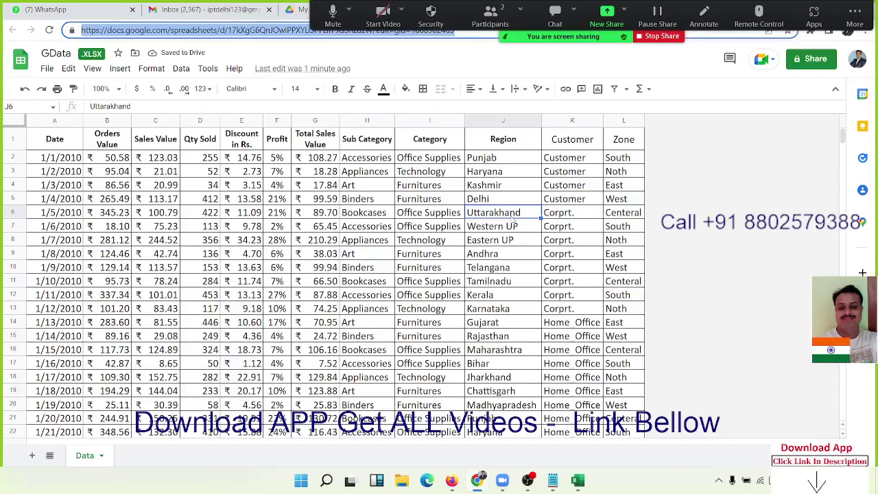
# Inspect the Data sheet by selecting the header row A1:L1 and finding where the data ends.
pyautogui.click(493, 311)
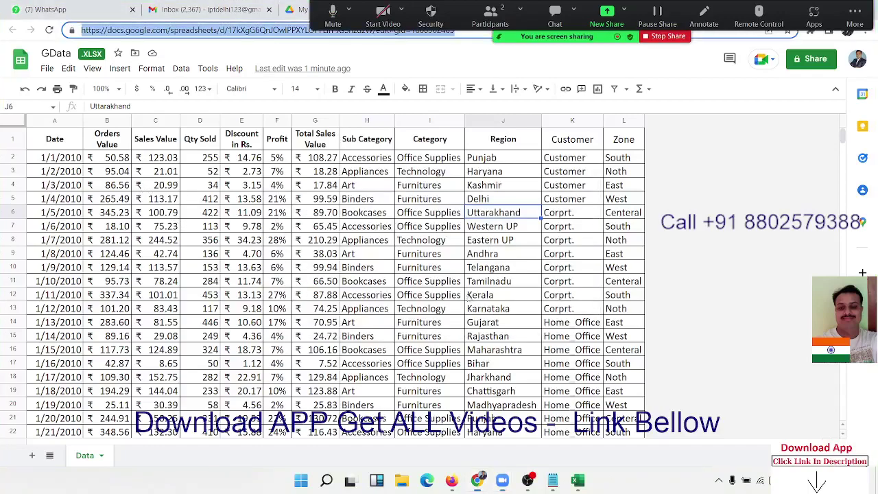
pyautogui.click(203, 214)
pyautogui.scroll(-5, 204, 214)
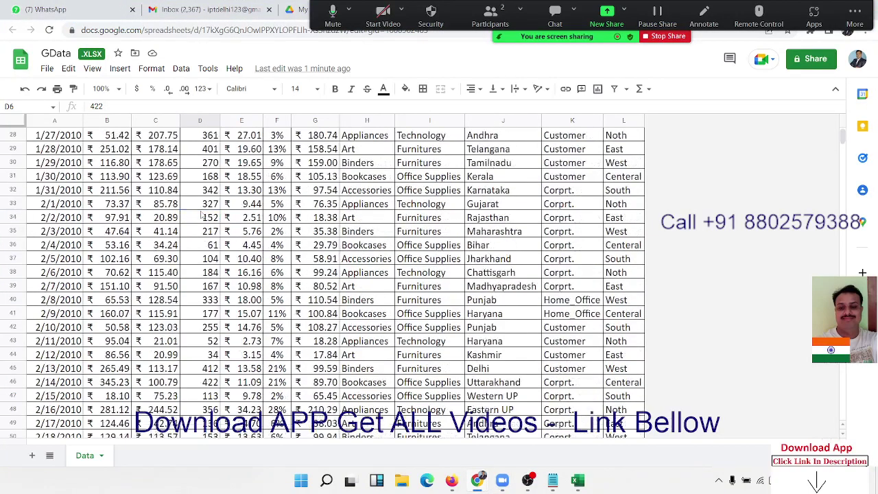
pyautogui.scroll(5, 203, 214)
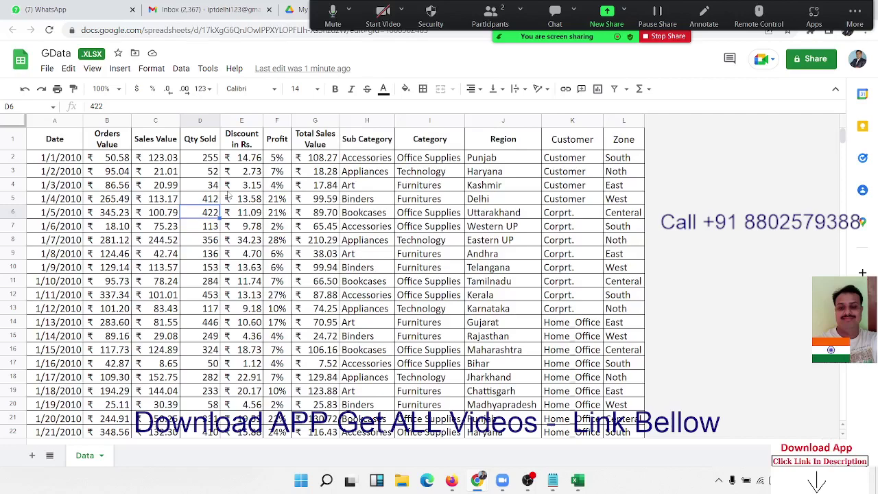
pyautogui.click(56, 138)
pyautogui.click(107, 147)
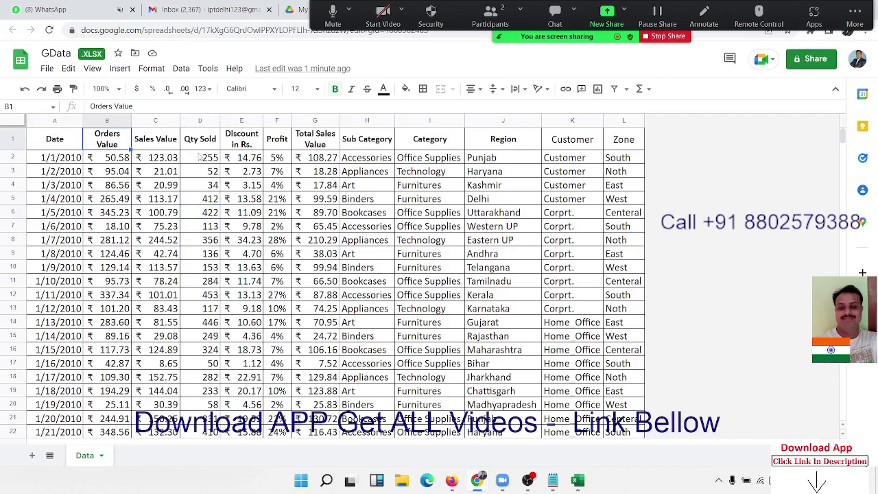
pyautogui.press('Left')
pyautogui.hotkey('ctrl', 'shift', 'Right')
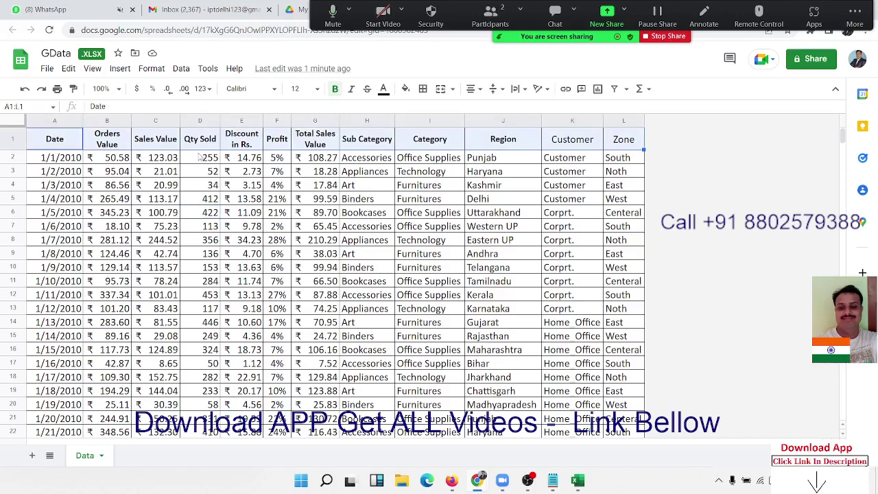
pyautogui.hotkey('ctrl', 'Down')
pyautogui.hotkey('ctrl', 'Up')
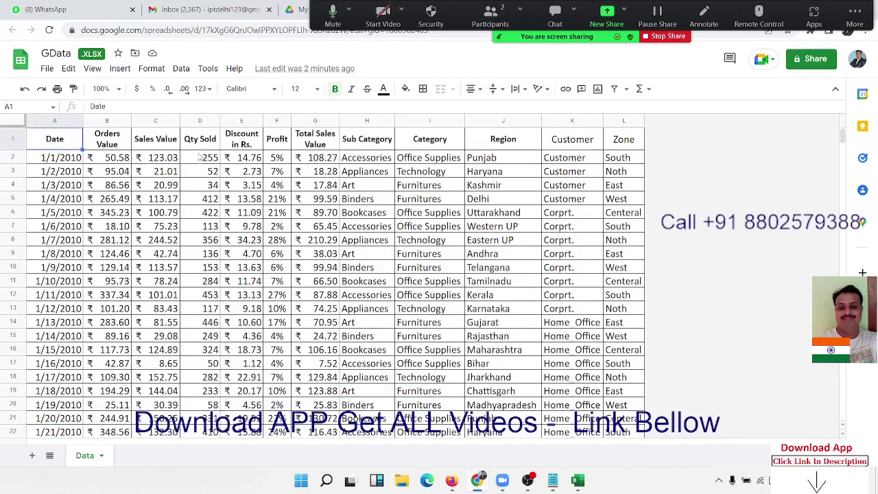
pyautogui.press('Down')
pyautogui.hotkey('ctrl', 'Down')
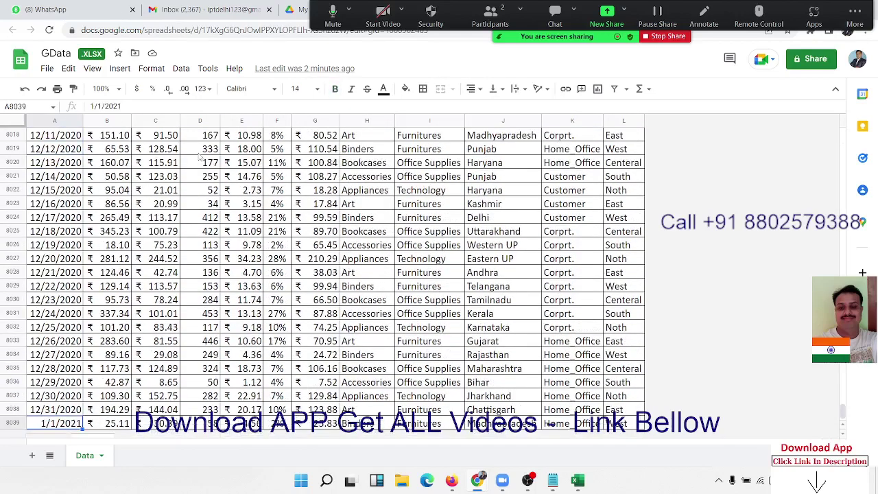
pyautogui.hotkey('ctrl', 'Up')
pyautogui.press('Right')
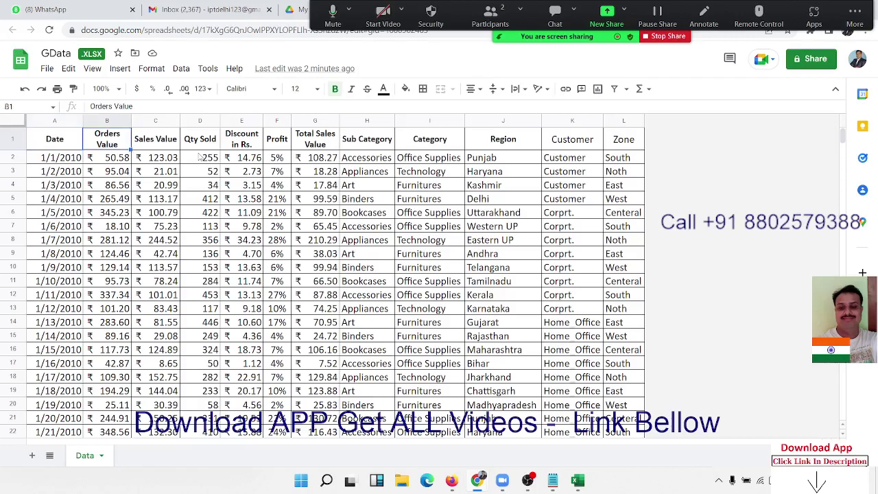
# Step across the Sales Value, Qty Sold, Discount, Total Sales Value and Region headers.
pyautogui.press('Right')
pyautogui.press('Right')
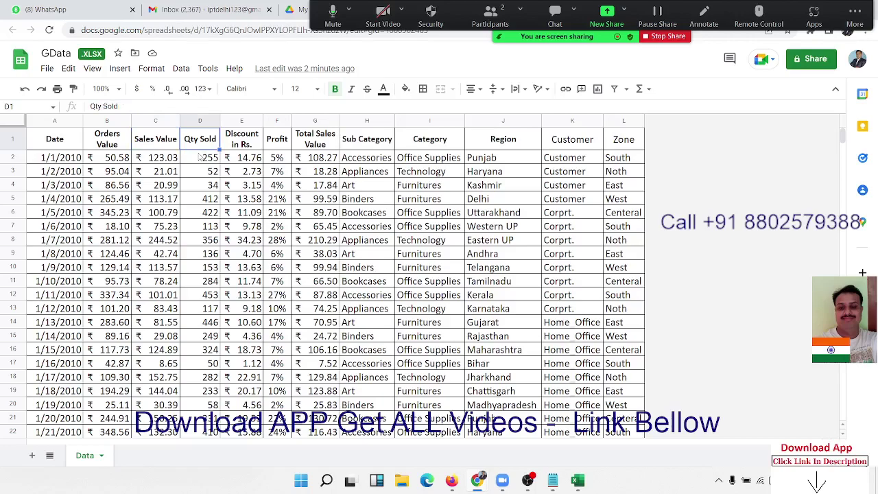
pyautogui.press('Right')
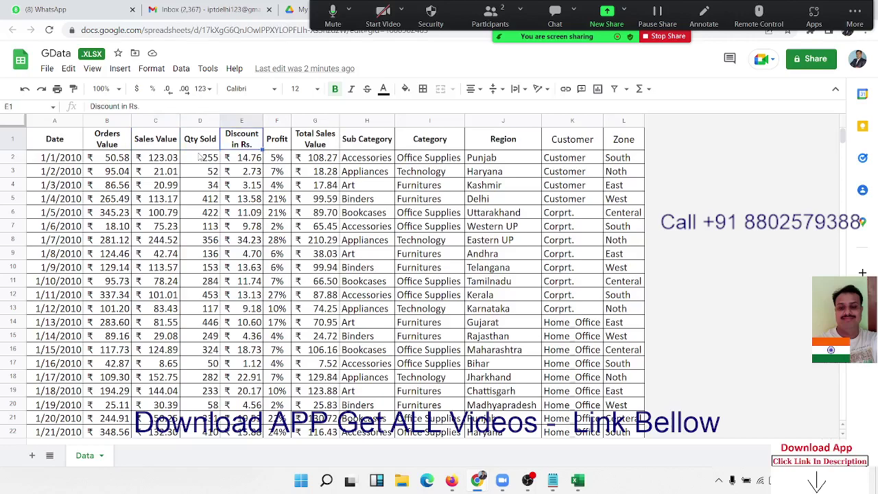
pyautogui.press('Right')
pyautogui.press('Right')
pyautogui.press('Right')
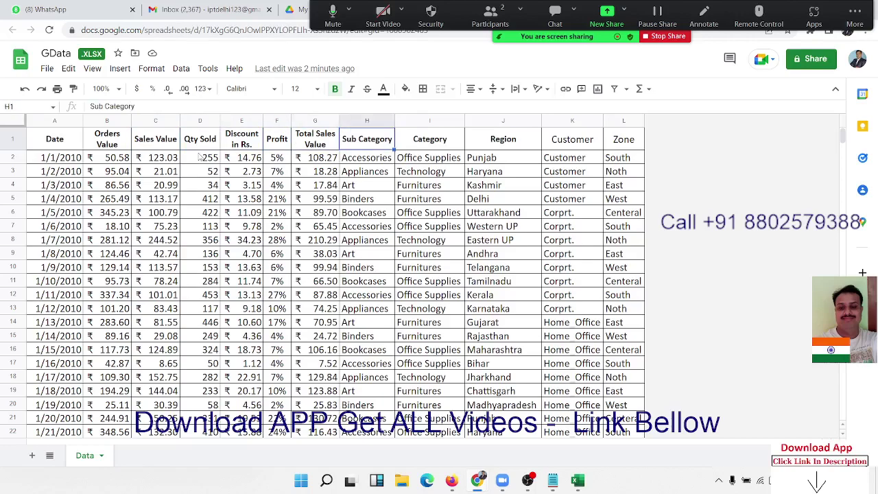
pyautogui.press('Right')
pyautogui.press('Right')
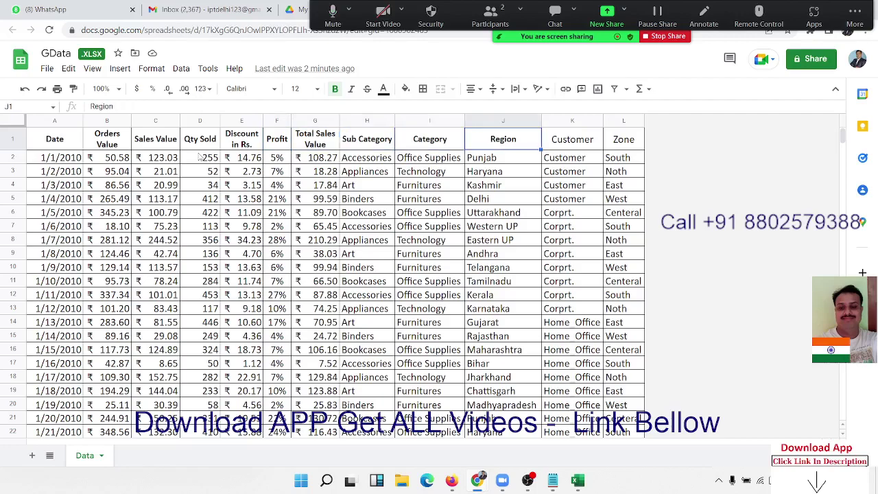
pyautogui.press('Right')
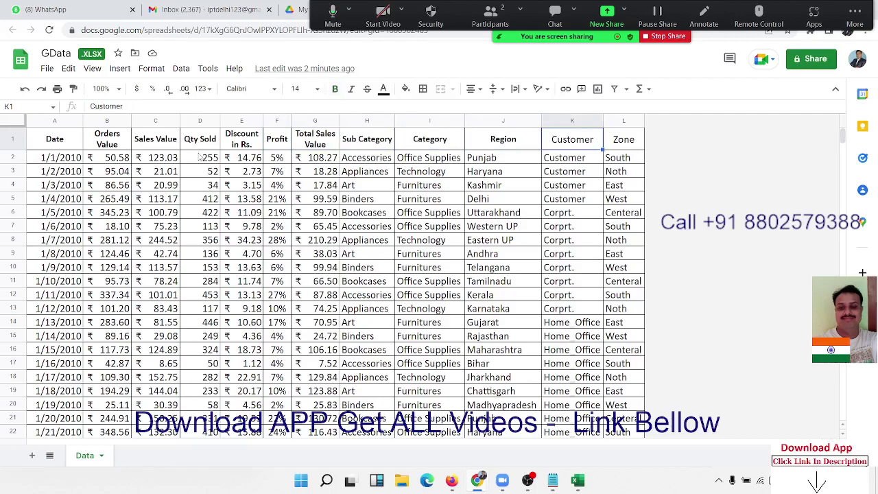
# Browse the Customer column values and jump to the last row of the Zone column and back.
pyautogui.press('Down')
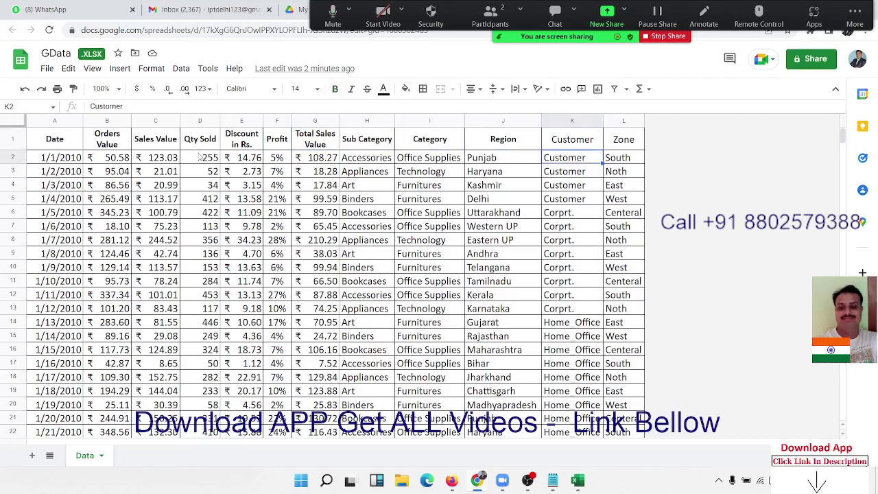
pyautogui.press('Down')
pyautogui.press('Down')
pyautogui.press('Down')
pyautogui.press('Down')
pyautogui.press('Down')
pyautogui.press('Up')
pyautogui.press('Up')
pyautogui.press('Up')
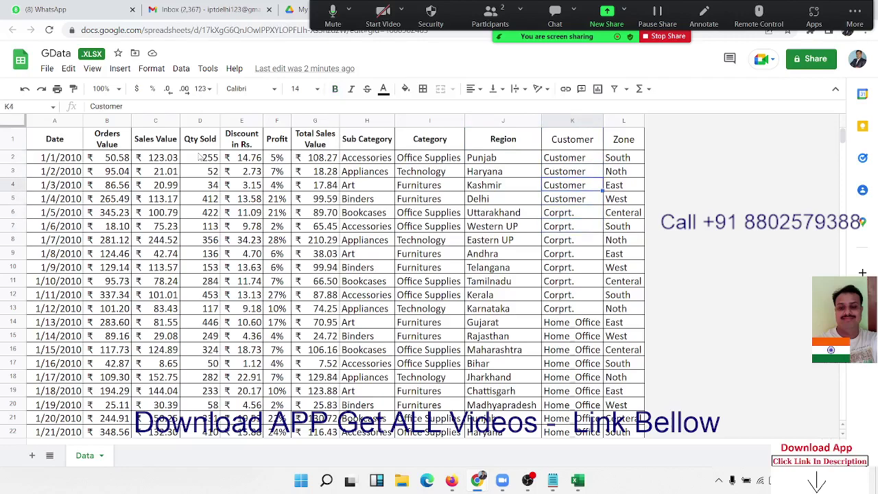
pyautogui.press('Down')
pyautogui.press('Down')
pyautogui.press('Down')
pyautogui.press('Down')
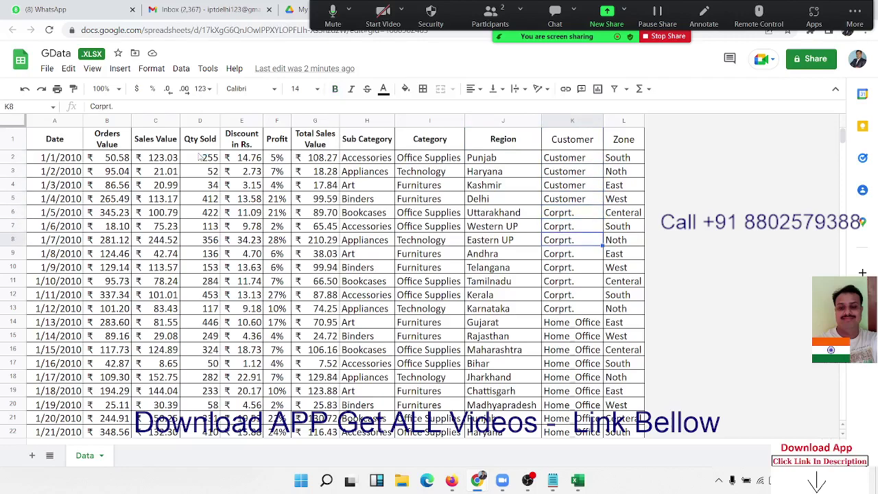
pyautogui.press('Down')
pyautogui.press('Down')
pyautogui.press('Down')
pyautogui.press('Down')
pyautogui.press('Down')
pyautogui.press('Down')
pyautogui.press('Up')
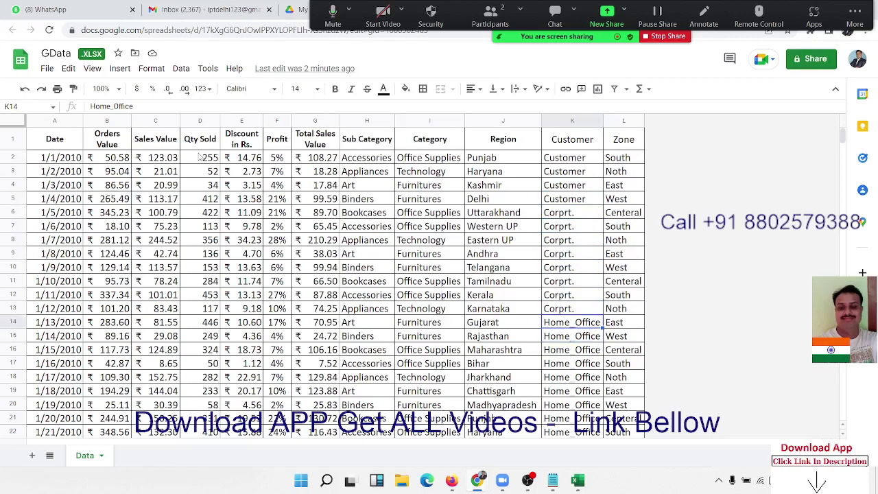
pyautogui.press('Up')
pyautogui.press('Up')
pyautogui.press('Up')
pyautogui.press('Up')
pyautogui.press('Up')
pyautogui.press('Up')
pyautogui.press('Up')
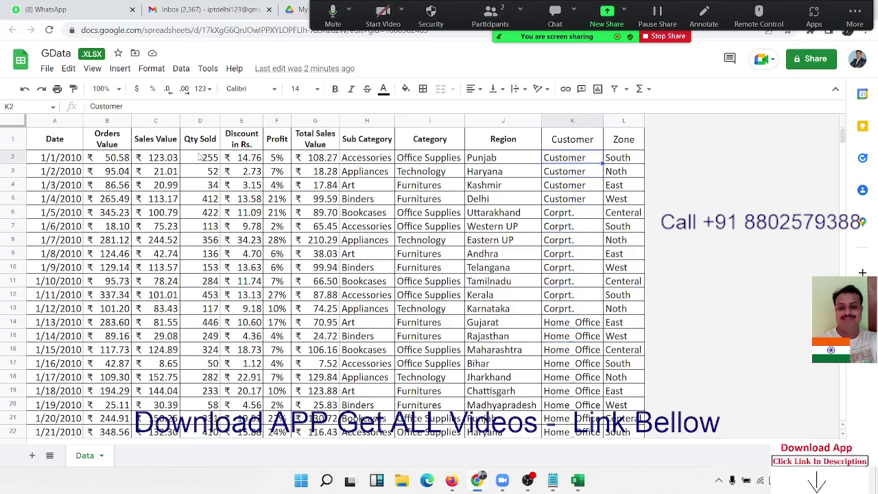
pyautogui.press('Up')
pyautogui.press('Right')
pyautogui.press('Down')
pyautogui.hotkey('ctrl', 'Down')
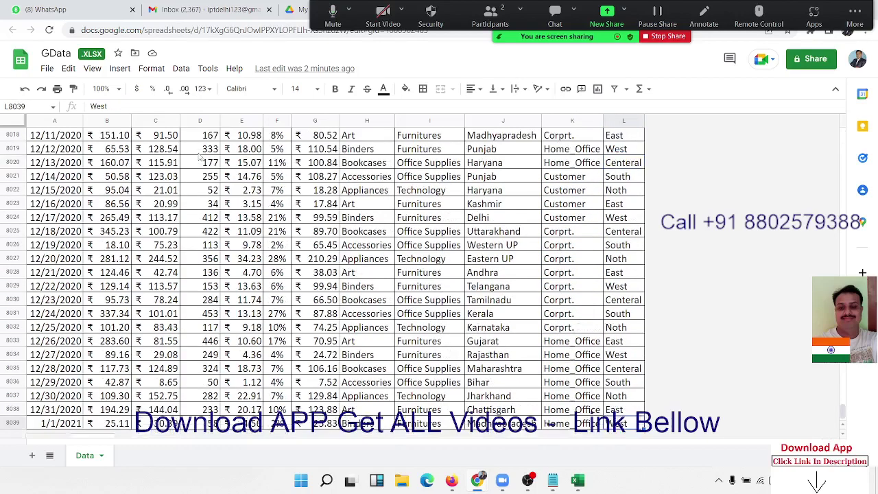
pyautogui.hotkey('ctrl', 'Up')
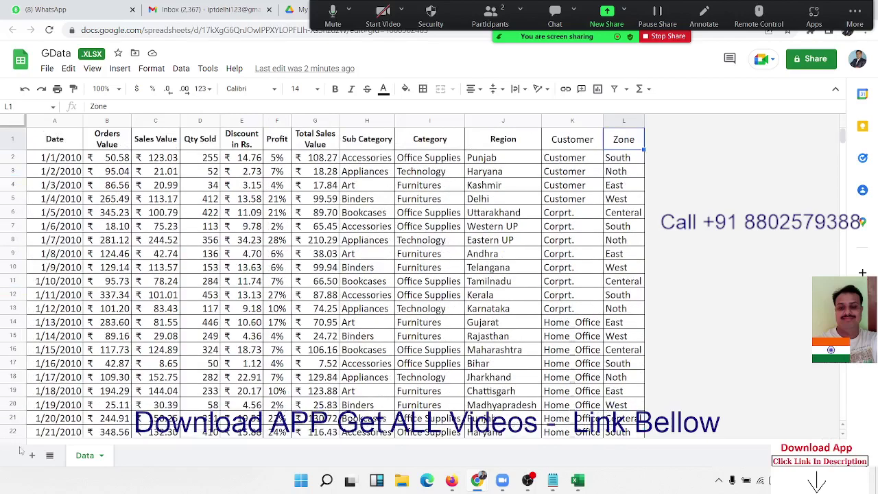
# Add a new blank sheet beside Data and select cells near A1 on it.
pyautogui.click(31, 456)
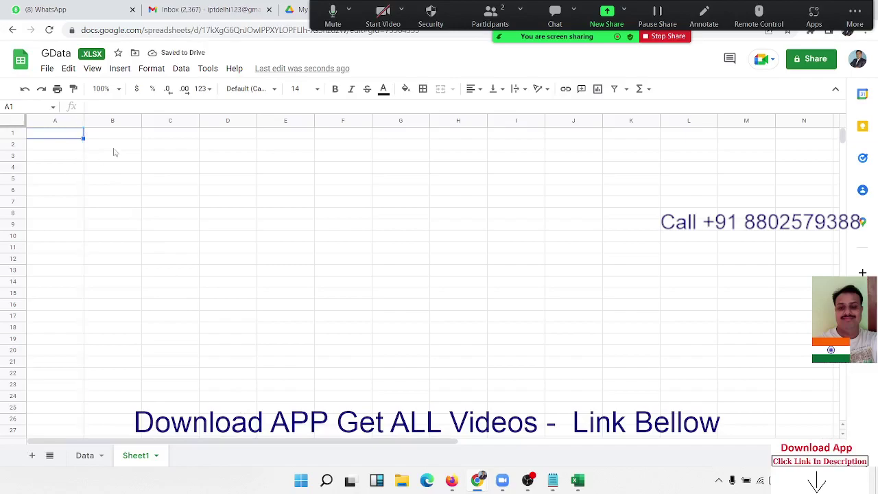
pyautogui.click(112, 147)
pyautogui.click(71, 133)
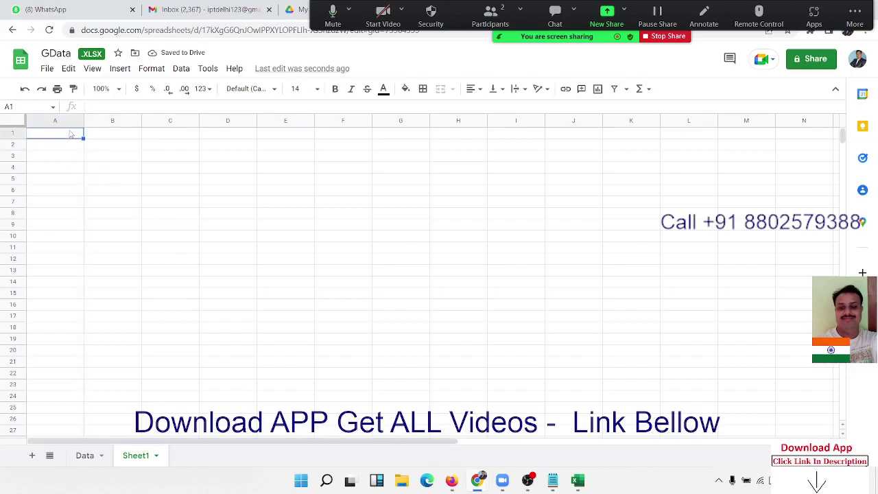
pyautogui.click(33, 145)
pyautogui.click(41, 137)
pyautogui.moveTo(41, 138); pyautogui.dragTo(41, 147)
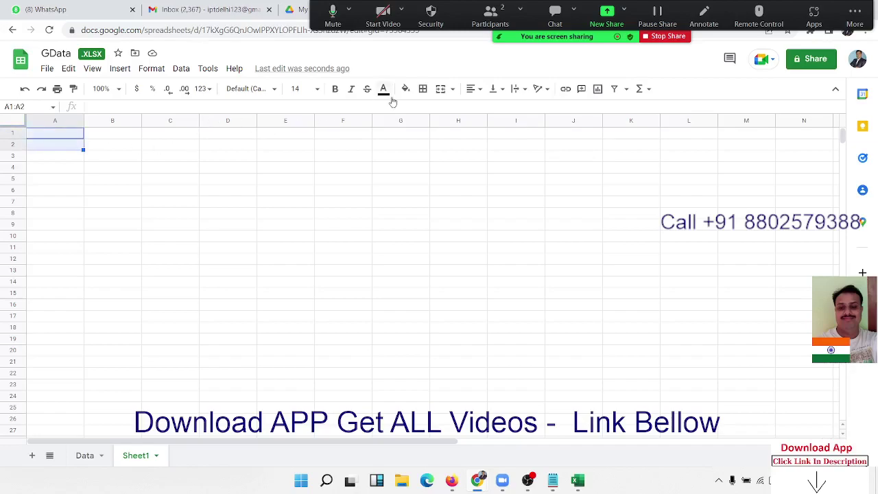
pyautogui.moveTo(14, 184); pyautogui.dragTo(14, 186)
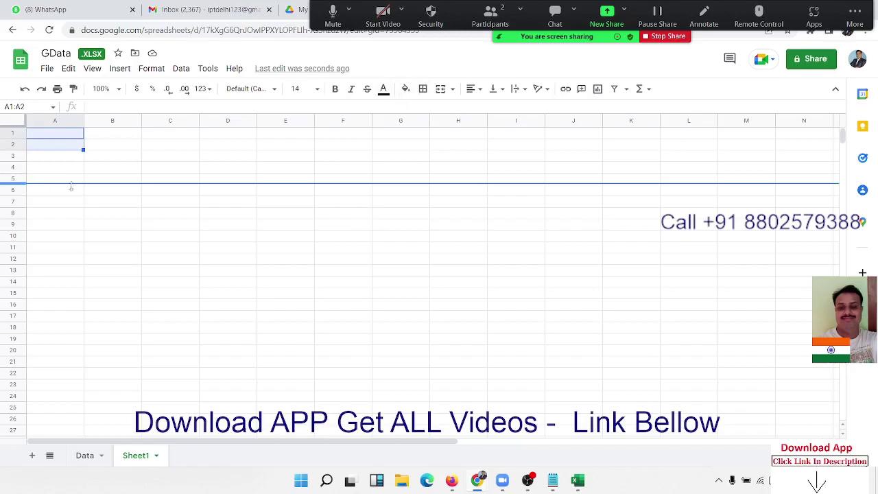
pyautogui.click(112, 173)
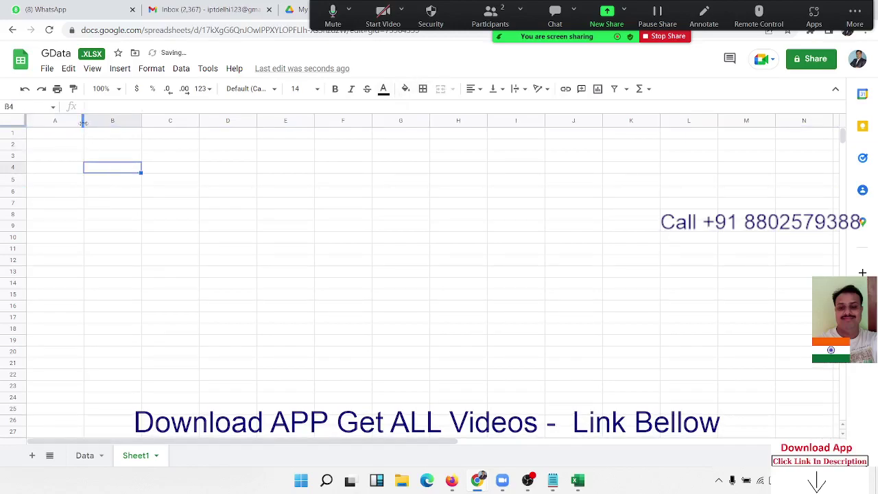
# Make column A much narrower and select B1:C3 for the first box.
pyautogui.moveTo(83, 122)
pyautogui.mouseDown()
pyautogui.moveTo(36, 134)
pyautogui.moveTo(64, 155)
pyautogui.mouseUp()
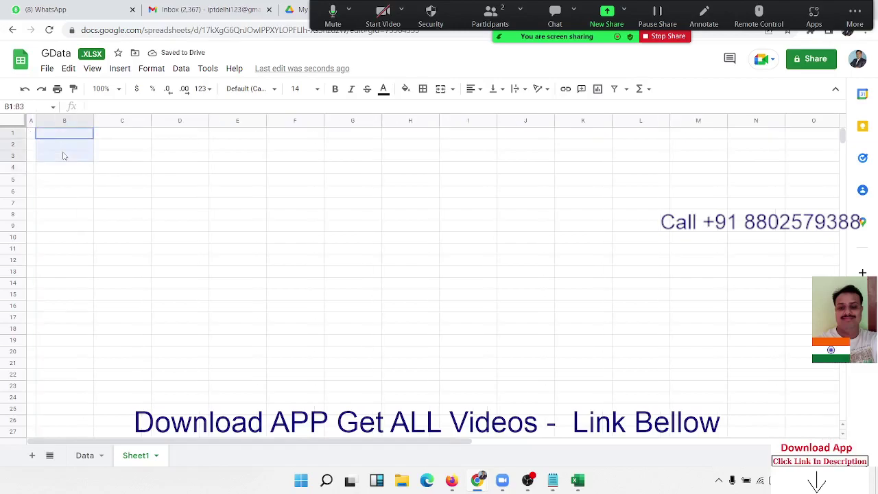
pyautogui.moveTo(63, 155); pyautogui.dragTo(115, 158)
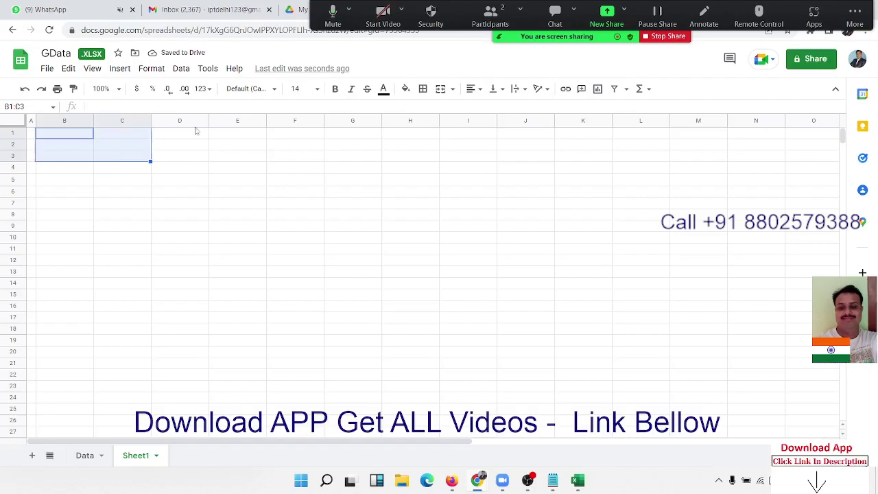
pyautogui.click(421, 89)
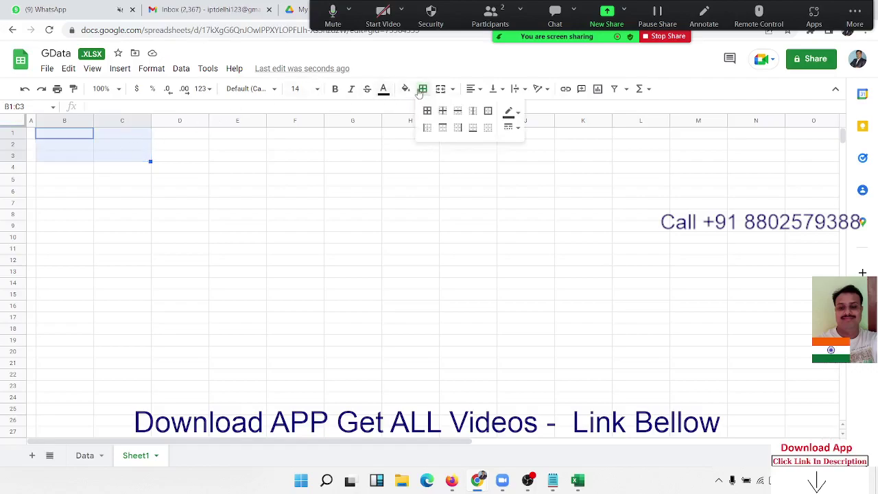
pyautogui.click(421, 90)
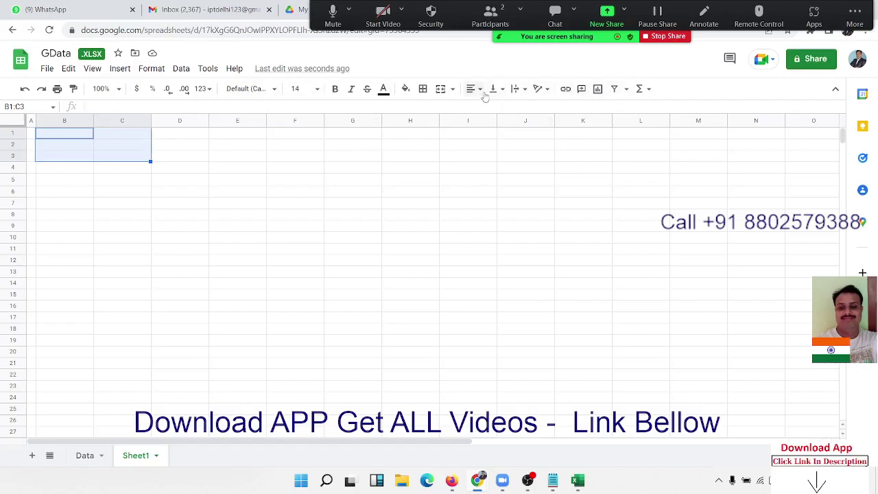
# Merge B1:C3 into one block and drag columns C and B much narrower.
pyautogui.click(443, 90)
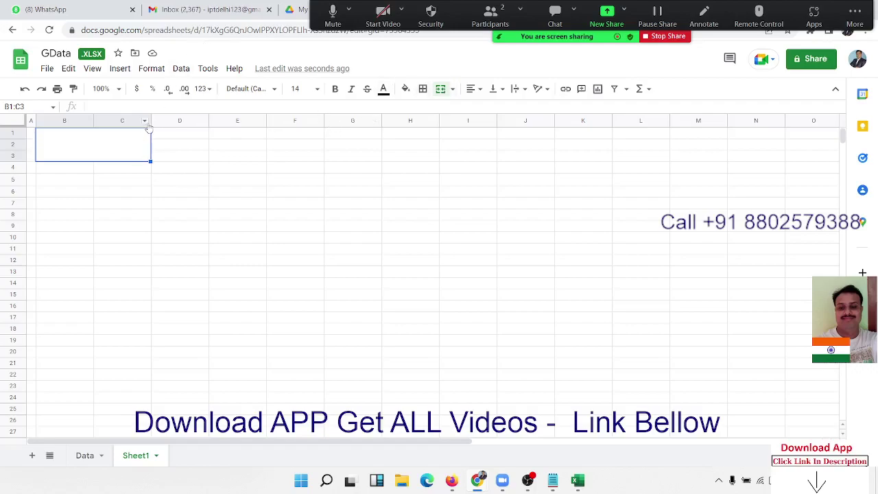
pyautogui.moveTo(149, 129); pyautogui.dragTo(126, 129)
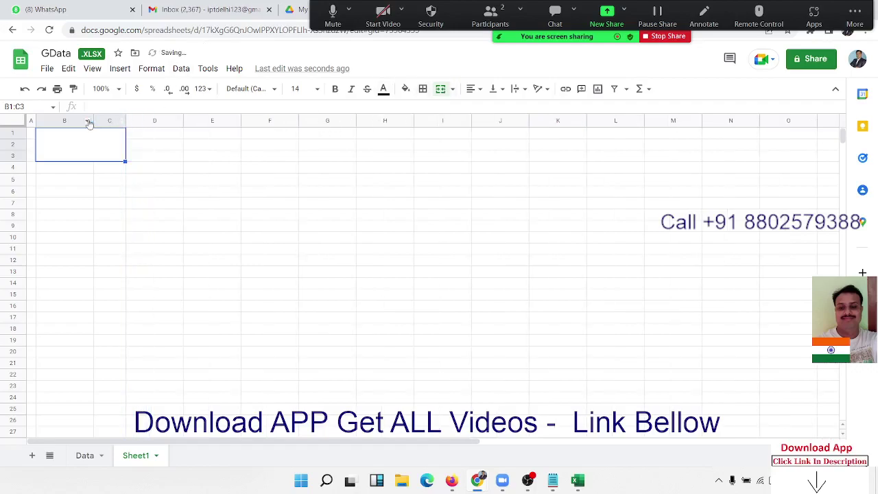
pyautogui.moveTo(93, 122); pyautogui.dragTo(65, 121)
pyautogui.click(83, 167)
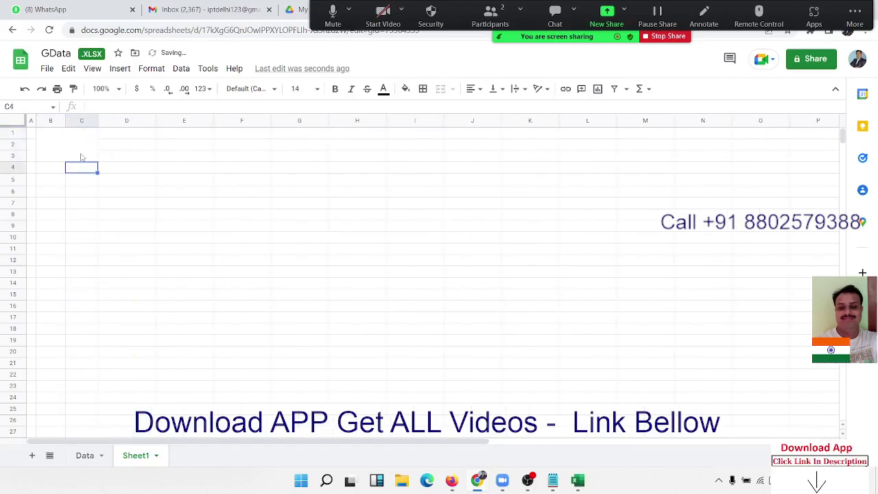
pyautogui.moveTo(81, 158); pyautogui.dragTo(50, 134)
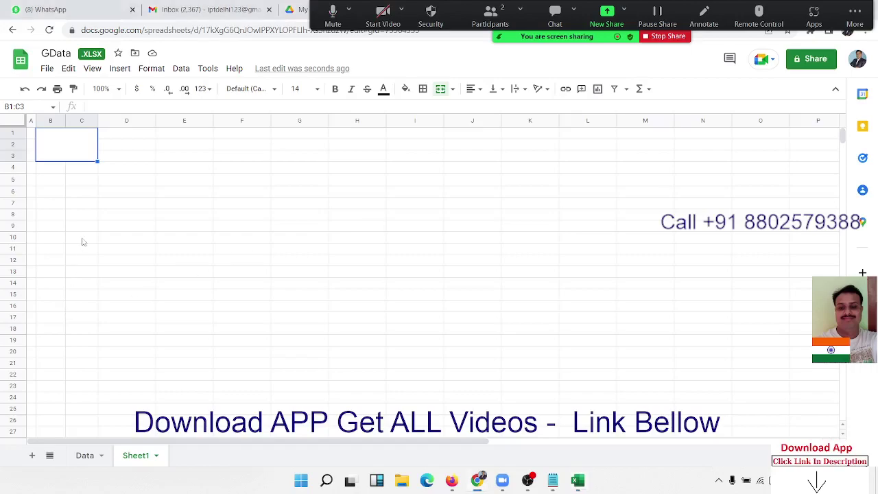
# Paste the chart icon, size and place it in merged B1:C3, then narrow column C to fit.
pyautogui.click(100, 182)
pyautogui.hotkey('ctrl', 'v')
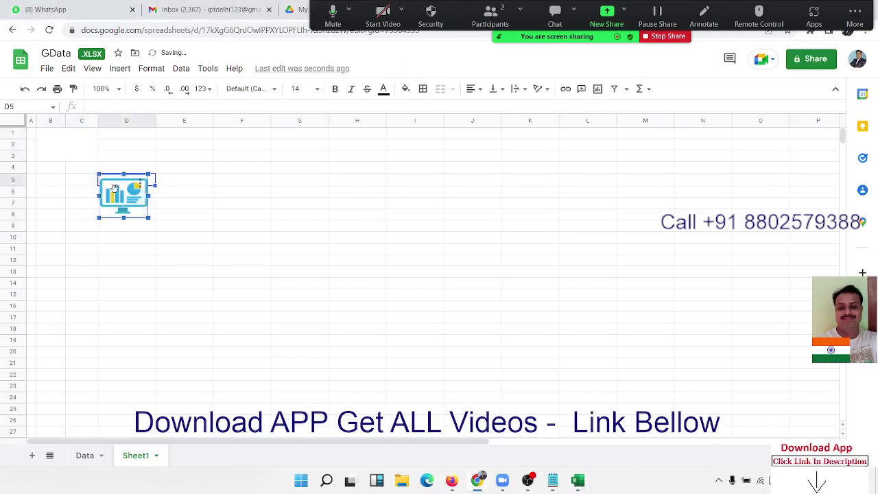
pyautogui.moveTo(110, 186); pyautogui.dragTo(51, 141)
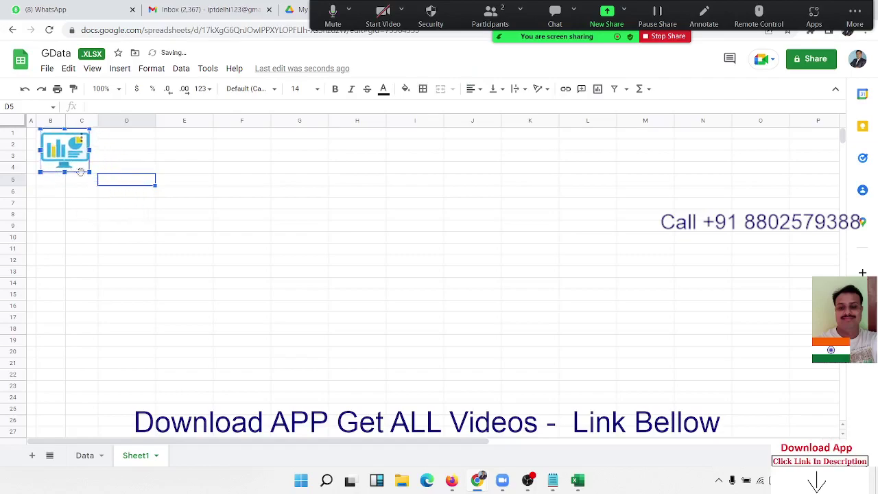
pyautogui.moveTo(89, 173); pyautogui.dragTo(72, 158)
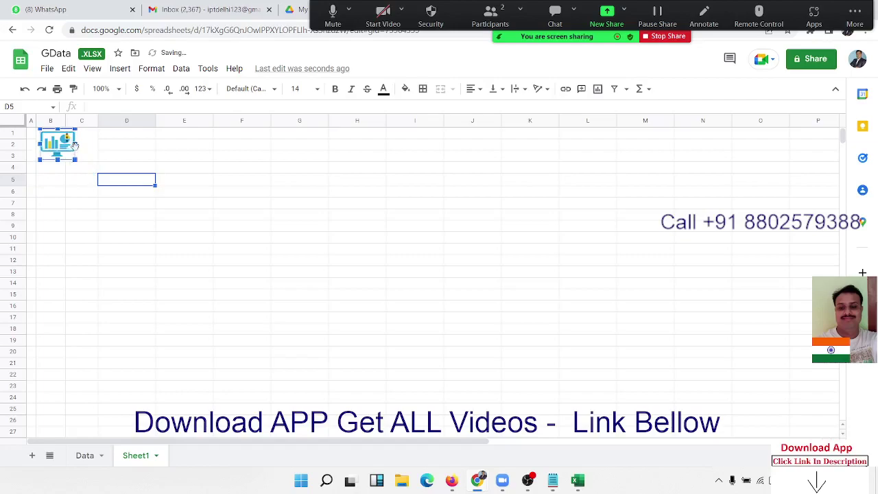
pyautogui.moveTo(77, 144); pyautogui.dragTo(93, 145)
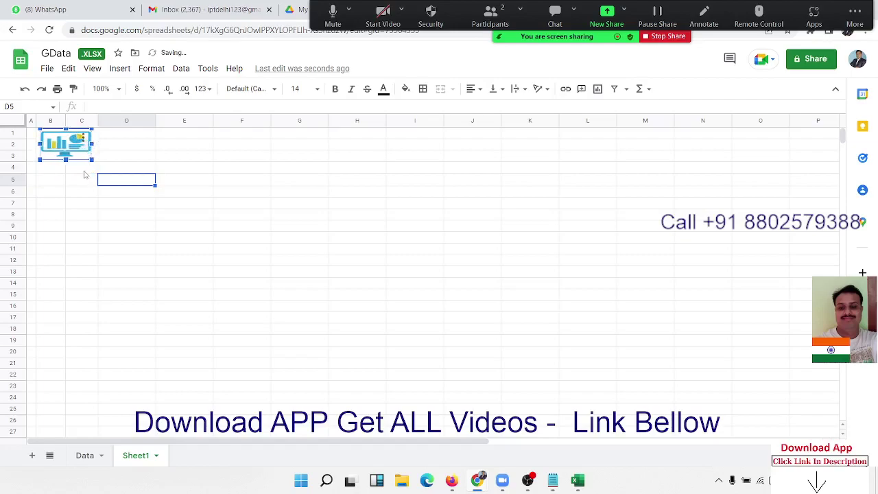
pyautogui.click(90, 157)
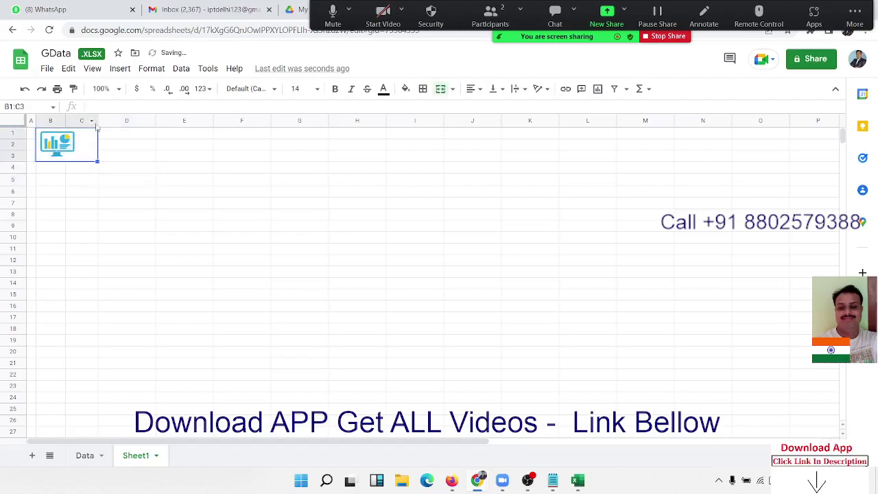
pyautogui.moveTo(98, 122); pyautogui.dragTo(81, 121)
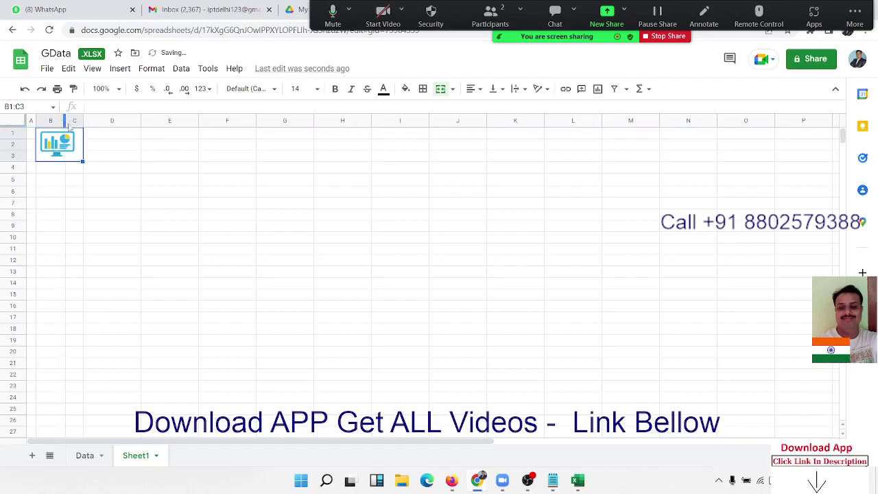
# Select D1:S3 and give it a bright blue fill as the header strip.
pyautogui.click(102, 137)
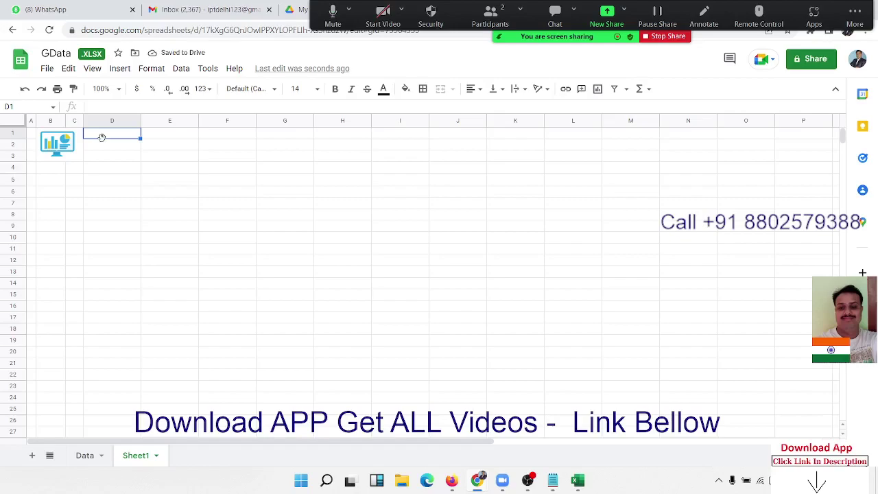
pyautogui.hotkey('shift', 'Down')
pyautogui.hotkey('shift', 'Down')
pyautogui.hotkey('shift', 'Right')
pyautogui.hotkey('shift', 'Right')
pyautogui.hotkey('shift', 'Right')
pyautogui.hotkey('shift', 'Right')
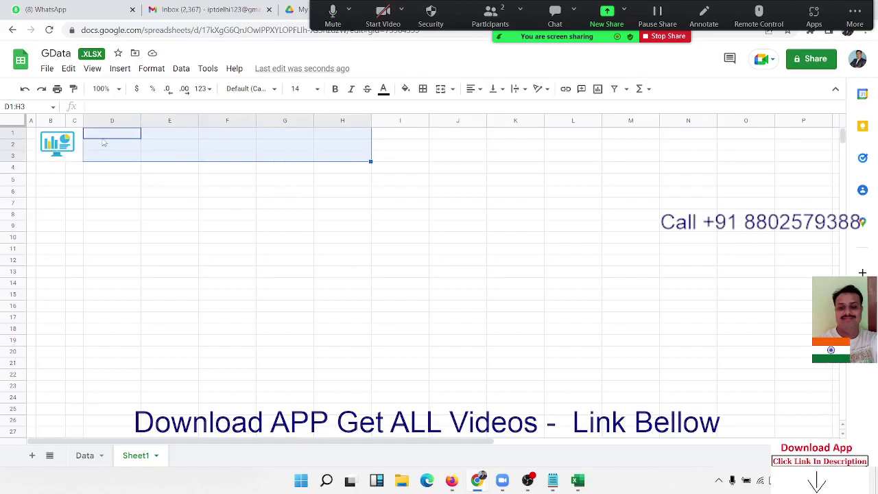
pyautogui.hotkey('shift', 'Right')
pyautogui.hotkey('shift', 'Right')
pyautogui.hotkey('shift', 'Right')
pyautogui.hotkey('shift', 'Right')
pyautogui.hotkey('shift', 'Right')
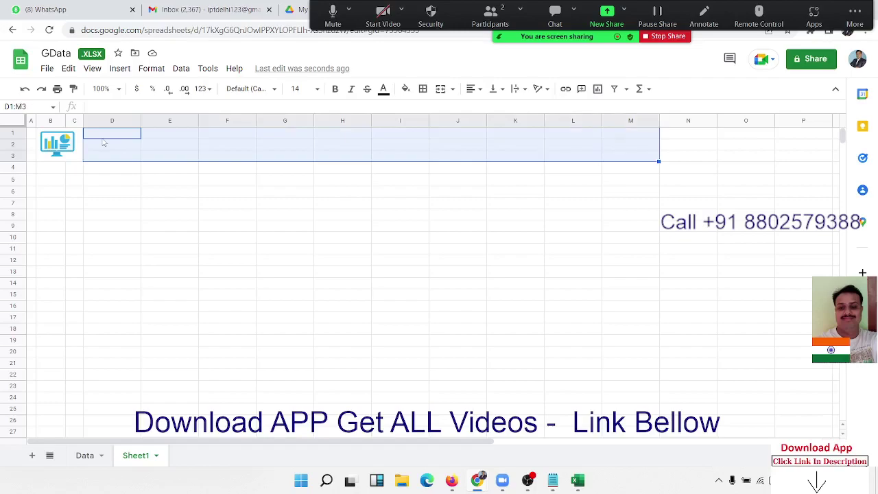
pyautogui.hotkey('shift', 'Right')
pyautogui.hotkey('shift', 'Right')
pyautogui.hotkey('shift', 'Right')
pyautogui.hotkey('shift', 'Right')
pyautogui.hotkey('shift', 'Right')
pyautogui.hotkey('shift', 'Right')
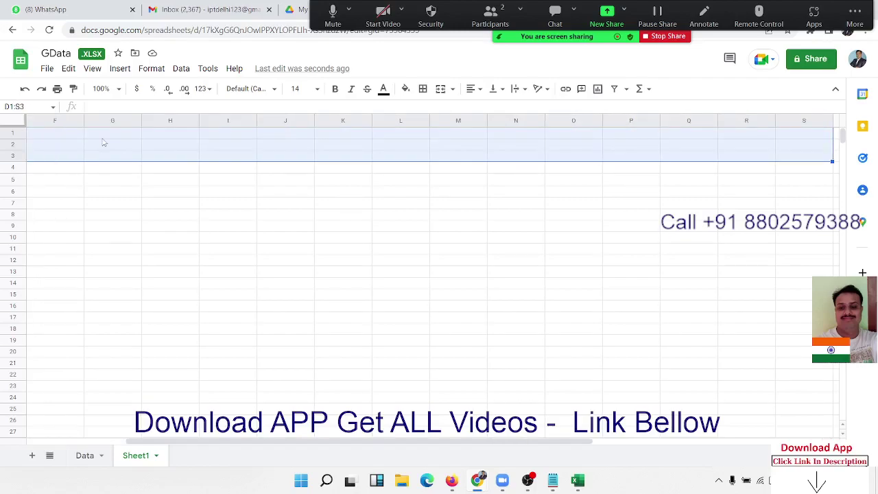
pyautogui.click(406, 89)
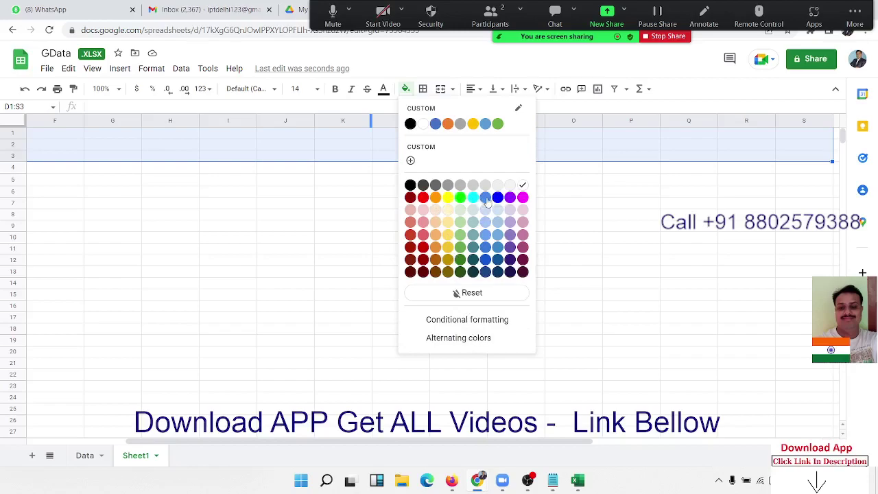
pyautogui.click(497, 199)
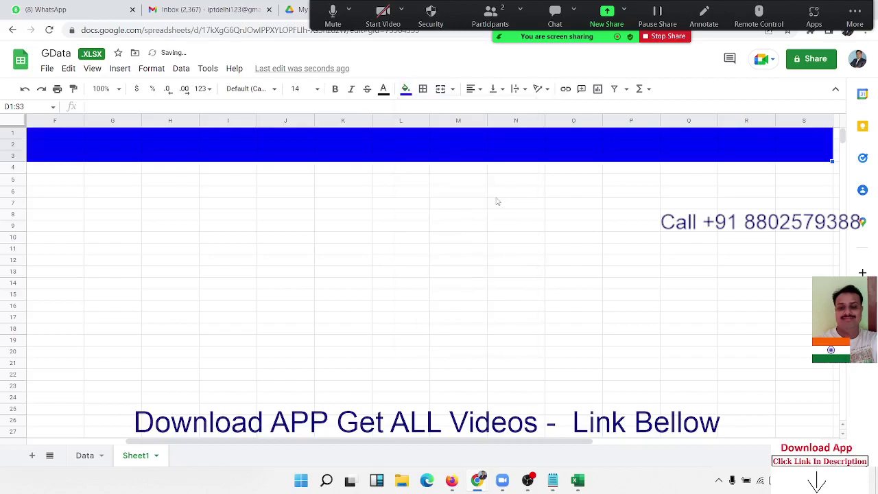
pyautogui.click(498, 201)
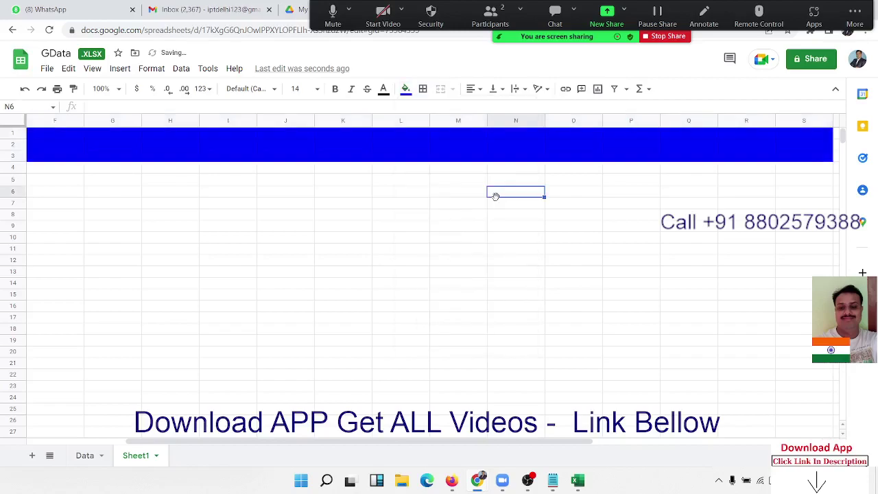
pyautogui.click(88, 150)
# Select D1:I3, apply all borders and merge it into a single title cell.
pyautogui.hscroll(-5, 87, 150)
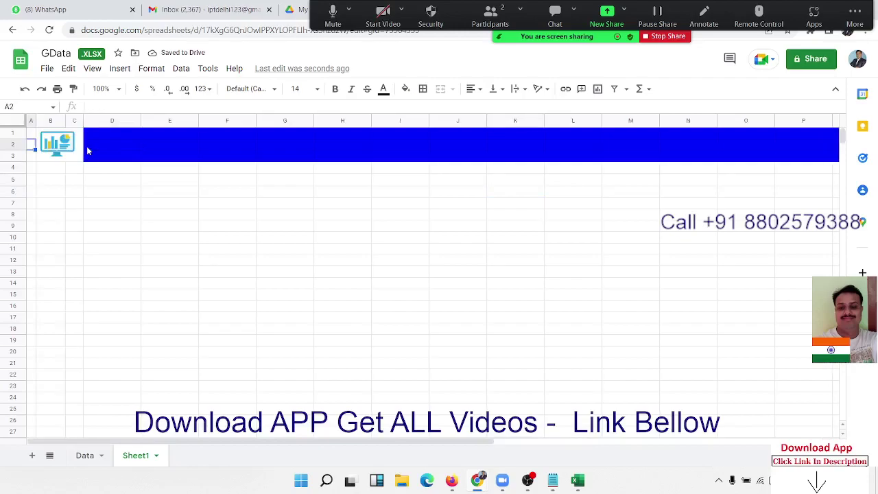
pyautogui.click(87, 149)
pyautogui.press('Up')
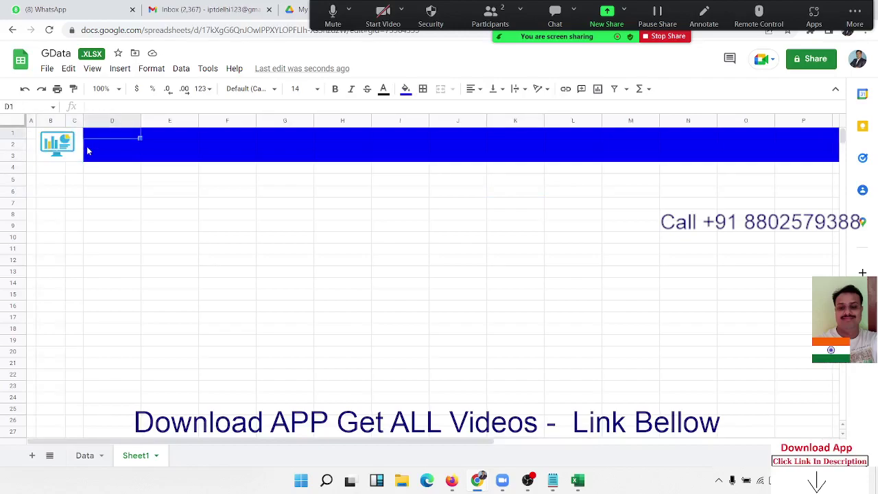
pyautogui.click(87, 149)
pyautogui.press('Up')
pyautogui.hotkey('shift', 'Right')
pyautogui.hotkey('shift', 'Right')
pyautogui.hotkey('shift', 'Right')
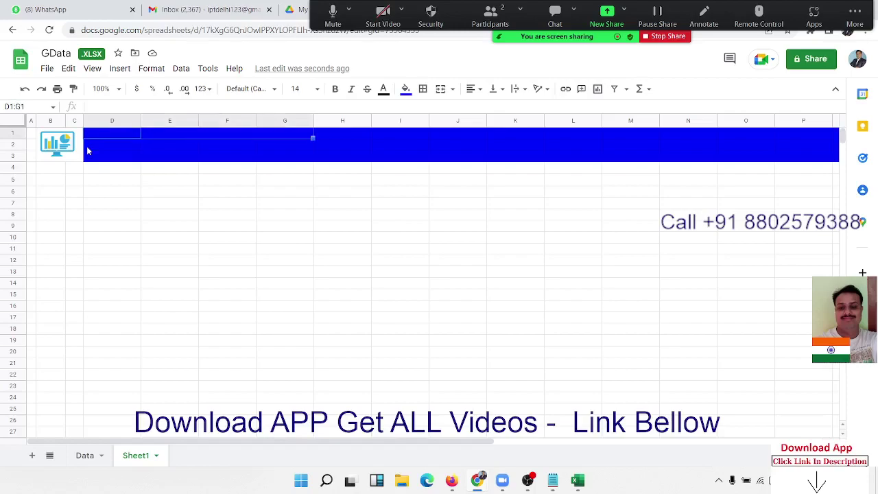
pyautogui.hotkey('shift', 'Right')
pyautogui.hotkey('shift', 'Right')
pyautogui.hotkey('shift', 'Down')
pyautogui.hotkey('shift', 'Down')
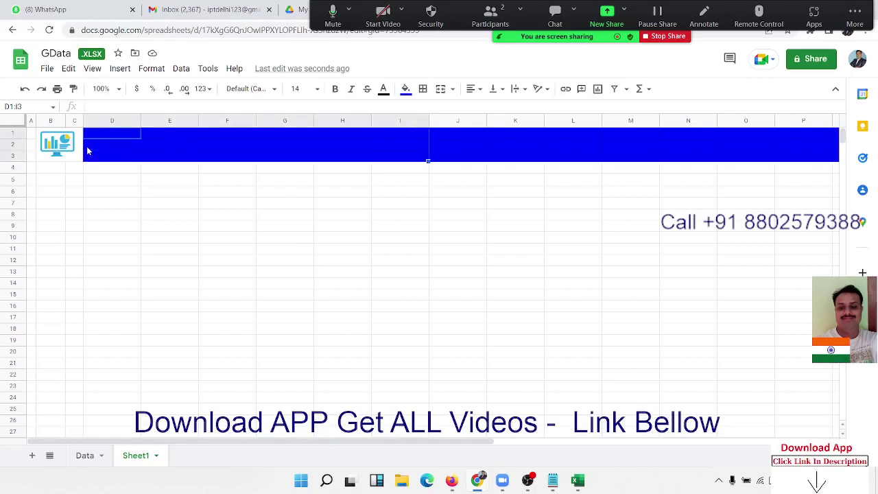
pyautogui.click(423, 90)
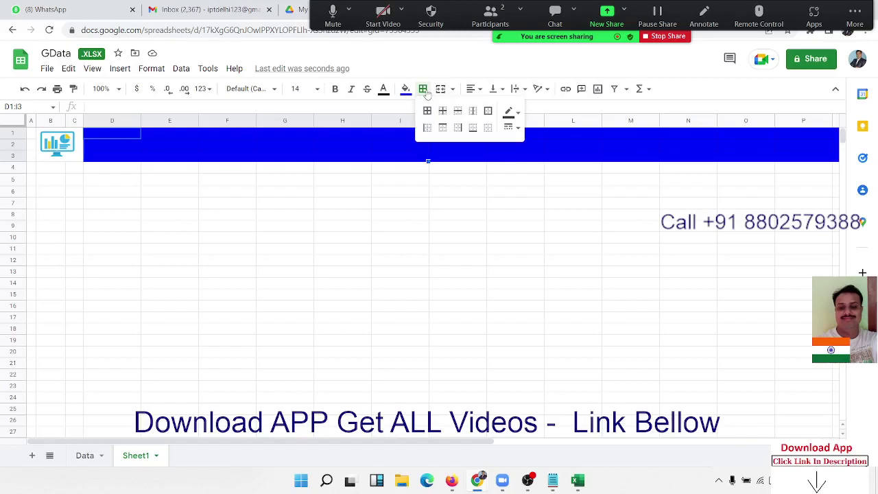
pyautogui.click(426, 111)
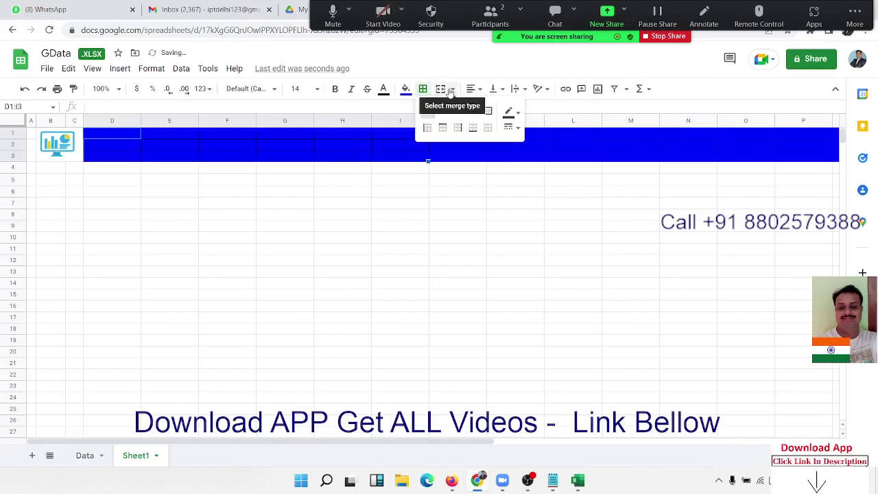
pyautogui.click(443, 91)
pyautogui.click(342, 214)
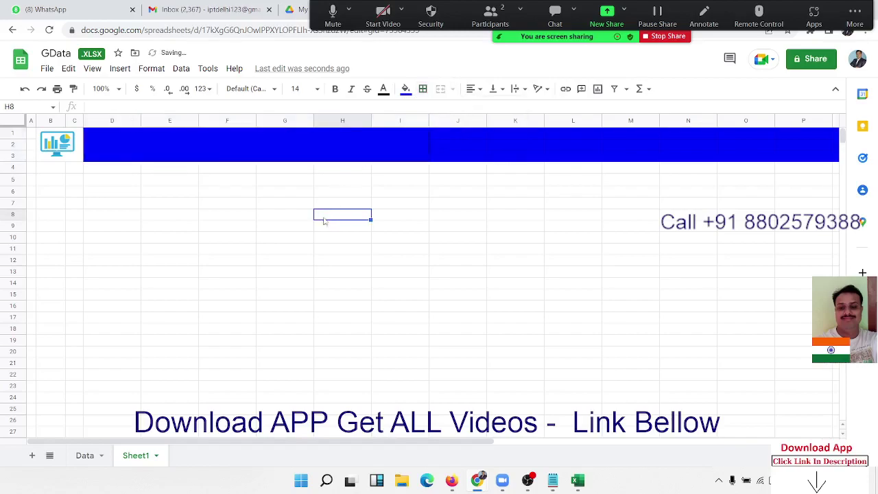
pyautogui.click(236, 141)
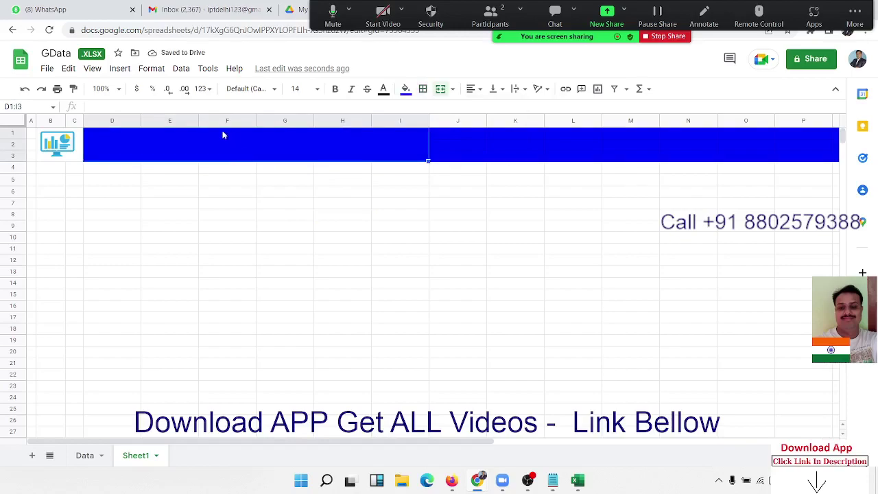
# Enter 'Sales Report Last 10 Year' in the merged title cell and centre it both ways.
pyautogui.write('Sales')
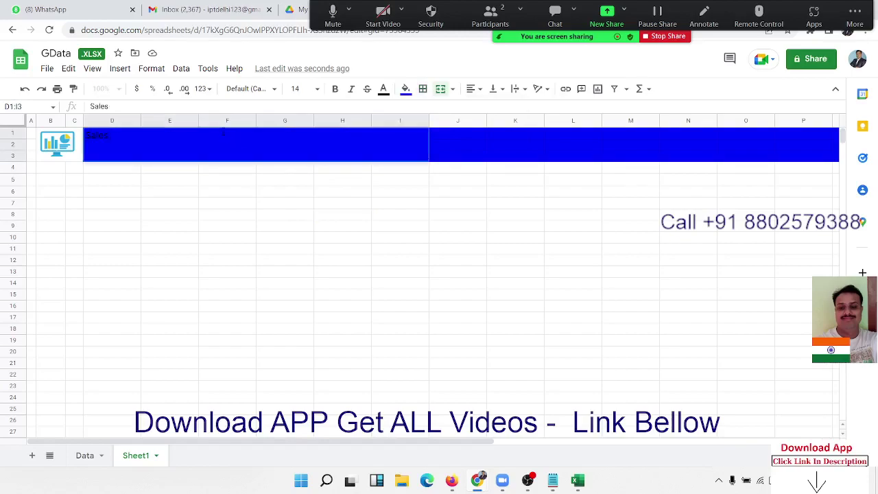
pyautogui.write(' Report')
pyautogui.write(' Last')
pyautogui.write(' 10 Y')
pyautogui.write('ear (2010 - 2020')
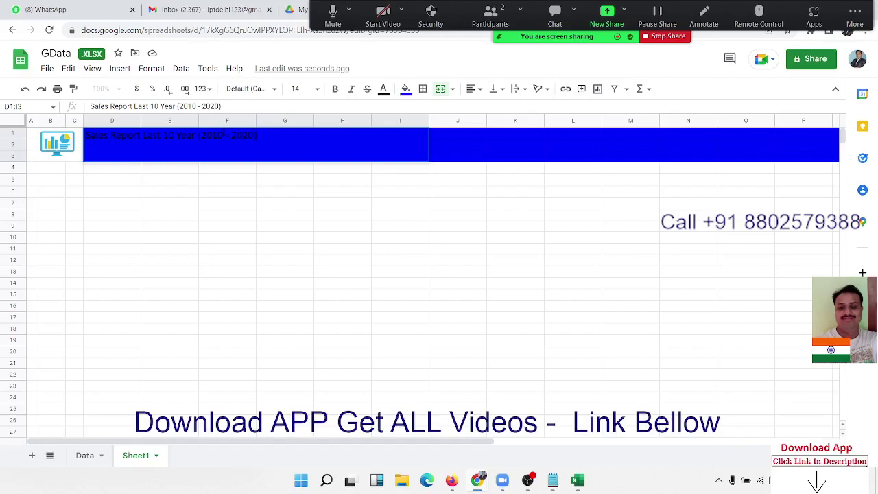
pyautogui.press('Return')
pyautogui.click(222, 135)
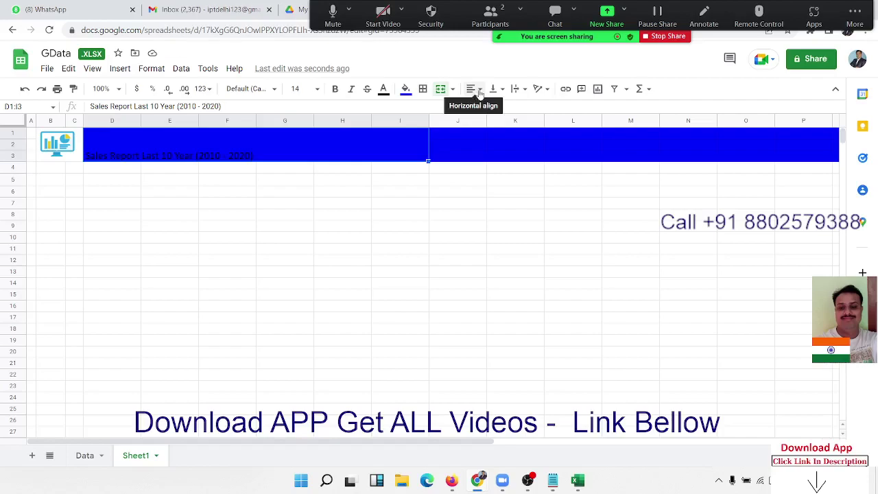
pyautogui.click(479, 94)
pyautogui.click(486, 108)
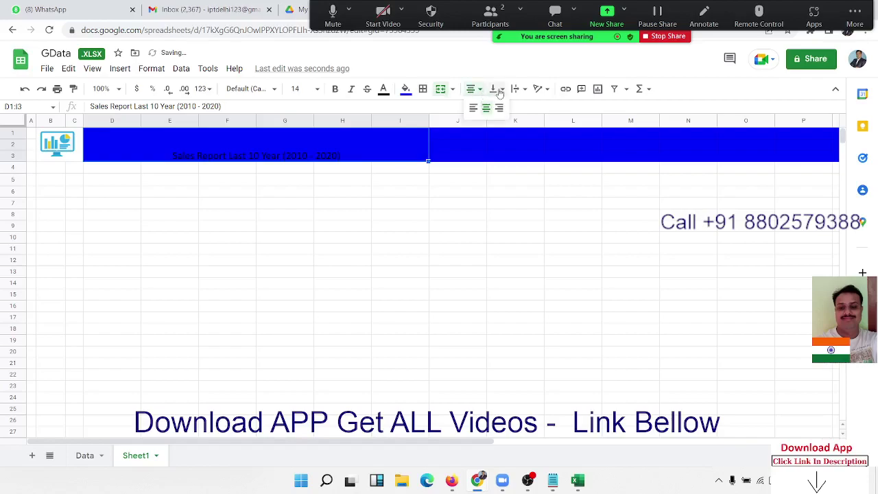
pyautogui.click(498, 91)
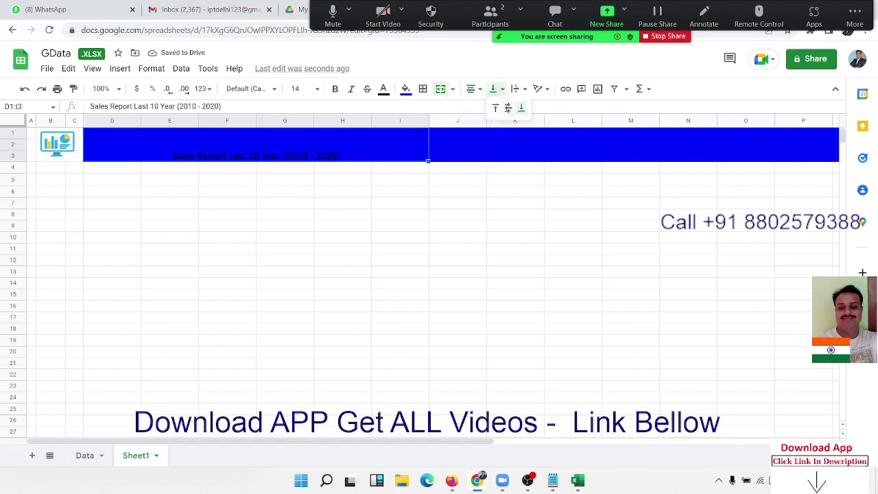
pyautogui.click(507, 108)
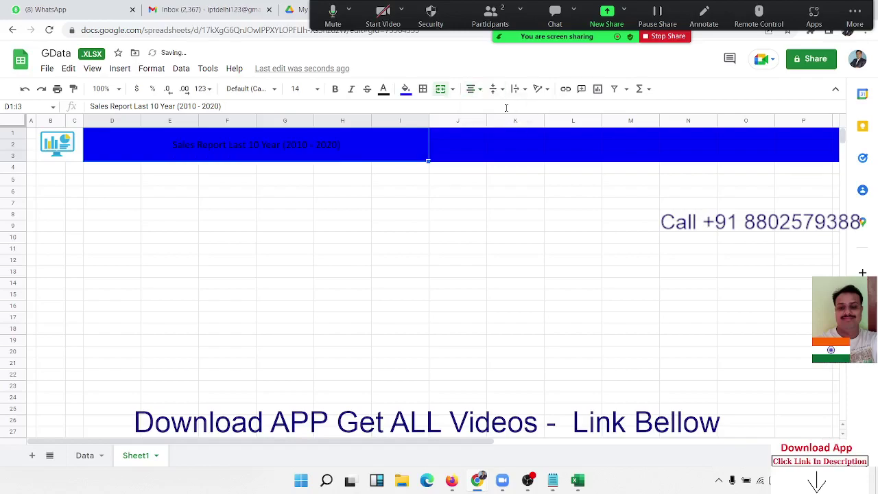
# Left-align the title and make its text 36 pt and white.
pyautogui.click(471, 88)
pyautogui.click(473, 105)
pyautogui.click(316, 90)
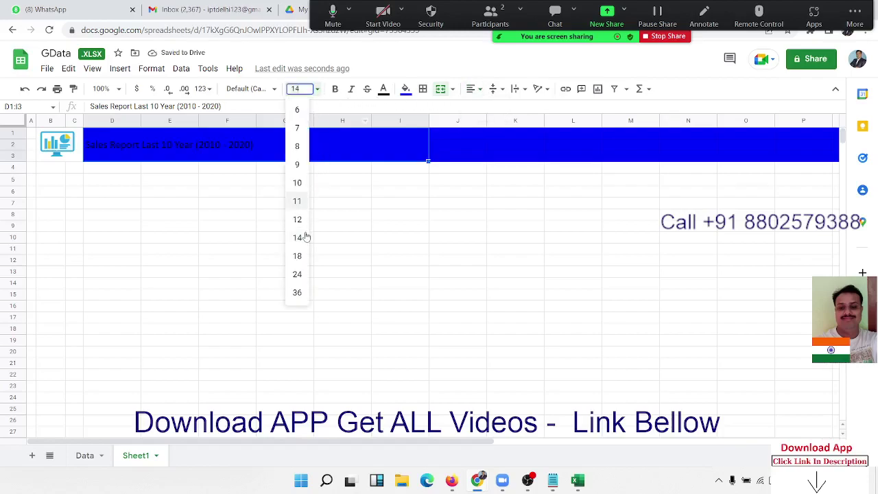
pyautogui.click(298, 292)
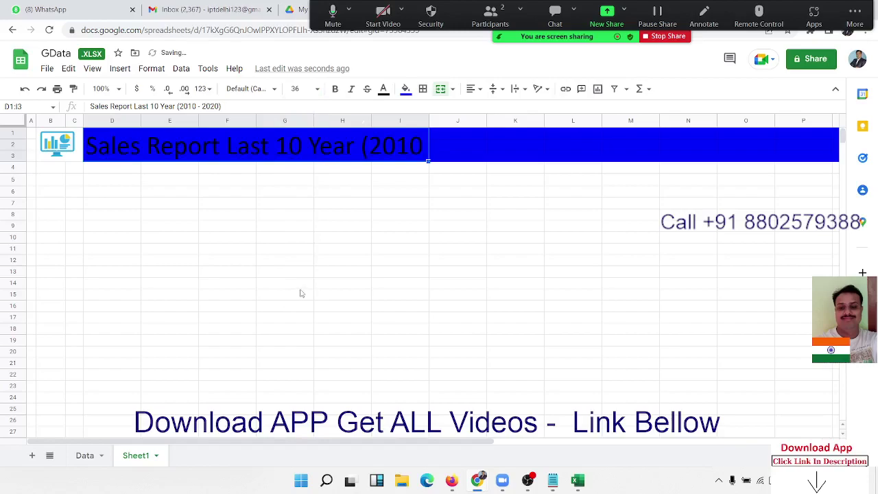
pyautogui.click(384, 90)
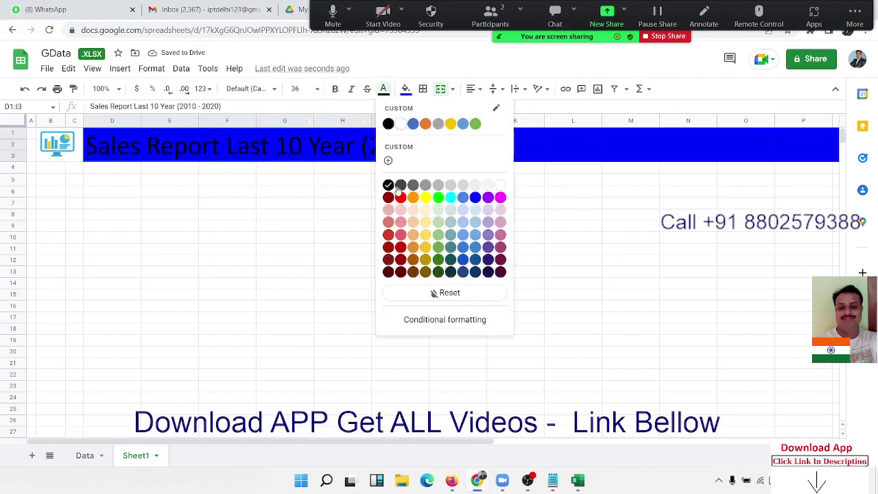
pyautogui.click(401, 124)
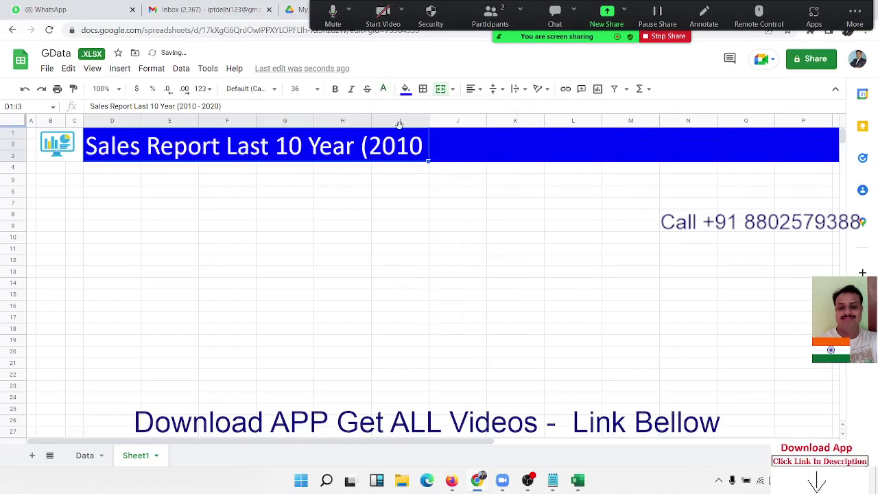
pyautogui.click(399, 204)
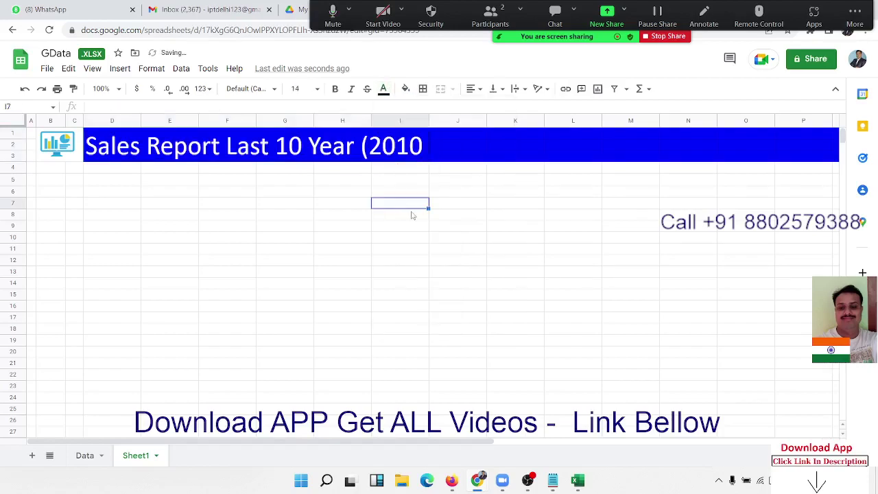
# Merge K1:N3 and enter the label 'IPT Excel School' in it.
pyautogui.click(533, 143)
pyautogui.click(504, 138)
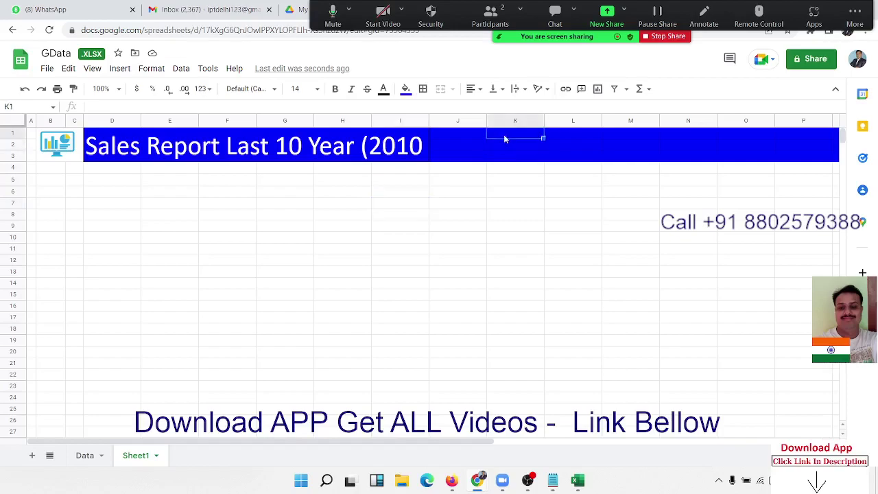
pyautogui.hotkey('shift', 'Right')
pyautogui.hotkey('shift', 'Right')
pyautogui.hotkey('shift', 'Right')
pyautogui.hotkey('shift', 'Right')
pyautogui.hotkey('shift', 'Left')
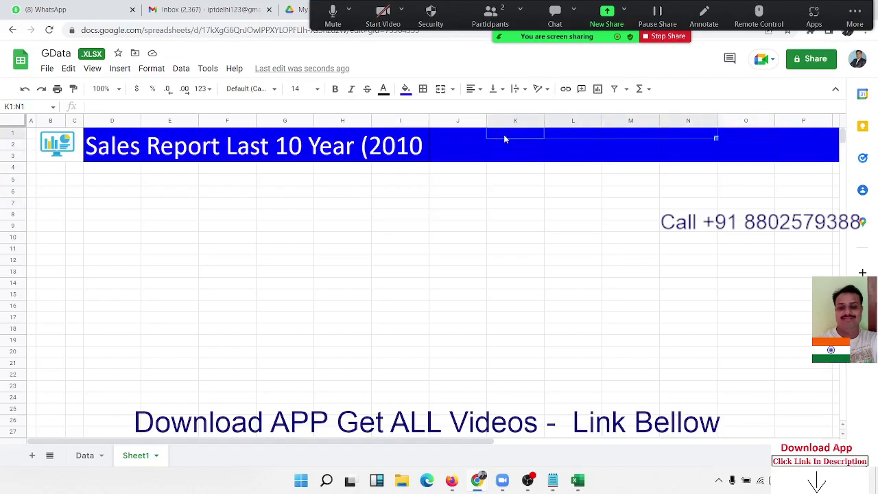
pyautogui.hotkey('shift', 'Down')
pyautogui.hotkey('shift', 'Down')
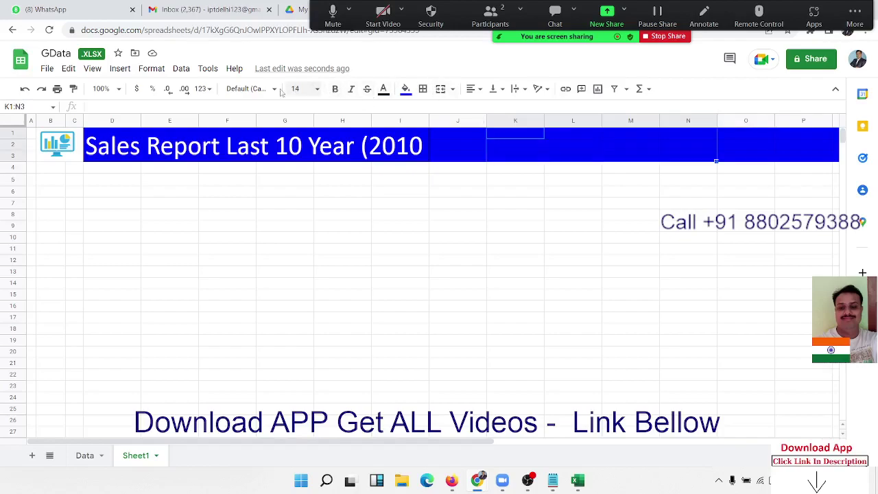
pyautogui.click(440, 89)
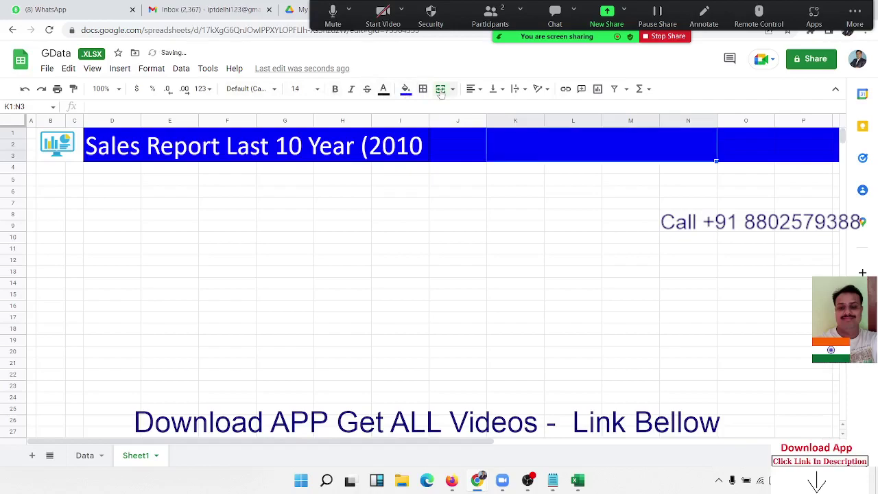
pyautogui.press('Return')
pyautogui.write('IPT Excel School')
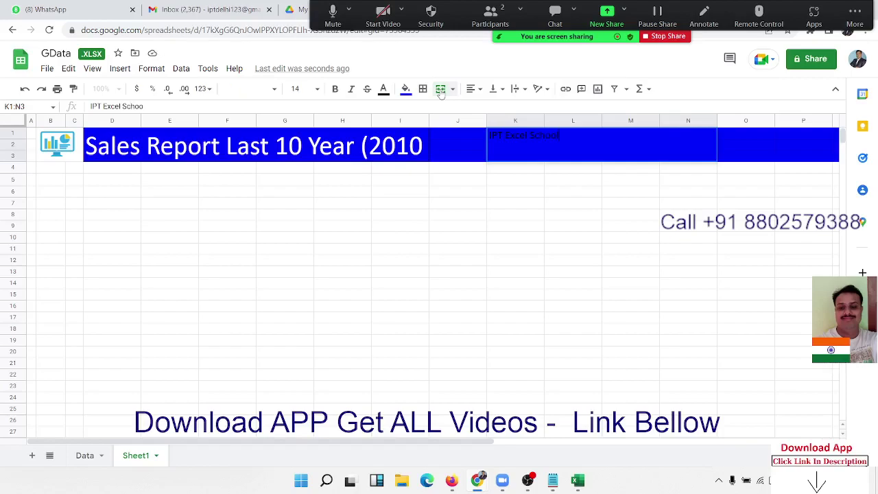
pyautogui.click(441, 92)
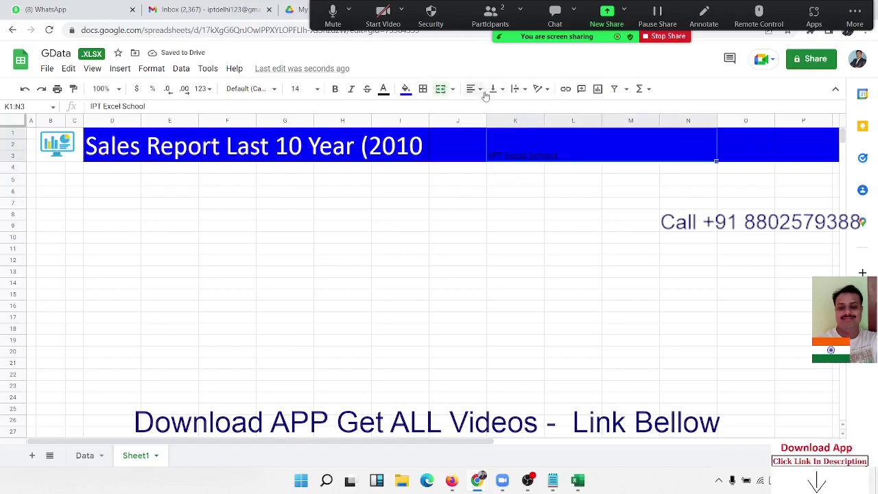
# Set the label's wrapping, centre it both ways, and make it white 36 pt.
pyautogui.click(516, 90)
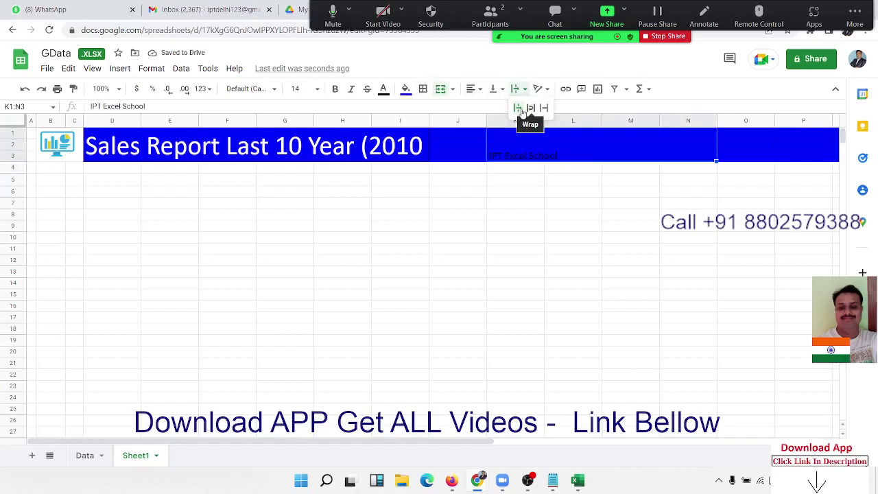
pyautogui.click(530, 109)
pyautogui.click(501, 95)
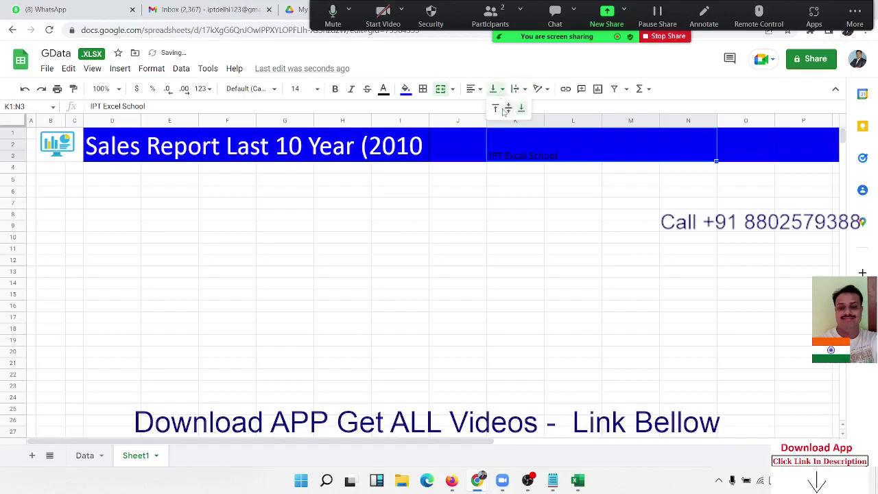
pyautogui.click(506, 109)
pyautogui.click(473, 89)
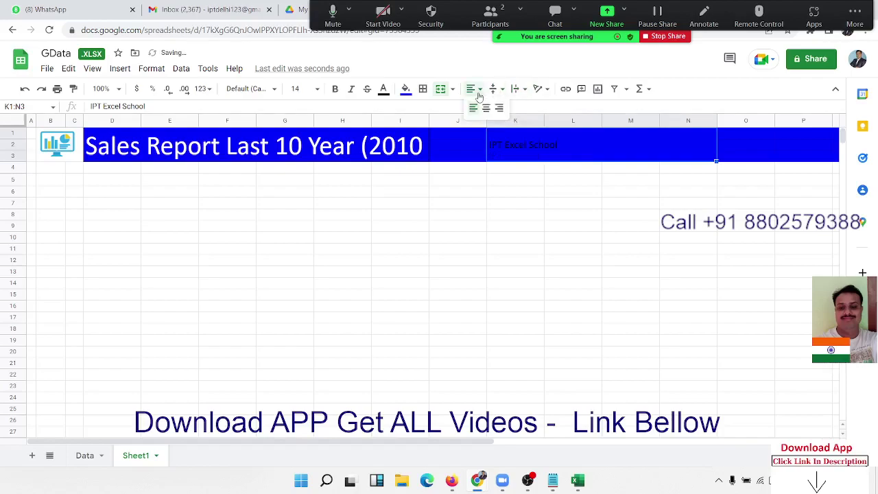
pyautogui.click(483, 108)
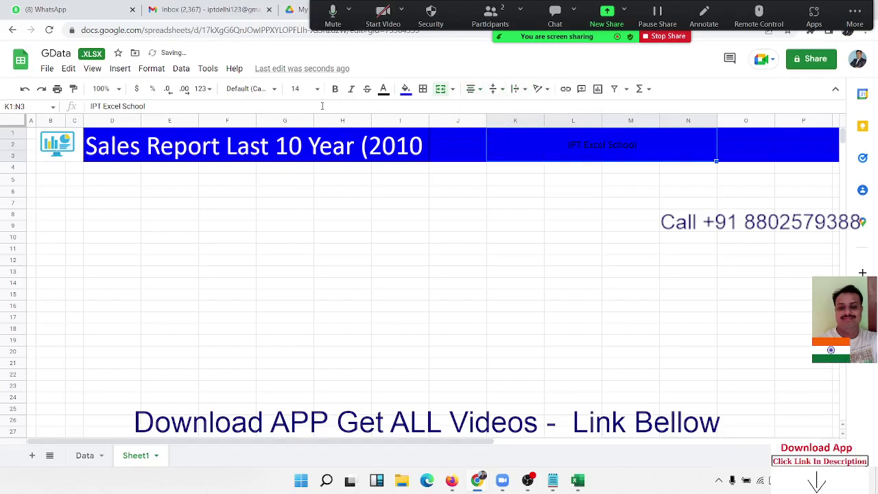
pyautogui.click(386, 90)
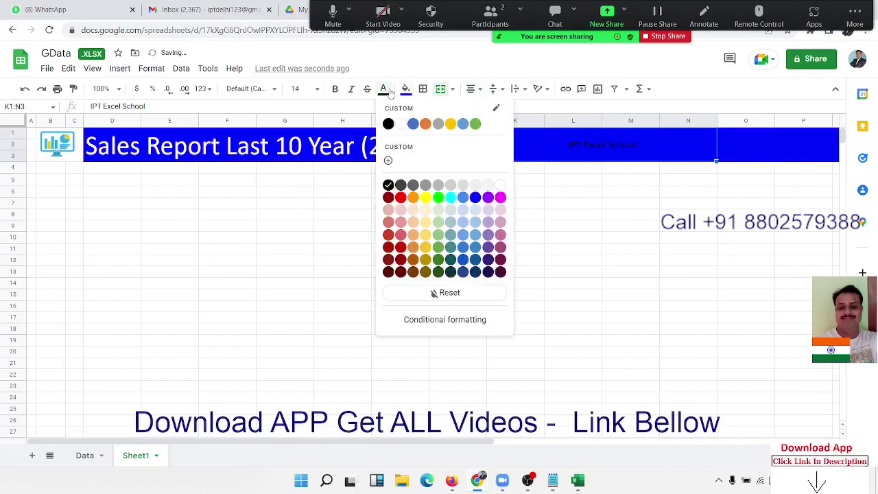
pyautogui.click(402, 124)
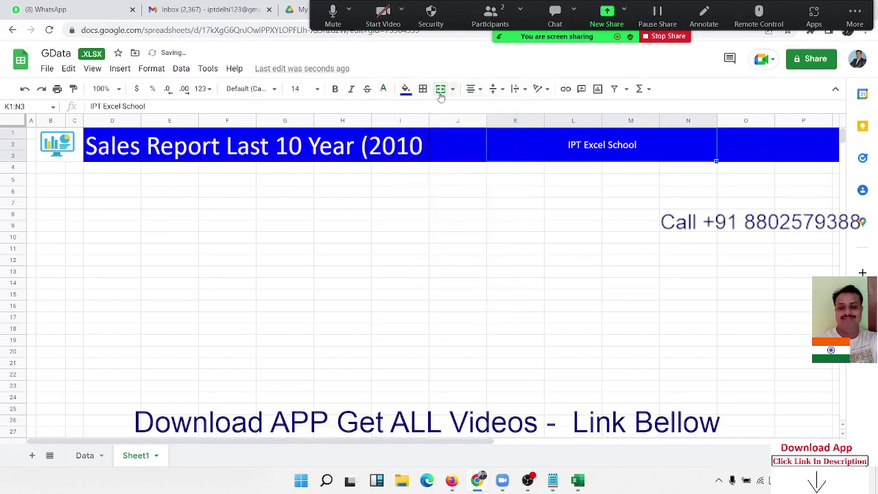
pyautogui.click(299, 89)
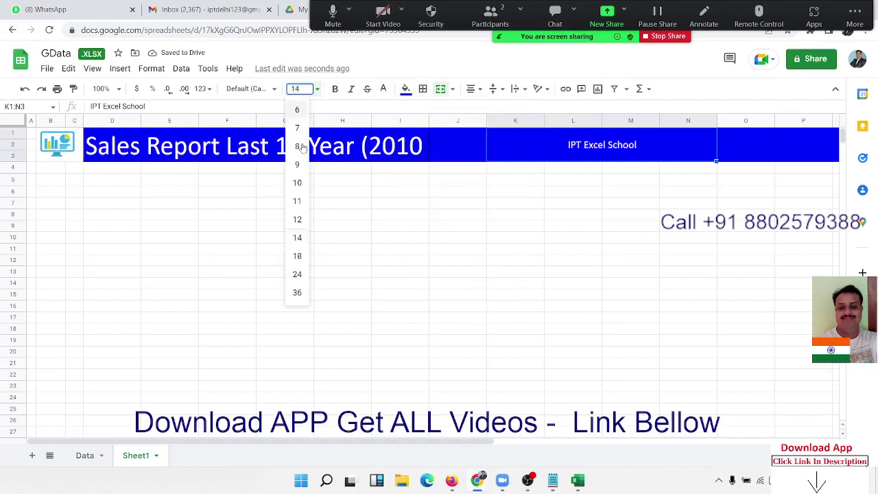
pyautogui.click(297, 293)
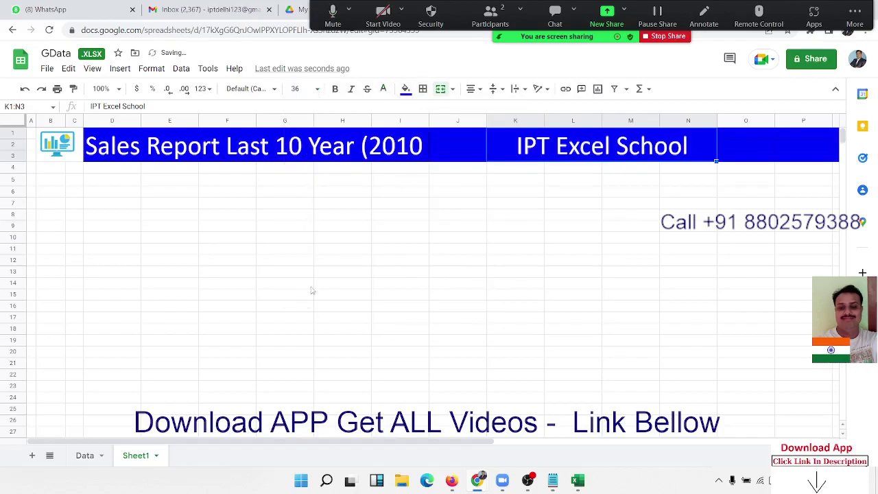
pyautogui.click(565, 218)
pyautogui.click(783, 144)
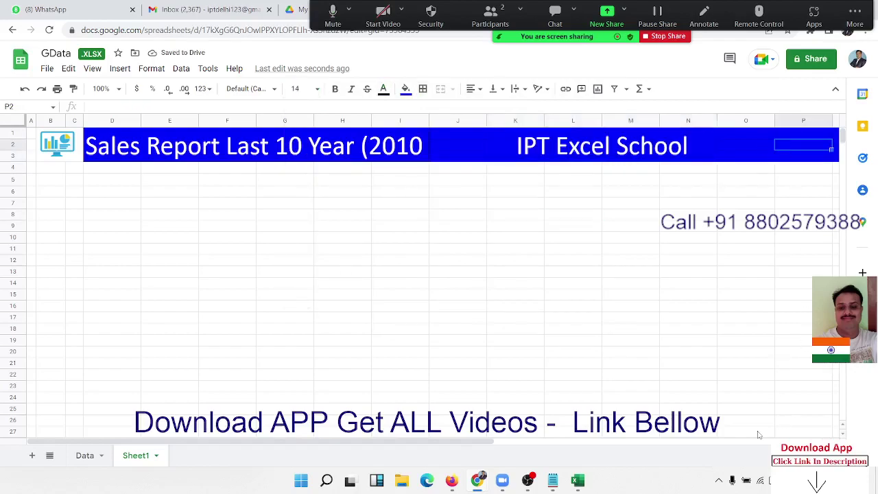
# Merge Q1:S3 and enter 'Date - 02-Sep-2022' in the merged cell.
pyautogui.press('Right')
pyautogui.press('Right')
pyautogui.press('Right')
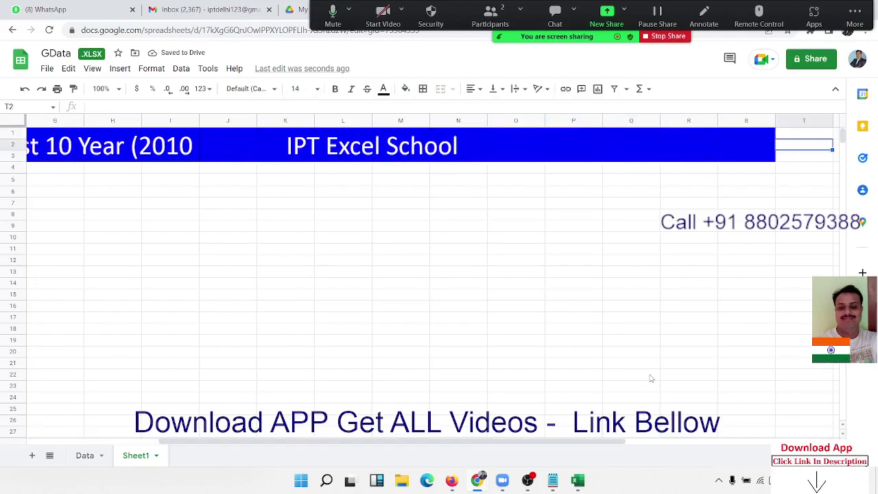
pyautogui.press('Left')
pyautogui.press('Left')
pyautogui.press('Left')
pyautogui.press('Left')
pyautogui.press('Right')
pyautogui.press('Up')
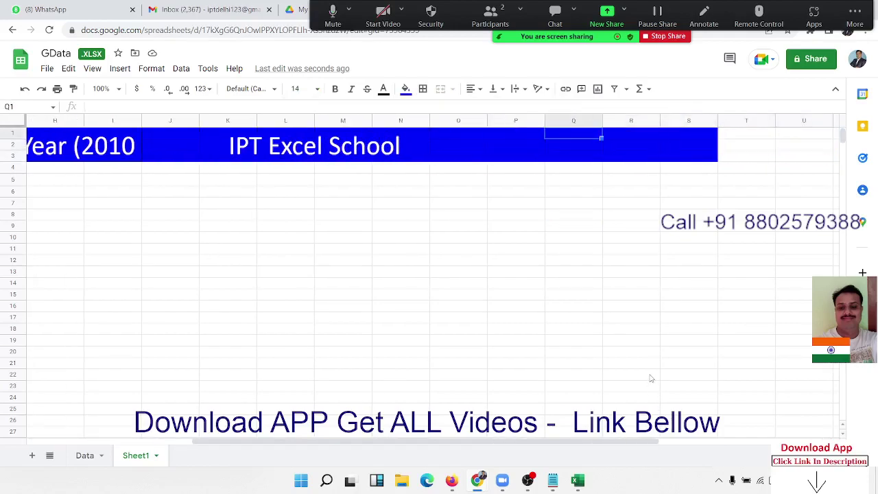
pyautogui.hotkey('shift', 'Right')
pyautogui.hotkey('shift', 'Down')
pyautogui.hotkey('shift', 'Down')
pyautogui.hotkey('shift', 'Right')
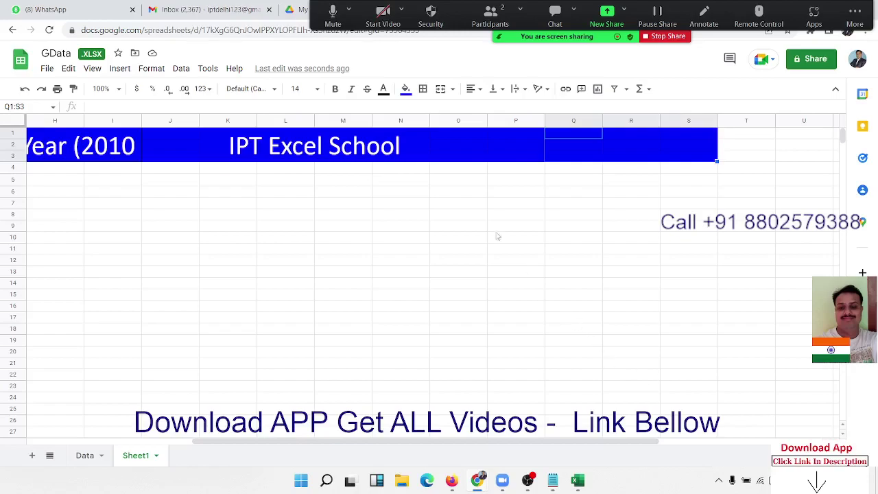
pyautogui.click(441, 91)
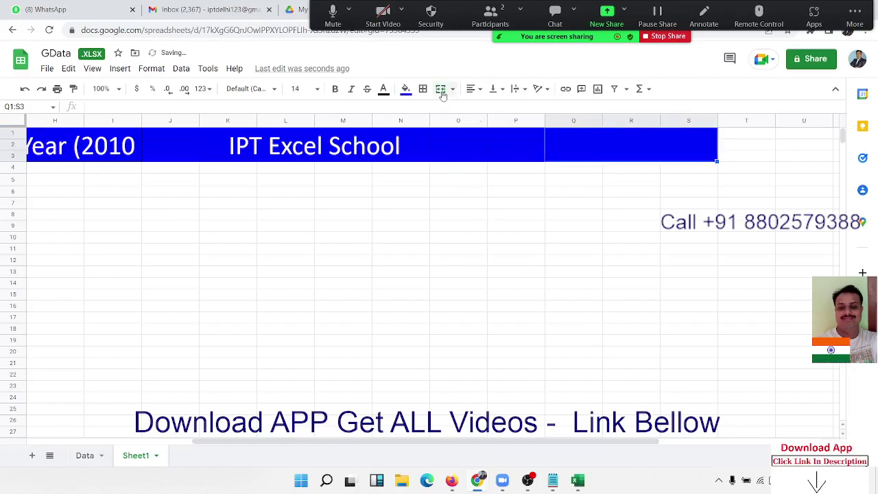
pyautogui.write('Date')
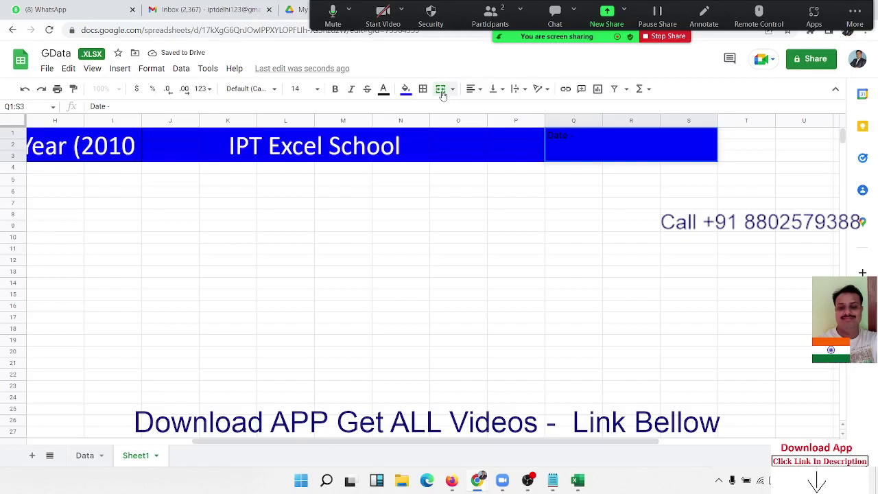
pyautogui.write(' - 0')
pyautogui.press('BackSpace')
pyautogui.press('BackSpace')
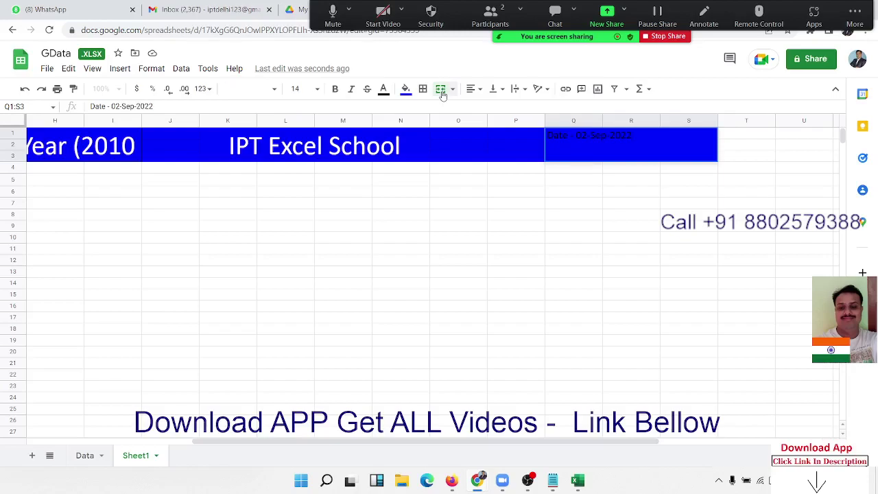
pyautogui.press('Return')
pyautogui.press('Up')
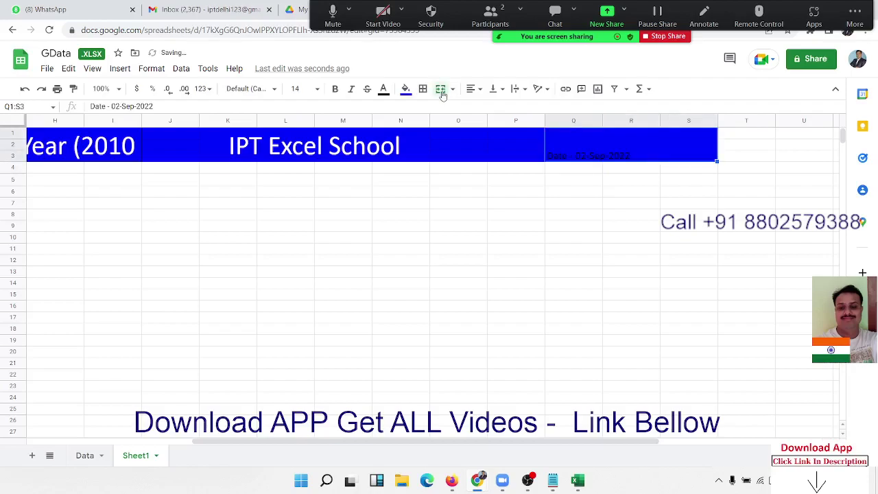
# Centre the date label vertically and make it white, bold, 24 pt.
pyautogui.click(497, 95)
pyautogui.click(503, 111)
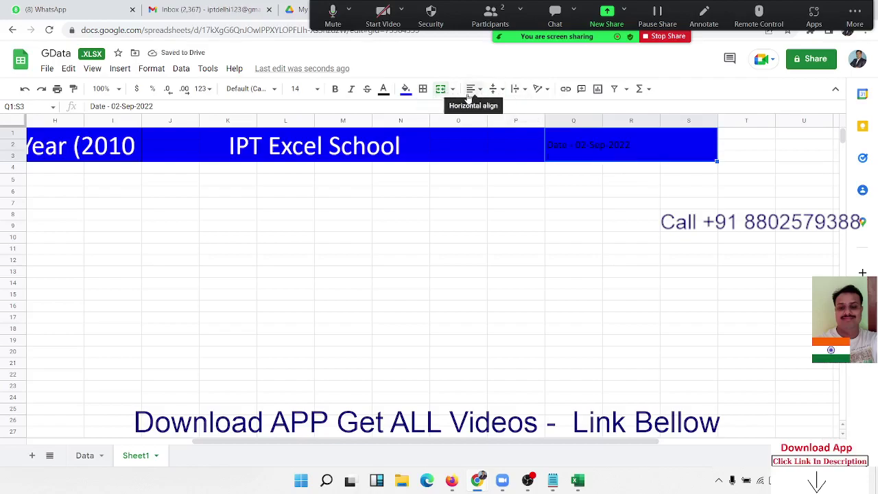
pyautogui.click(384, 91)
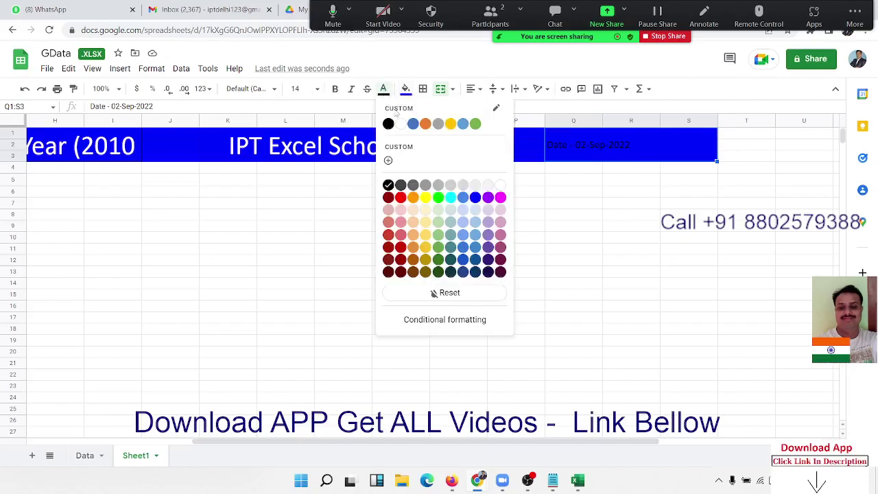
pyautogui.click(402, 124)
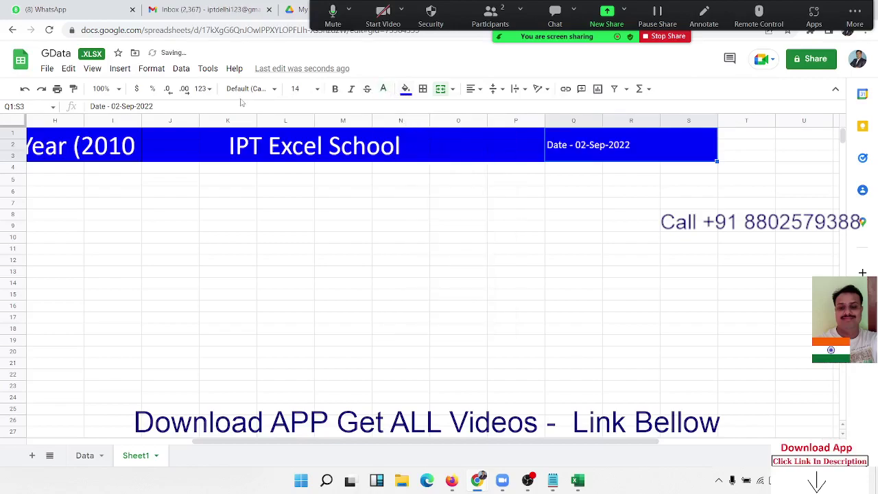
pyautogui.click(336, 93)
pyautogui.click(300, 90)
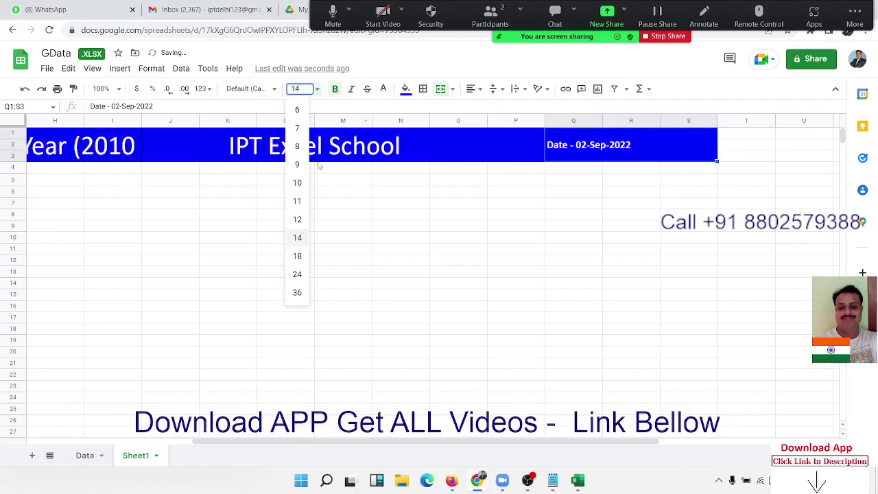
pyautogui.click(305, 275)
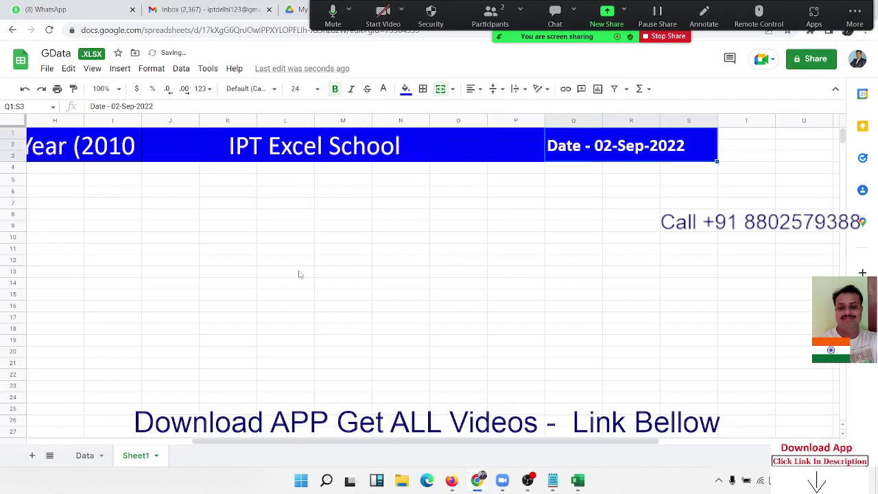
pyautogui.click(322, 261)
pyautogui.click(511, 188)
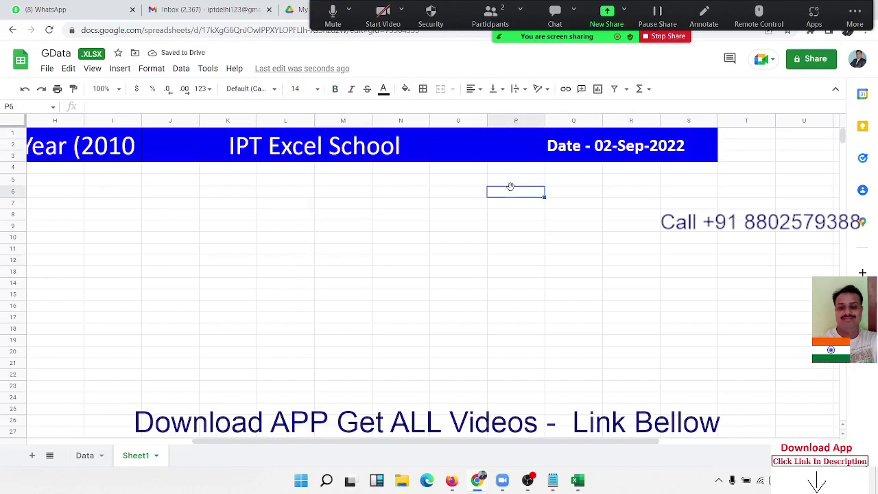
# Select the area A4:S66 below the blue header.
pyautogui.press('Home')
pyautogui.press('Up')
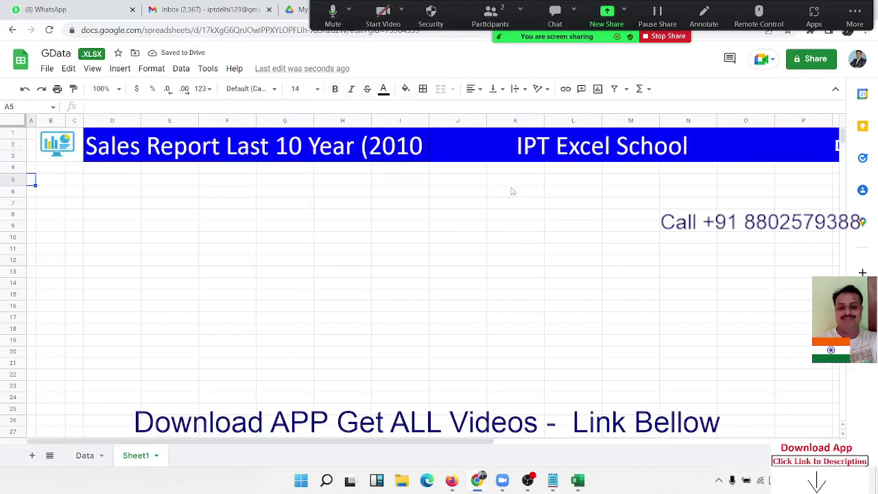
pyautogui.press('Up')
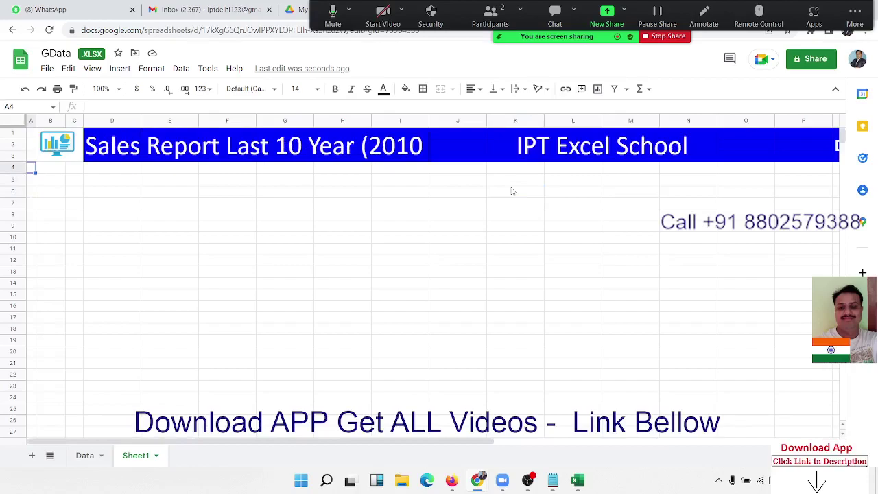
pyautogui.press('Up')
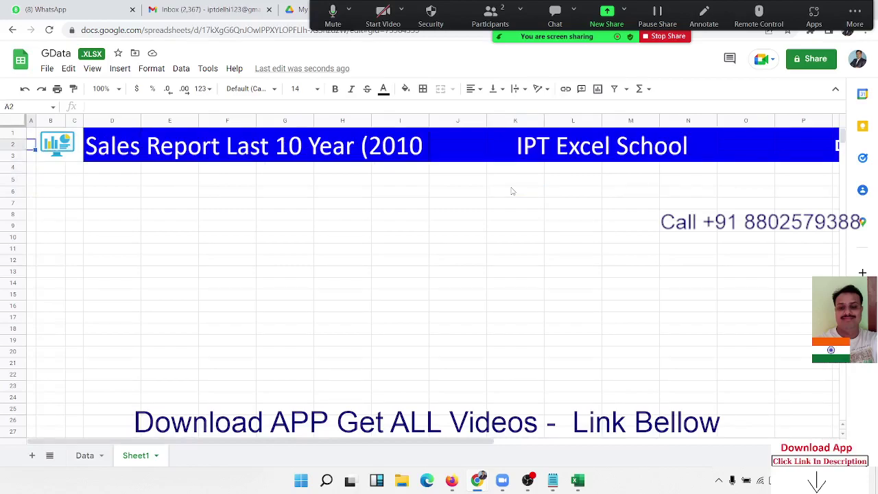
pyautogui.press('Up')
pyautogui.press('Up')
pyautogui.press('Right')
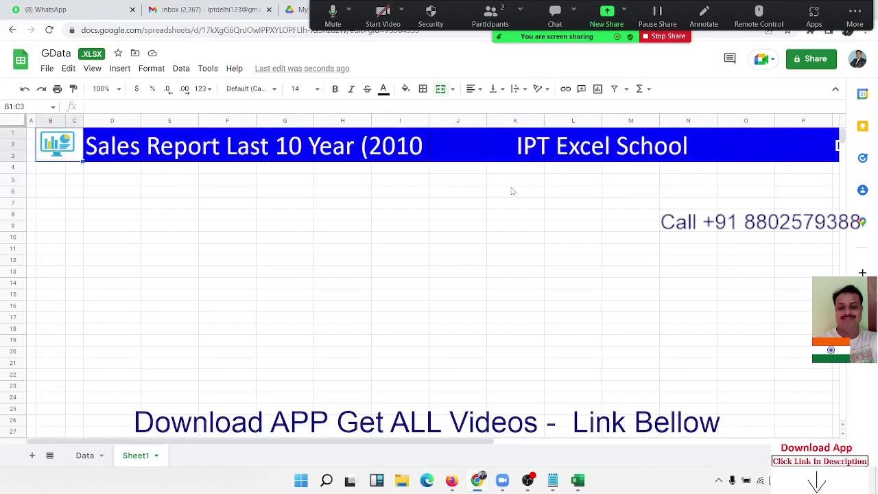
pyautogui.press('Left')
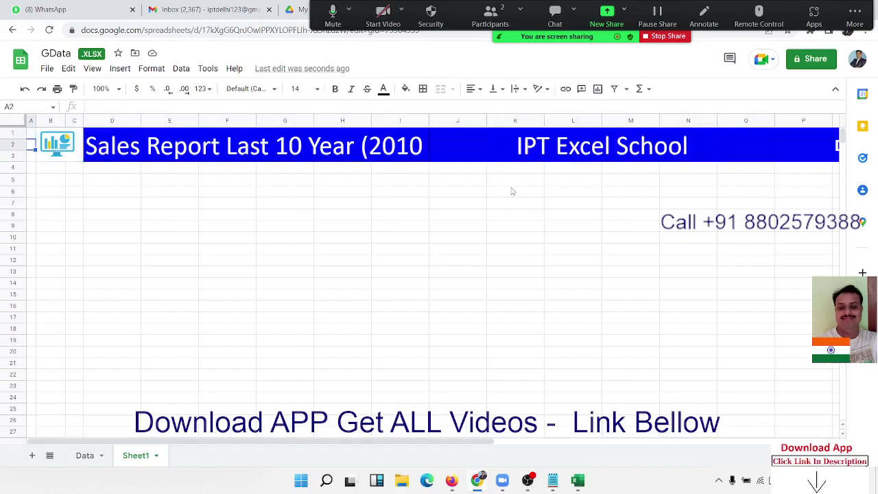
pyautogui.press('Down')
pyautogui.press('Down')
pyautogui.hotkey('shift', 'Right')
pyautogui.hotkey('shift', 'Right')
pyautogui.hotkey('shift', 'Right')
pyautogui.hotkey('shift', 'Right')
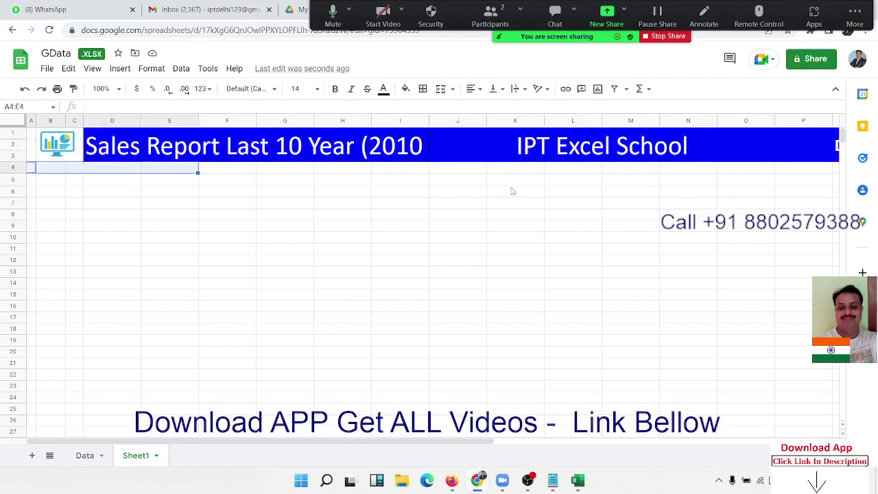
pyautogui.hotkey('shift', 'Right')
pyautogui.hotkey('shift', 'Right')
pyautogui.hotkey('shift', 'Right')
pyautogui.hotkey('shift', 'Right')
pyautogui.hotkey('shift', 'Right')
pyautogui.hotkey('shift', 'Right')
pyautogui.hotkey('shift', 'Right')
pyautogui.hotkey('shift', 'Right')
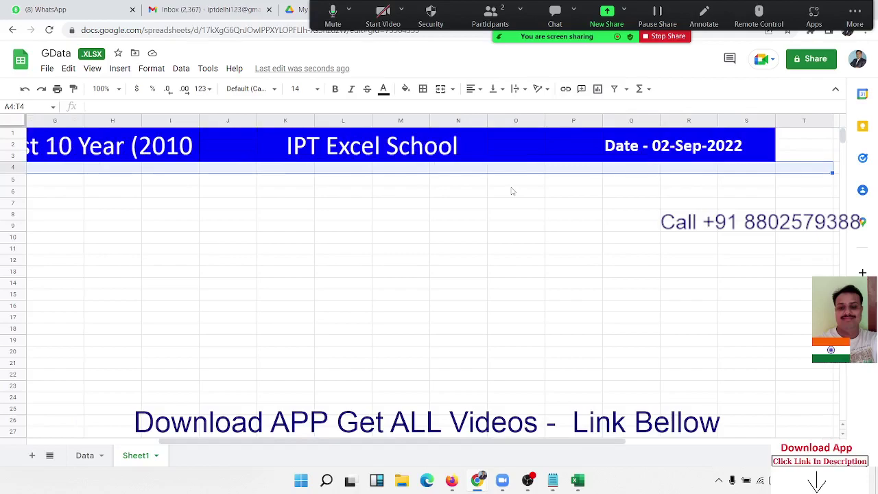
pyautogui.hotkey('shift', 'Left')
pyautogui.hotkey('shift', 'Down')
pyautogui.hotkey('shift', 'Down')
pyautogui.hotkey('shift', 'Down')
pyautogui.hotkey('shift', 'Down')
pyautogui.hotkey('shift', 'Down')
pyautogui.hotkey('shift', 'Down')
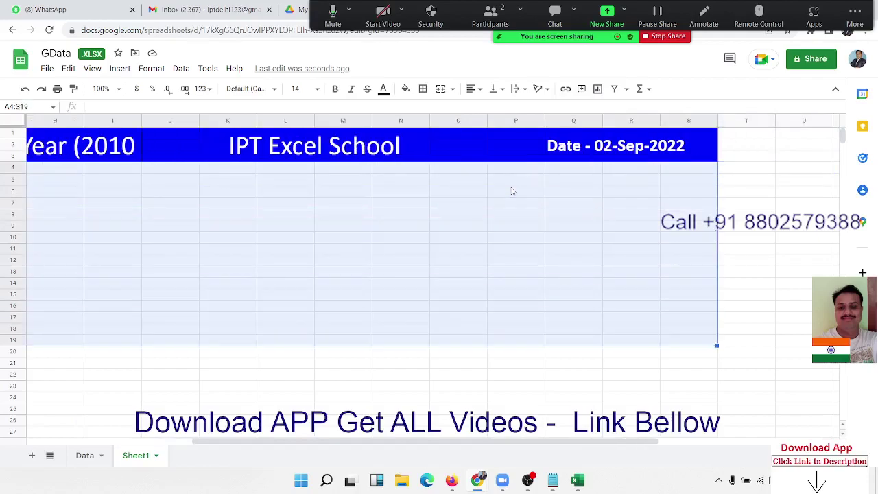
pyautogui.hotkey('shift', 'Down')
pyautogui.hotkey('shift', 'Down')
pyautogui.hotkey('shift', 'Down')
pyautogui.hotkey('shift', 'Down')
pyautogui.hotkey('shift', 'Down')
pyautogui.hotkey('shift', 'Down')
pyautogui.hotkey('shift', 'Down')
pyautogui.hotkey('shift', 'Down')
pyautogui.hotkey('shift', 'Down')
pyautogui.hotkey('shift', 'Down')
pyautogui.hotkey('shift', 'Down')
pyautogui.hotkey('shift', 'Down')
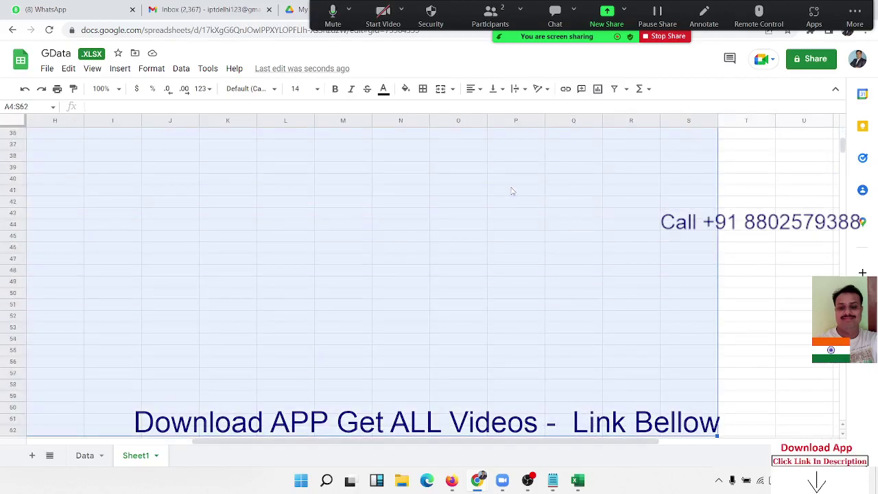
pyautogui.hotkey('shift', 'Down')
pyautogui.hotkey('shift', 'Down')
pyautogui.hotkey('shift', 'Down')
# Fill the selected area with white.
pyautogui.click(407, 90)
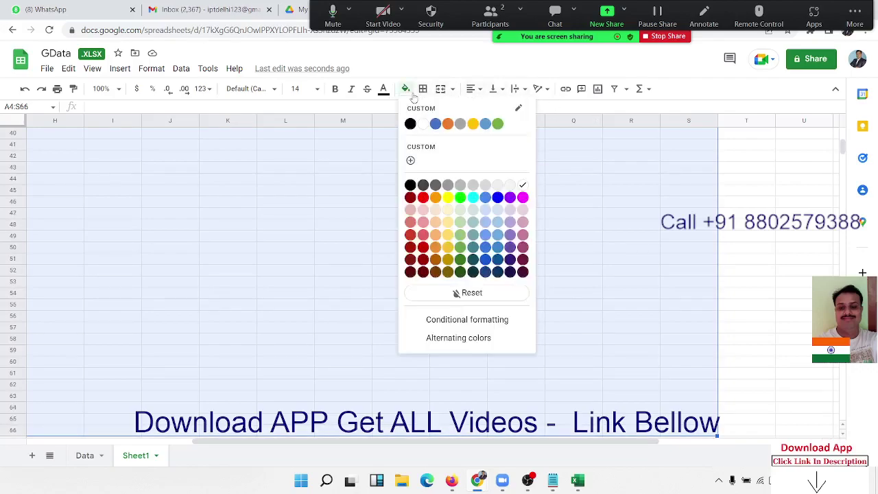
pyautogui.click(511, 186)
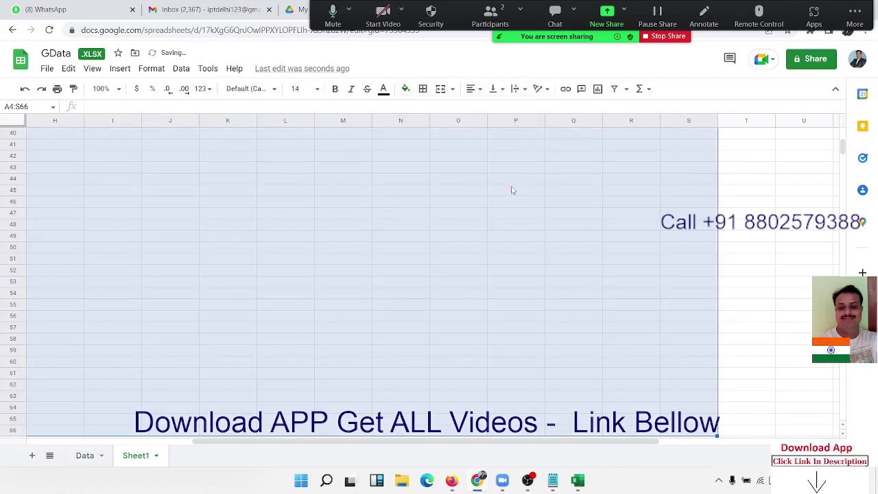
pyautogui.click(355, 208)
# Hide the sheet's gridlines from the View menu.
pyautogui.scroll(10, 222, 199)
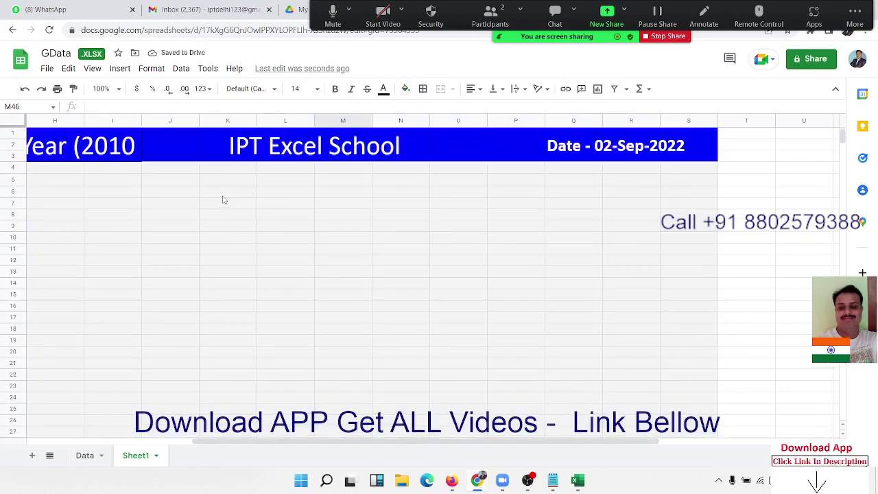
pyautogui.click(89, 68)
pyautogui.moveTo(93, 89)
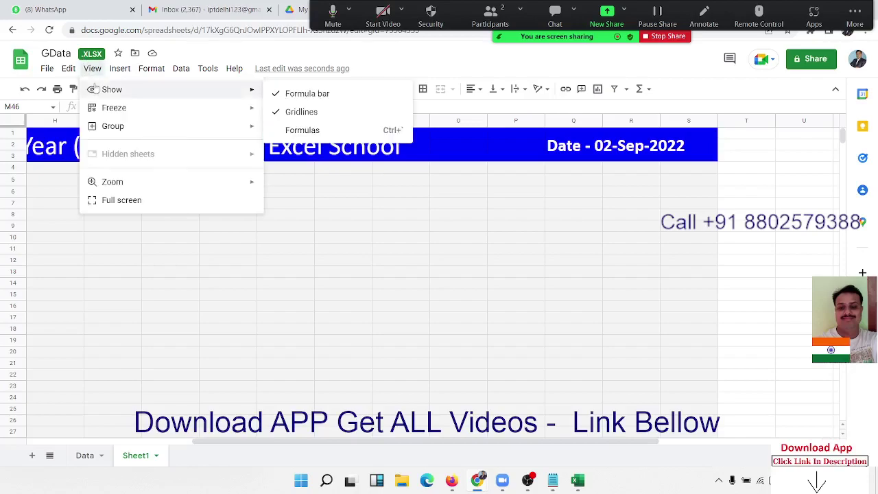
pyautogui.click(278, 116)
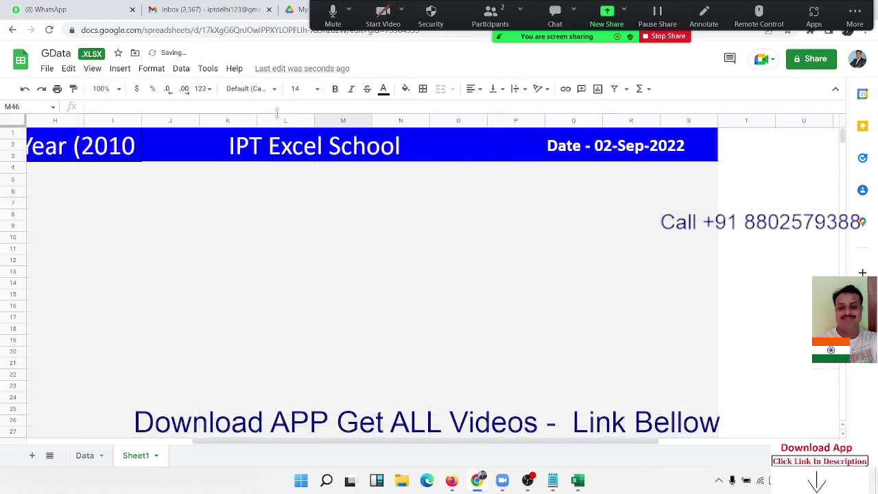
pyautogui.click(347, 232)
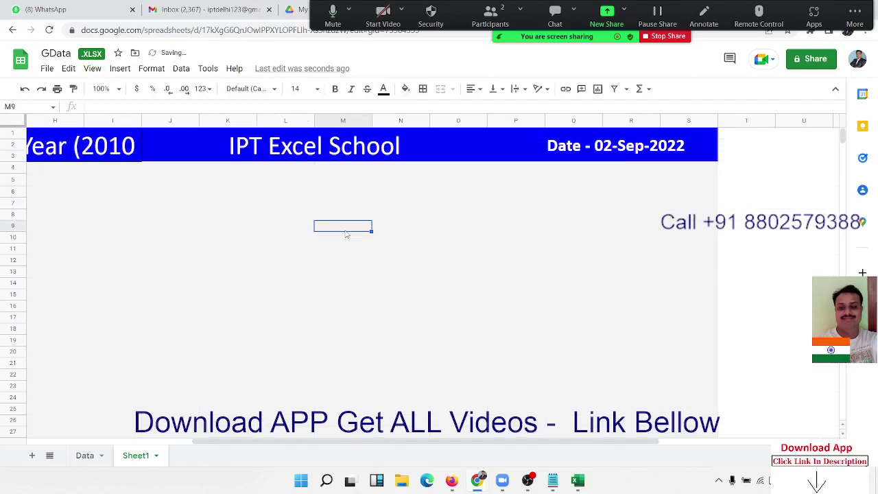
# Select cells B5:D5 for the first KPI box.
pyautogui.press('Left')
pyautogui.press('Left')
pyautogui.press('Left')
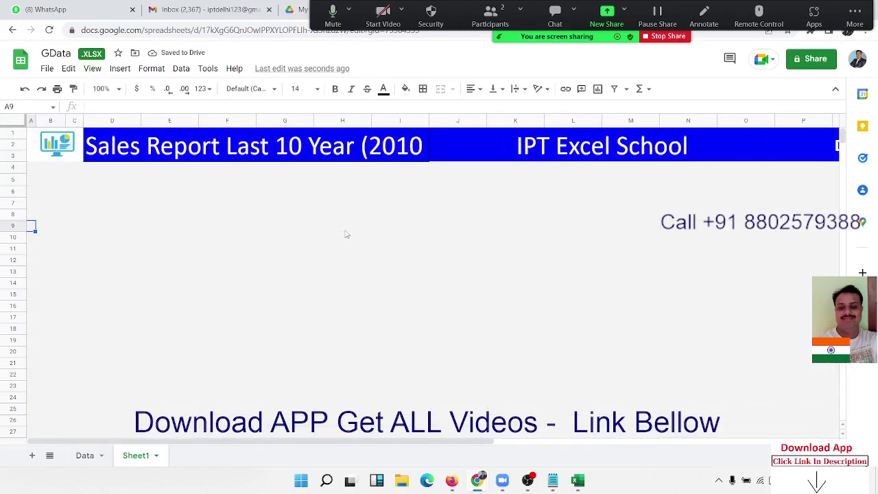
pyautogui.click(117, 197)
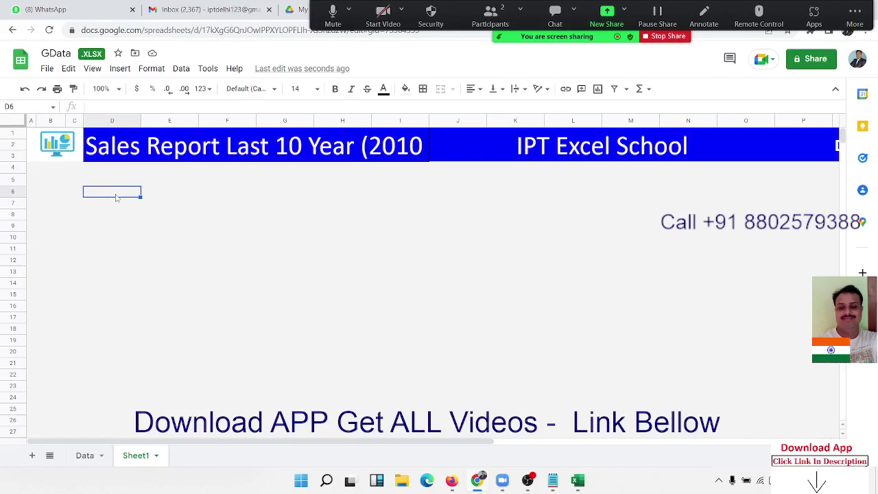
pyautogui.click(77, 182)
pyautogui.press('Left')
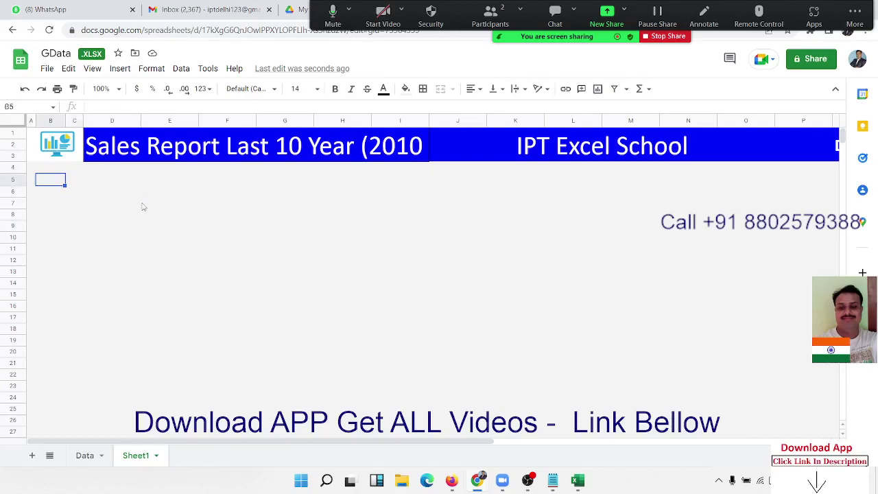
pyautogui.hotkey('shift', 'Right')
pyautogui.hotkey('shift', 'Right')
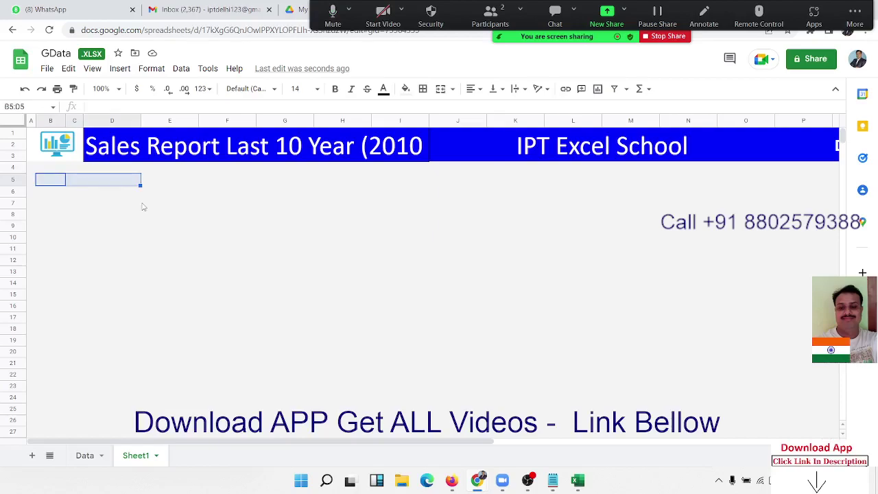
pyautogui.hotkey('shift', 'Right')
pyautogui.hotkey('shift', 'Left')
pyautogui.hotkey('shift', 'Down')
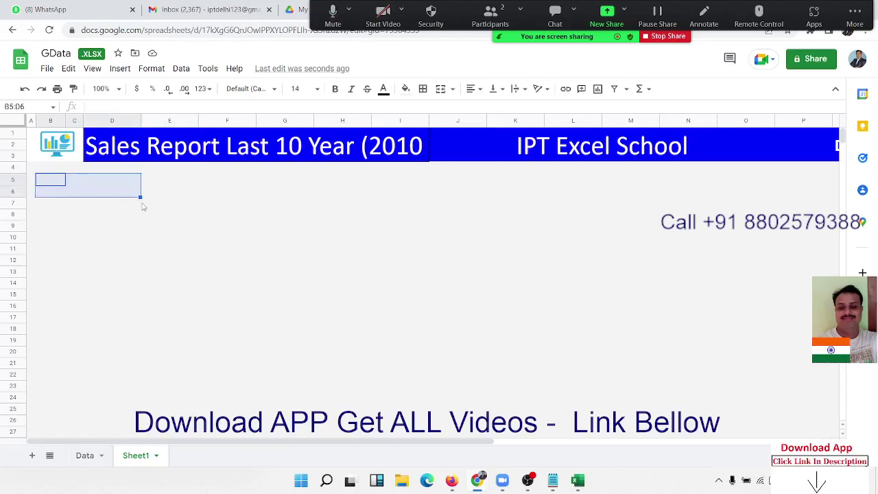
pyautogui.hotkey('shift', 'Up')
pyautogui.hotkey('shift', 'Down')
pyautogui.hotkey('shift', 'Up')
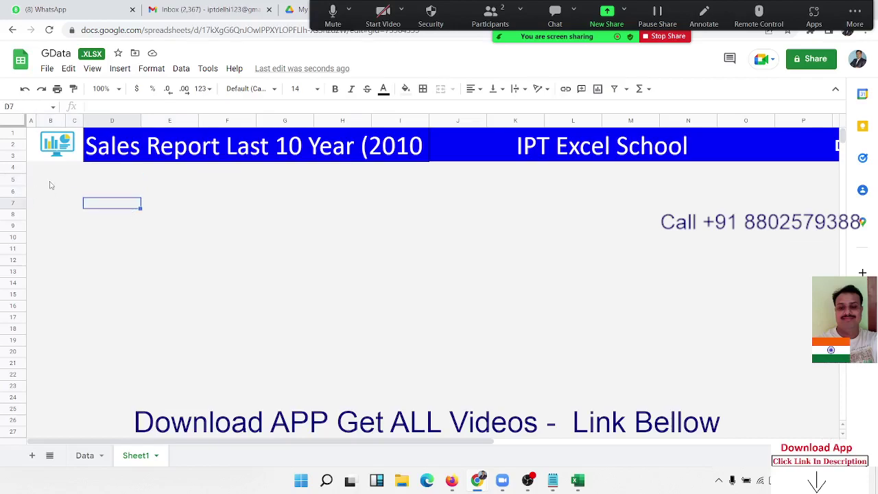
# Merge B5:D5 into a single cell.
pyautogui.click(52, 180)
pyautogui.hotkey('shift', 'Right')
pyautogui.hotkey('shift', 'Right')
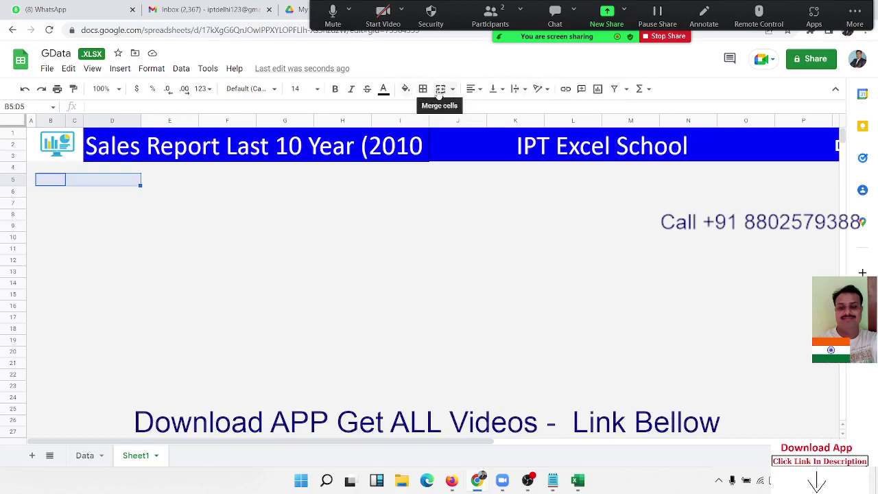
pyautogui.click(441, 88)
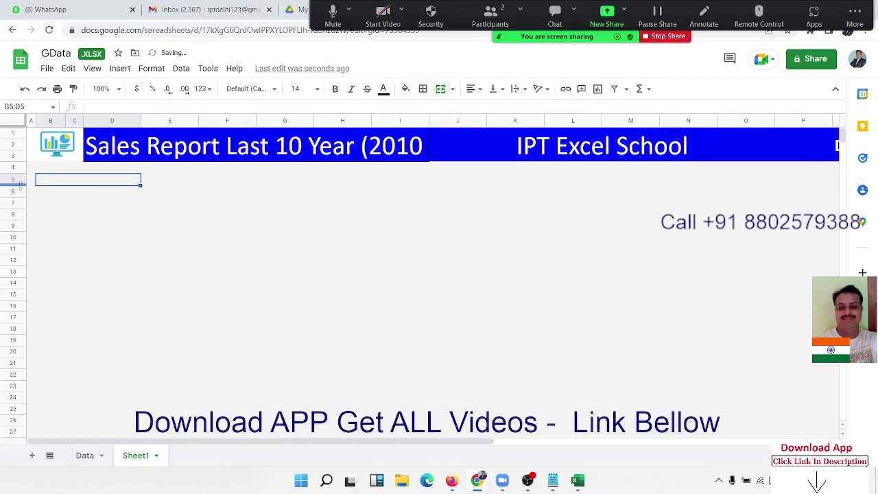
# Make row 5 taller and reselect the merged cell.
pyautogui.moveTo(21, 184); pyautogui.dragTo(20, 195)
pyautogui.click(137, 248)
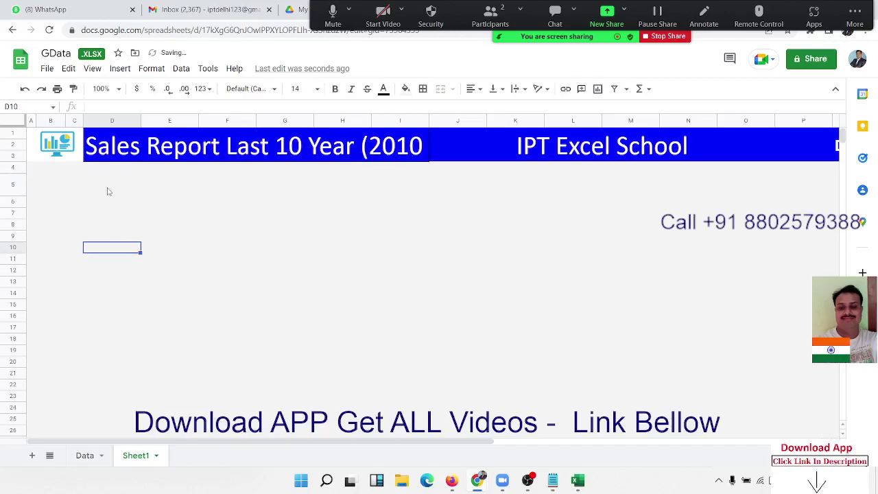
pyautogui.click(108, 192)
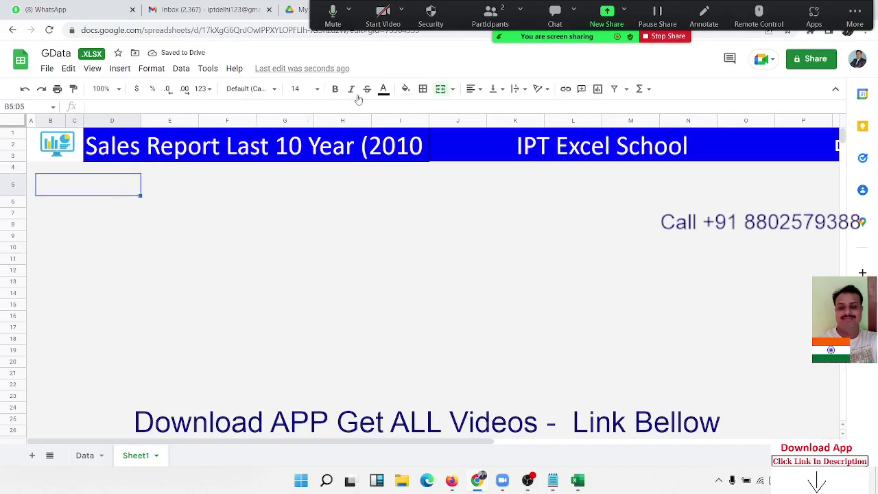
# Fill the merged B5:D5 box with white.
pyautogui.click(406, 89)
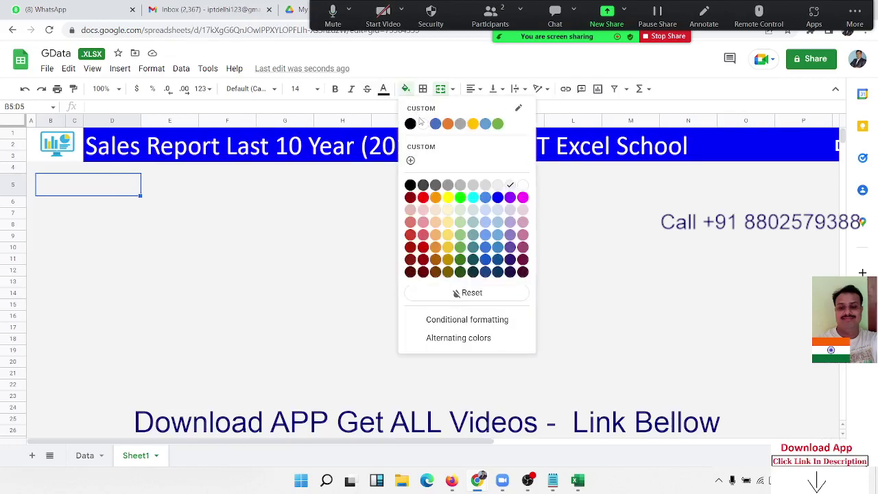
pyautogui.click(423, 123)
pyautogui.click(345, 203)
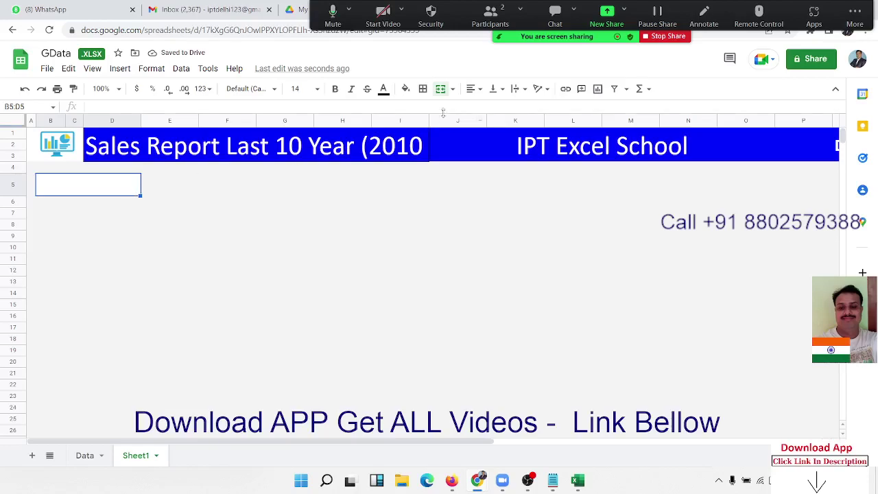
# Give the box a thick light gray 1 outer border.
pyautogui.click(423, 89)
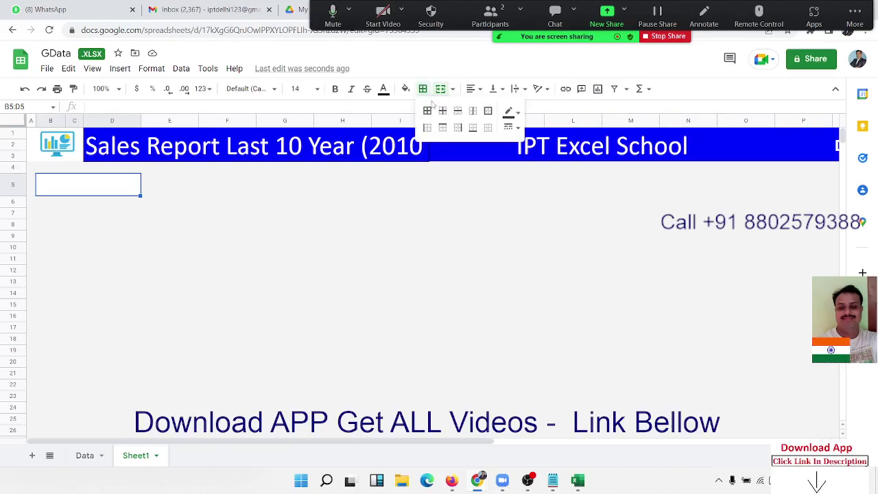
pyautogui.click(511, 111)
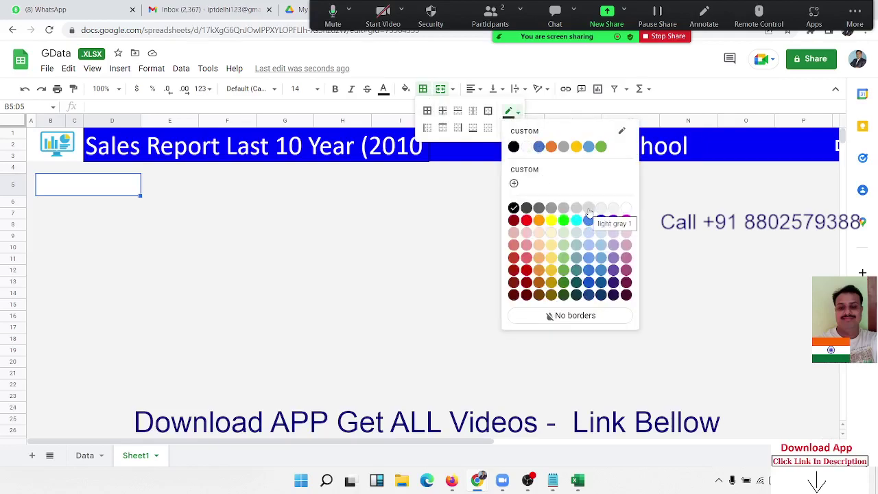
pyautogui.click(589, 209)
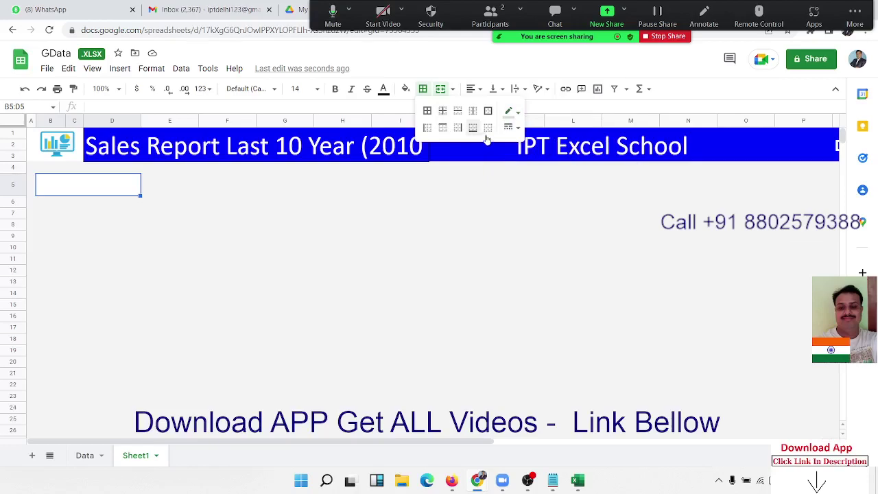
pyautogui.click(488, 112)
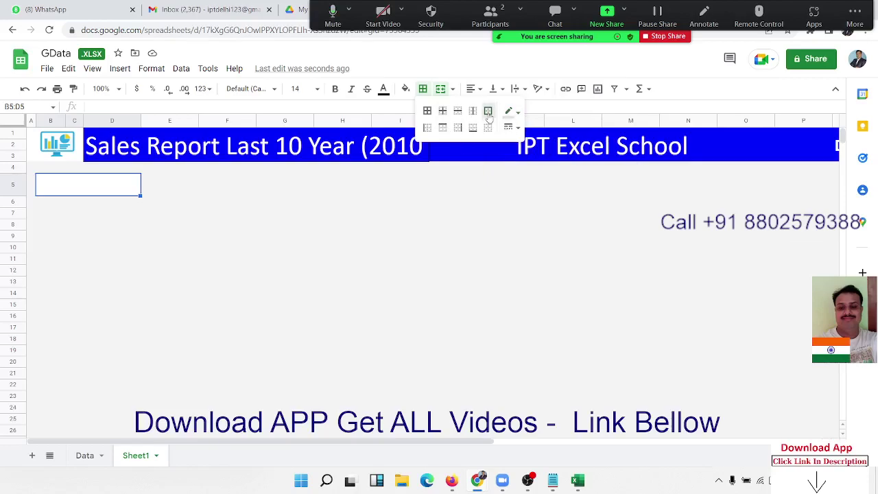
pyautogui.click(520, 130)
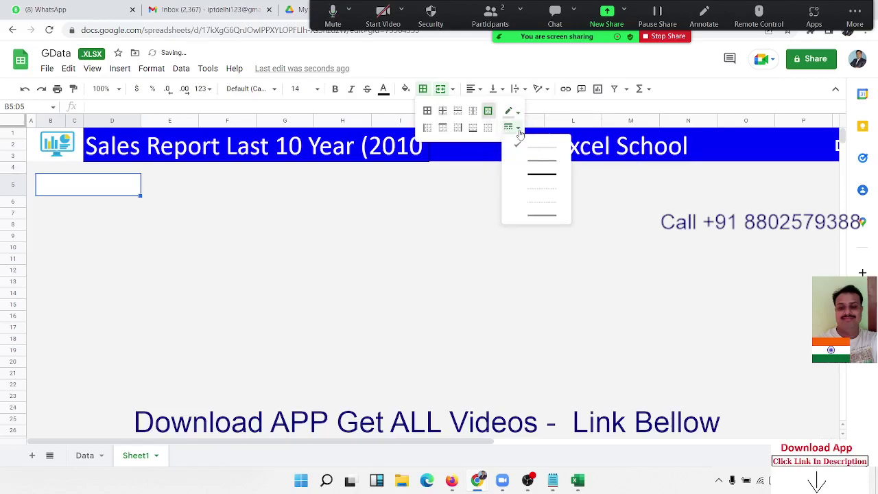
pyautogui.click(551, 181)
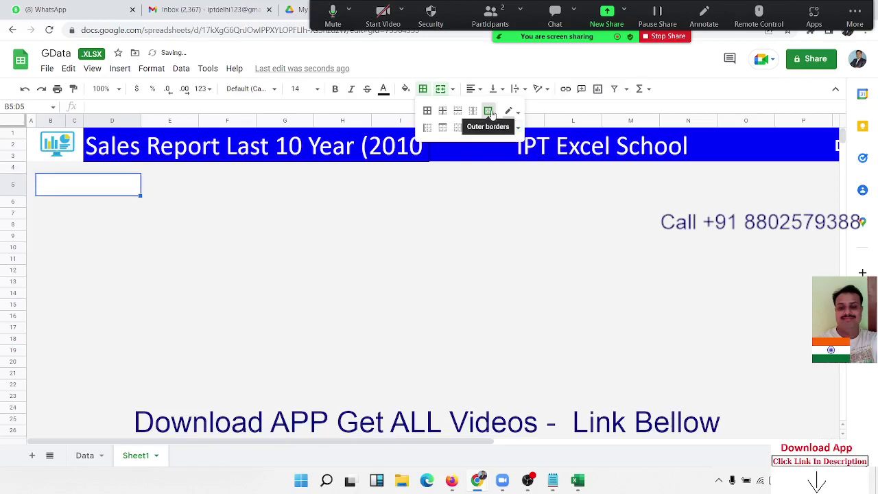
pyautogui.click(280, 238)
pyautogui.click(148, 223)
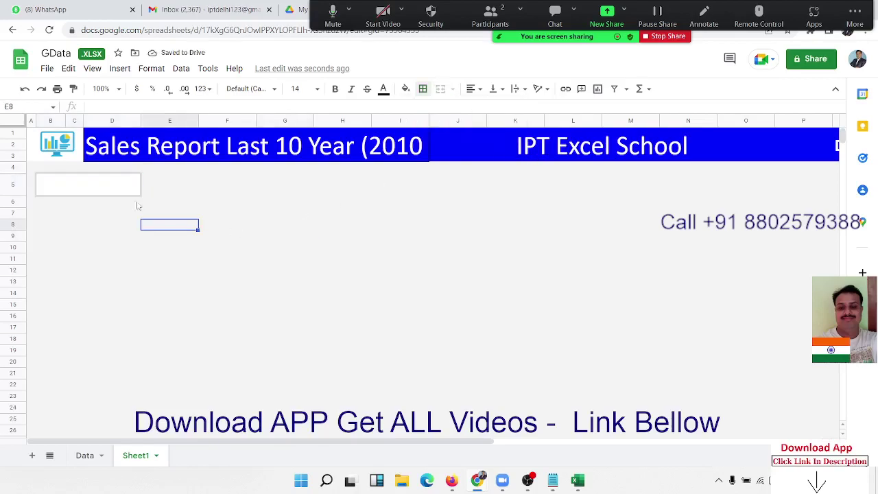
# Reselect the box and cancel a stray typed 'T'.
pyautogui.click(111, 187)
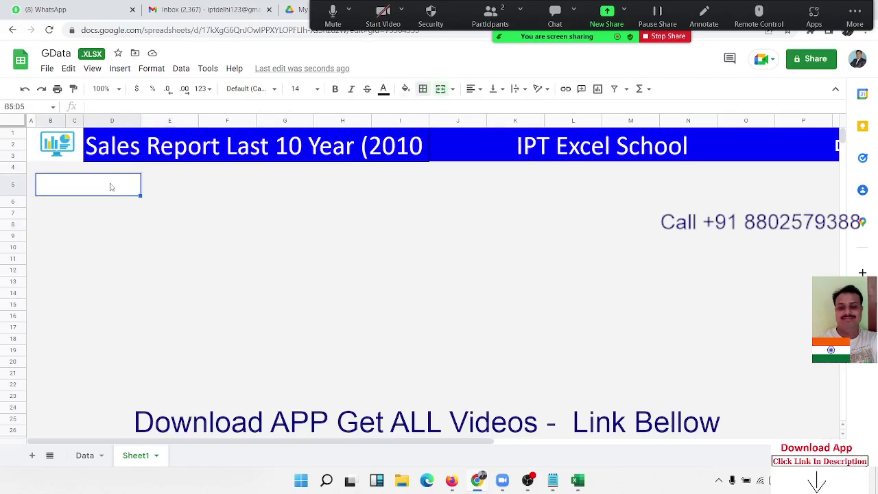
pyautogui.write('T')
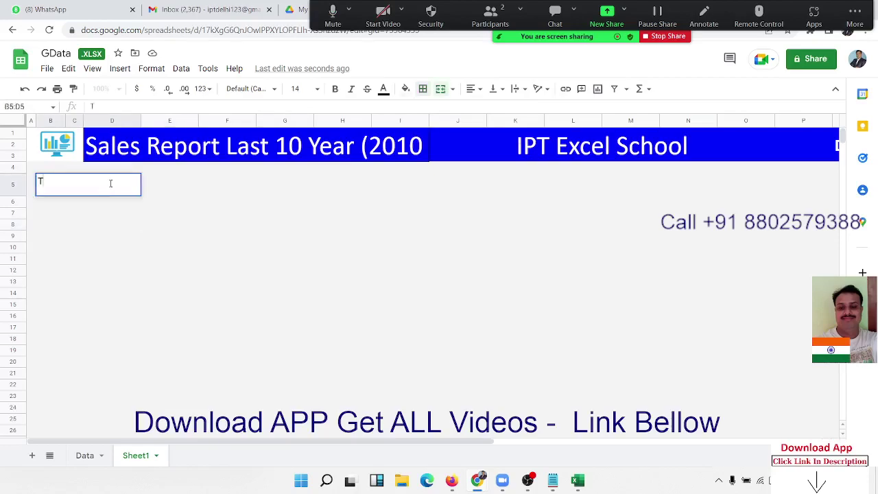
pyautogui.press('Escape')
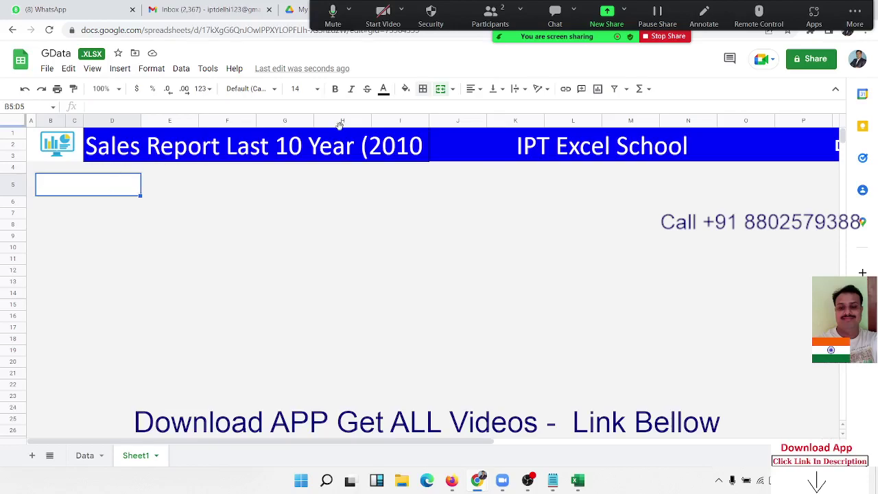
# Fill the B5:D5 box with dark gray.
pyautogui.click(405, 88)
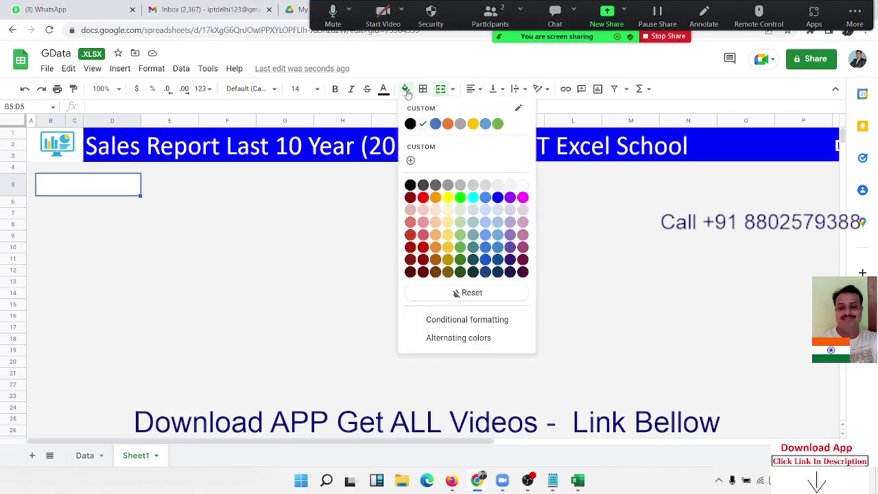
pyautogui.click(435, 185)
pyautogui.click(271, 238)
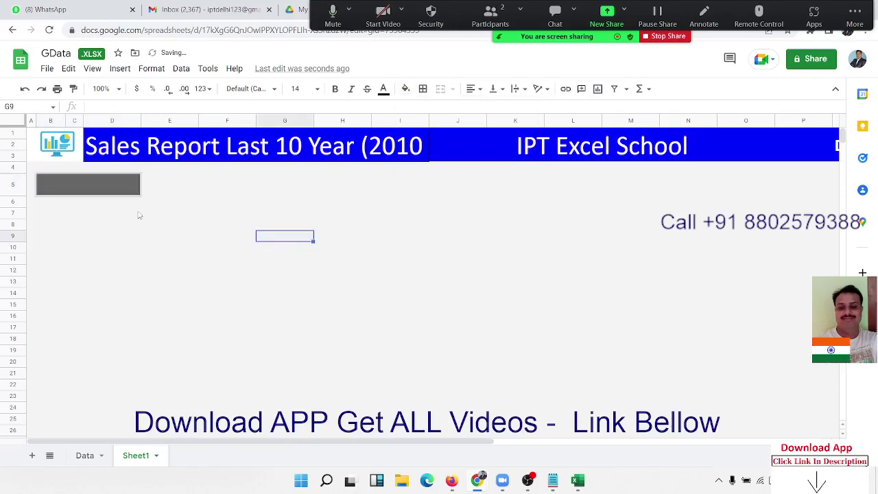
pyautogui.click(115, 191)
# Enter the label 'Total Sales' in the box.
pyautogui.write('T')
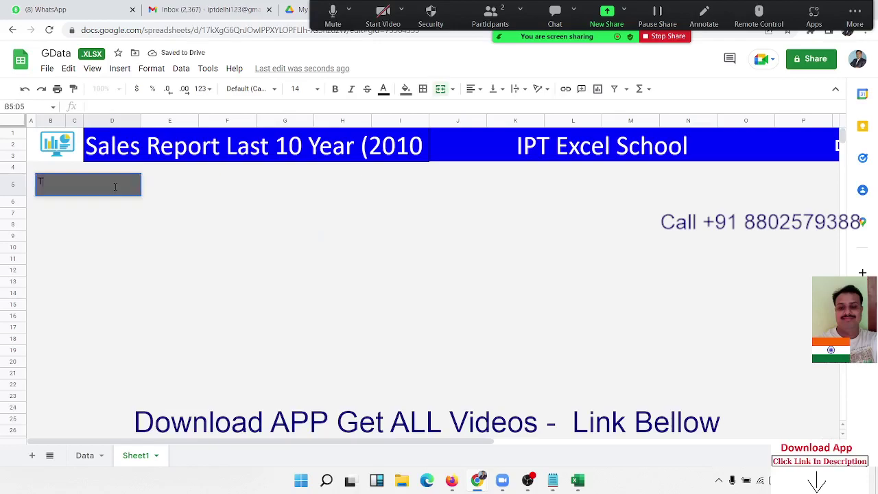
pyautogui.write('otal')
pyautogui.write(' Sales')
pyautogui.press('Return')
pyautogui.click(115, 191)
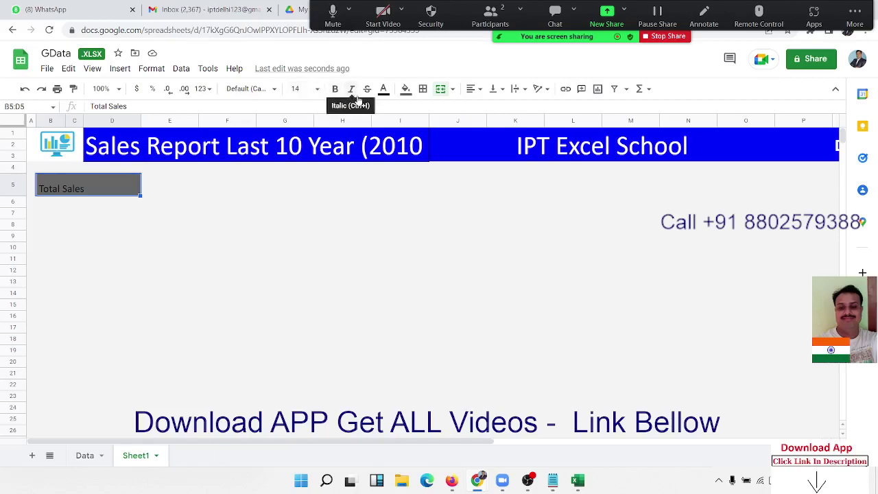
# Make the Total Sales text white, bold and 24 point.
pyautogui.click(385, 90)
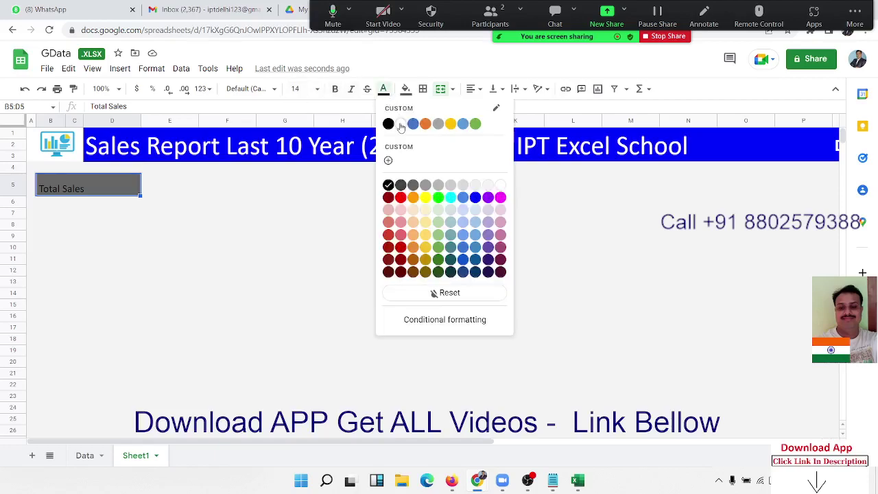
pyautogui.click(501, 187)
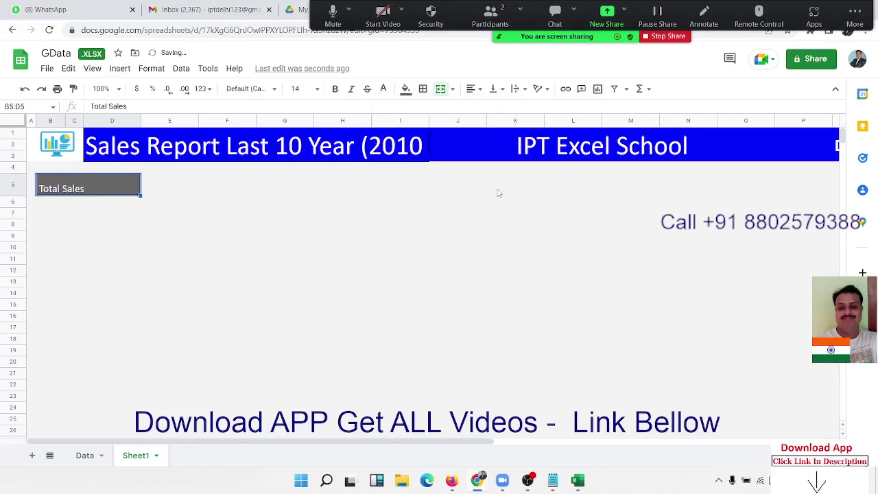
pyautogui.click(335, 90)
pyautogui.click(317, 90)
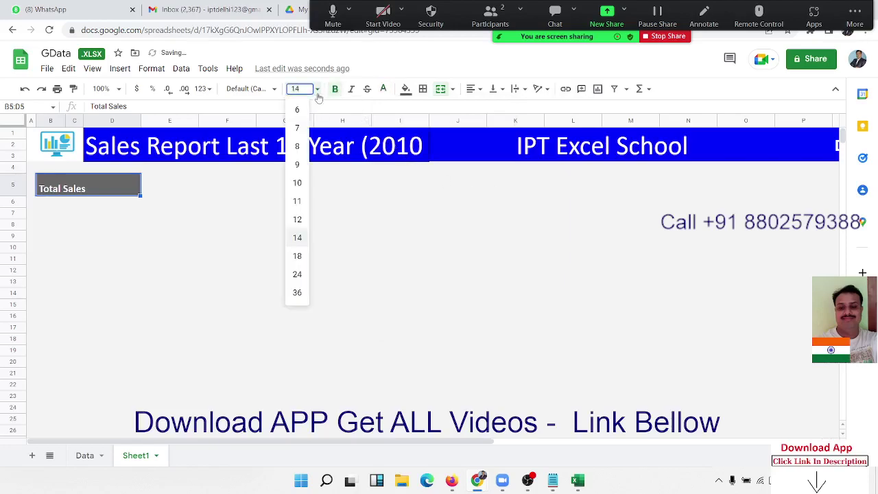
pyautogui.click(300, 274)
pyautogui.click(138, 225)
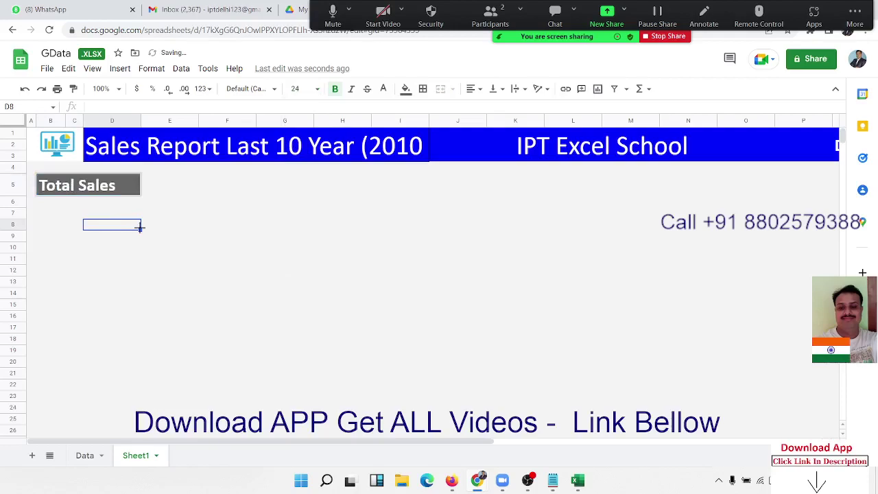
pyautogui.click(103, 184)
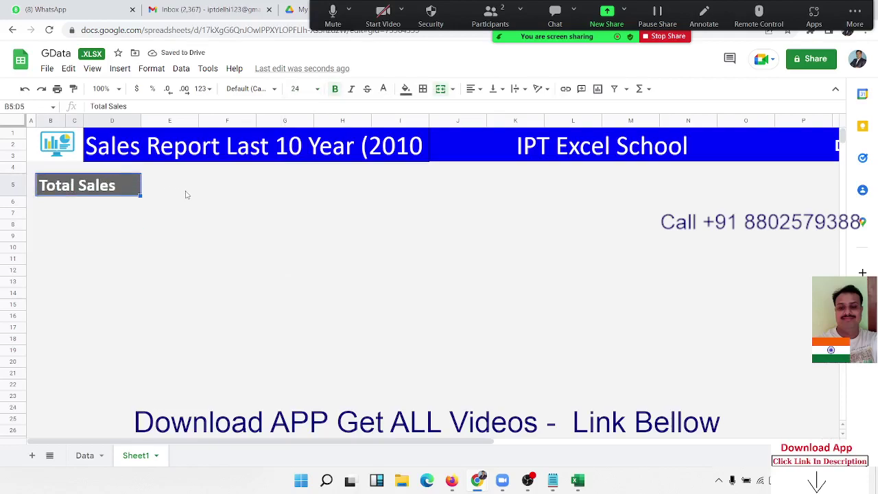
# Copy the Total Sales box into F5.
pyautogui.hotkey('ctrl', 'c')
pyautogui.press('Right')
pyautogui.press('Right')
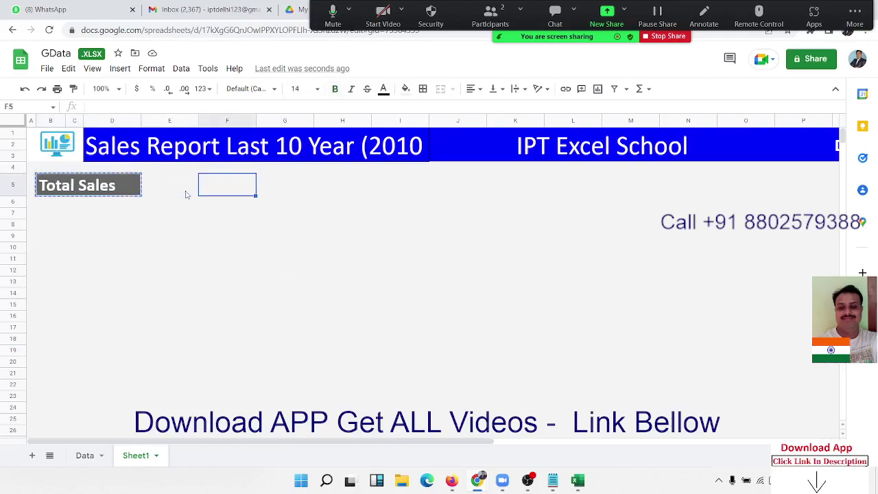
pyautogui.hotkey('ctrl', 'v')
# Narrow column E into a small gap between the boxes.
pyautogui.moveTo(191, 204); pyautogui.dragTo(192, 214)
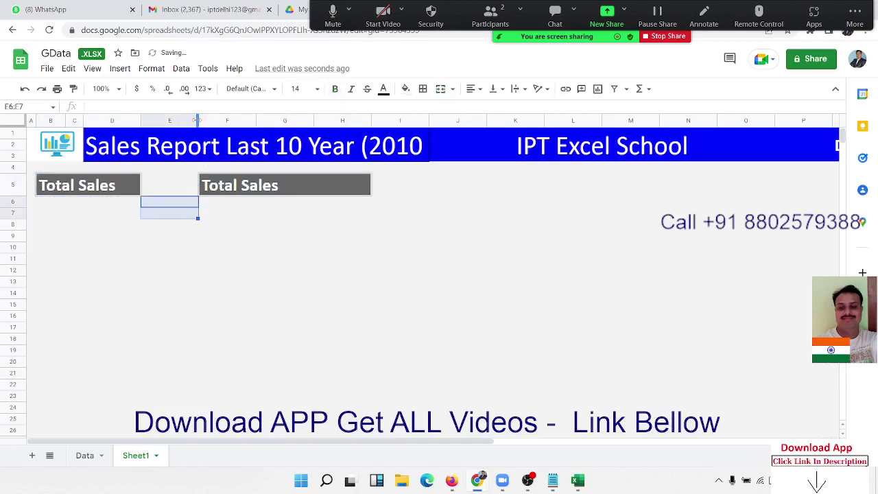
pyautogui.moveTo(198, 121); pyautogui.dragTo(148, 120)
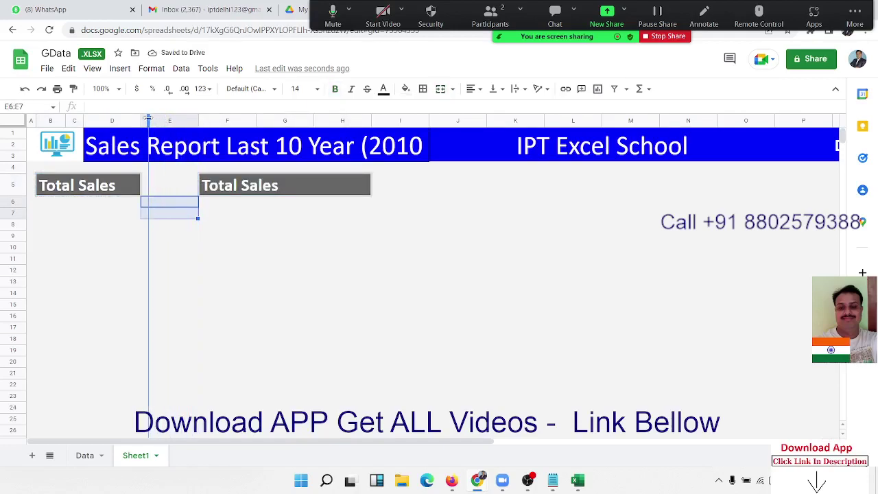
pyautogui.click(158, 214)
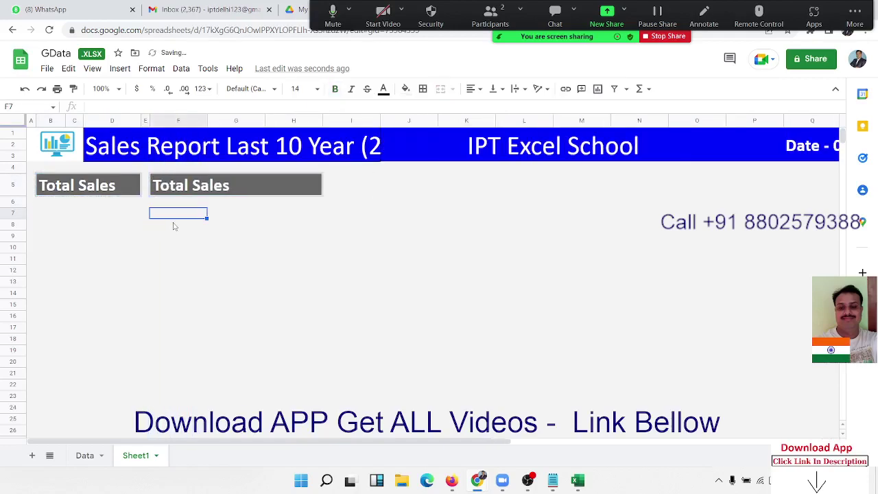
# Relabel the copied box 'Total Orders'.
pyautogui.click(159, 187)
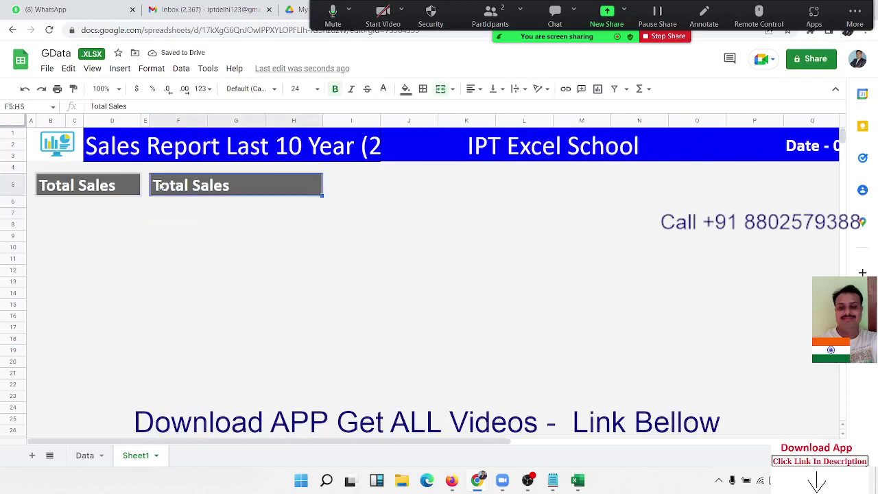
pyautogui.write('Total ')
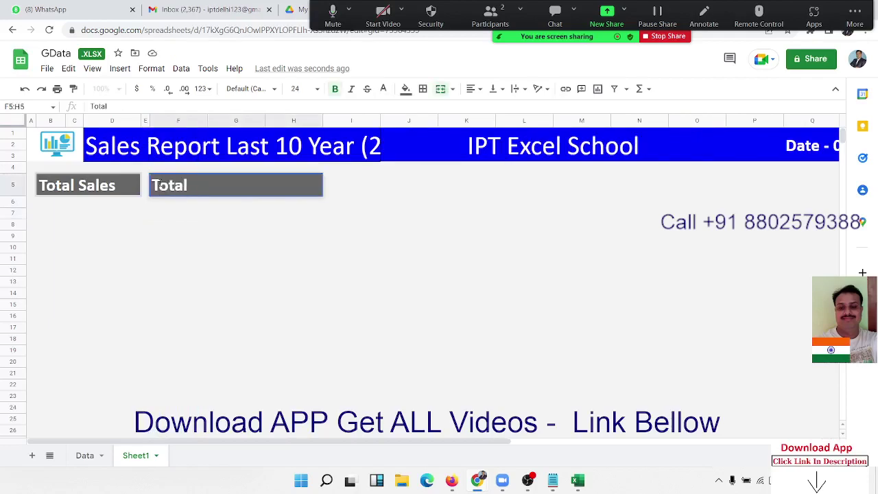
pyautogui.write('Ord')
pyautogui.write('ers')
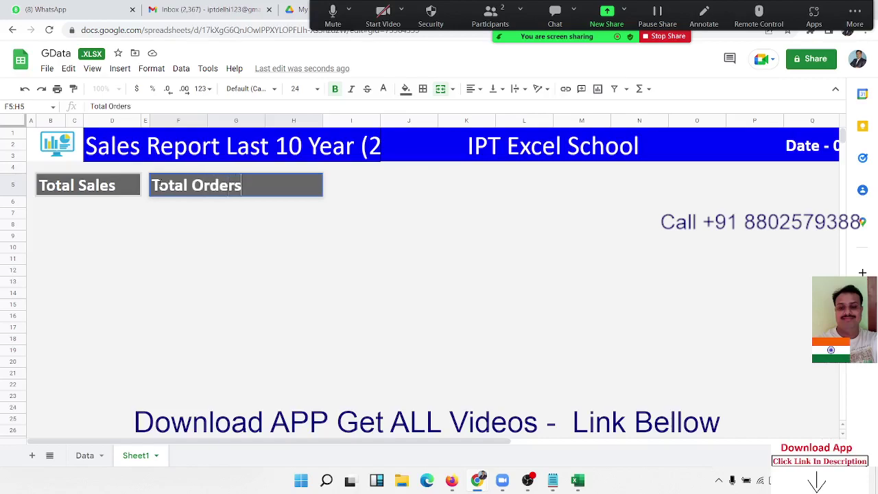
pyautogui.press('Return')
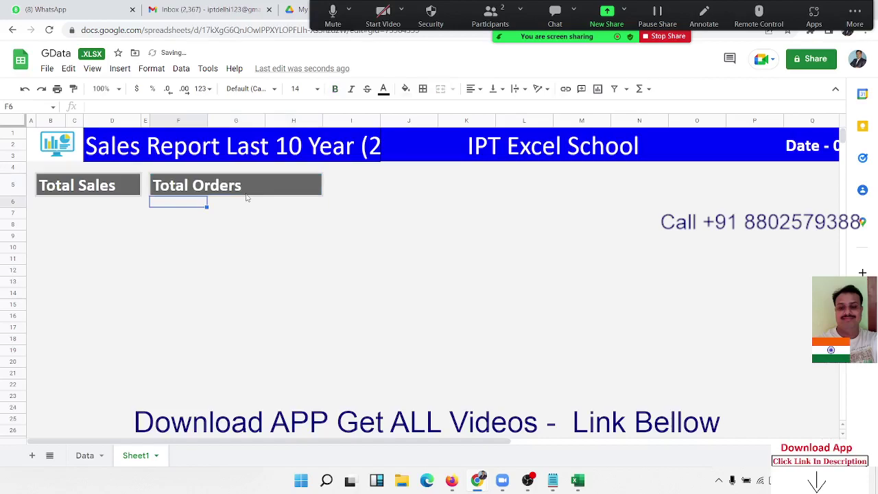
pyautogui.click(249, 183)
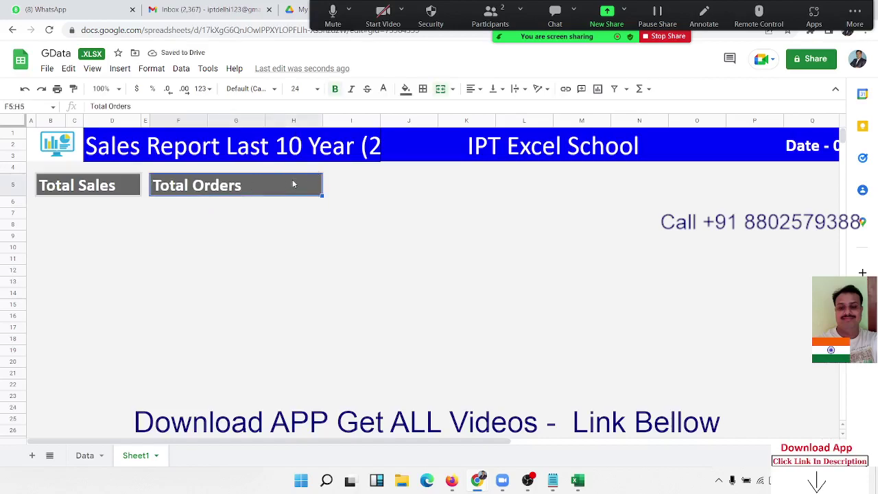
pyautogui.click(291, 122)
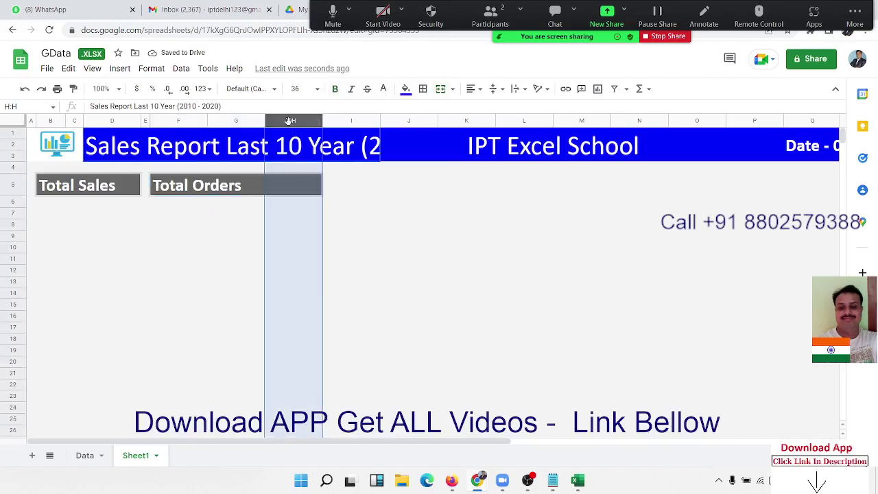
# Unmerge F5:H5 and merge only F5:G5 for Total Orders.
pyautogui.click(212, 187)
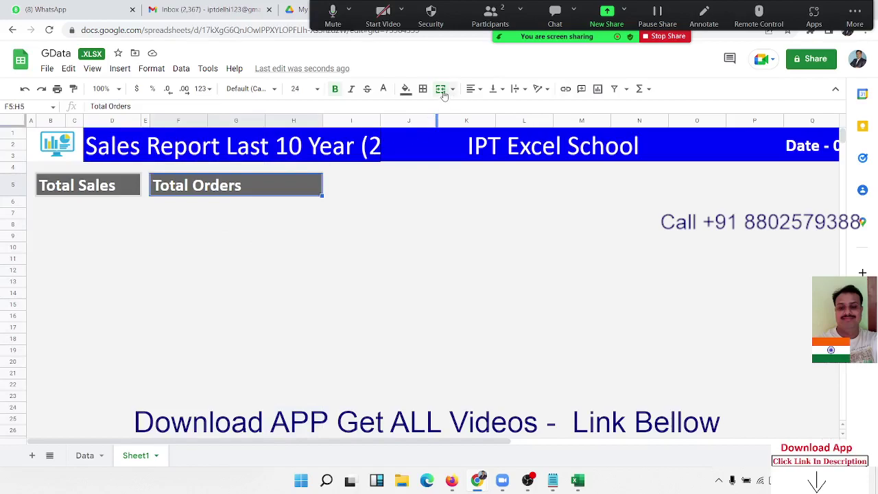
pyautogui.click(406, 202)
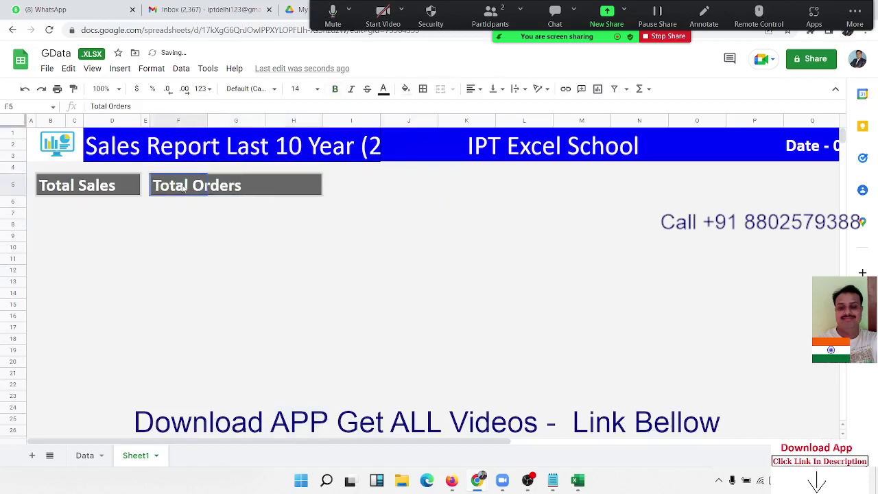
pyautogui.moveTo(184, 188); pyautogui.dragTo(229, 189)
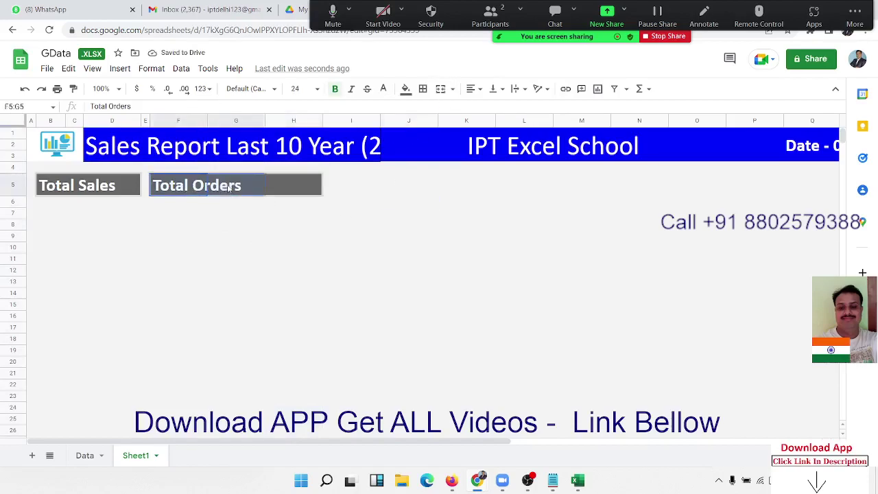
pyautogui.click(440, 91)
pyautogui.click(365, 213)
# Remove the leftover gray fill from cell H5.
pyautogui.click(282, 186)
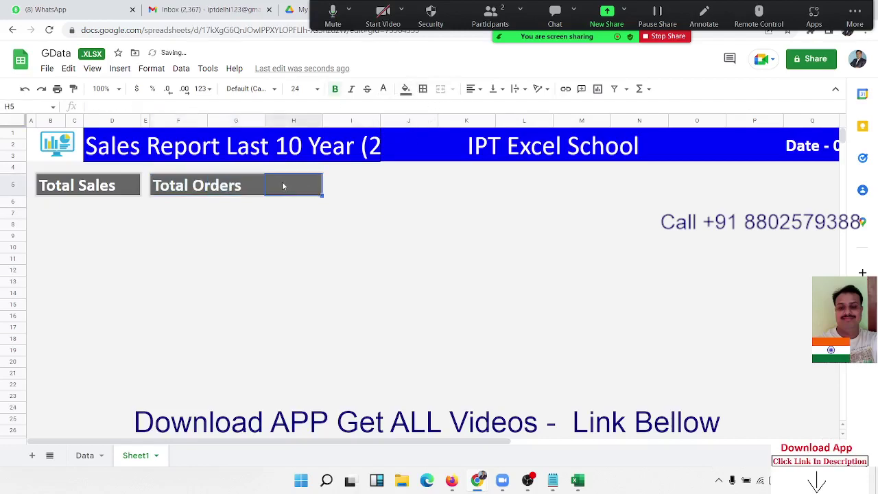
pyautogui.click(294, 205)
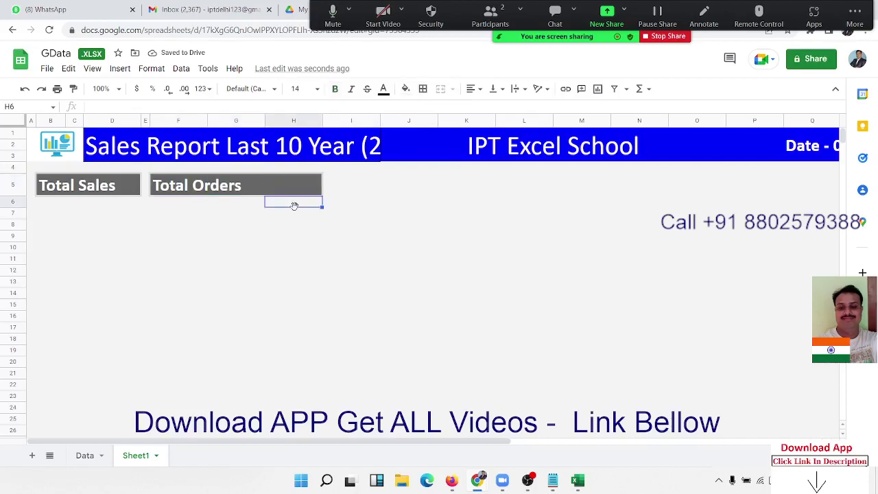
pyautogui.hotkey('shift', 'Up')
pyautogui.hotkey('shift', 'Up')
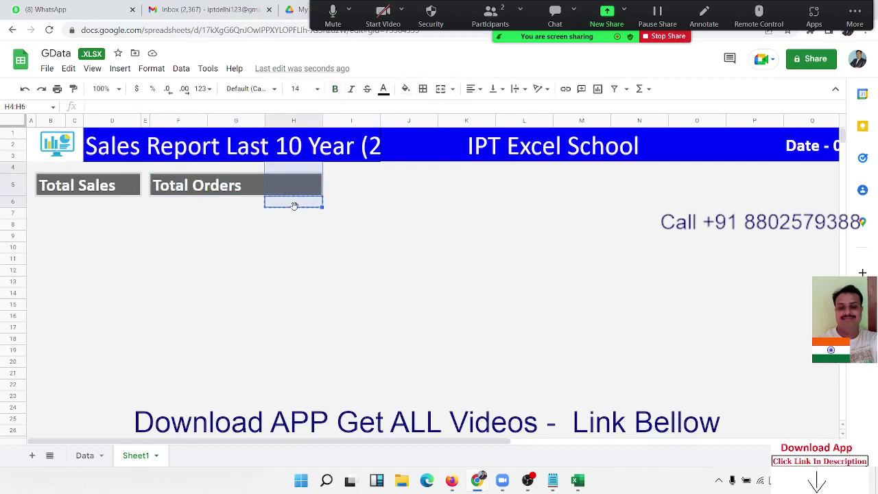
pyautogui.hotkey('shift', 'Down')
pyautogui.hotkey('shift', 'Up')
pyautogui.hotkey('ctrl', 'z')
pyautogui.press('Left')
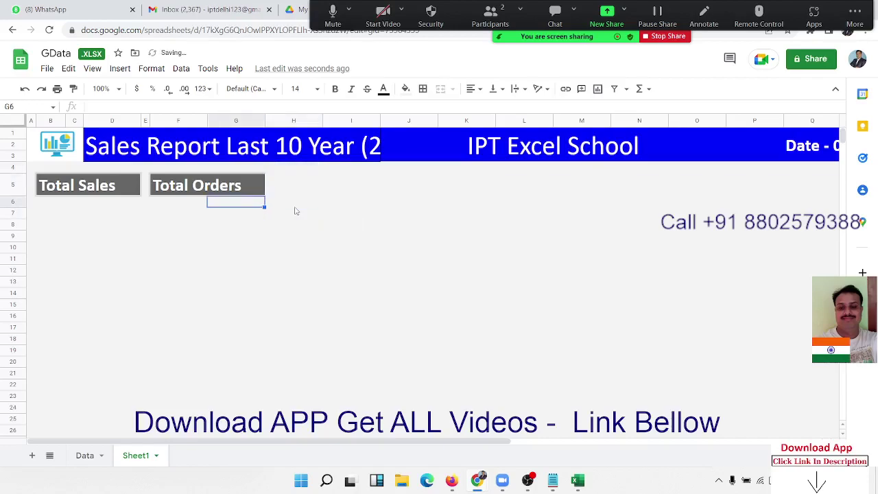
pyautogui.press('Up')
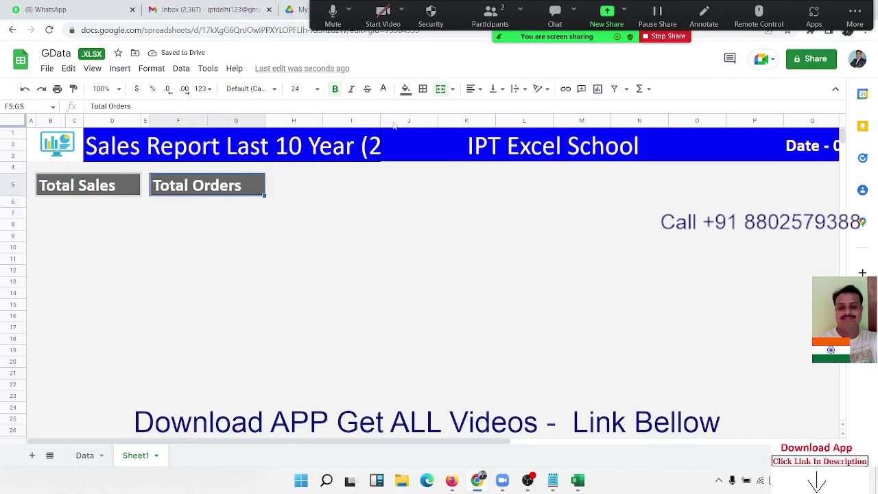
# Add an outer border around the Total Orders box.
pyautogui.click(423, 91)
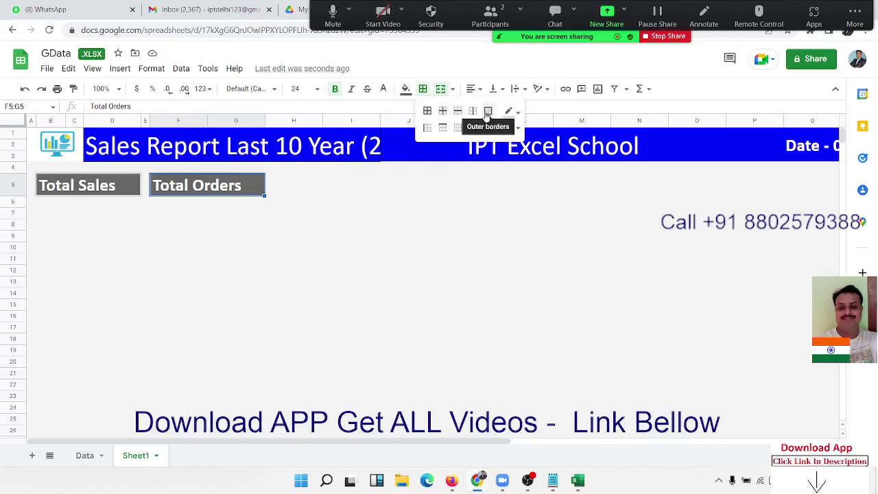
pyautogui.click(487, 115)
pyautogui.click(351, 213)
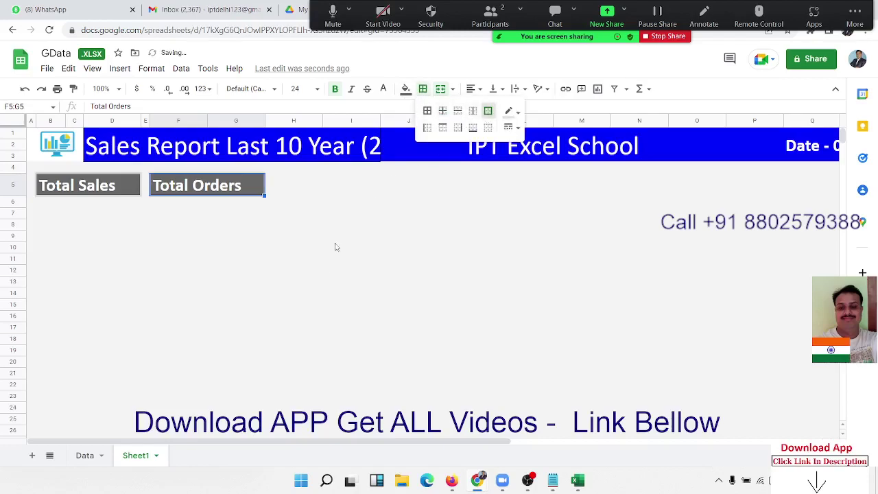
# Narrow column G to compact the Total Orders box.
pyautogui.click(220, 187)
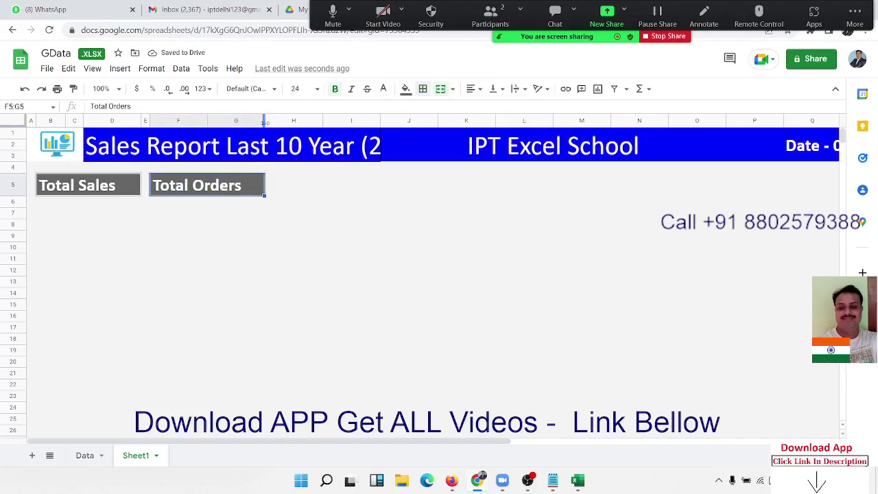
pyautogui.moveTo(264, 122); pyautogui.dragTo(254, 122)
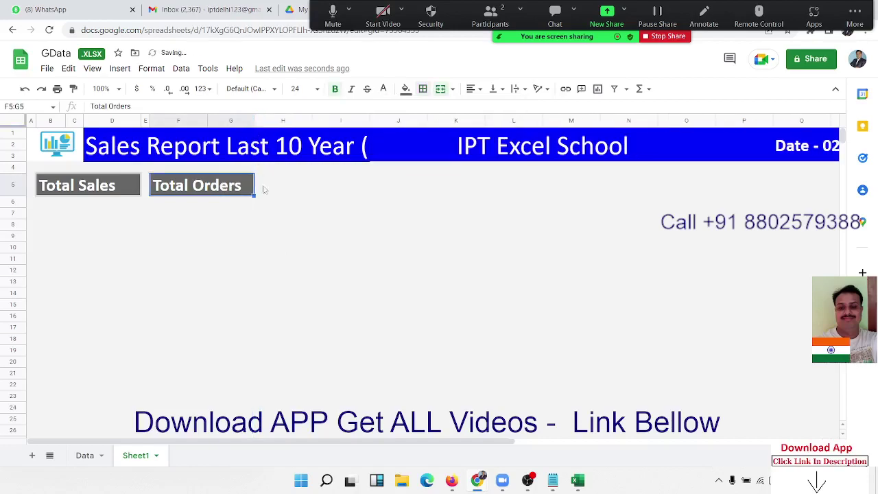
pyautogui.click(284, 248)
pyautogui.click(193, 195)
# Paste a copy of the Total Orders box into I5.
pyautogui.hotkey('ctrl', 'c')
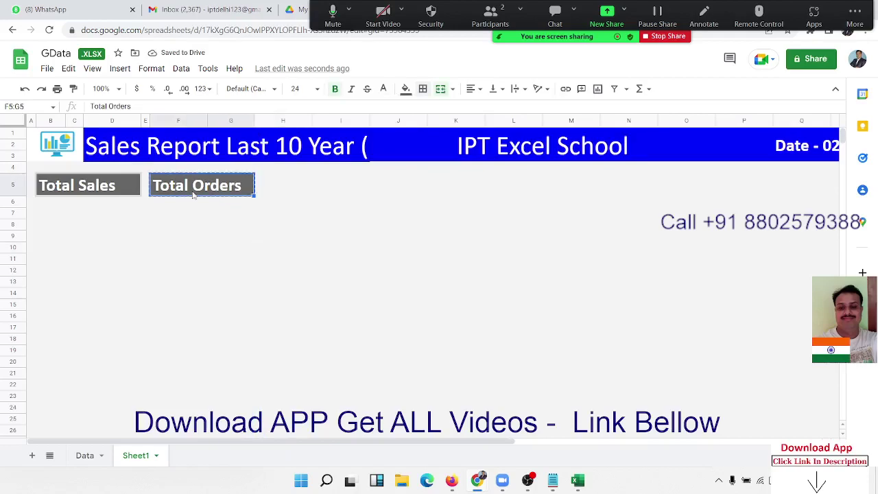
pyautogui.press('Right')
pyautogui.press('Right')
pyautogui.hotkey('ctrl', 'v')
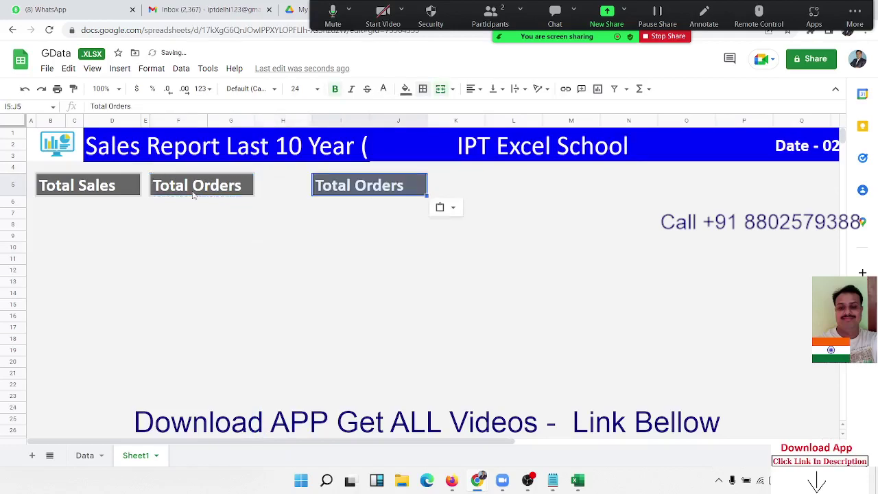
# Narrow columns H and E so the boxes sit close together.
pyautogui.click(274, 191)
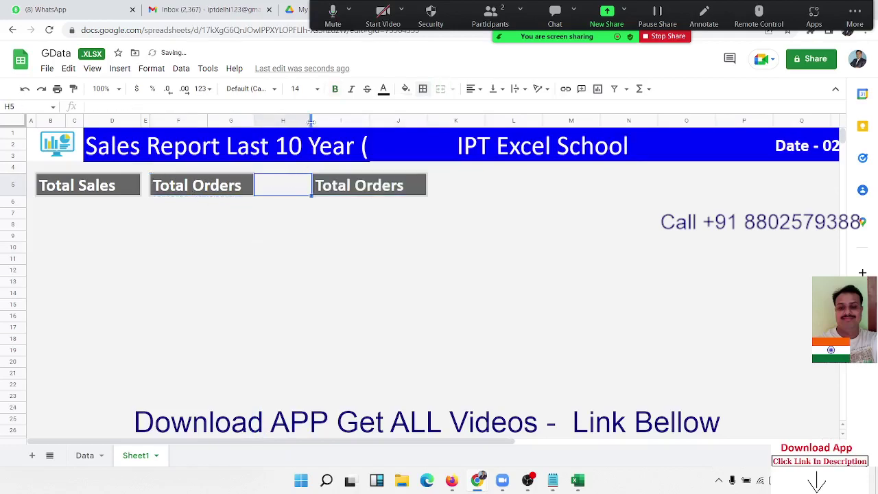
pyautogui.moveTo(311, 121); pyautogui.dragTo(260, 122)
pyautogui.click(269, 282)
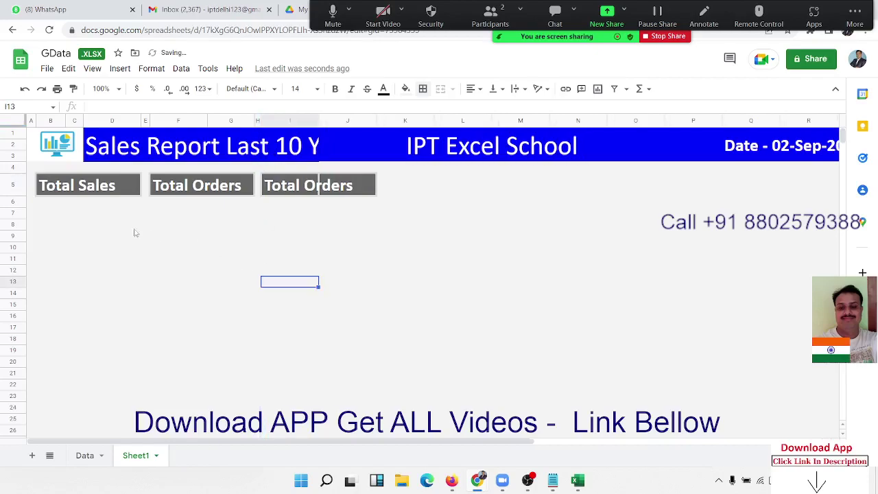
pyautogui.moveTo(147, 121); pyautogui.dragTo(147, 122)
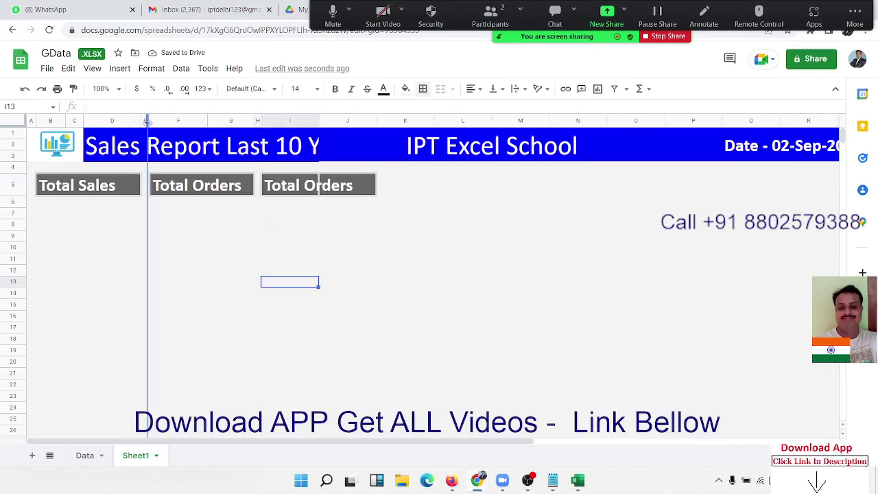
pyautogui.moveTo(180, 156); pyautogui.dragTo(181, 156)
# Check the new Total Orders copy, then select the Sales Report title.
pyautogui.click(315, 194)
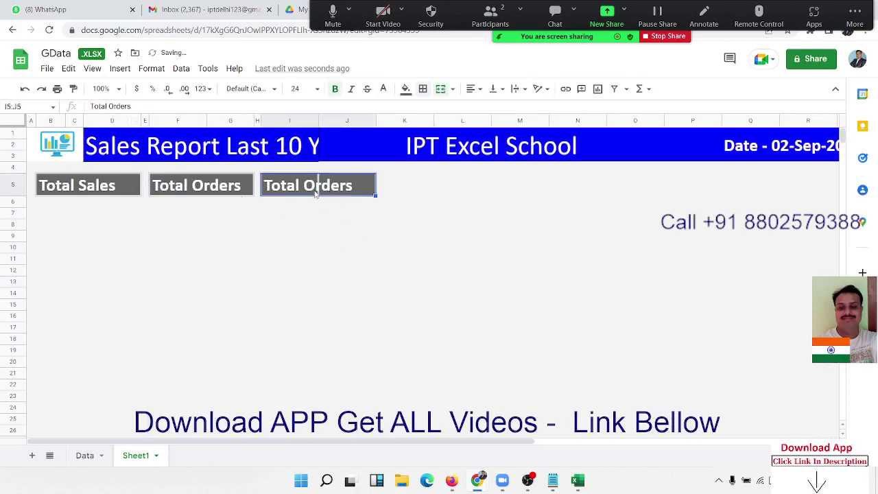
pyautogui.click(317, 214)
pyautogui.click(317, 192)
pyautogui.click(317, 153)
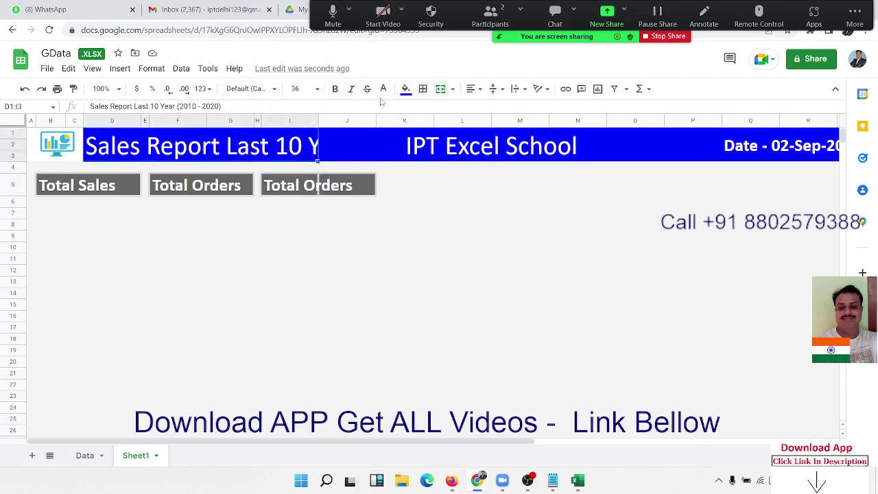
# Set the Sales Report title font size to 18, after trying 12.
pyautogui.click(317, 89)
pyautogui.click(295, 220)
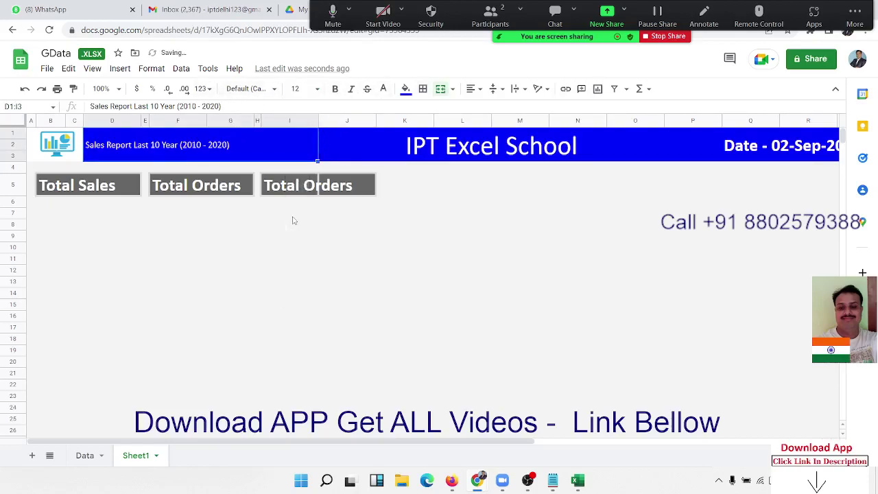
pyautogui.click(317, 89)
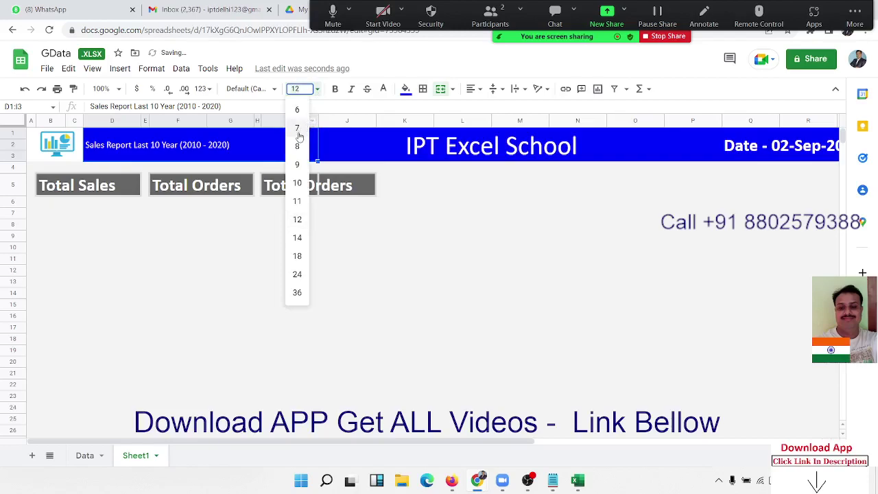
pyautogui.click(299, 259)
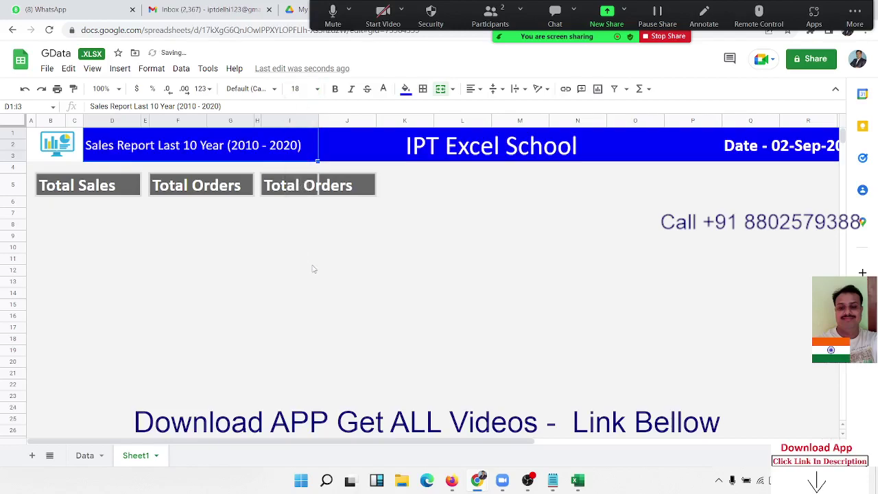
pyautogui.click(313, 269)
pyautogui.click(340, 143)
pyautogui.click(304, 152)
# Inspect the second Total Orders box's text and compare it with the first.
pyautogui.click(302, 185)
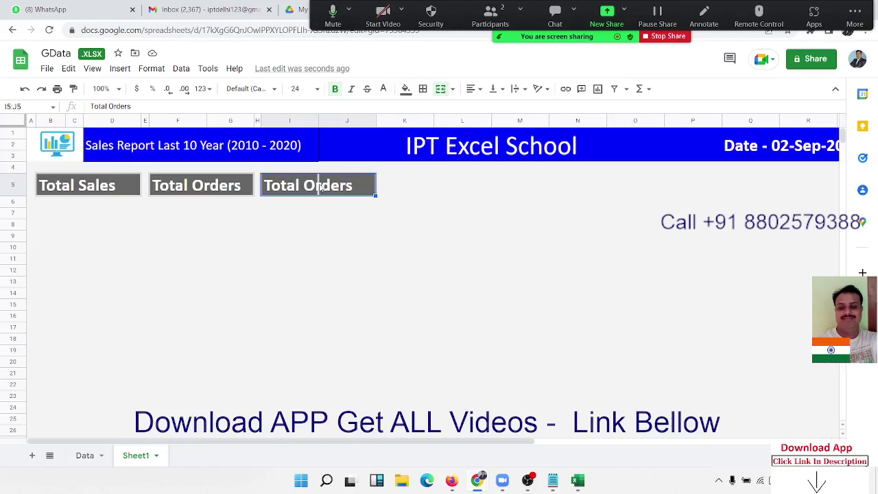
pyautogui.doubleClick(320, 187)
pyautogui.hotkey('ctrl', 'a')
pyautogui.click(330, 236)
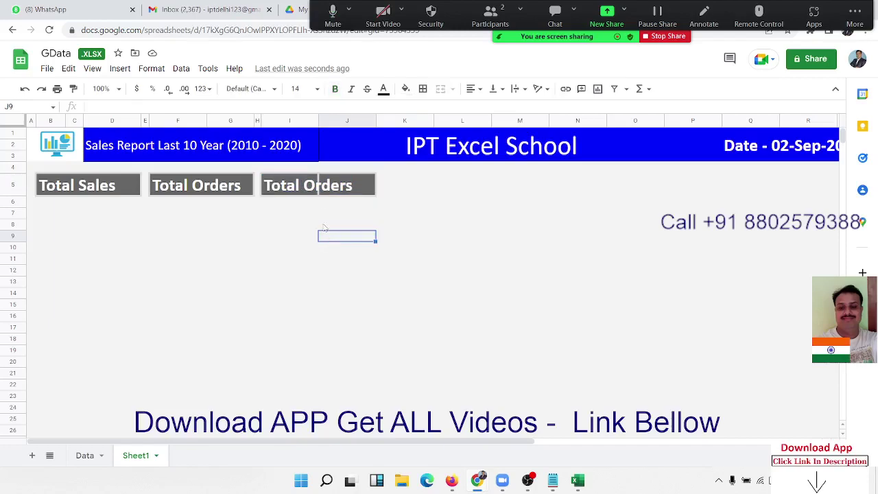
pyautogui.click(318, 192)
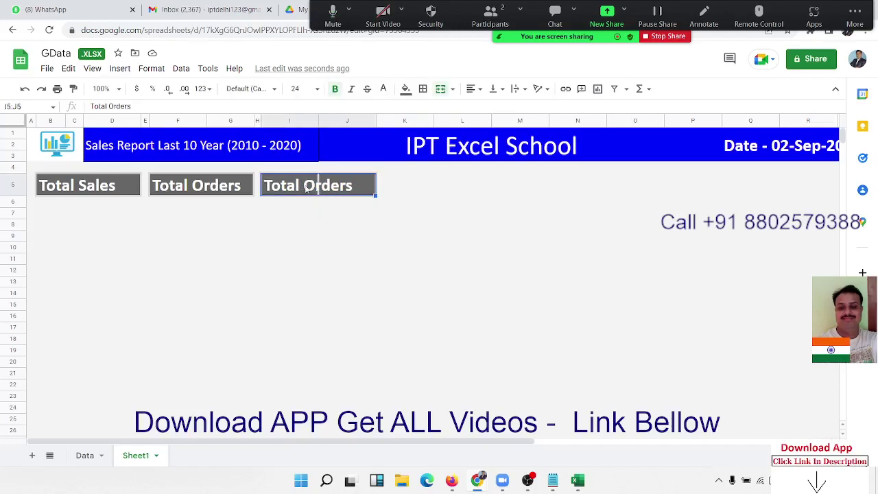
pyautogui.click(214, 186)
# Widen column I slightly and narrow column J beside the Total Orders boxes.
pyautogui.click(305, 184)
pyautogui.click(315, 144)
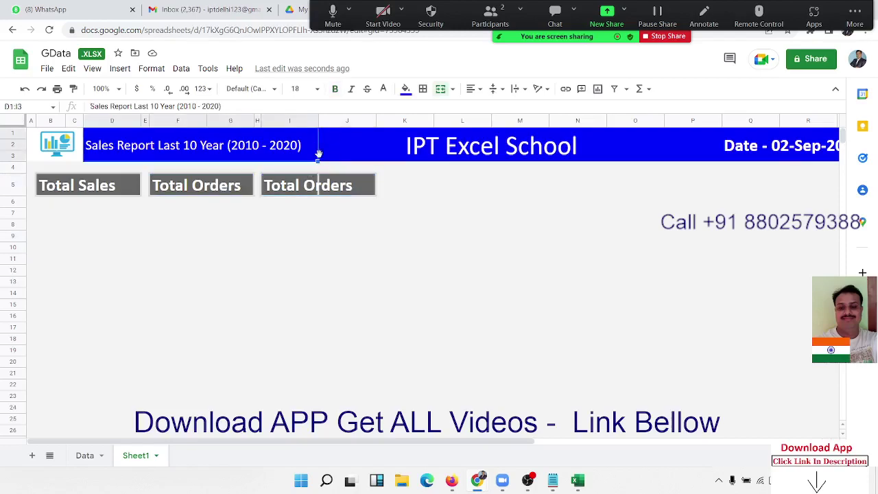
pyautogui.moveTo(318, 121); pyautogui.dragTo(321, 121)
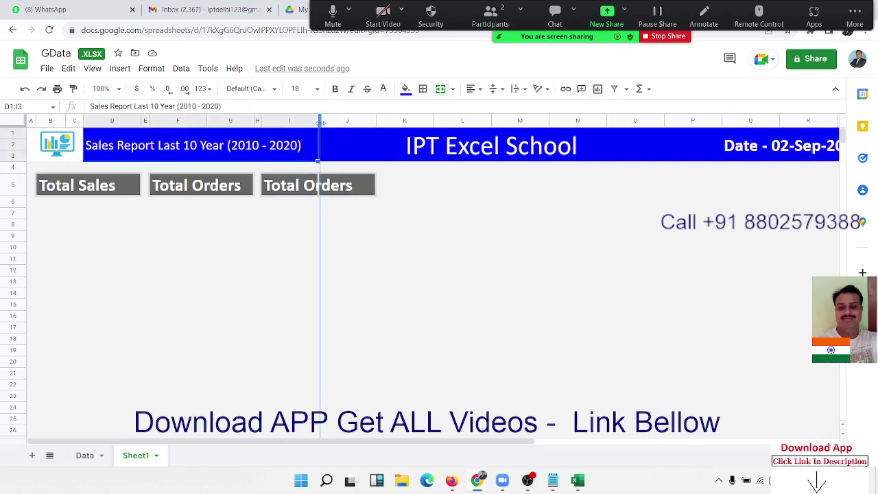
pyautogui.click(326, 217)
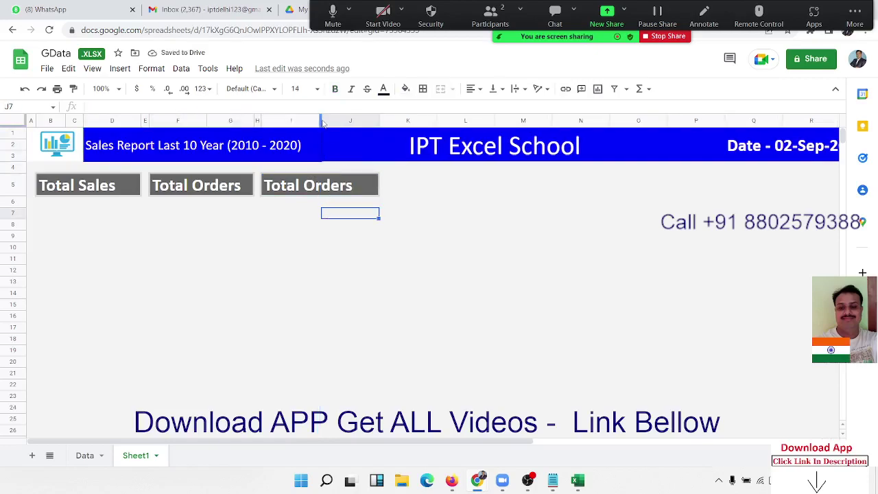
pyautogui.moveTo(323, 121); pyautogui.dragTo(322, 121)
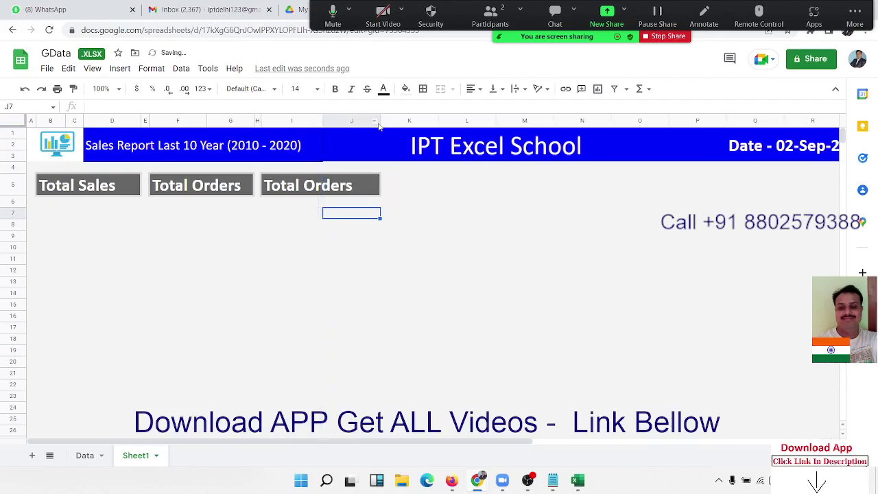
pyautogui.moveTo(381, 121); pyautogui.dragTo(355, 122)
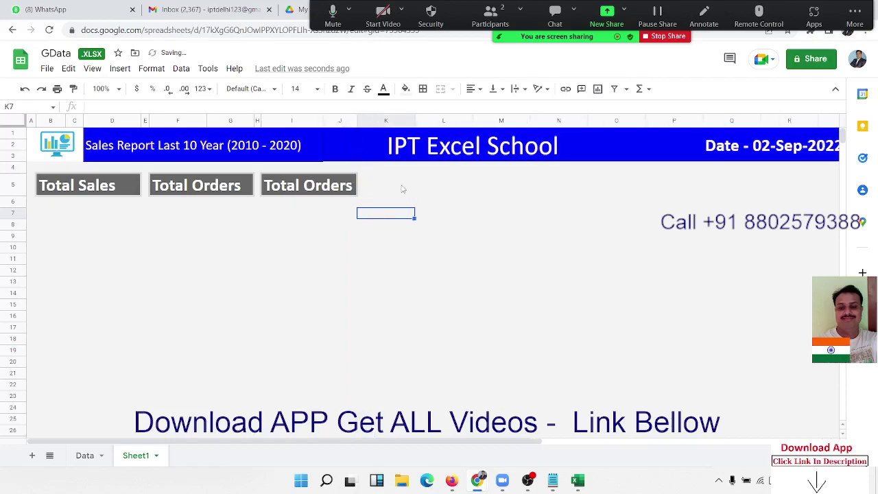
# Copy the last Total Orders box into L5 and narrow column K to tighten the gap.
pyautogui.click(377, 186)
pyautogui.press('Left')
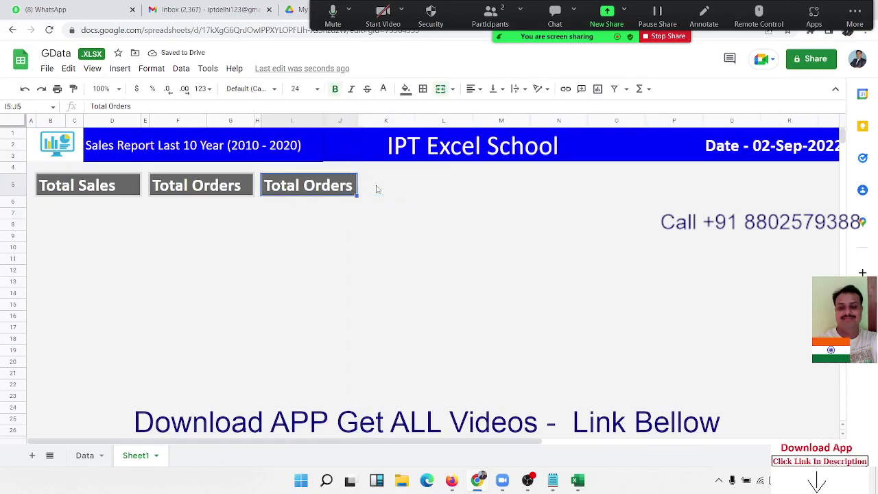
pyautogui.hotkey('ctrl', 'c')
pyautogui.press('Right')
pyautogui.press('Right')
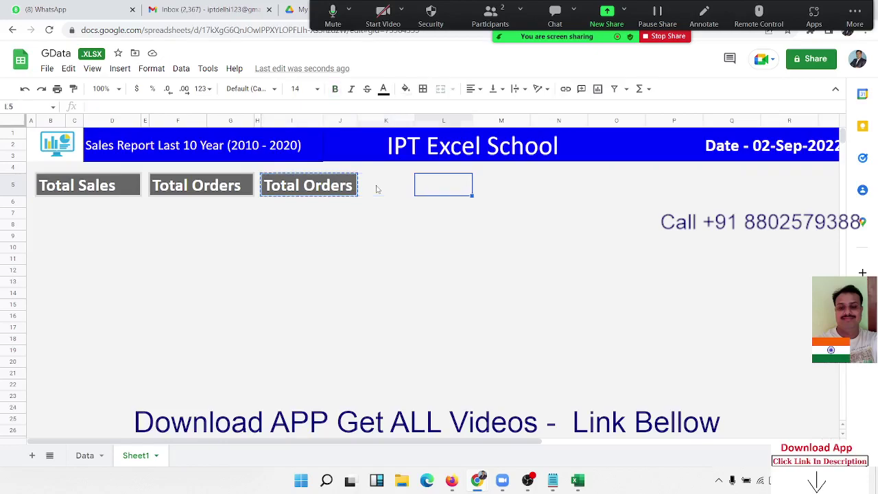
pyautogui.hotkey('ctrl', 'v')
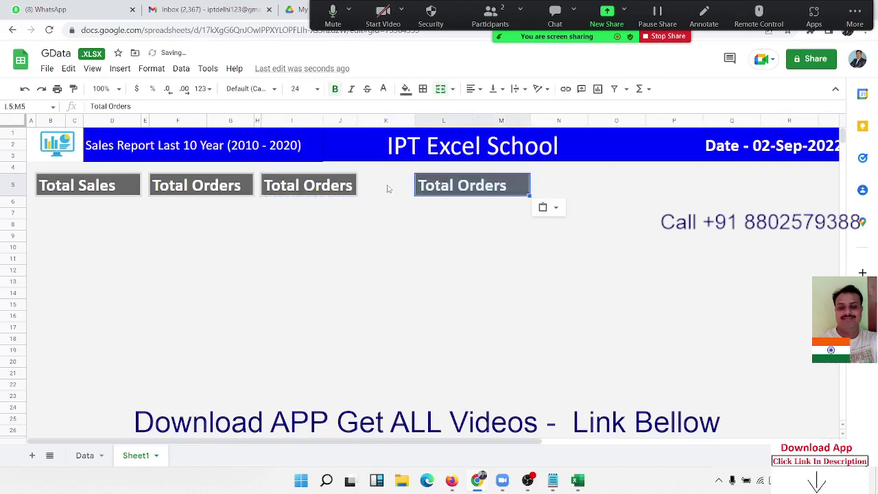
pyautogui.click(387, 189)
pyautogui.moveTo(414, 120); pyautogui.dragTo(367, 117)
# Label the new box in L5 'Total Discount'.
pyautogui.click(425, 192)
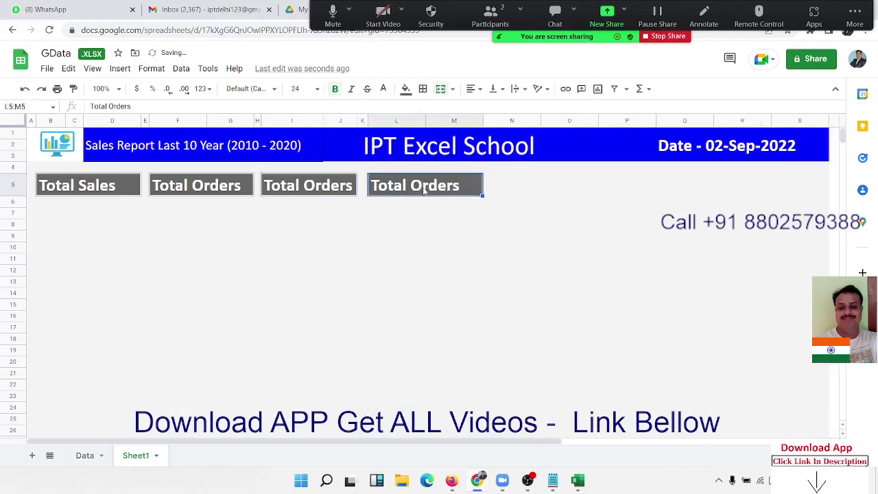
pyautogui.write('Tota,')
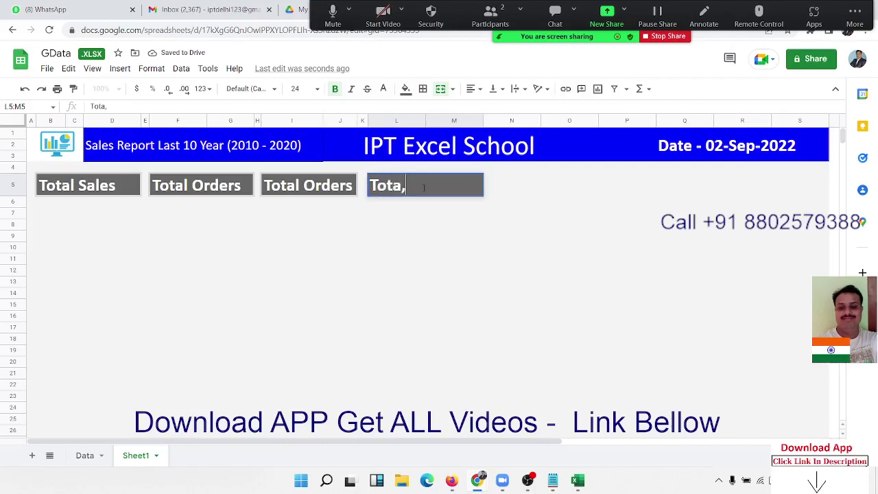
pyautogui.press('BackSpace')
pyautogui.write('l')
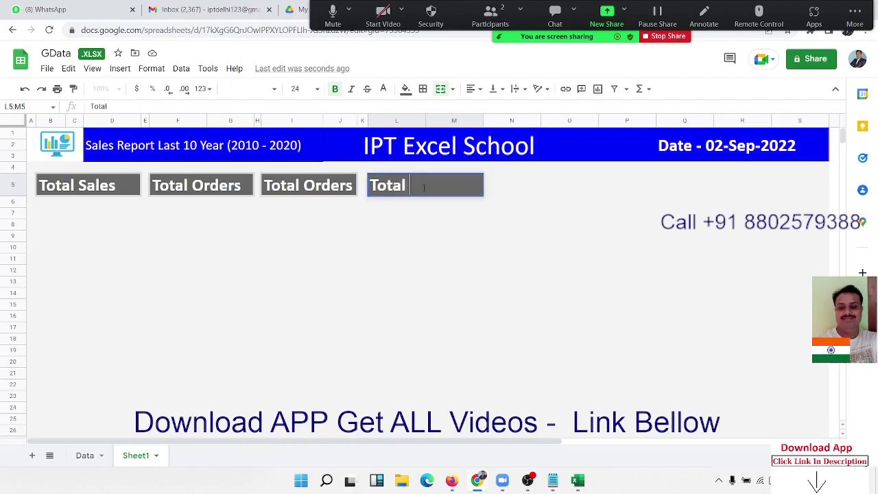
pyautogui.write(' Dis')
pyautogui.write('count')
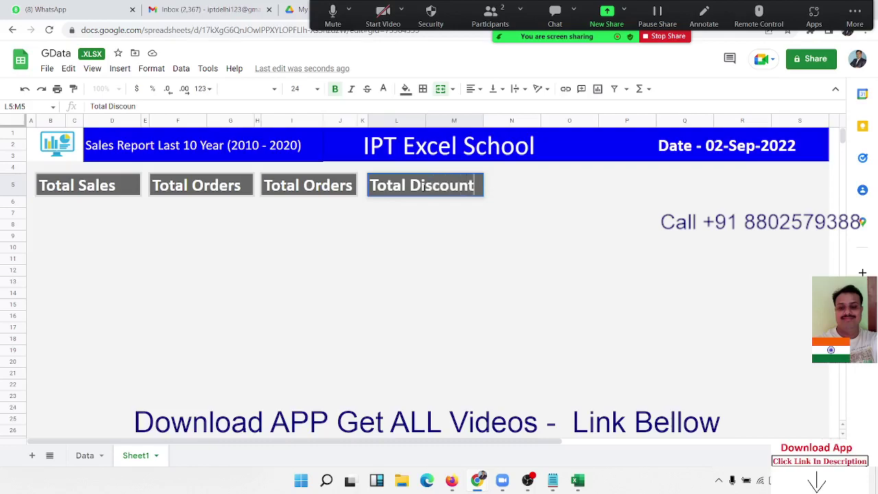
pyautogui.press('Tab')
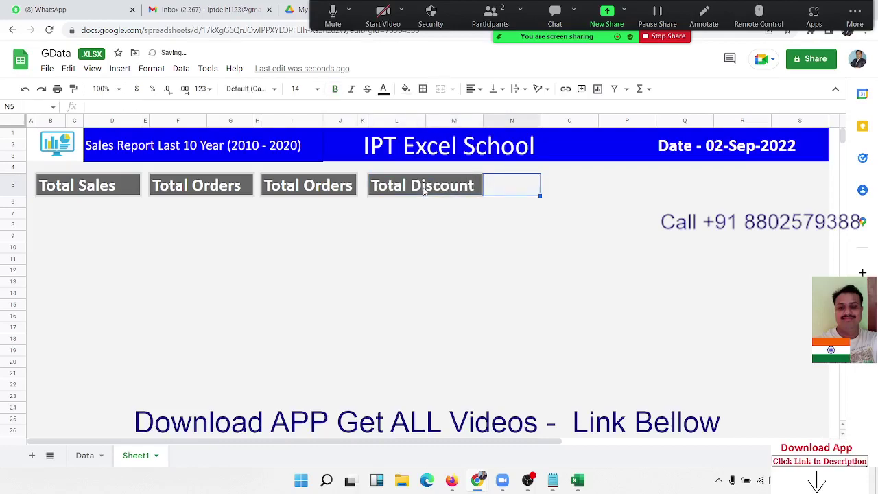
pyautogui.click(424, 192)
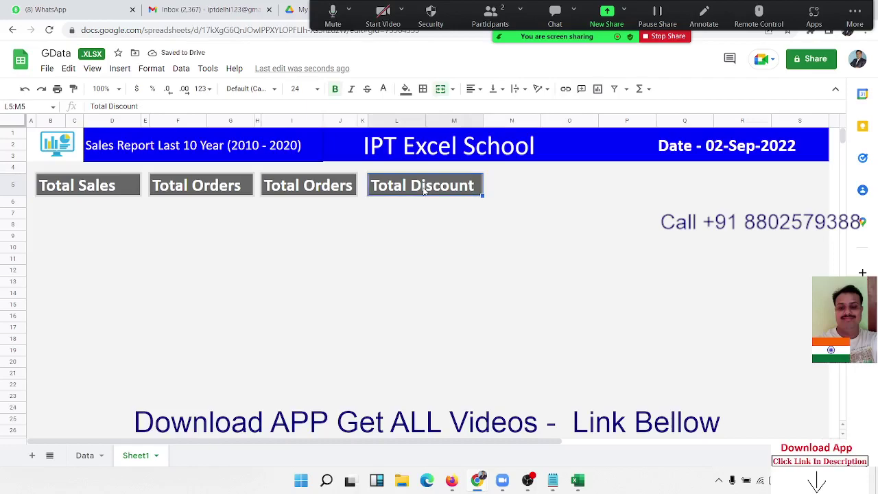
# Copy the Total Discount box across as a 'Total Profit' box, narrowing columns N and P.
pyautogui.hotkey('ctrl', 'c')
pyautogui.press('Right')
pyautogui.press('Right')
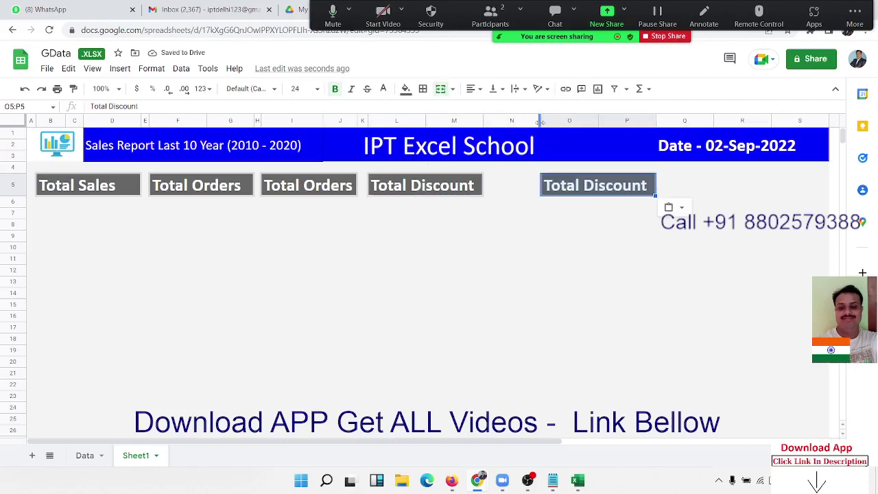
pyautogui.moveTo(540, 120); pyautogui.dragTo(492, 122)
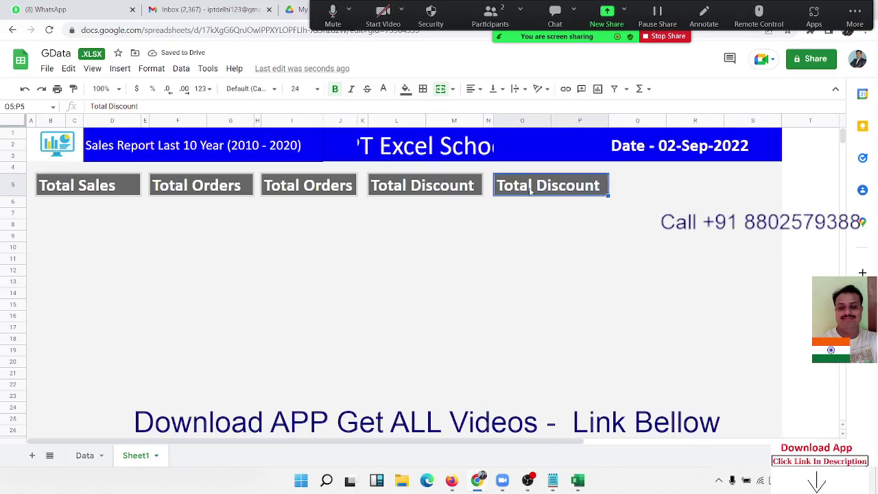
pyautogui.write('Total')
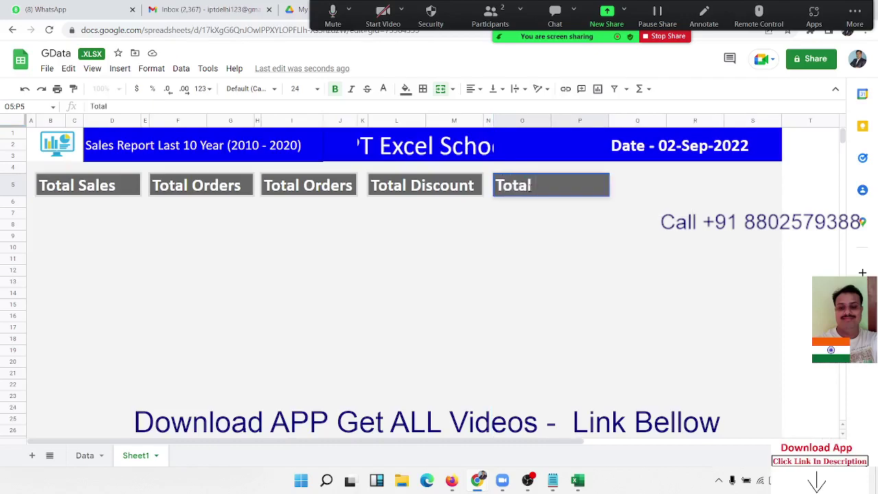
pyautogui.write(' Prof')
pyautogui.write('it')
pyautogui.press('Return')
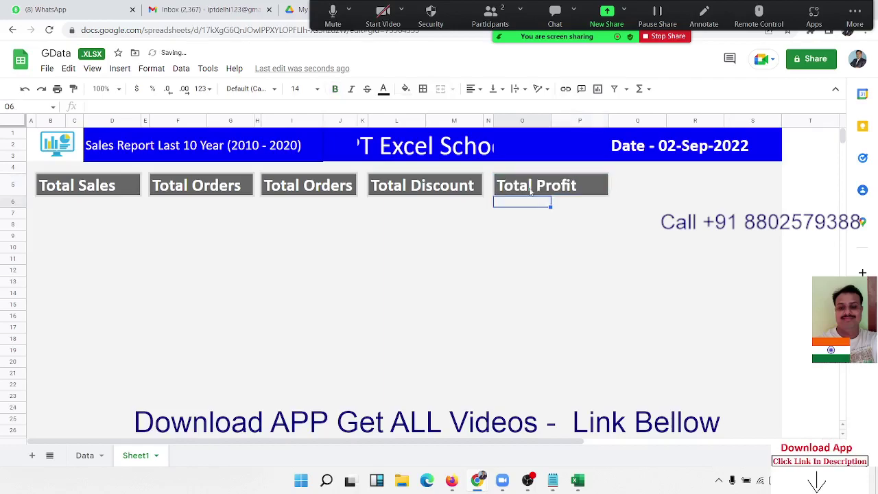
pyautogui.click(530, 192)
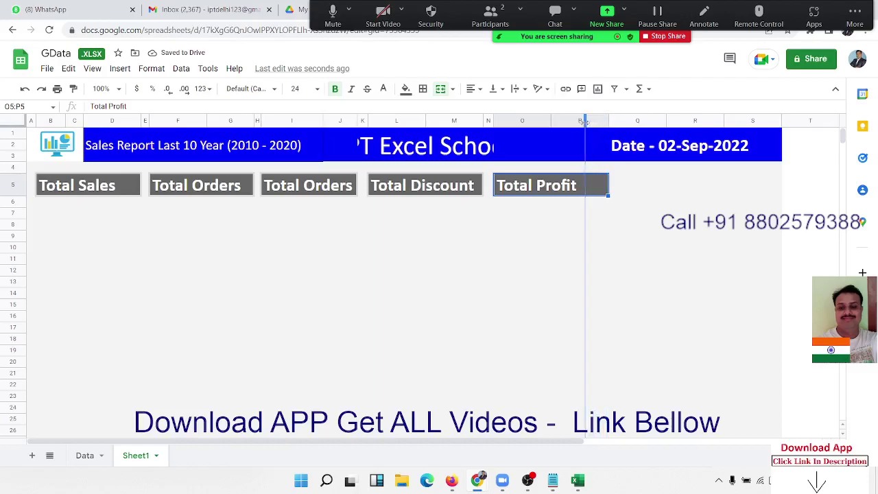
pyautogui.moveTo(608, 121); pyautogui.dragTo(586, 121)
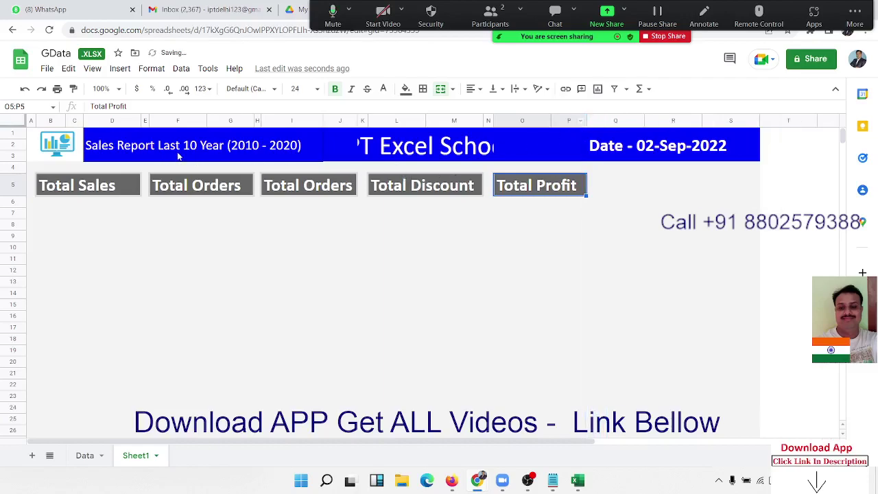
# Paste the Total Profit box into R5, narrow column Q, and label it 'Qty/Orders'.
pyautogui.click(614, 192)
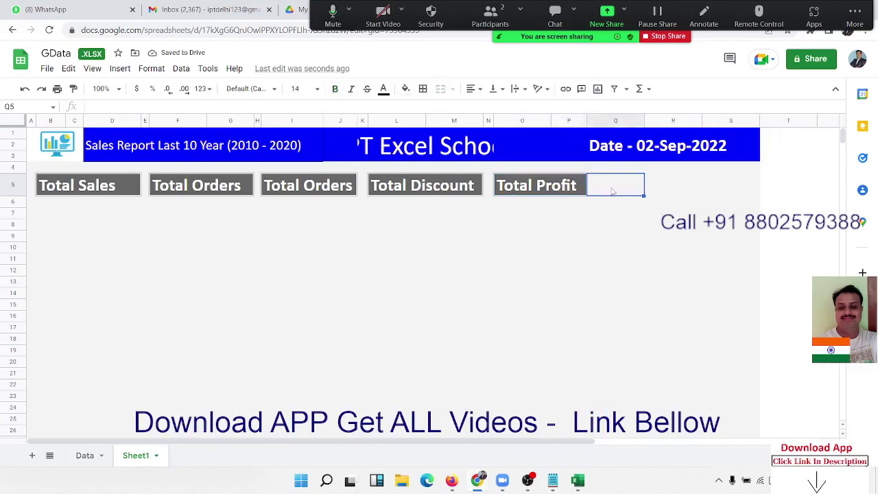
pyautogui.click(549, 193)
pyautogui.click(659, 193)
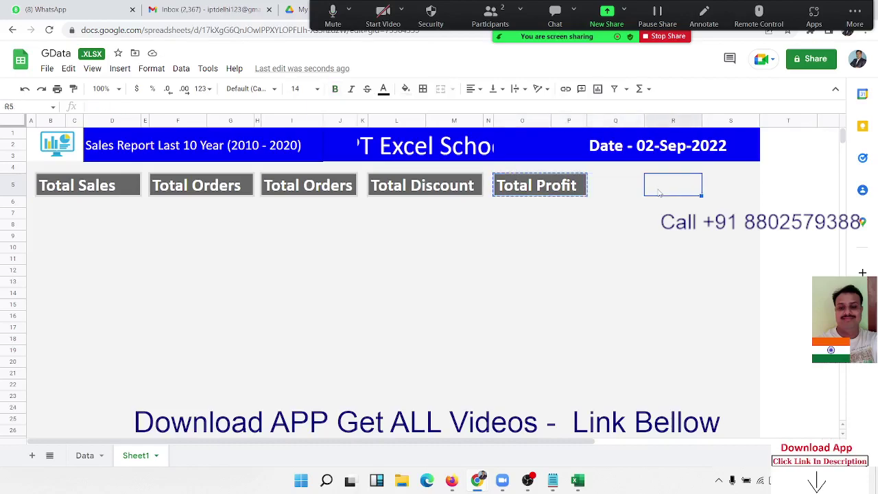
pyautogui.hotkey('ctrl', 'v')
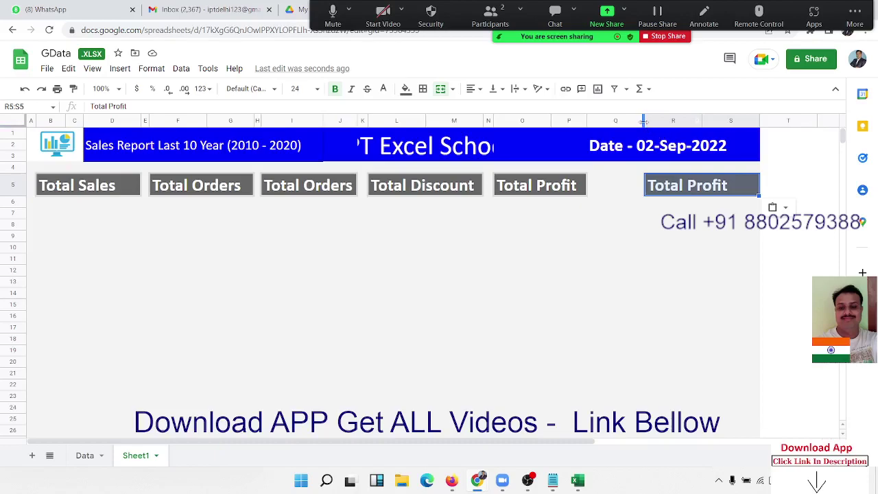
pyautogui.moveTo(645, 121); pyautogui.dragTo(599, 124)
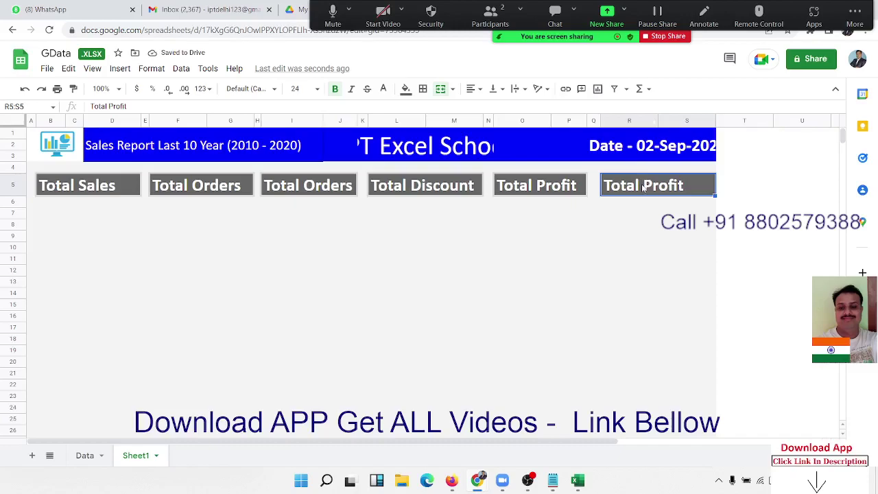
pyautogui.write('Qty')
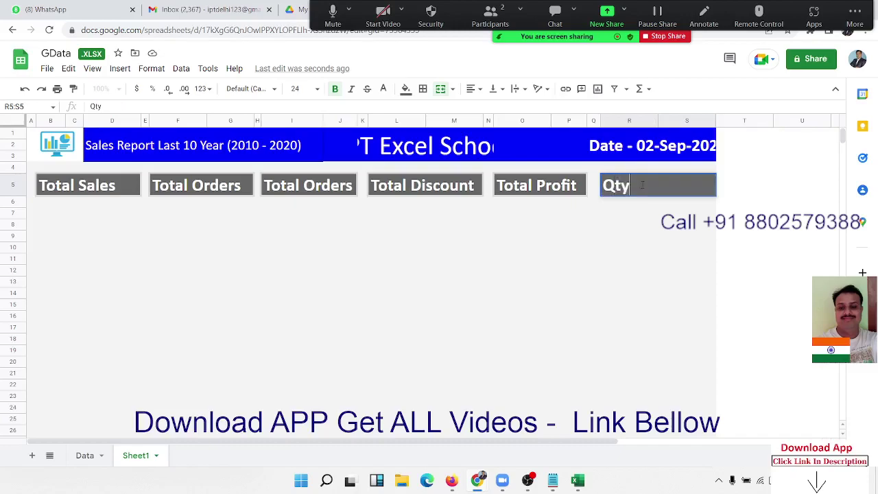
pyautogui.write('/O')
pyautogui.write('rde')
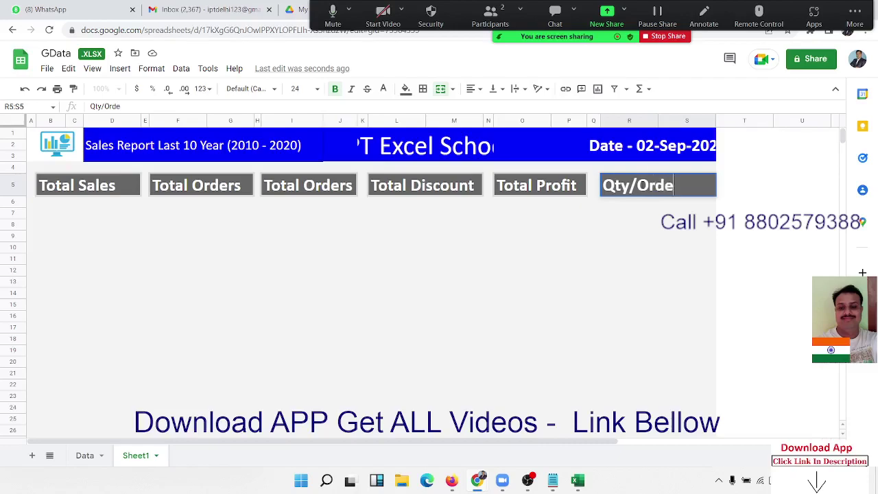
pyautogui.write('r')
pyautogui.write('s')
pyautogui.press('Return')
pyautogui.click(643, 190)
pyautogui.press('Right')
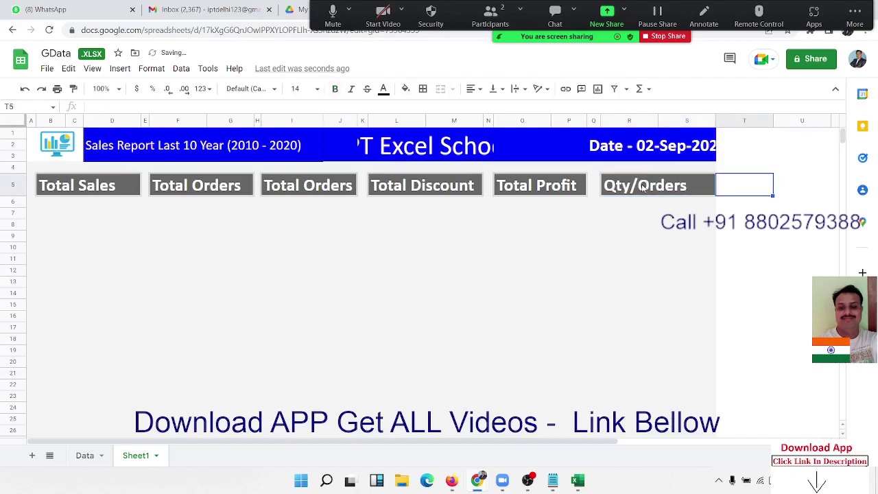
pyautogui.click(686, 191)
# Paste the Qty/Orders box into U5, narrow column T, and relabel it 'Disscount/Sales'.
pyautogui.hotkey('ctrl', 'c')
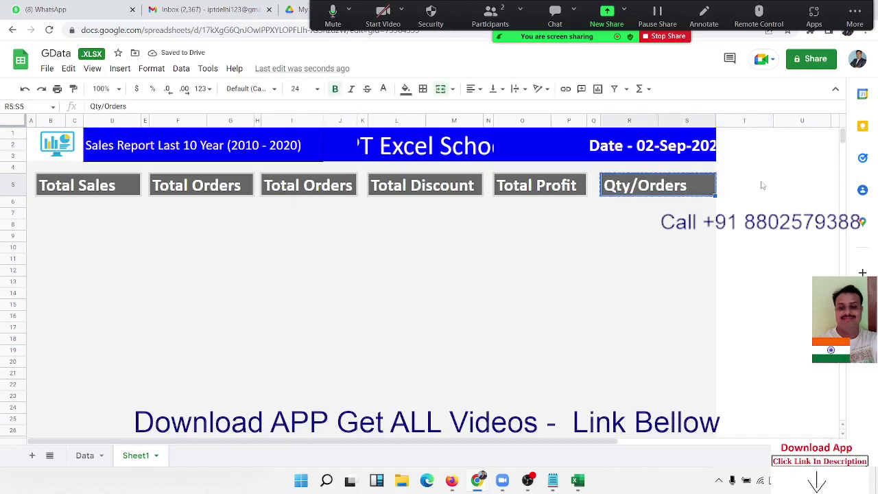
pyautogui.click(762, 185)
pyautogui.press('Right')
pyautogui.hotkey('ctrl', 'v')
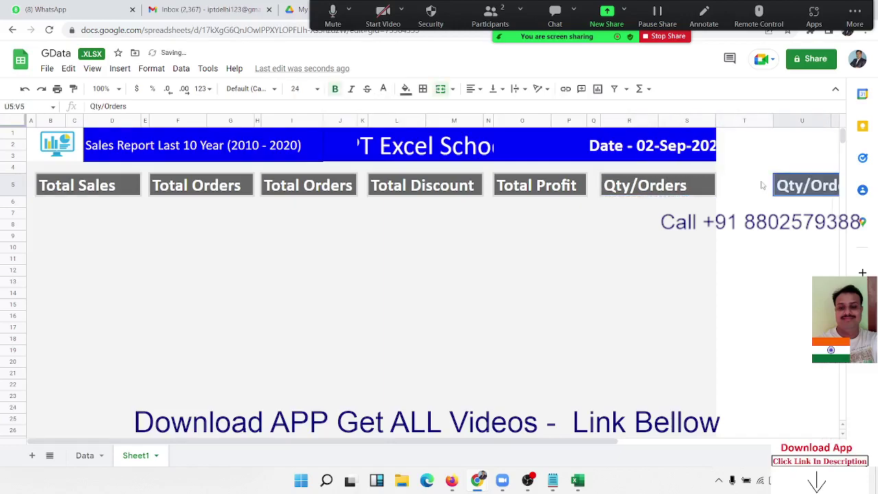
pyautogui.press('Right')
pyautogui.press('Right')
pyautogui.press('Right')
pyautogui.click(762, 185)
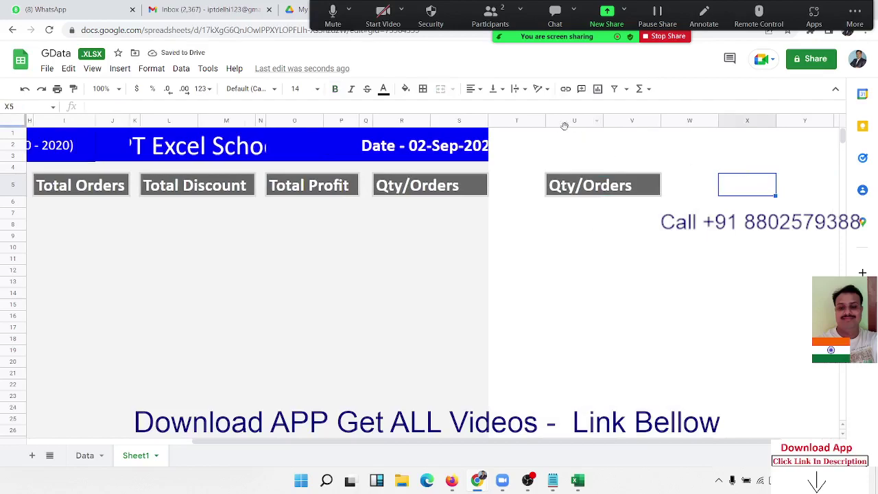
pyautogui.moveTo(544, 123); pyautogui.dragTo(508, 122)
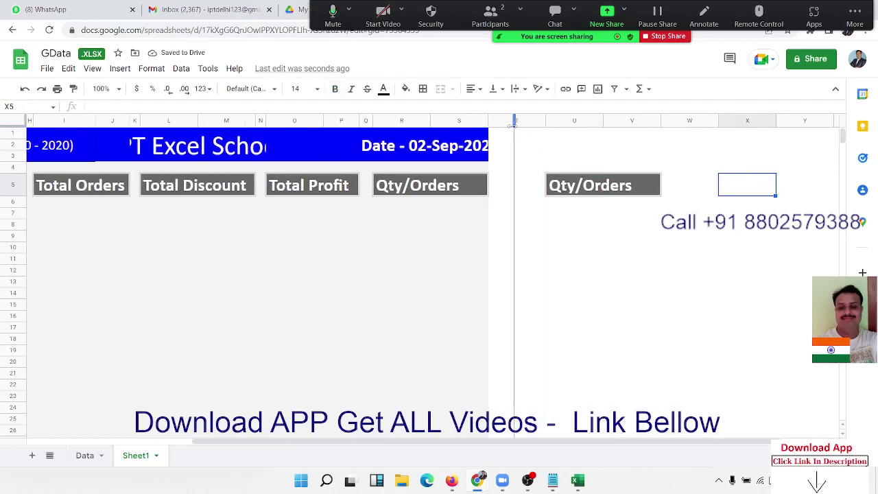
pyautogui.click(527, 188)
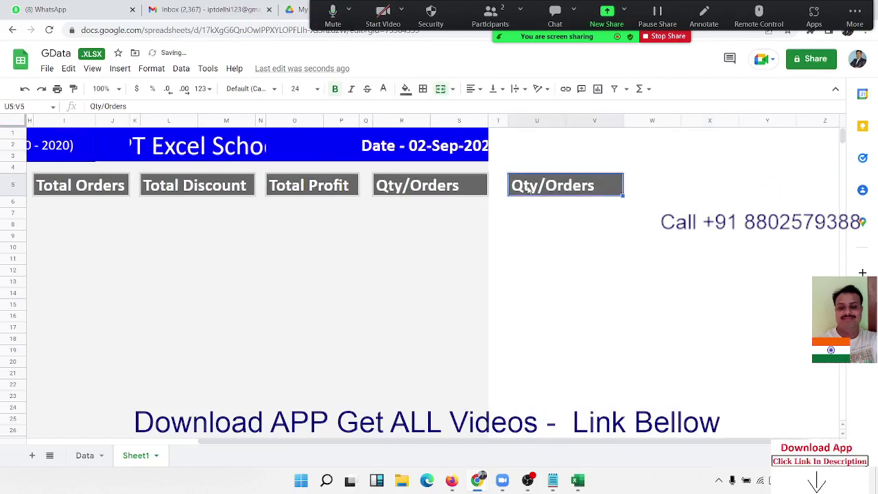
pyautogui.write('Di')
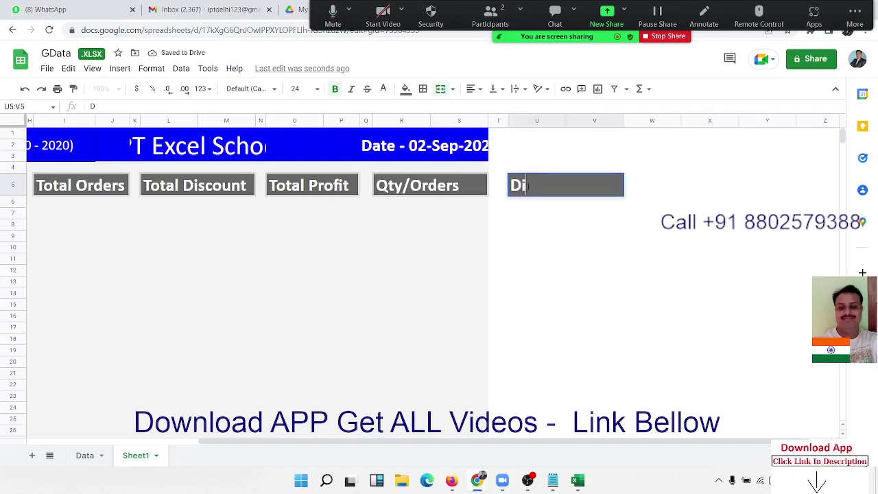
pyautogui.write('sscoun')
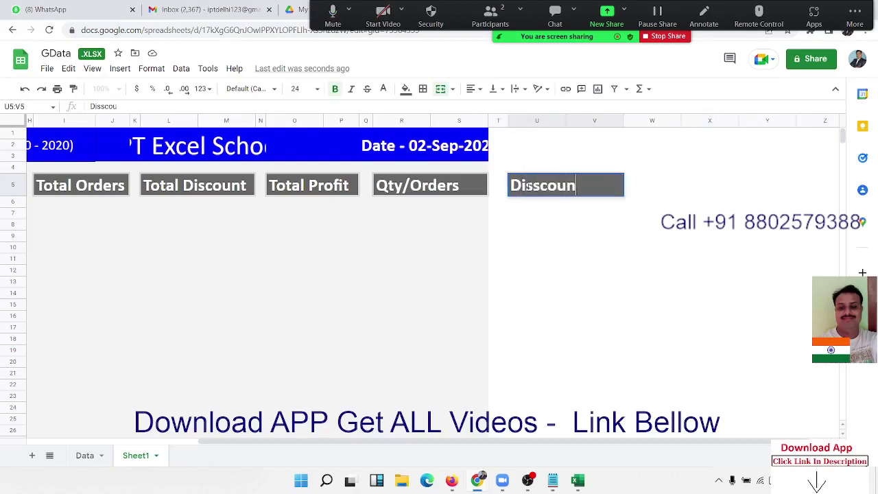
pyautogui.write('t')
pyautogui.write('/Sa')
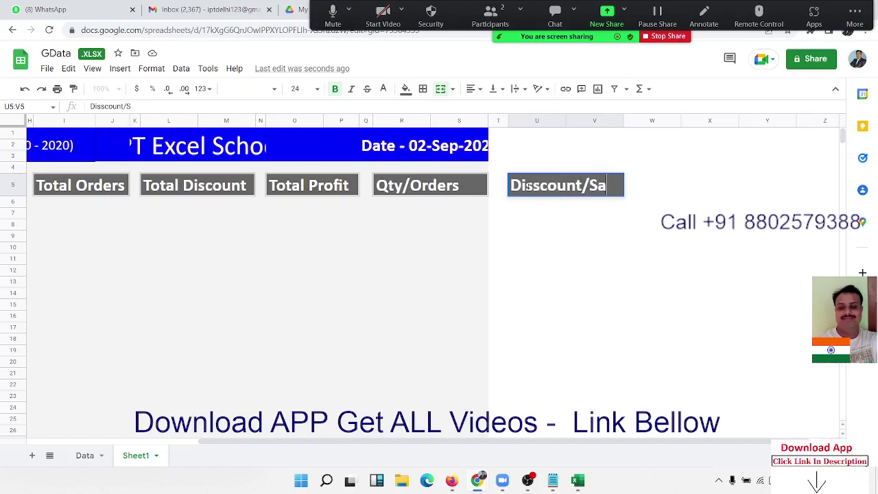
pyautogui.write('les')
pyautogui.press('Return')
# Copy the Disscount/Sales box to X5 and label it 'Final Sales'.
pyautogui.press('Up')
pyautogui.press('Right')
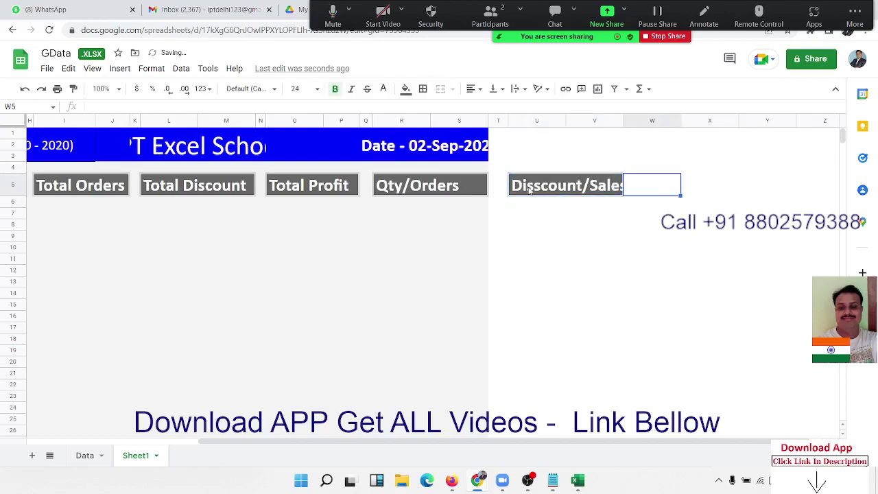
pyautogui.press('Right')
pyautogui.press('Left')
pyautogui.press('Left')
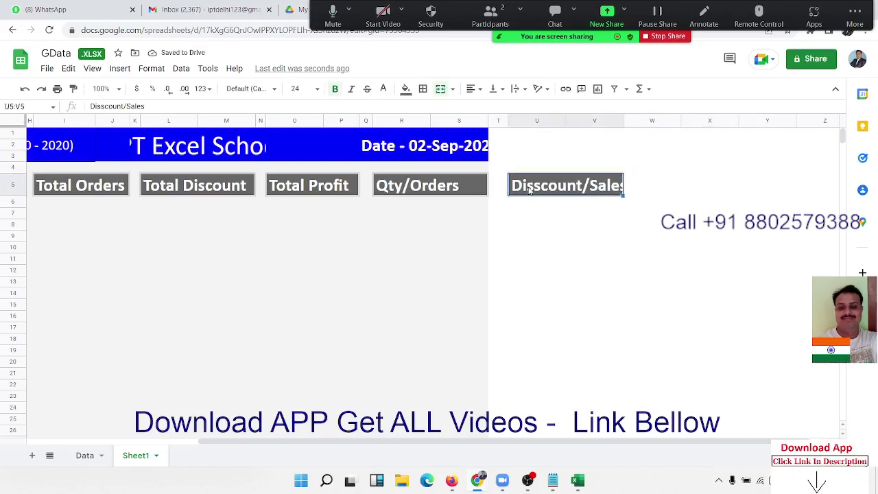
pyautogui.hotkey('ctrl', 'c')
pyautogui.press('Right')
pyautogui.press('Right')
pyautogui.hotkey('ctrl', 'v')
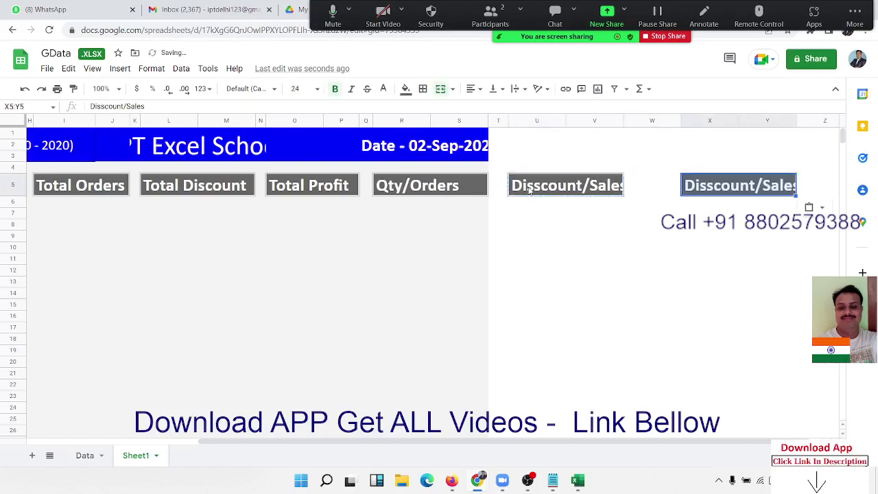
pyautogui.write('Final S')
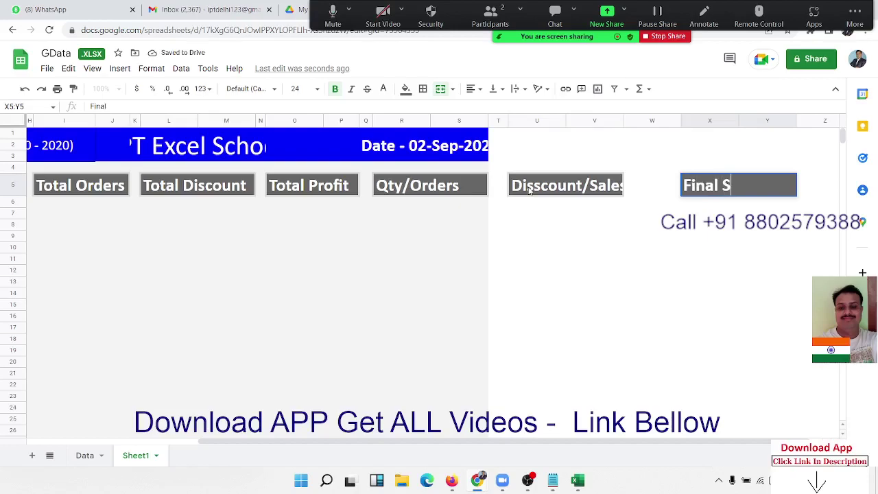
pyautogui.write('ales')
pyautogui.press('Return')
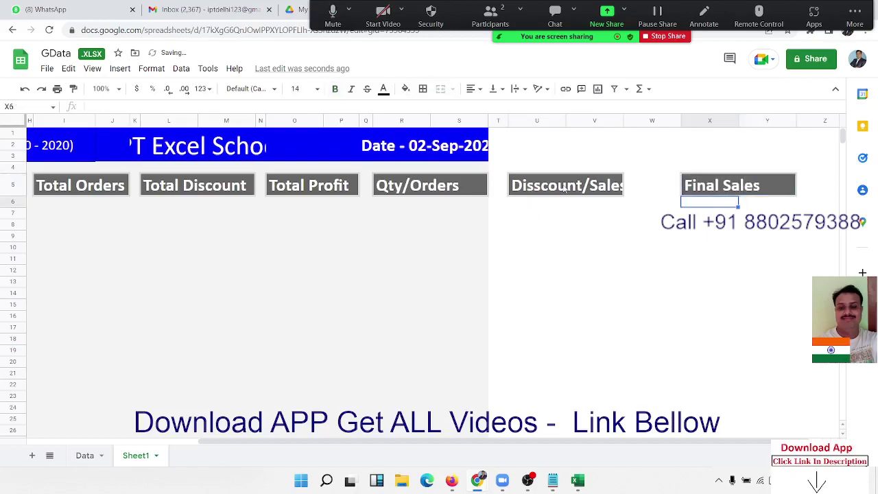
# Widen column V and narrow columns W and T so the boxes sit evenly spaced.
pyautogui.click(529, 191)
pyautogui.moveTo(623, 121); pyautogui.dragTo(625, 123)
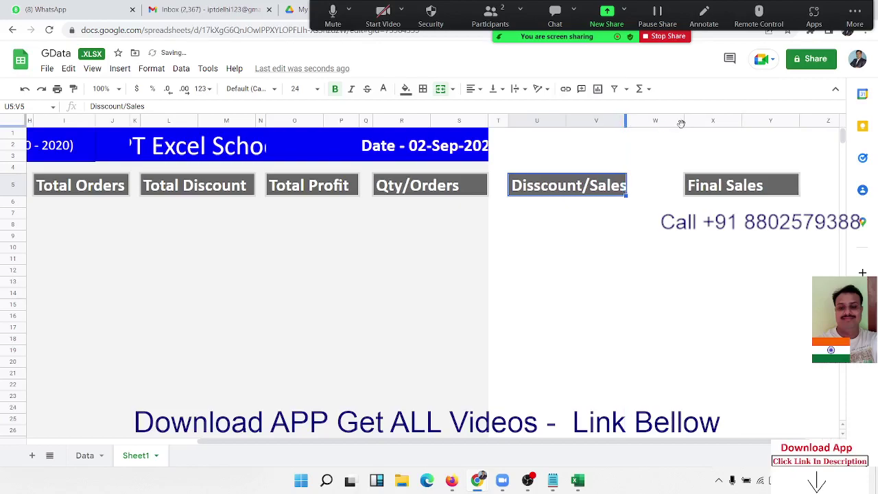
pyautogui.moveTo(681, 123); pyautogui.dragTo(635, 129)
pyautogui.click(619, 226)
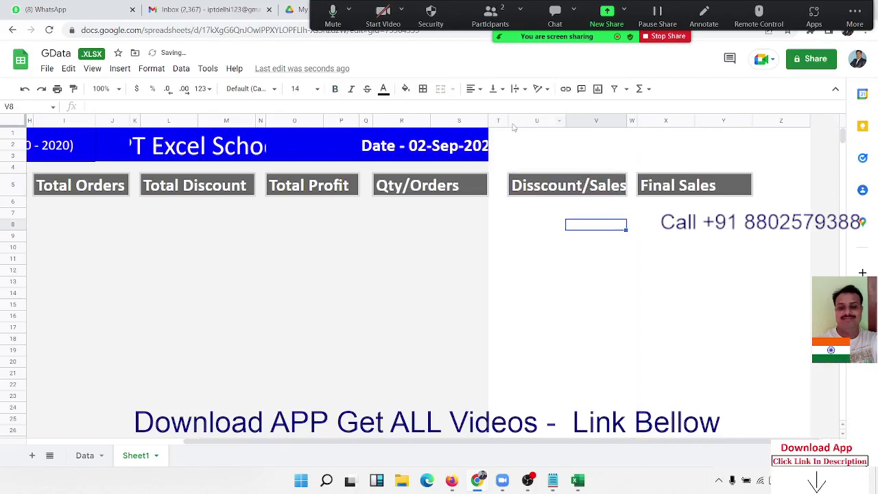
pyautogui.moveTo(506, 123); pyautogui.dragTo(500, 122)
pyautogui.click(472, 215)
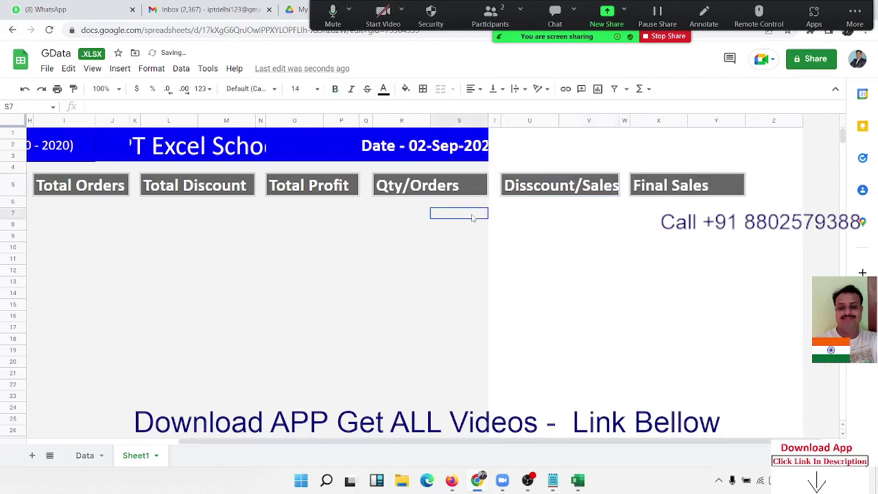
pyautogui.click(456, 121)
pyautogui.hotkey('ctrl', 'c')
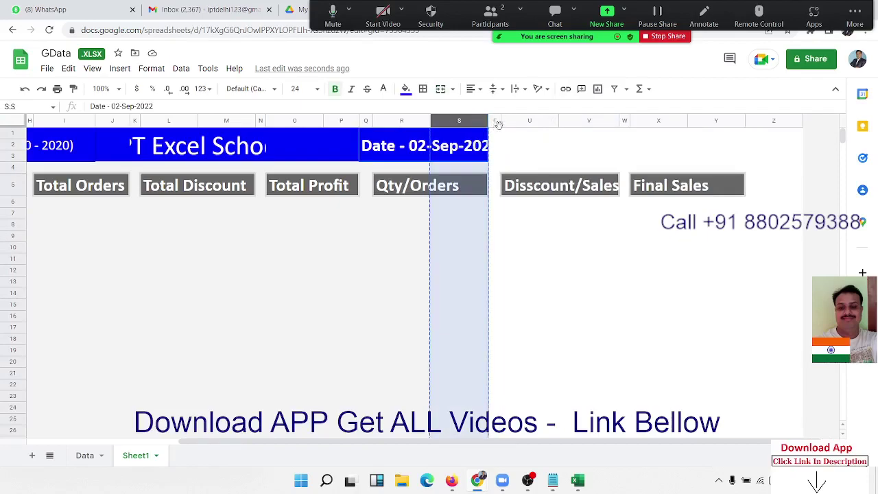
pyautogui.press('Escape')
# Select the row 4 gap cells from column S toward Z for the light gray fill.
pyautogui.click(503, 160)
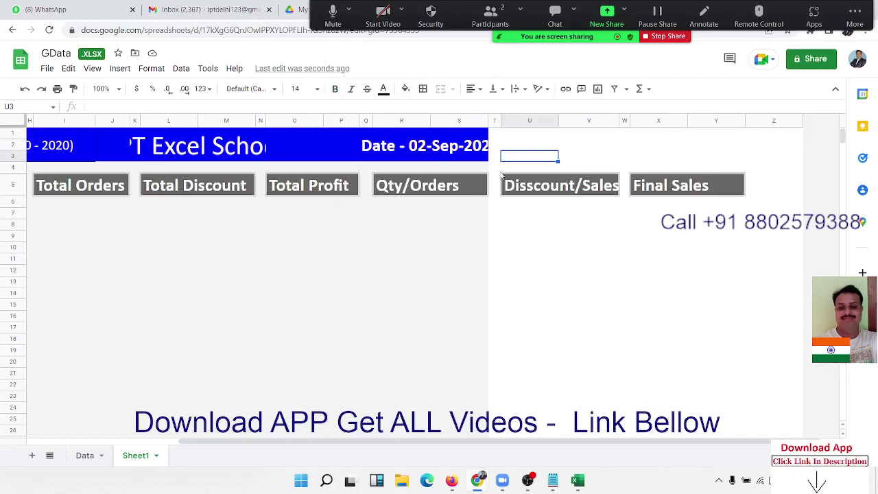
pyautogui.click(483, 170)
pyautogui.moveTo(483, 171); pyautogui.dragTo(493, 173)
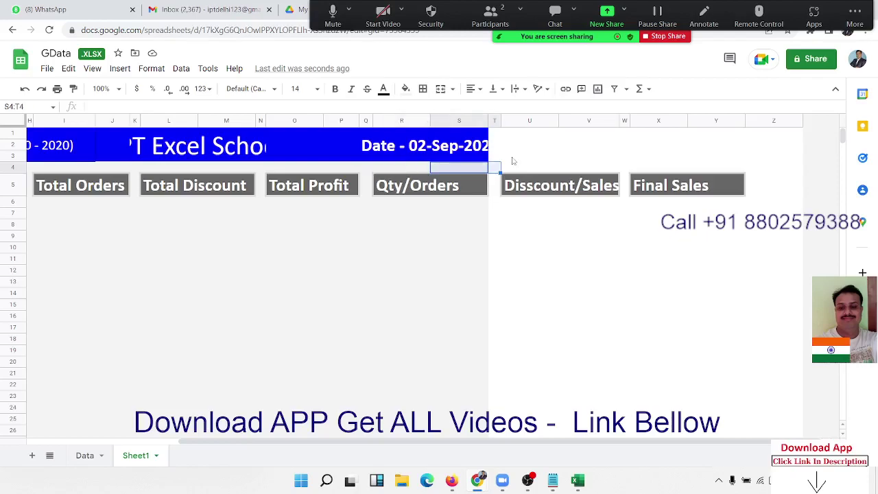
pyautogui.click(512, 162)
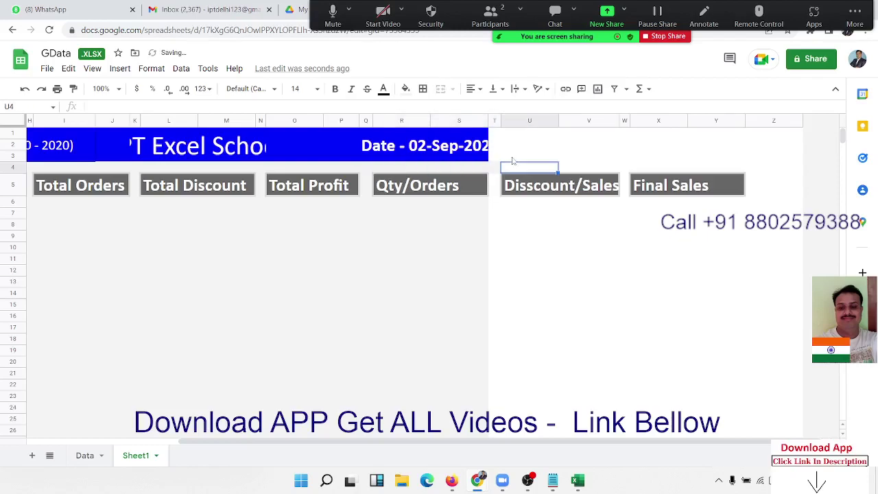
pyautogui.hotkey('shift', 'Right')
pyautogui.hotkey('shift', 'Right')
pyautogui.hotkey('shift', 'Right')
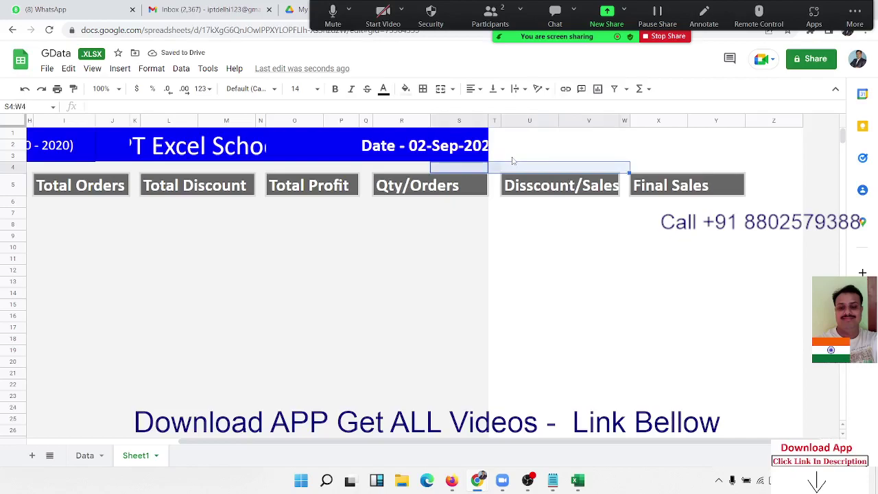
pyautogui.hotkey('shift', 'Right')
pyautogui.hotkey('shift', 'Right')
pyautogui.hotkey('shift', 'Right')
pyautogui.hotkey('shift', 'Left')
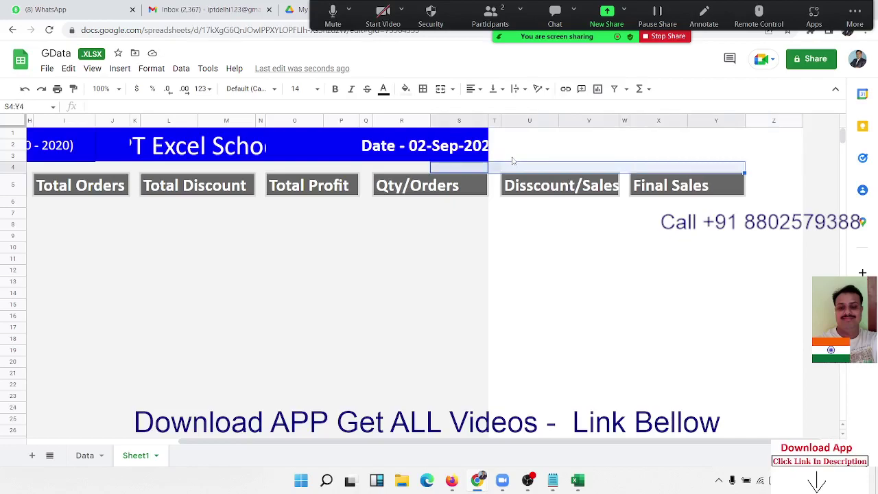
# Select the gap cells in columns T and W between the KPI boxes.
pyautogui.press('Down')
pyautogui.press('Right')
pyautogui.hotkey('shift', 'Up')
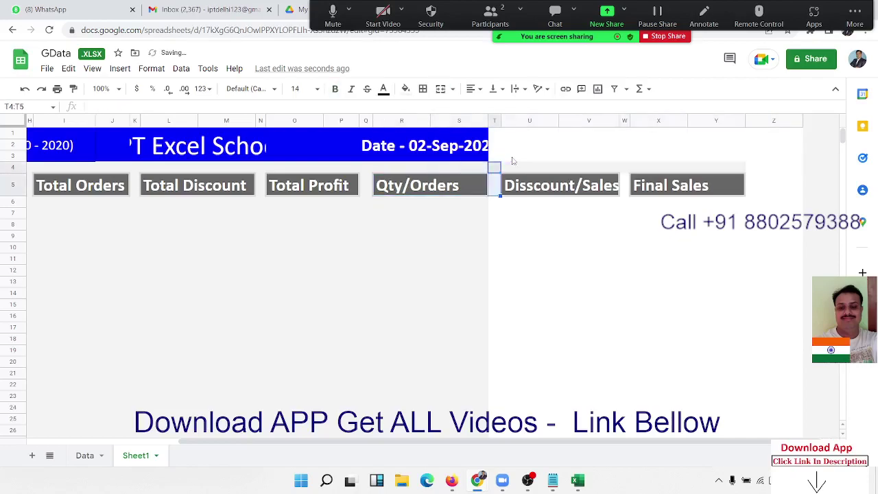
pyautogui.press('Down')
pyautogui.press('Down')
pyautogui.press('Down')
pyautogui.press('Right')
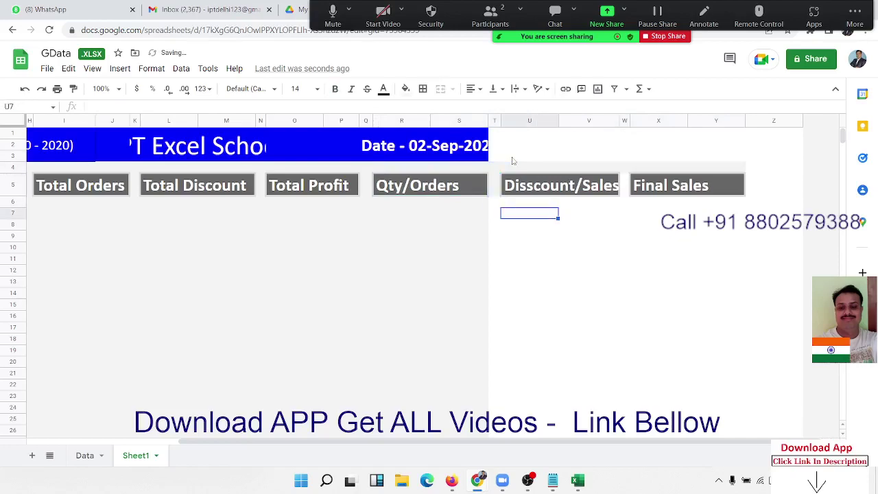
pyautogui.press('Right')
pyautogui.press('Right')
pyautogui.press('Up')
pyautogui.hotkey('shift', 'Up')
pyautogui.hotkey('shift', 'Up')
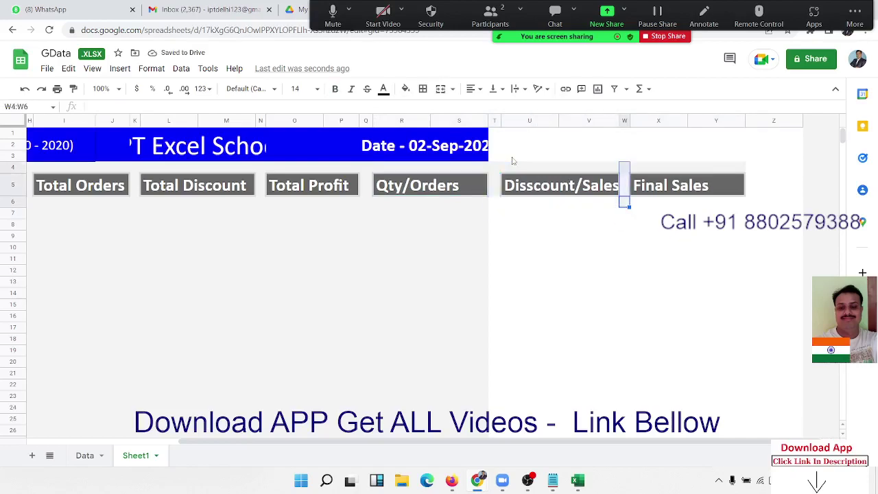
# Apply the gray fill to row 4 above Final Sales out to column Z.
pyautogui.press('Right')
pyautogui.press('Right')
pyautogui.press('Right')
pyautogui.press('Left')
pyautogui.press('Up')
pyautogui.press('Up')
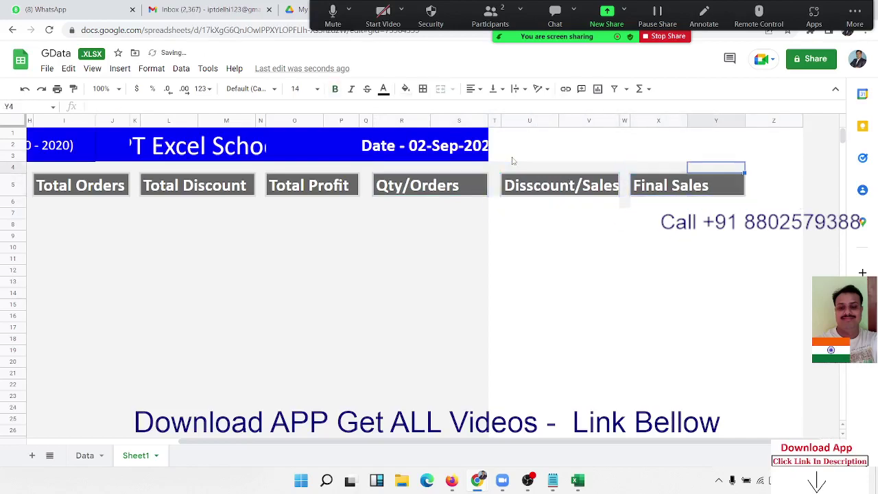
pyautogui.hotkey('shift', 'Right')
pyautogui.press('Down')
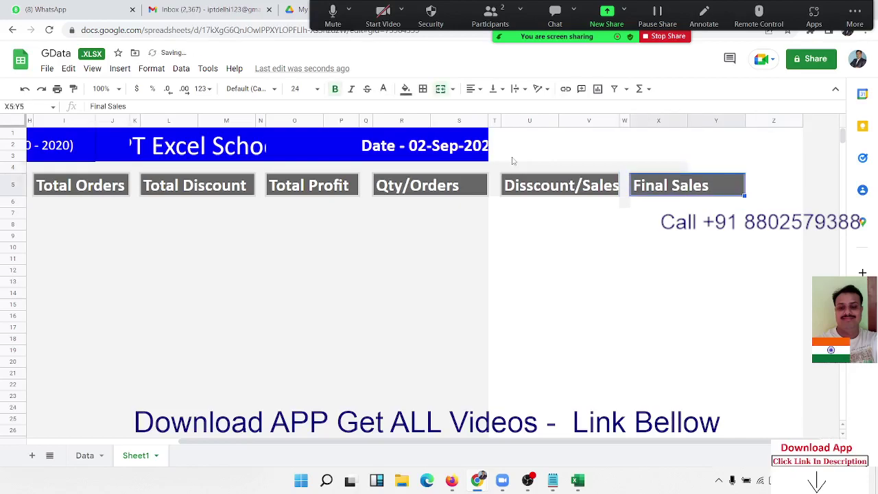
pyautogui.press('Up')
pyautogui.hotkey('shift', 'Right')
pyautogui.hotkey('shift', 'Right')
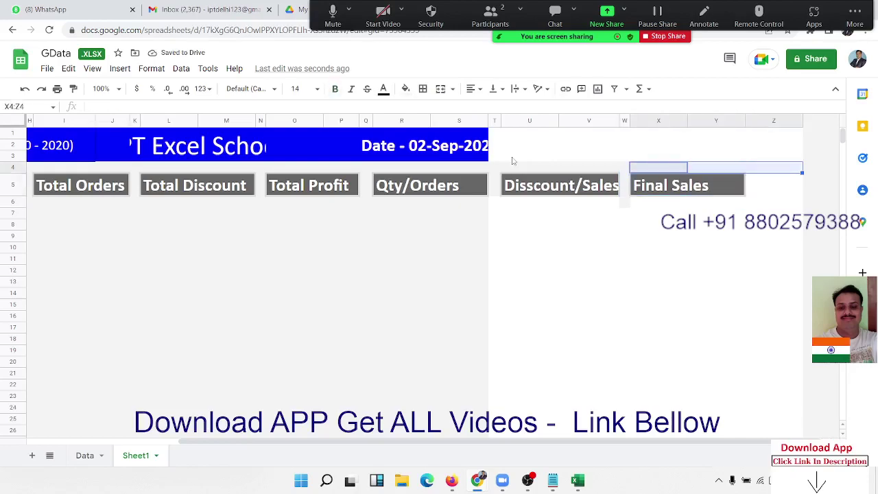
pyautogui.hotkey('ctrl', 'z')
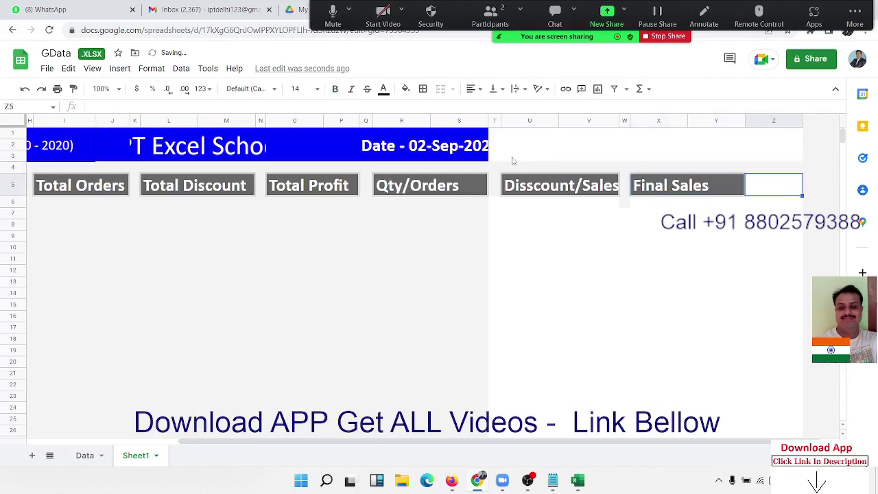
# Apply the gray fill along row 6 back to column T and down the sheet.
pyautogui.press('Down')
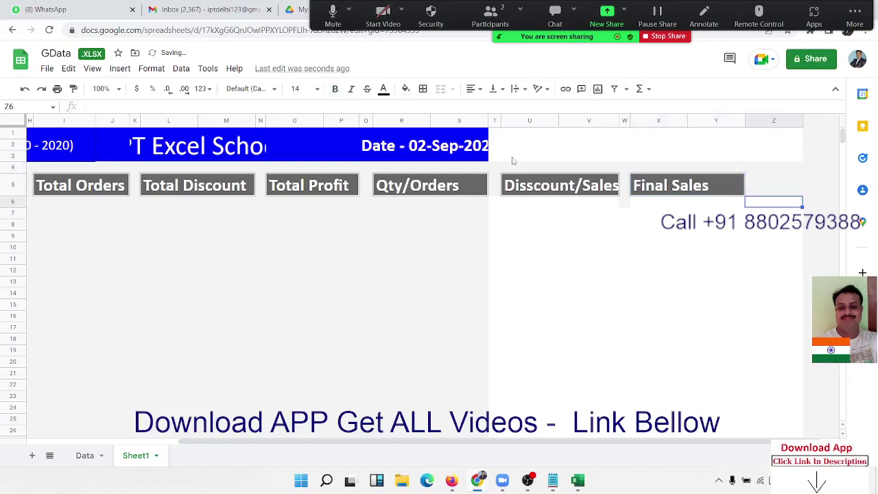
pyautogui.hotkey('shift', 'Left')
pyautogui.hotkey('shift', 'Left')
pyautogui.hotkey('shift', 'Left')
pyautogui.hotkey('shift', 'Left')
pyautogui.hotkey('shift', 'Left')
pyautogui.hotkey('shift', 'Left')
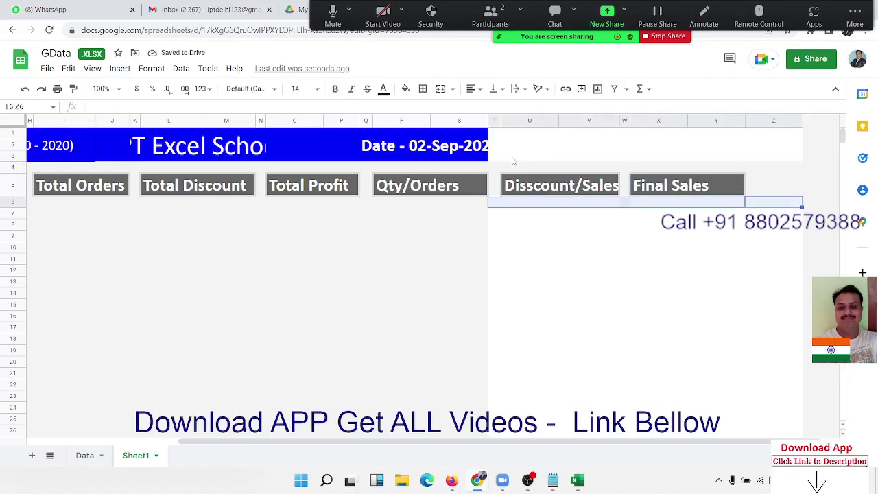
pyautogui.hotkey('shift', 'Left')
pyautogui.hotkey('ctrl', 'v')
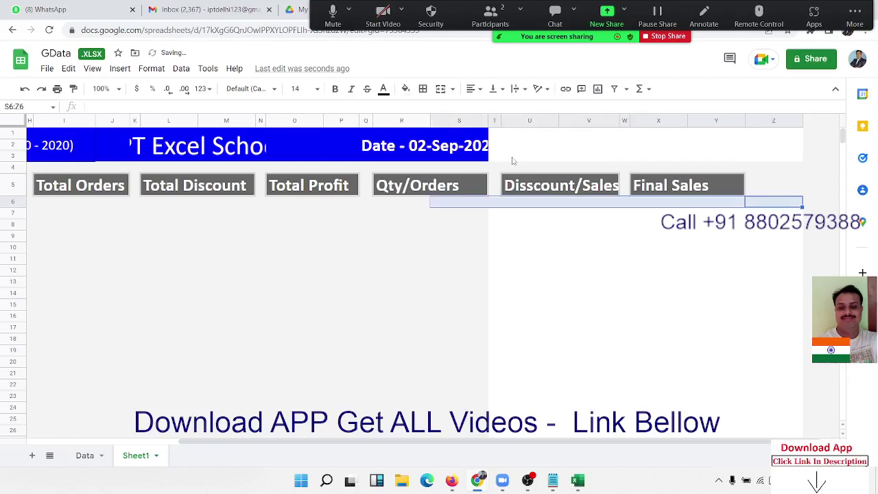
pyautogui.hotkey('shift', 'Down')
pyautogui.hotkey('shift', 'Down')
pyautogui.hotkey('shift', 'Down')
pyautogui.hotkey('shift', 'Down')
pyautogui.hotkey('shift', 'Down')
pyautogui.hotkey('shift', 'Down')
pyautogui.hotkey('shift', 'Down')
pyautogui.hotkey('shift', 'Down')
pyautogui.hotkey('shift', 'Down')
pyautogui.hotkey('shift', 'Down')
pyautogui.hotkey('shift', 'Down')
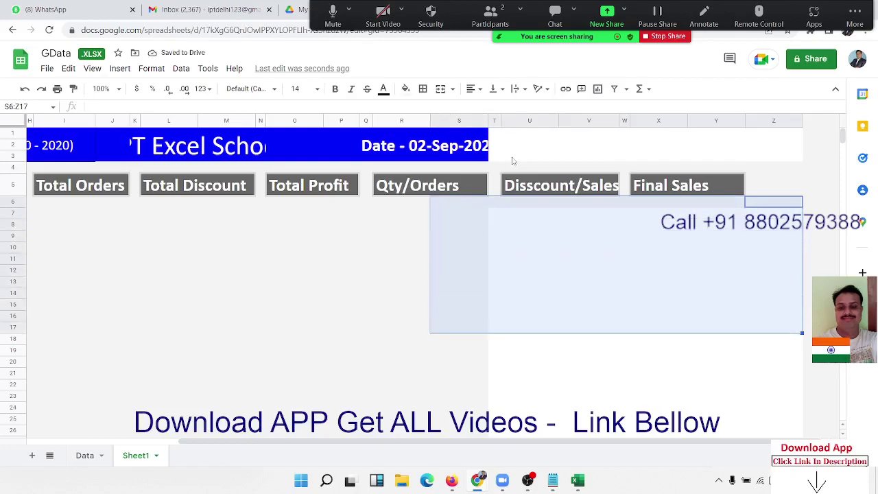
pyautogui.hotkey('shift', 'Down')
pyautogui.hotkey('shift', 'Down')
pyautogui.hotkey('shift', 'Down')
pyautogui.hotkey('shift', 'Down')
pyautogui.hotkey('shift', 'Down')
pyautogui.hotkey('shift', 'Down')
pyautogui.hotkey('shift', 'Down')
pyautogui.hotkey('shift', 'Down')
pyautogui.hotkey('shift', 'Down')
pyautogui.hotkey('shift', 'Down')
pyautogui.hotkey('shift', 'Down')
pyautogui.hotkey('shift', 'Down')
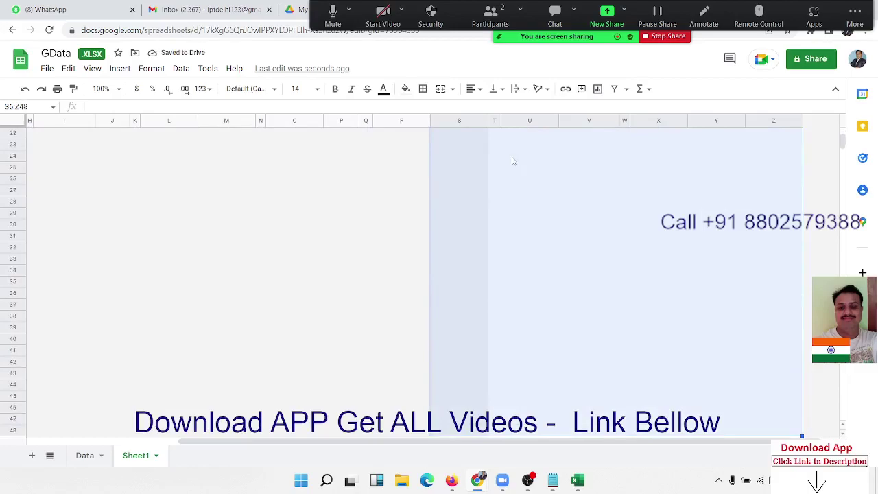
pyautogui.hotkey('shift', 'Down')
pyautogui.hotkey('shift', 'Down')
pyautogui.hotkey('shift', 'Down')
pyautogui.hotkey('shift', 'Down')
pyautogui.hotkey('shift', 'Down')
pyautogui.hotkey('shift', 'Down')
pyautogui.hotkey('shift', 'Down')
pyautogui.hotkey('shift', 'Down')
pyautogui.hotkey('shift', 'Down')
pyautogui.hotkey('shift', 'Down')
pyautogui.hotkey('shift', 'Down')
pyautogui.hotkey('shift', 'Down')
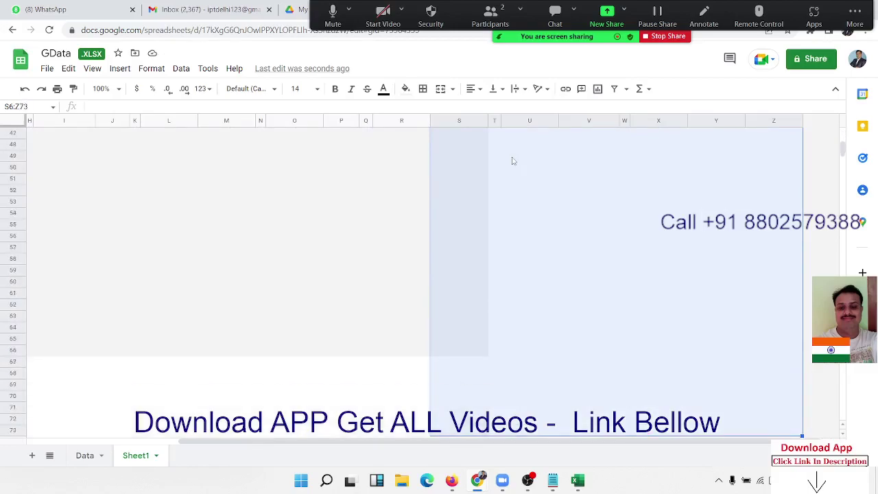
pyautogui.hotkey('shift', 'Up')
pyautogui.hotkey('shift', 'Up')
pyautogui.hotkey('shift', 'Up')
pyautogui.hotkey('shift', 'Up')
pyautogui.hotkey('shift', 'Up')
pyautogui.hotkey('shift', 'Up')
pyautogui.hotkey('shift', 'Up')
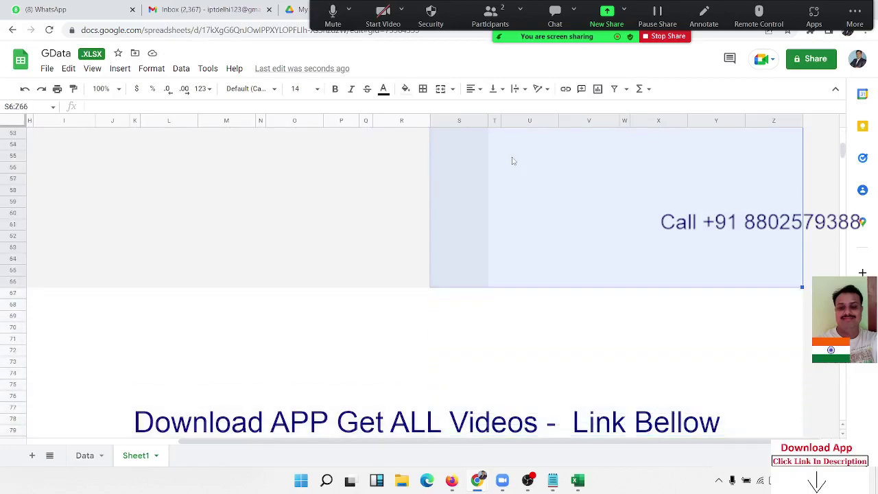
pyautogui.hotkey('ctrl', 'Up')
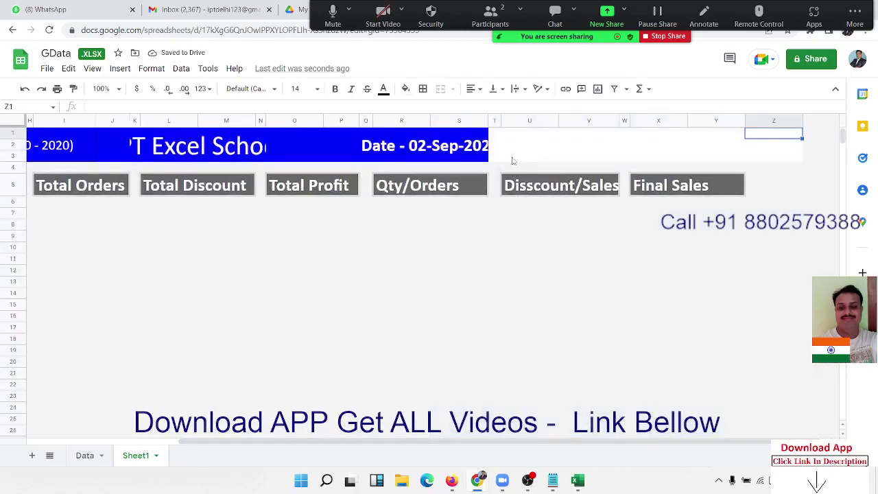
# Fill the blue header band rightward across the empty columns with Ctrl+R.
pyautogui.hotkey('shift', 'Down')
pyautogui.hotkey('shift', 'Down')
pyautogui.hotkey('shift', 'Left')
pyautogui.hotkey('shift', 'Left')
pyautogui.hotkey('shift', 'Left')
pyautogui.hotkey('shift', 'Left')
pyautogui.hotkey('shift', 'Left')
pyautogui.hotkey('shift', 'Left')
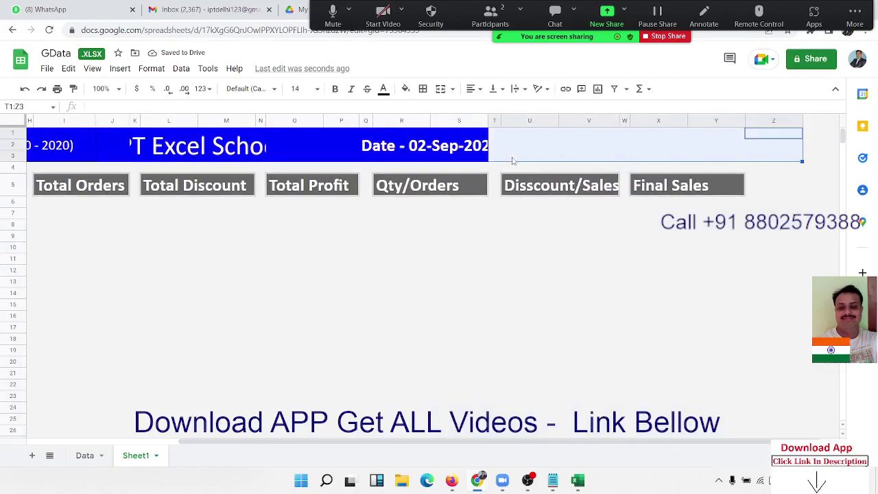
pyautogui.hotkey('shift', 'Left')
pyautogui.hotkey('shift', 'Left')
pyautogui.hotkey('shift', 'Left')
# Delete the repeated 'Date - 02-Sep-2022' text from the extended band.
pyautogui.hotkey('shift', 'Left')
pyautogui.hotkey('ctrl', 'r')
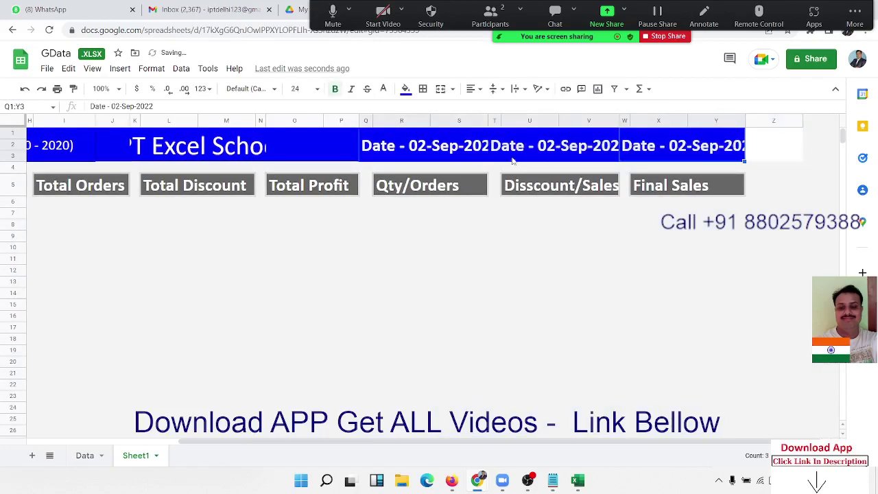
pyautogui.hotkey('shift', 'Right')
pyautogui.hotkey('shift', 'Right')
pyautogui.hotkey('shift', 'Left')
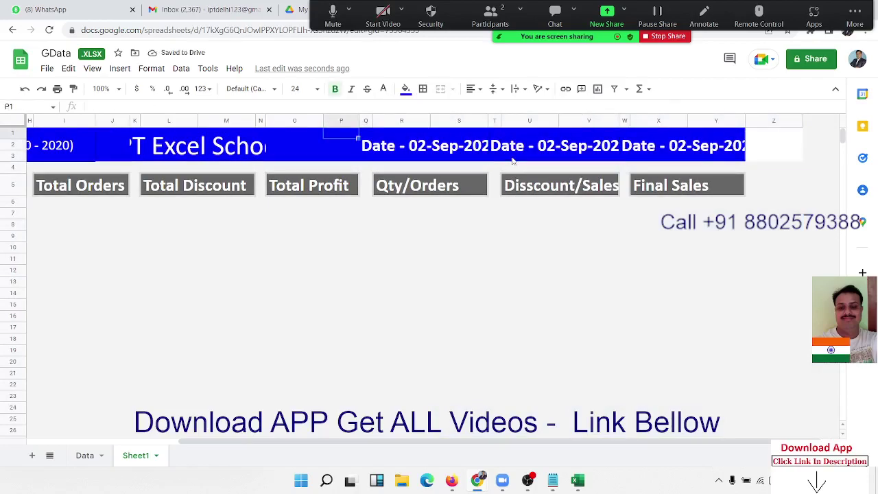
pyautogui.hotkey('shift', 'Left')
pyautogui.hotkey('shift', 'Right')
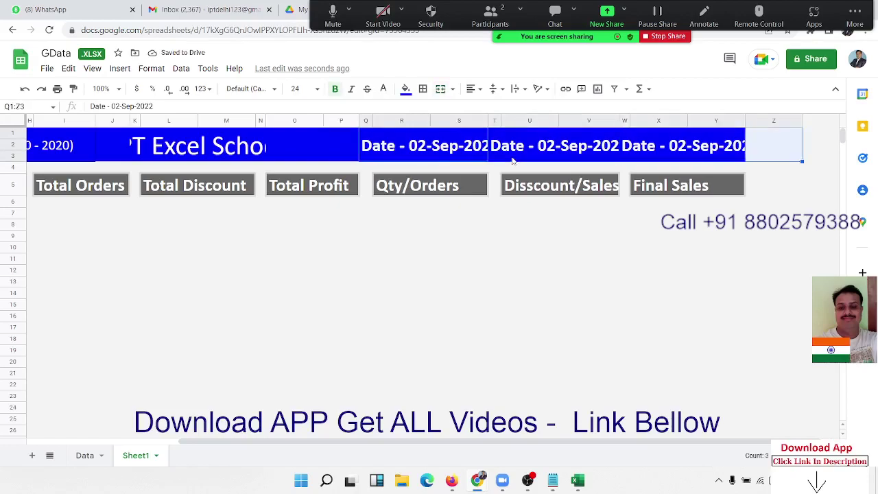
pyautogui.hotkey('shift', 'Left')
pyautogui.press('Delete')
# Select the band cells from column T through Y, leaving column Z out.
pyautogui.click(512, 160)
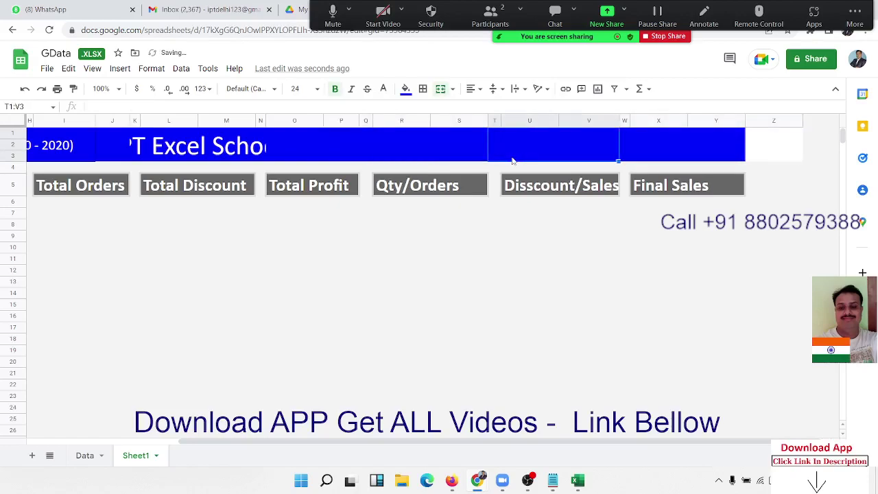
pyautogui.hotkey('shift', 'Right')
pyautogui.hotkey('shift', 'Right')
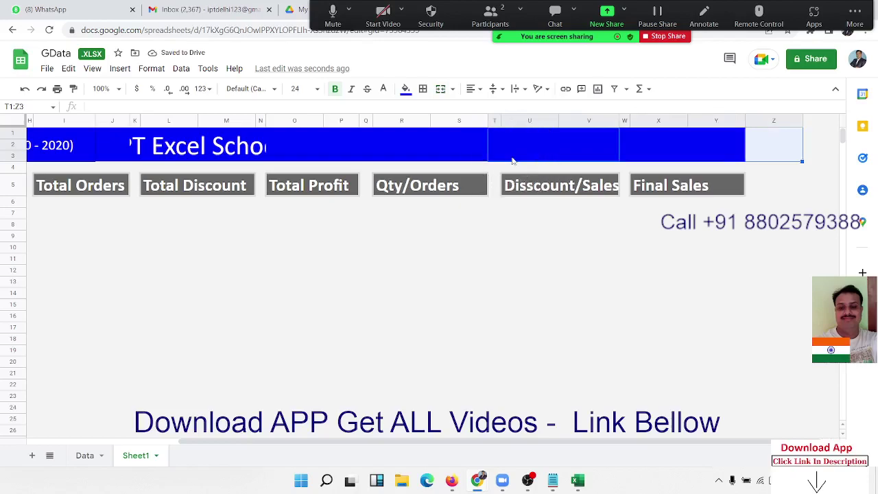
pyautogui.hotkey('shift', 'Left')
pyautogui.hotkey('shift', 'Right')
pyautogui.hotkey('shift', 'Left')
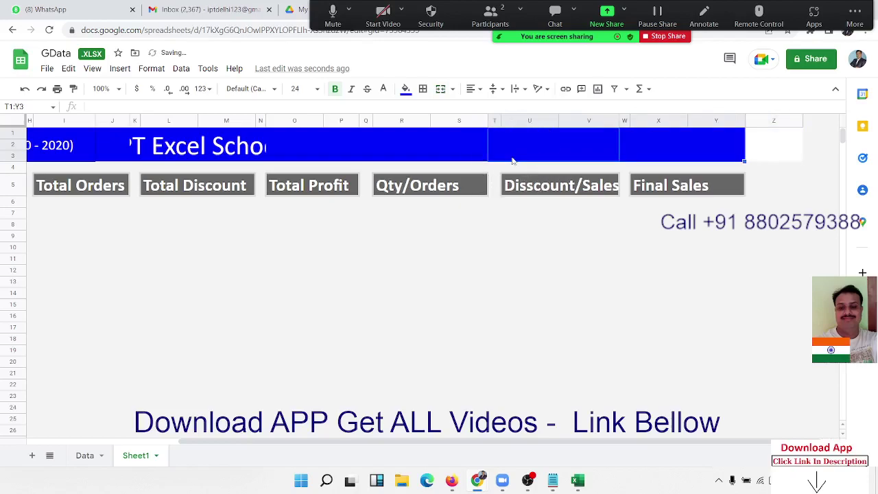
pyautogui.press('Right')
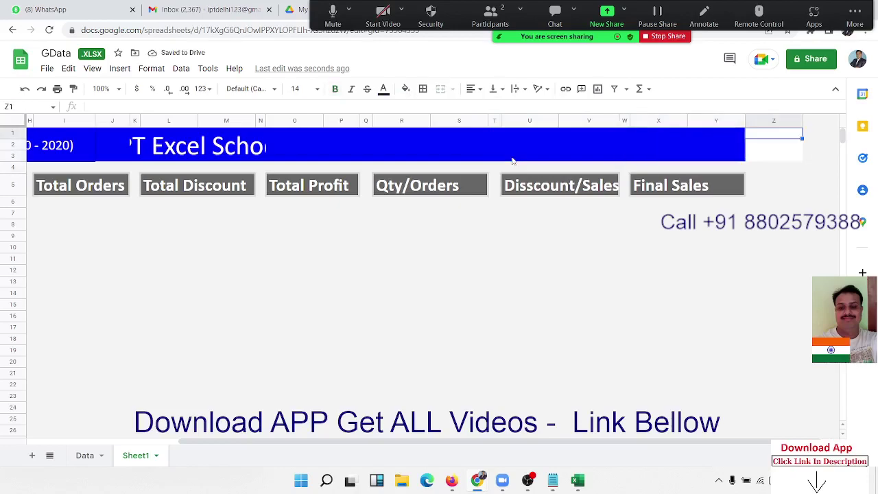
pyautogui.press('Left')
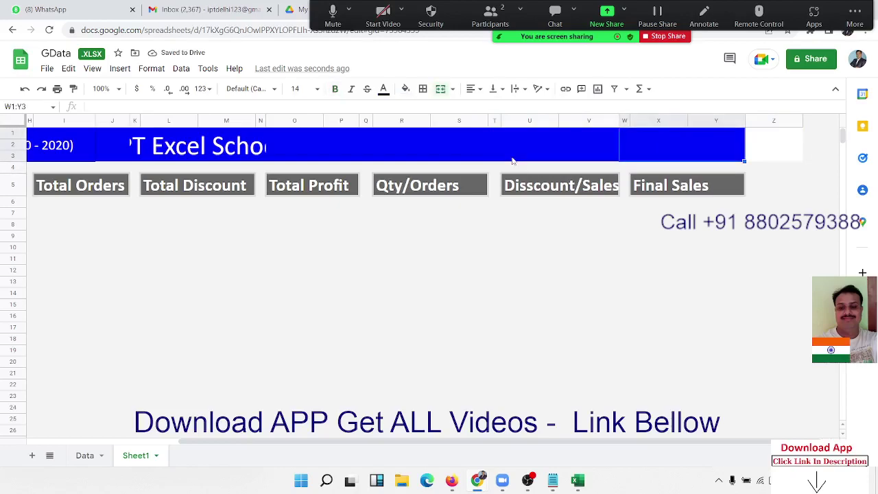
# Merge the band cells Q1:Y3 into a single block.
pyautogui.press('Right')
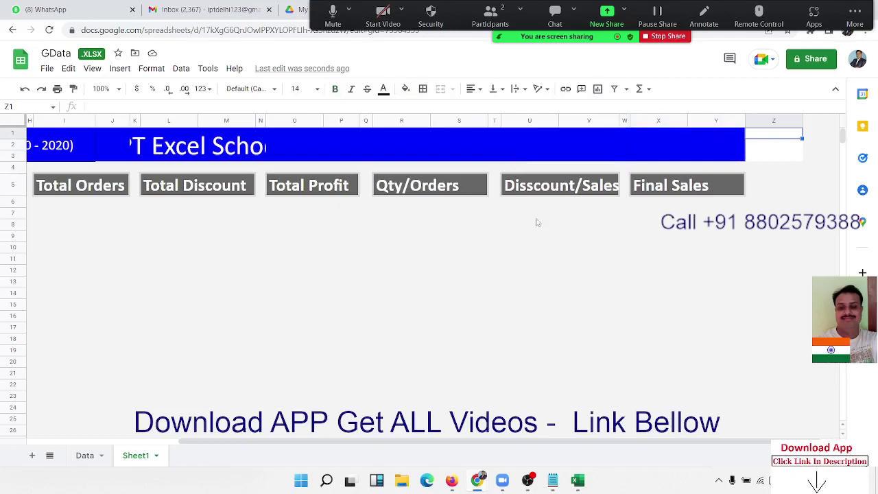
pyautogui.moveTo(470, 141); pyautogui.dragTo(677, 145)
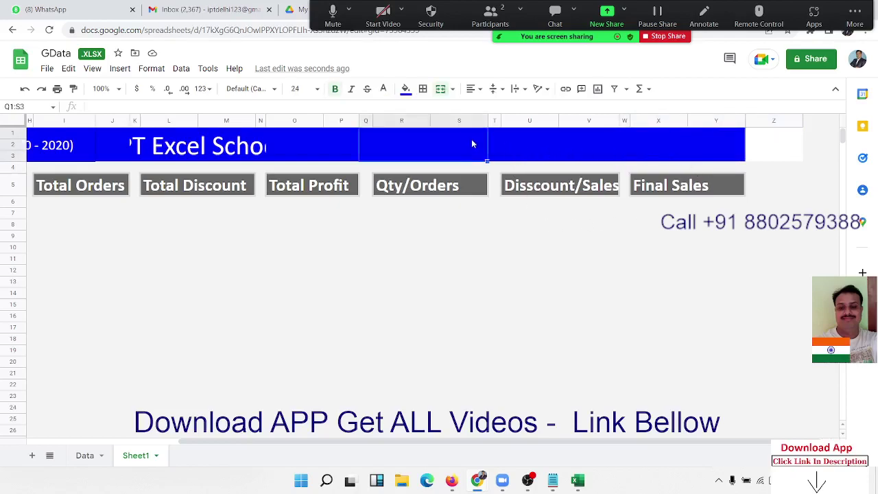
pyautogui.click(440, 89)
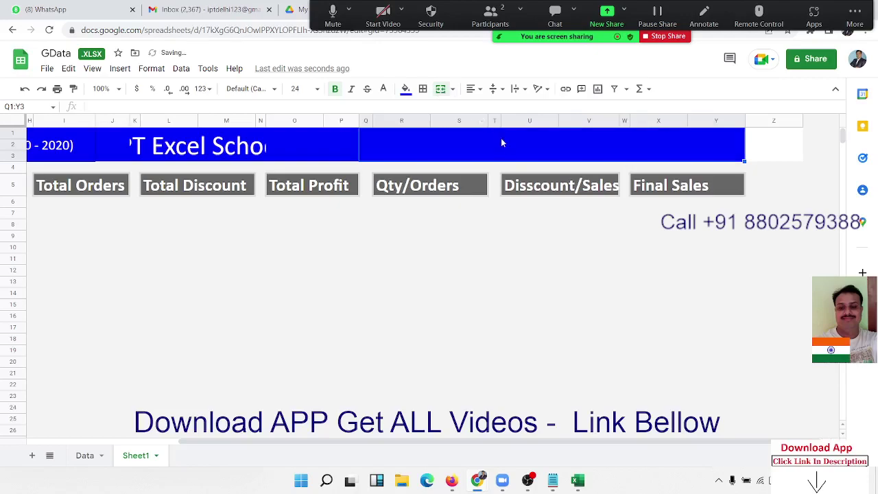
pyautogui.click(497, 208)
pyautogui.click(485, 145)
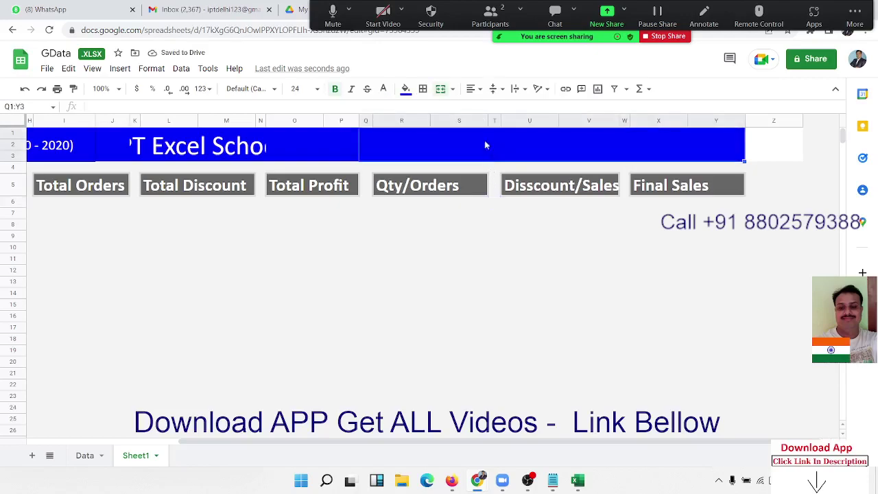
pyautogui.click(441, 92)
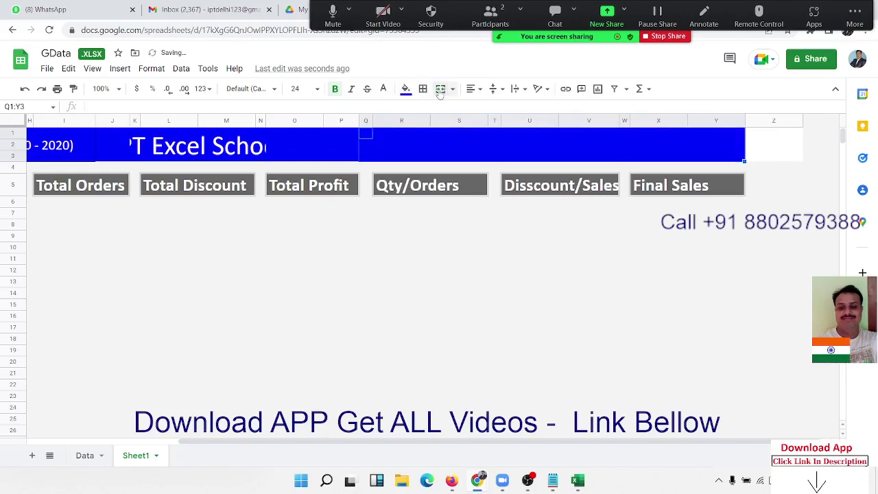
pyautogui.click(452, 90)
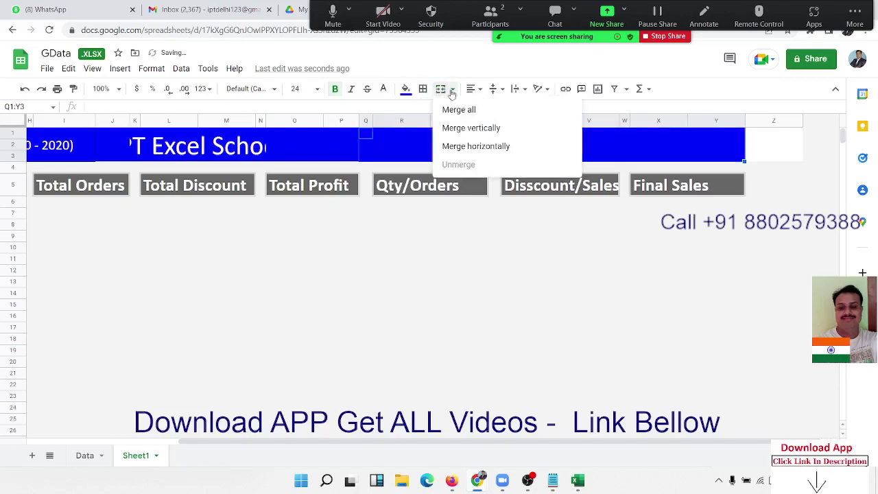
pyautogui.click(497, 260)
# Fill Y1:Z3 with the band's blue so it reaches column Z.
pyautogui.click(709, 138)
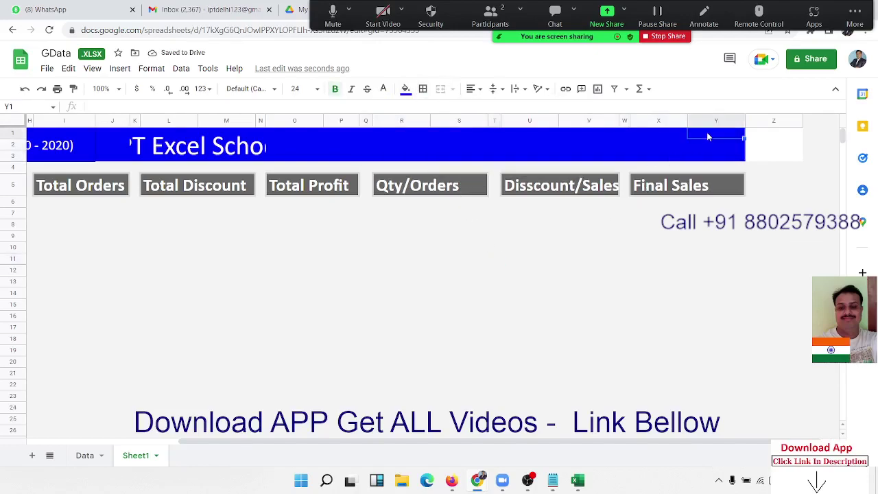
pyautogui.moveTo(709, 137); pyautogui.dragTo(761, 161)
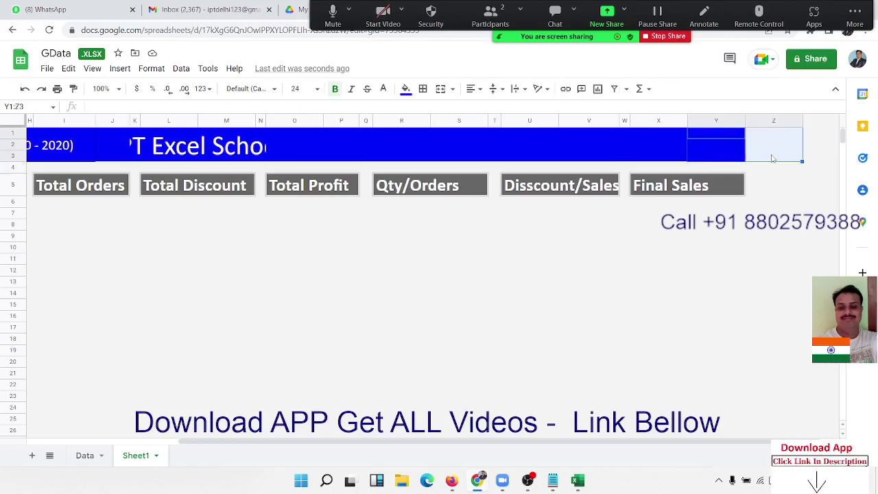
pyautogui.press('F4')
pyautogui.click(765, 213)
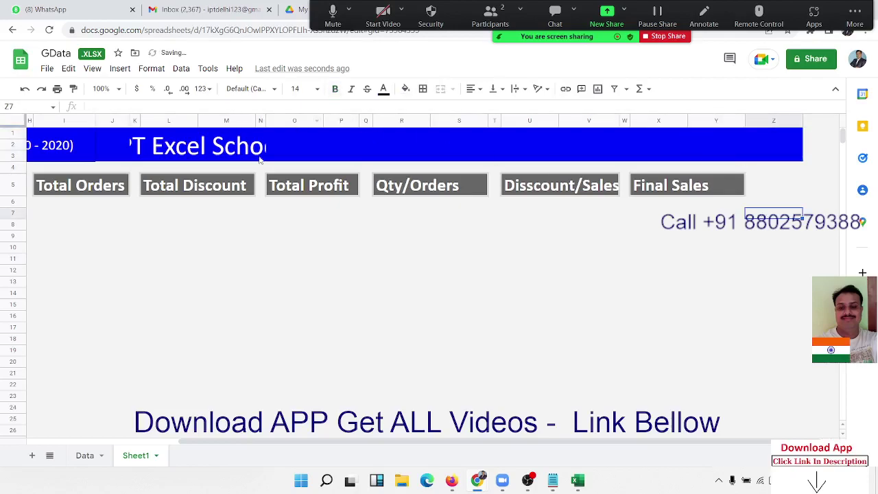
# Delete the title text in D1:O3, leaving the band plain blue.
pyautogui.hotkey('ctrl', 'Up')
pyautogui.hotkey('ctrl', 'Left')
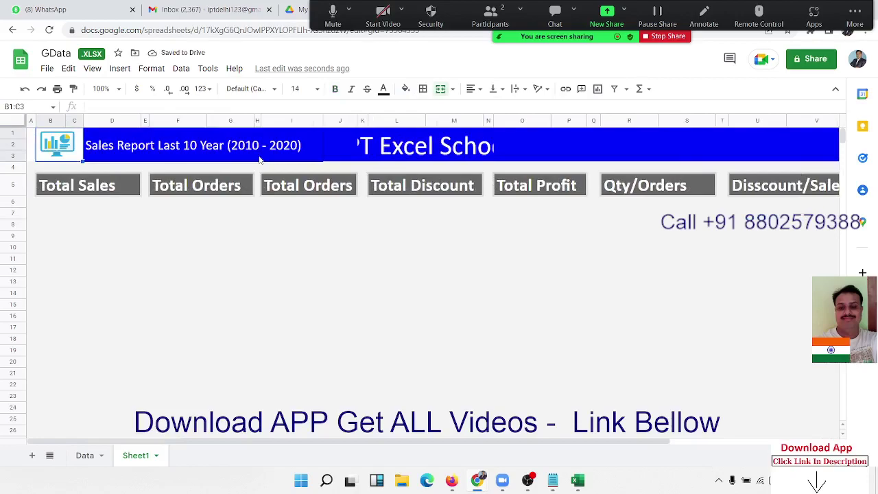
pyautogui.press('Right')
pyautogui.hotkey('shift', 'Right')
pyautogui.hotkey('shift', 'Right')
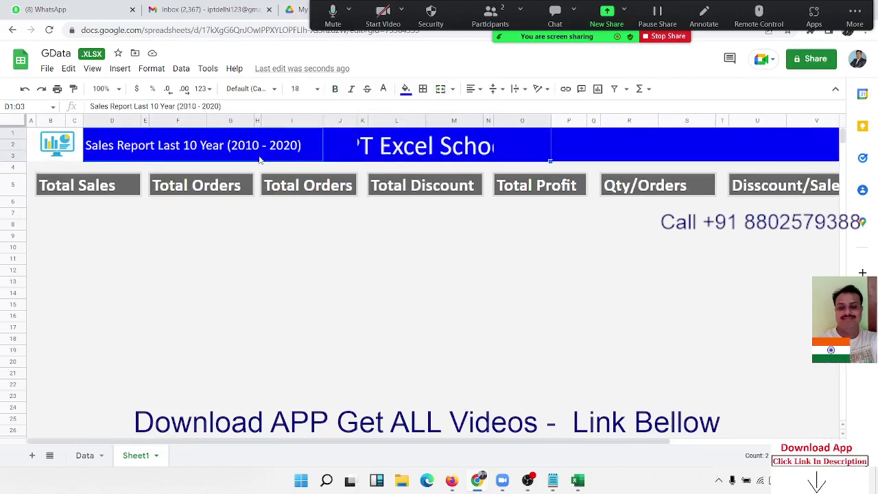
pyautogui.press('Delete')
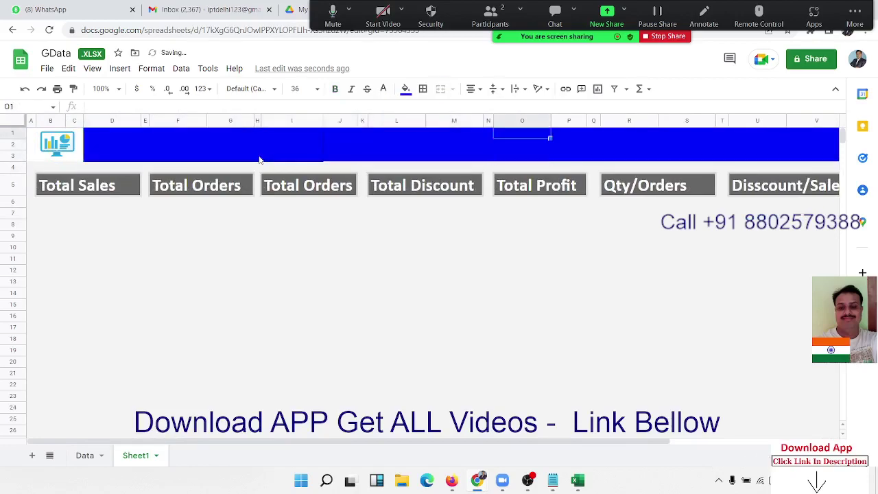
pyautogui.press('Right')
pyautogui.press('Right')
pyautogui.press('Right')
pyautogui.press('Right')
pyautogui.press('Right')
pyautogui.press('Right')
pyautogui.press('Right')
pyautogui.press('Right')
pyautogui.press('Right')
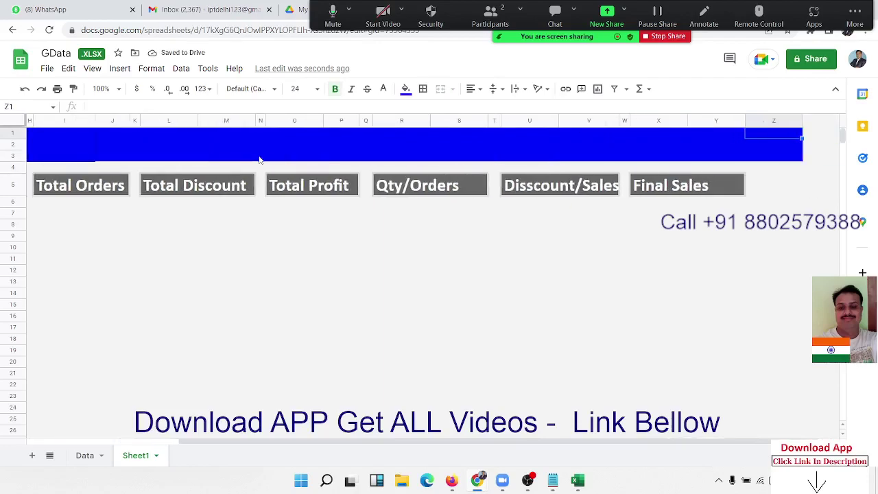
pyautogui.press('Down')
pyautogui.press('Down')
pyautogui.press('Down')
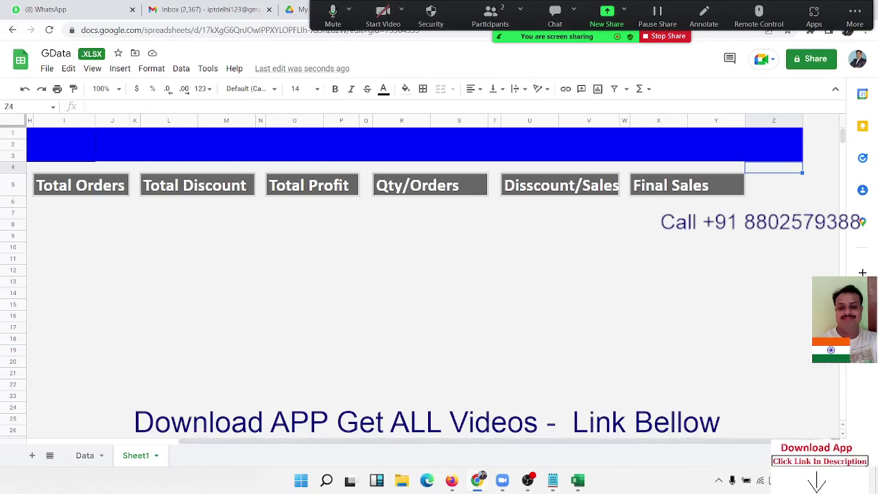
# Undo the accidental change to restore the Sales Report text in the banner.
pyautogui.click(796, 305)
pyautogui.click(796, 204)
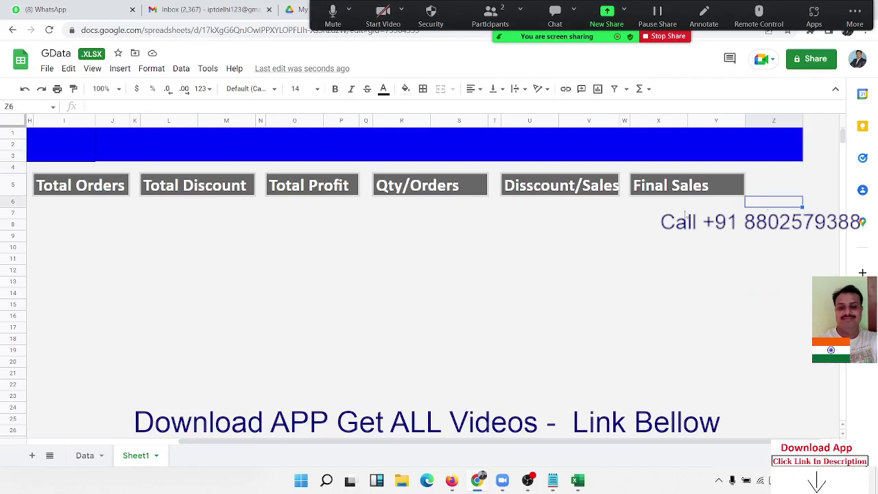
pyautogui.click(663, 191)
pyautogui.hotkey('ctrl', 'Down')
pyautogui.hotkey('ctrl', 'Left')
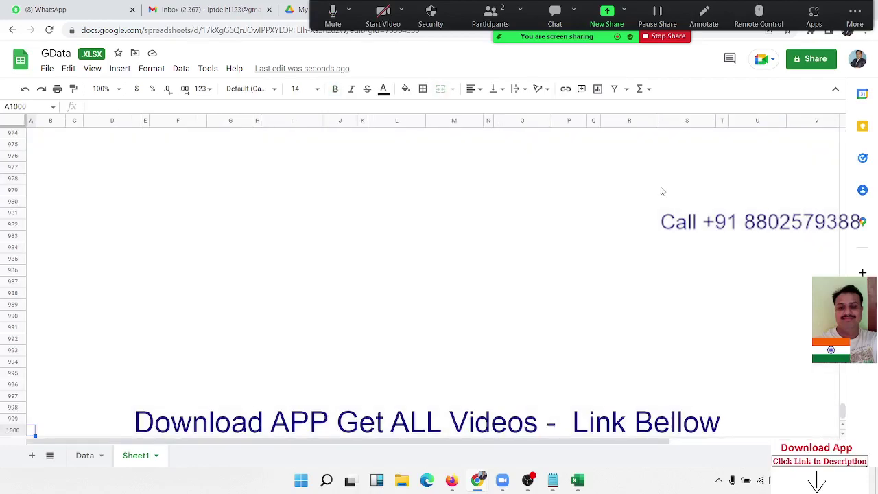
pyautogui.hotkey('ctrl', 'Up')
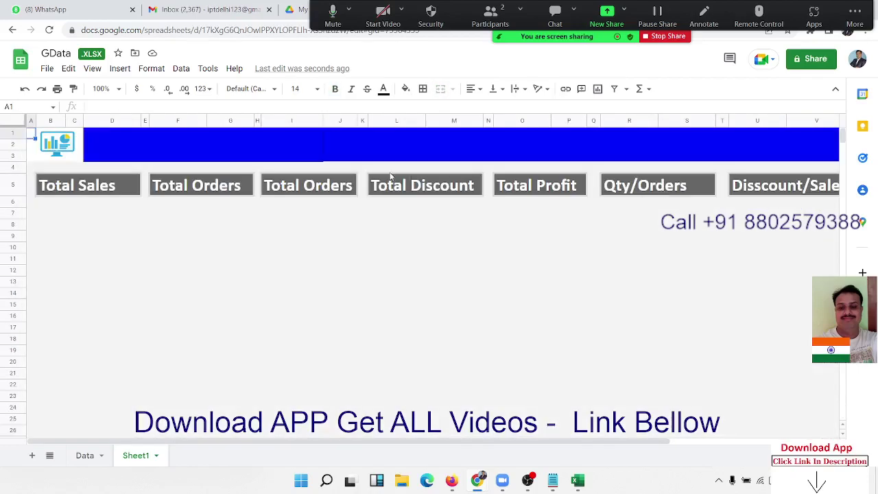
pyautogui.hotkey('ctrl', 'z')
# Merge K1:Q3 so IPT Excel School sits centred in the blue banner.
pyautogui.click(351, 154)
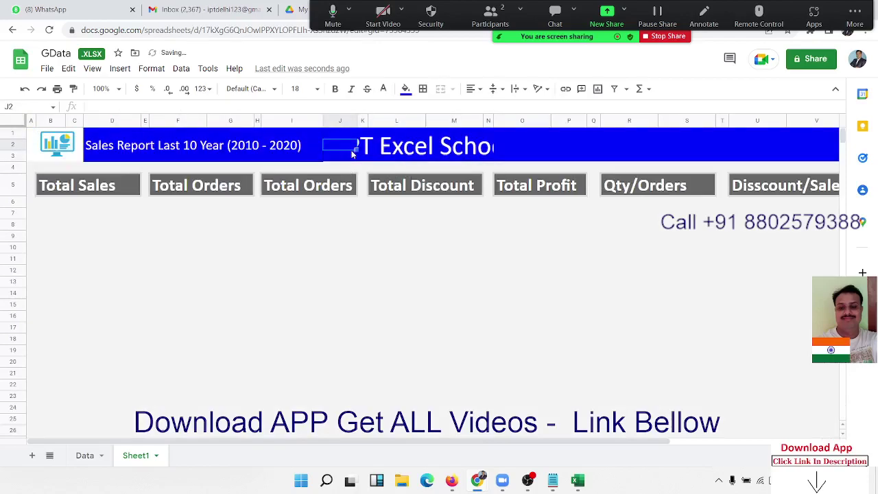
pyautogui.moveTo(376, 152); pyautogui.dragTo(597, 157)
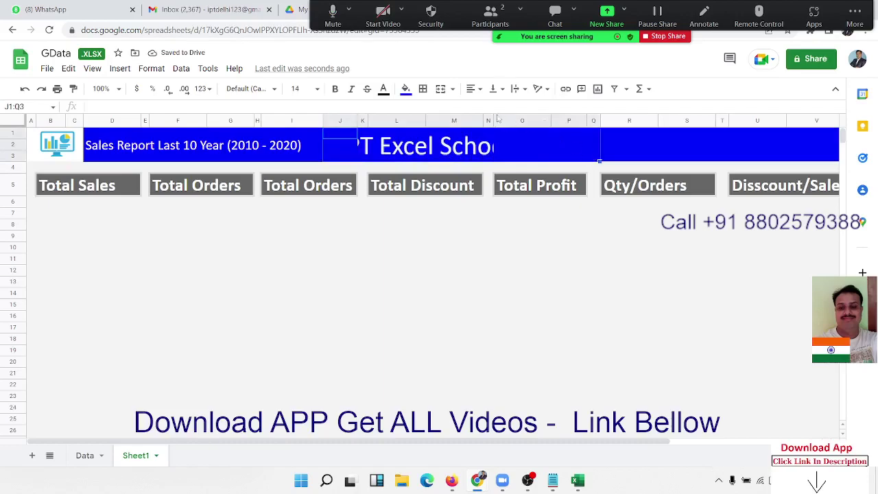
pyautogui.click(440, 94)
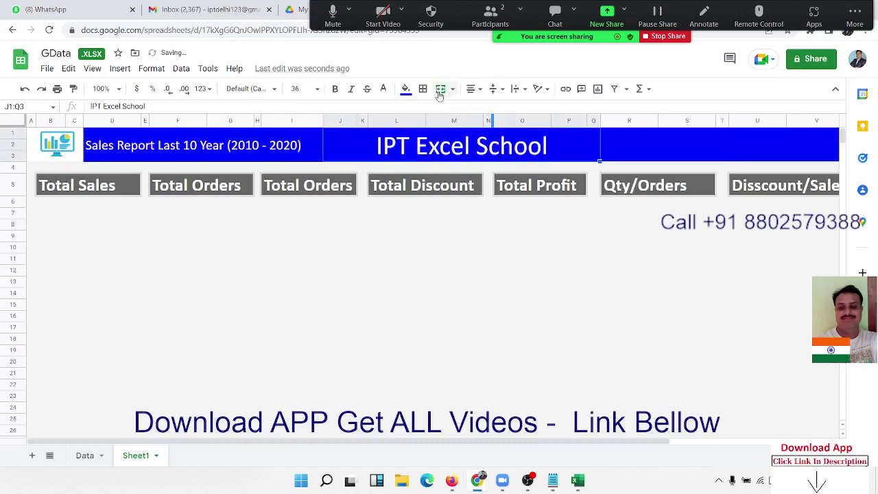
pyautogui.click(446, 270)
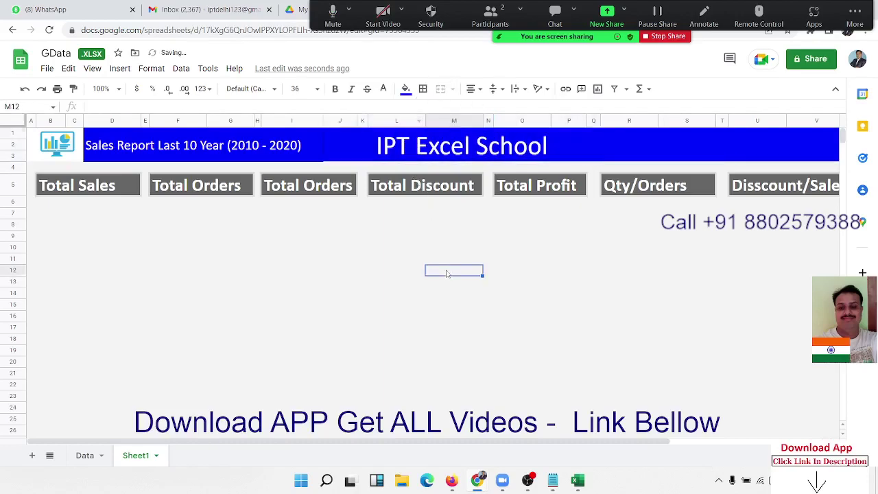
pyautogui.click(261, 143)
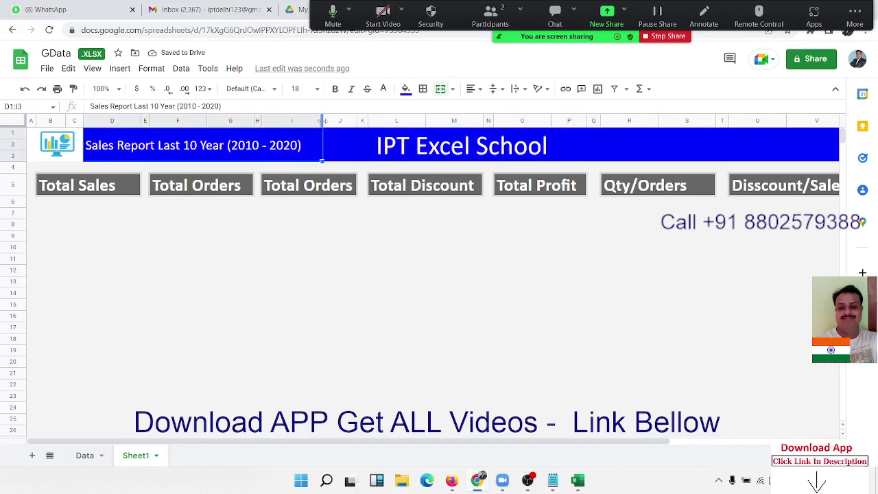
pyautogui.click(421, 149)
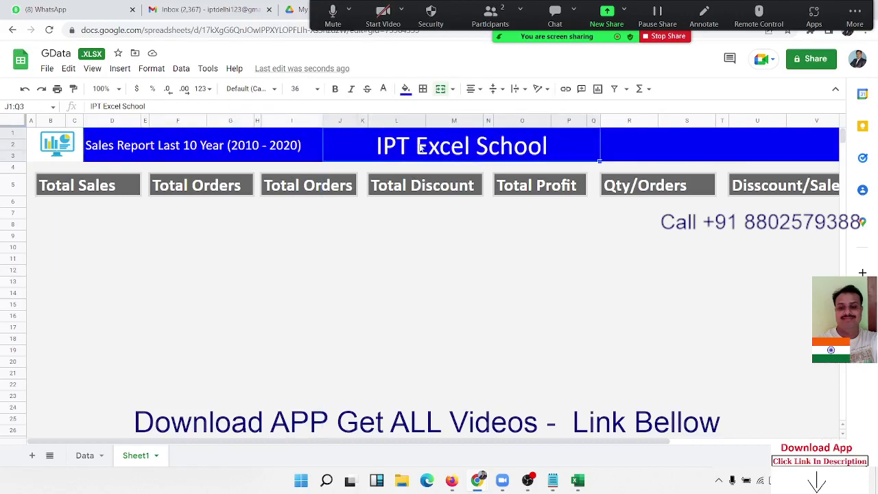
pyautogui.moveTo(421, 149)
pyautogui.mouseDown()
pyautogui.moveTo(398, 149)
pyautogui.moveTo(594, 159)
pyautogui.mouseUp()
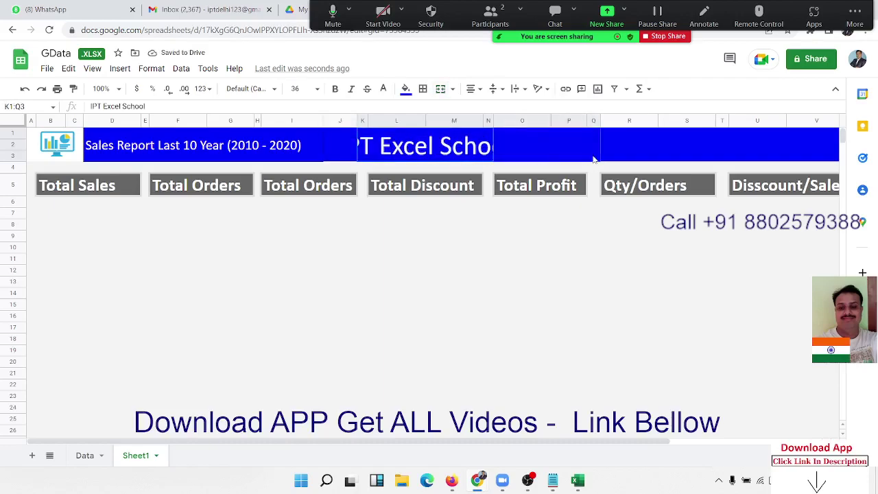
pyautogui.click(441, 89)
# Merge D1:J3 into a single Sales Report subtitle block.
pyautogui.click(298, 154)
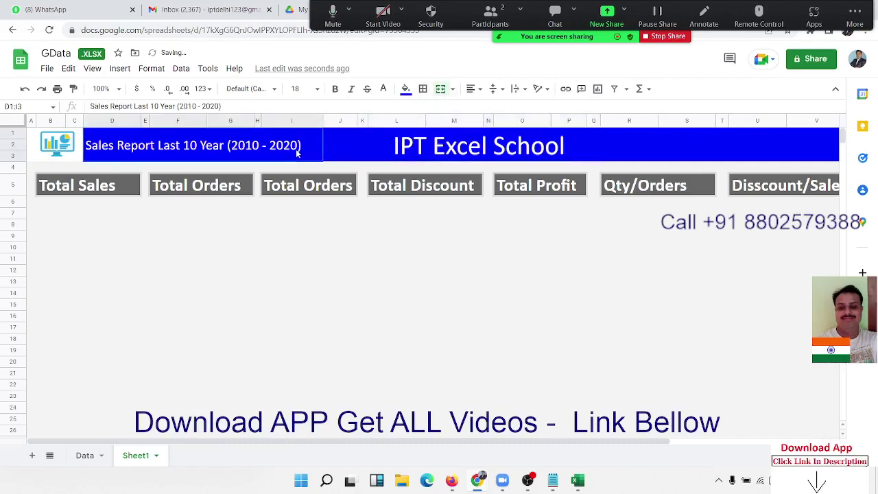
pyautogui.moveTo(328, 152); pyautogui.dragTo(333, 150)
pyautogui.click(405, 89)
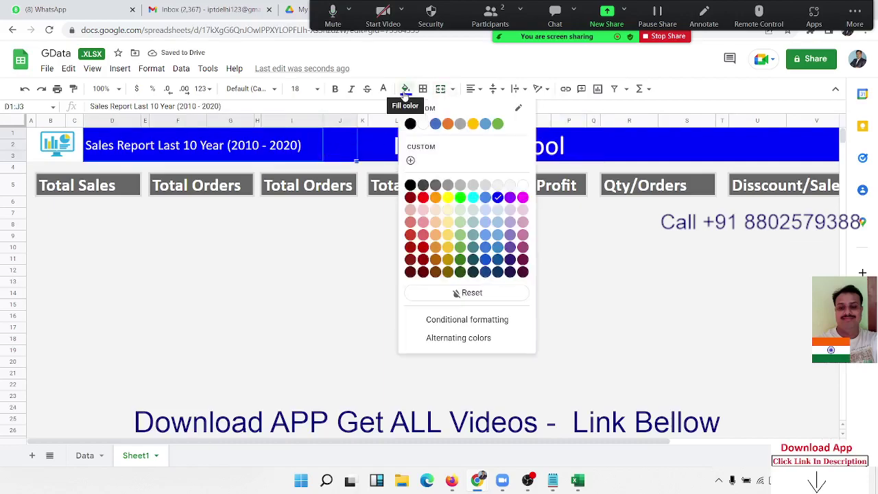
pyautogui.click(440, 89)
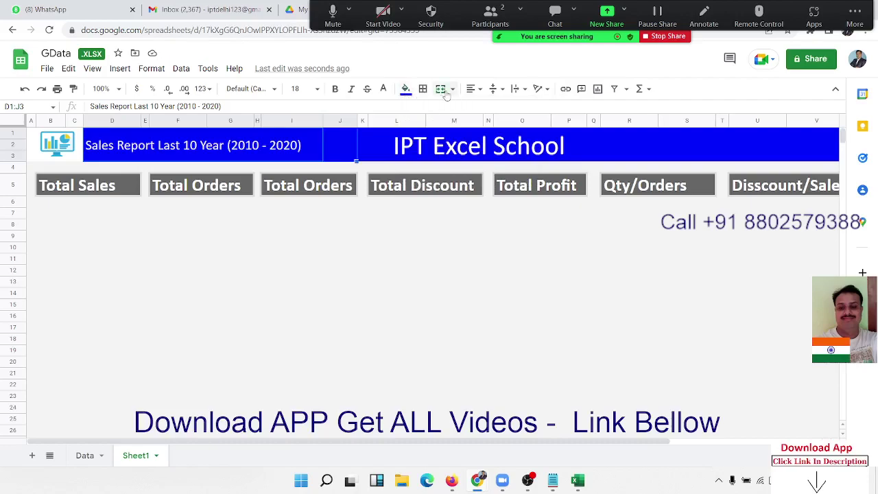
pyautogui.click(438, 204)
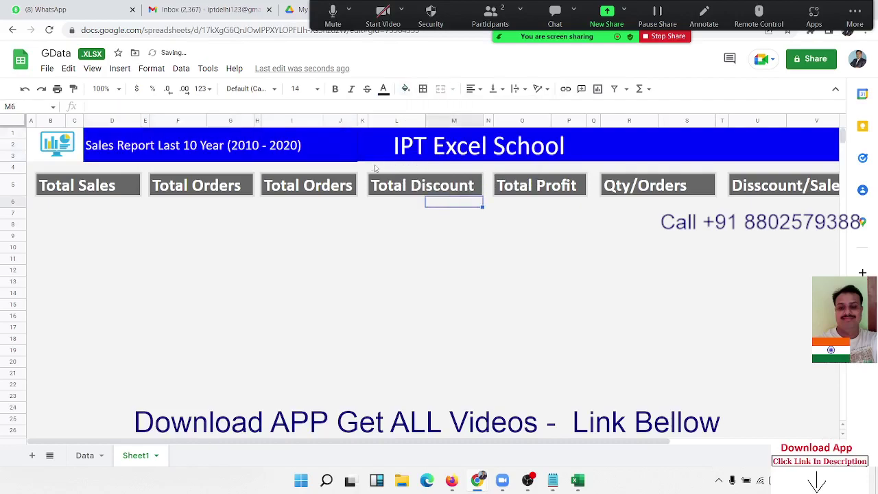
pyautogui.click(281, 225)
pyautogui.click(78, 226)
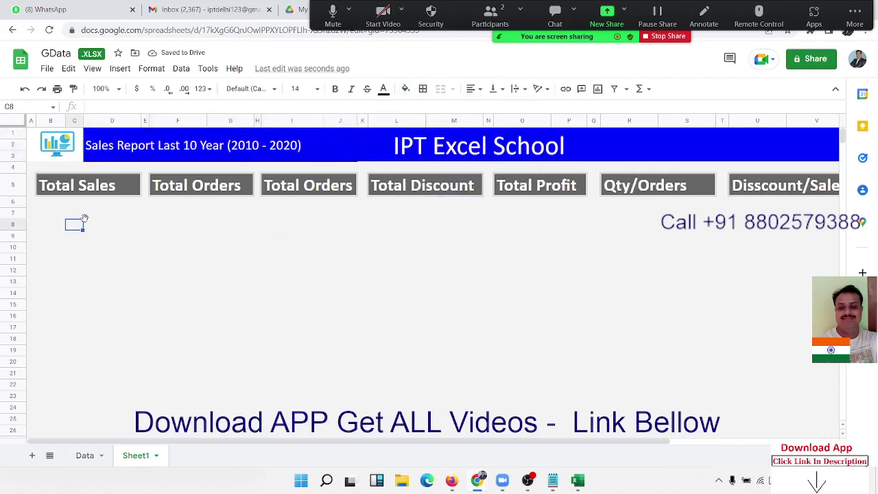
pyautogui.press('Up')
pyautogui.press('Up')
pyautogui.press('Left')
pyautogui.hotkey('shift', 'Right')
pyautogui.hotkey('shift', 'Right')
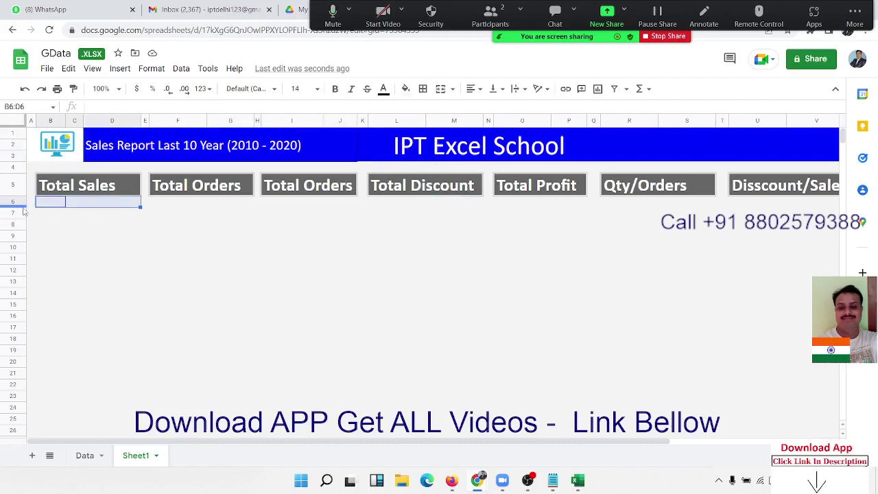
pyautogui.moveTo(22, 206); pyautogui.dragTo(22, 219)
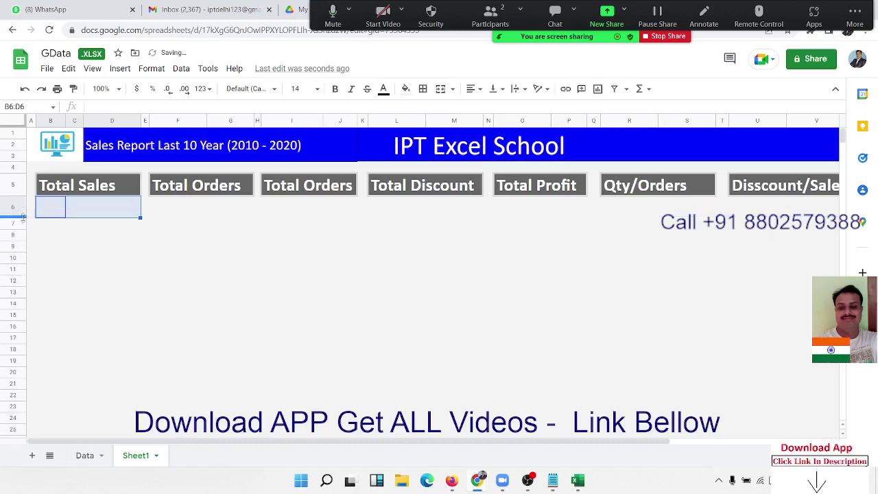
pyautogui.click(89, 231)
pyautogui.moveTo(61, 209); pyautogui.dragTo(97, 211)
pyautogui.click(407, 89)
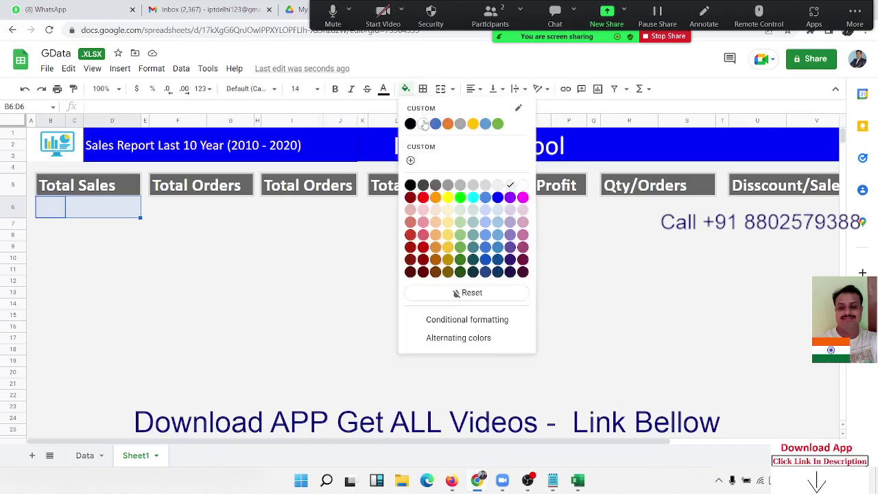
pyautogui.click(428, 123)
pyautogui.click(310, 217)
pyautogui.click(101, 216)
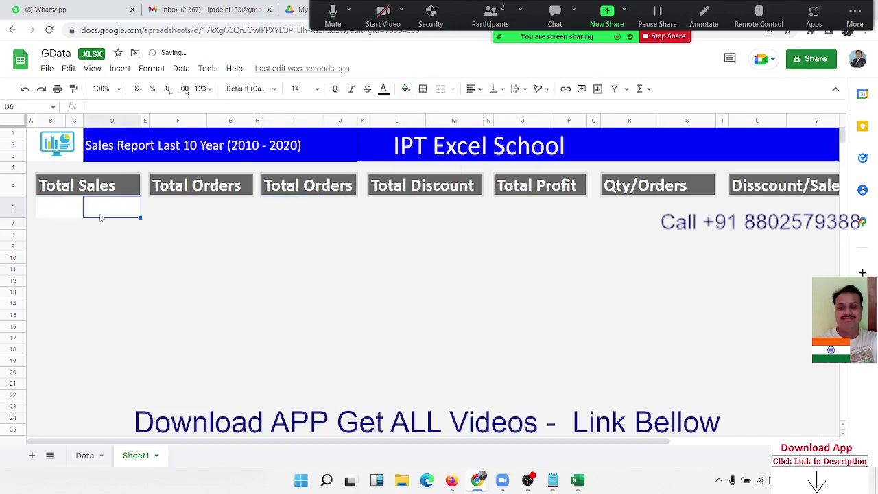
pyautogui.moveTo(62, 217); pyautogui.dragTo(97, 215)
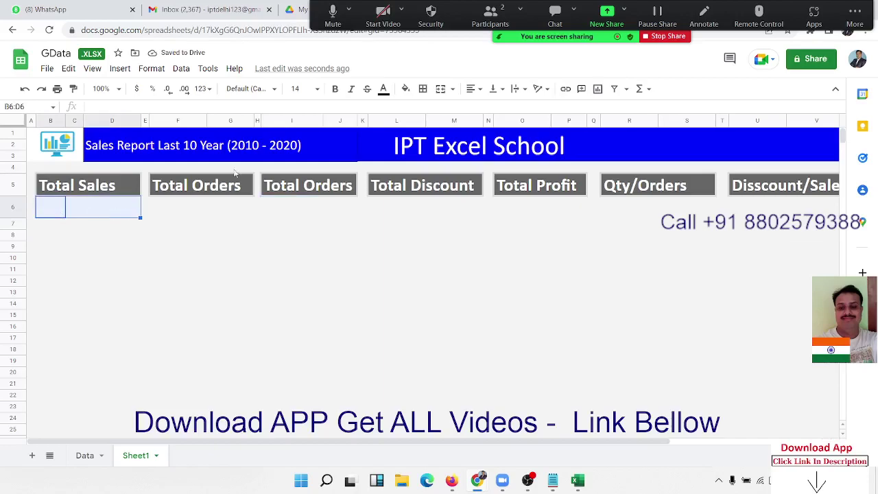
pyautogui.click(440, 88)
pyautogui.click(233, 208)
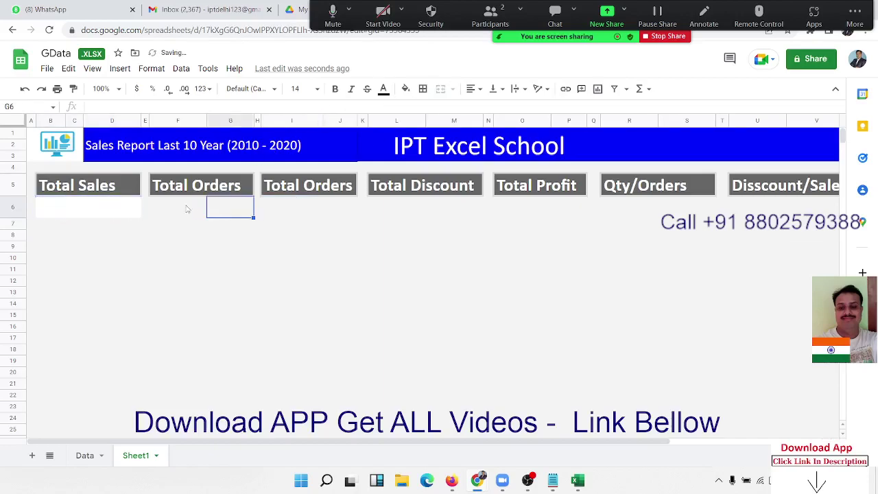
pyautogui.click(172, 209)
pyautogui.moveTo(172, 209); pyautogui.dragTo(230, 208)
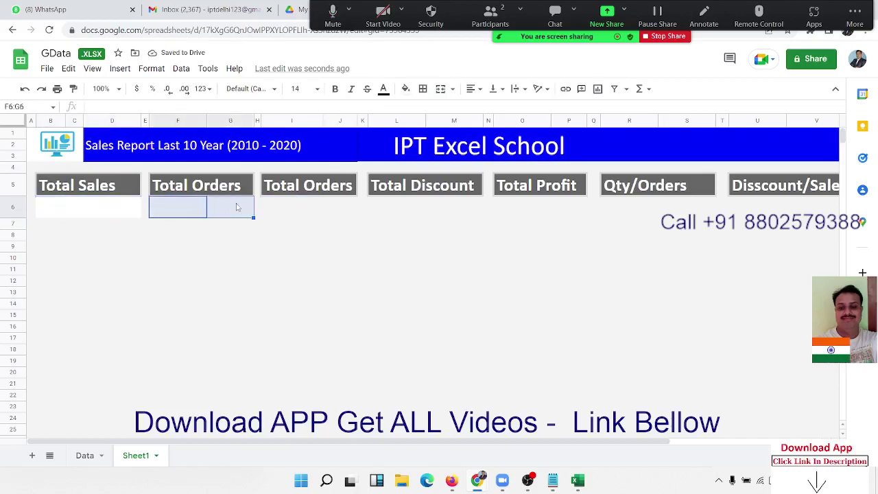
pyautogui.click(407, 89)
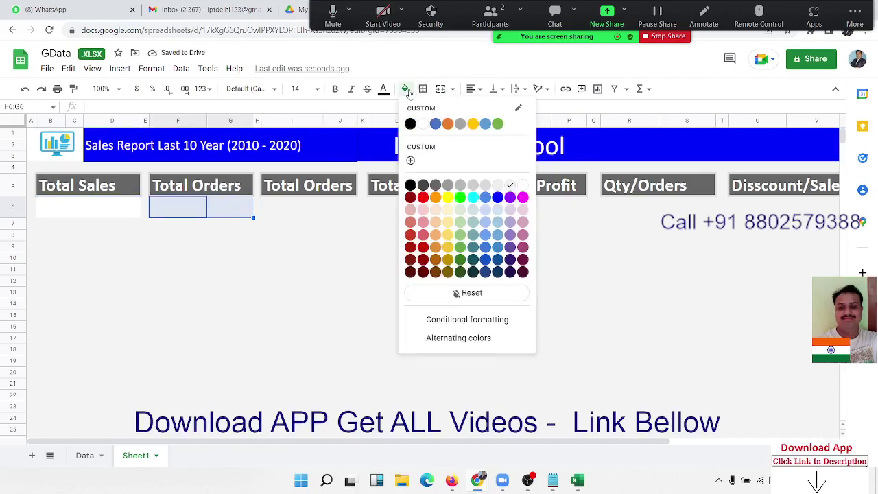
pyautogui.click(423, 123)
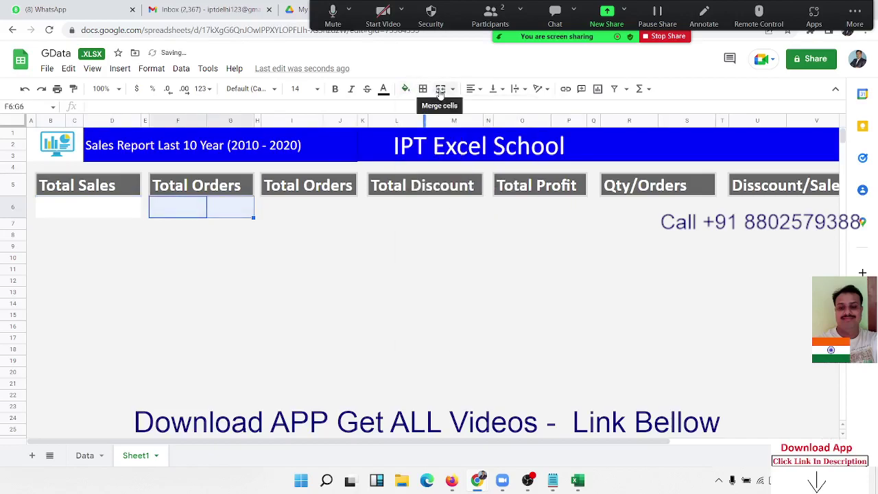
pyautogui.click(276, 316)
pyautogui.click(112, 210)
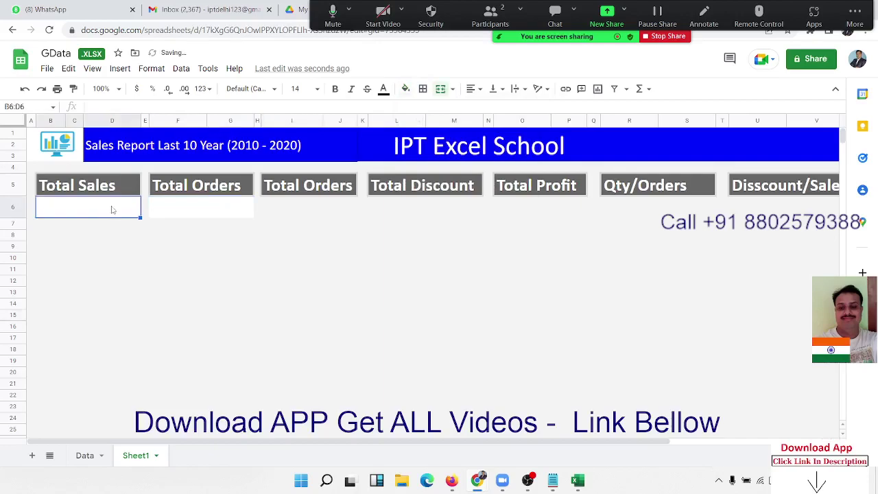
pyautogui.click(208, 216)
pyautogui.hotkey('ctrl', 'c')
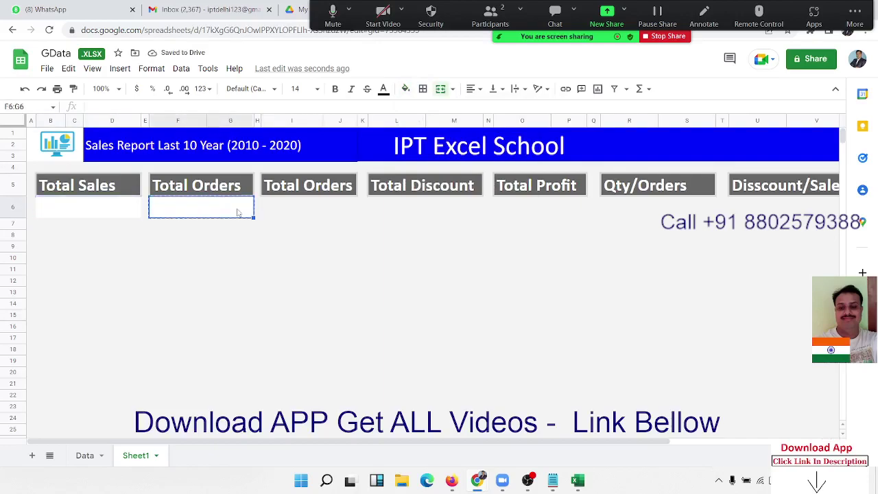
pyautogui.press('Right')
pyautogui.press('Right')
pyautogui.hotkey('ctrl', 'v')
pyautogui.press('Right')
pyautogui.press('Right')
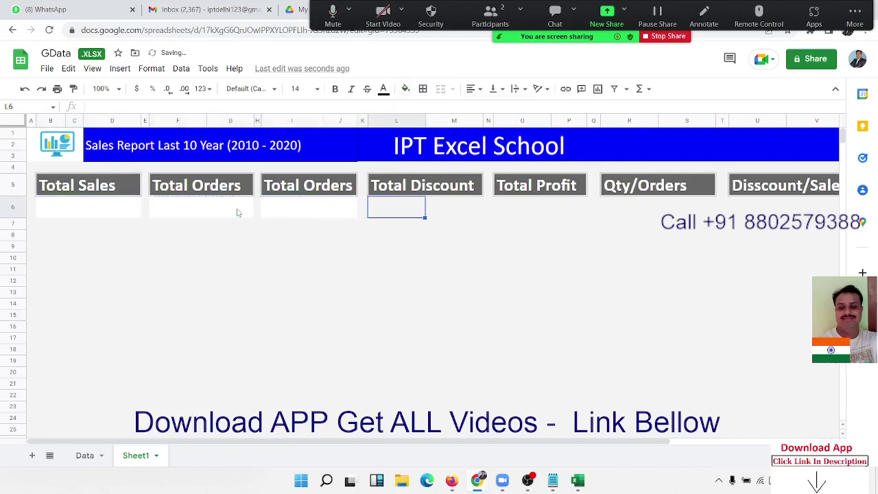
pyautogui.hotkey('ctrl', 'v')
pyautogui.press('Right')
pyautogui.press('Right')
pyautogui.hotkey('ctrl', 'v')
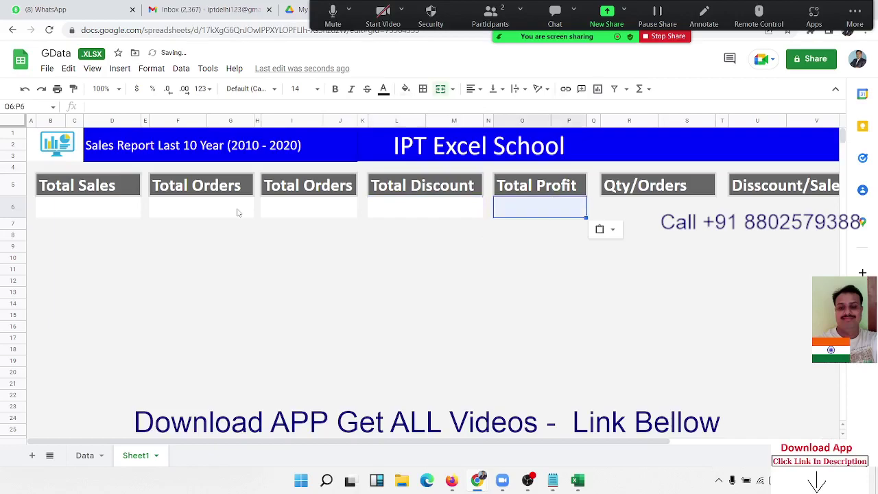
pyautogui.press('Right')
pyautogui.press('Right')
pyautogui.hotkey('ctrl', 'v')
pyautogui.press('Right')
pyautogui.press('Right')
pyautogui.hotkey('ctrl', 'v')
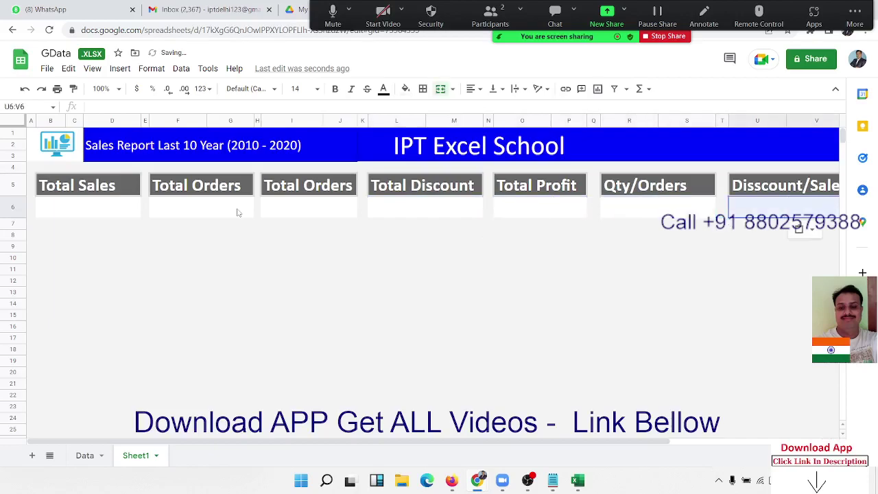
pyautogui.press('Right')
pyautogui.press('Right')
pyautogui.hotkey('ctrl', 'v')
pyautogui.press('Right')
pyautogui.press('Right')
pyautogui.press('Left')
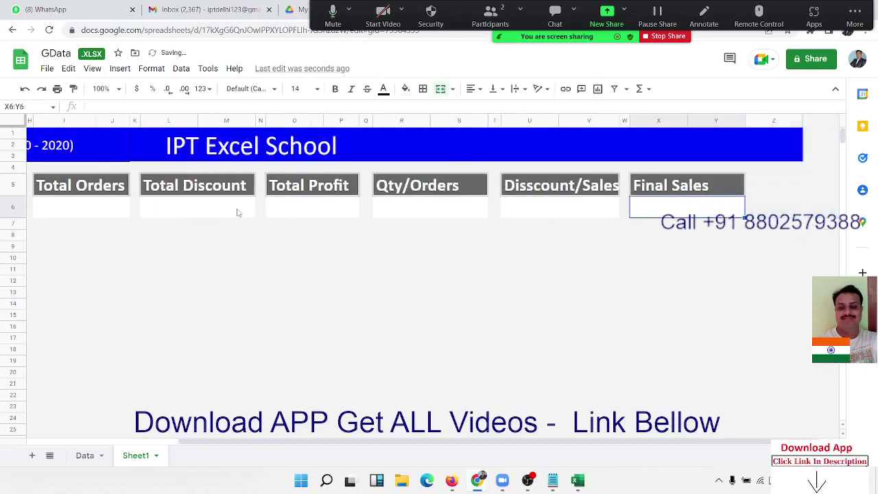
pyautogui.press('Left')
pyautogui.press('Left')
pyautogui.press('Left')
pyautogui.press('Left')
pyautogui.press('Left')
pyautogui.press('Left')
pyautogui.press('Left')
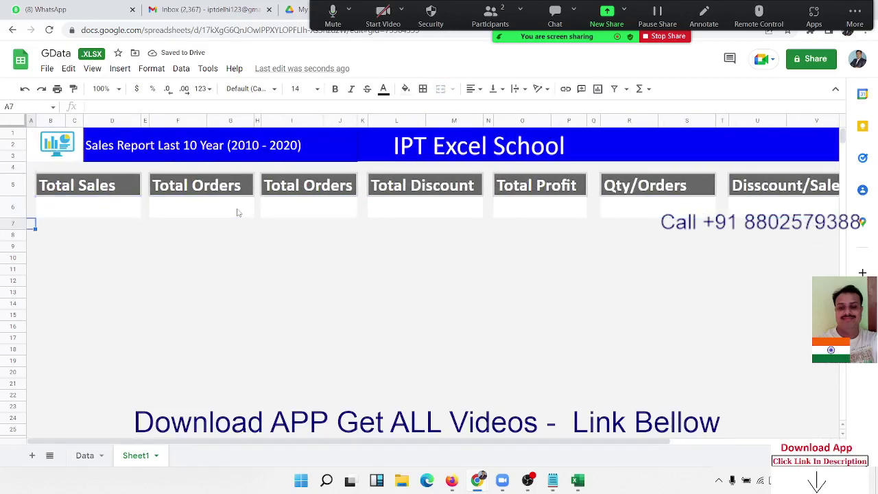
pyautogui.press('Right')
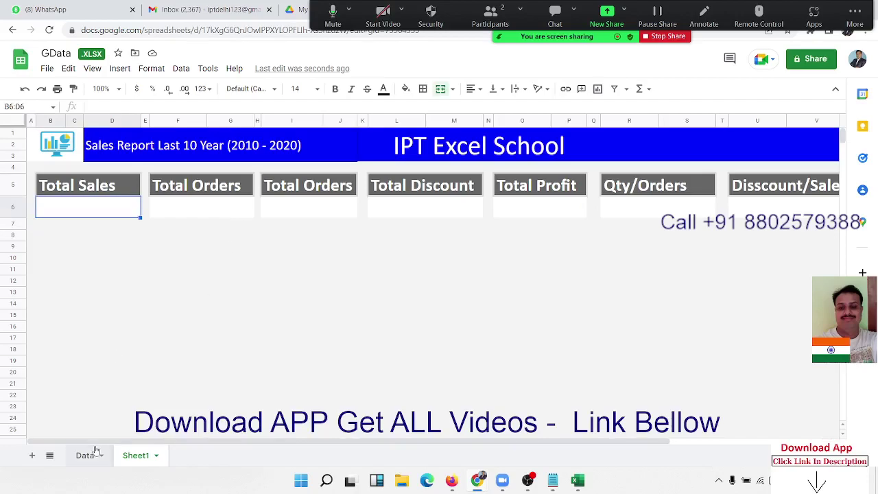
# Create an empty pivot table on a new sheet from the Data sheet's range A1:L8039.
pyautogui.click(95, 456)
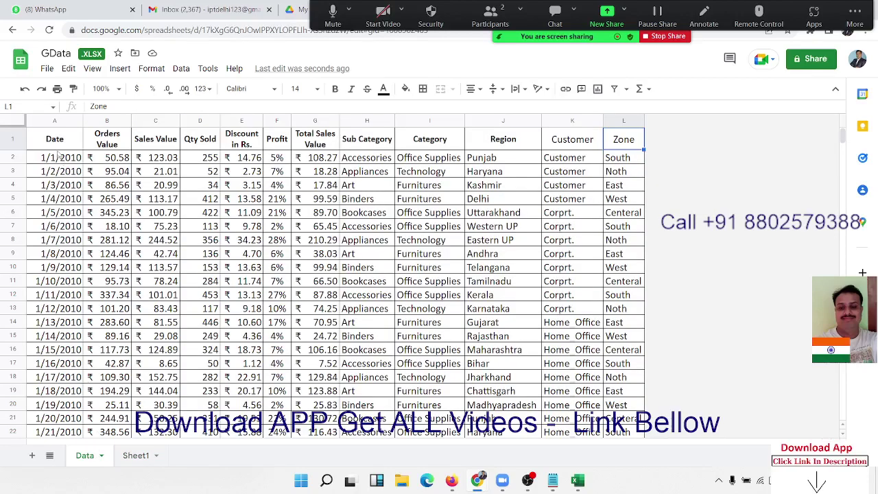
pyautogui.click(57, 145)
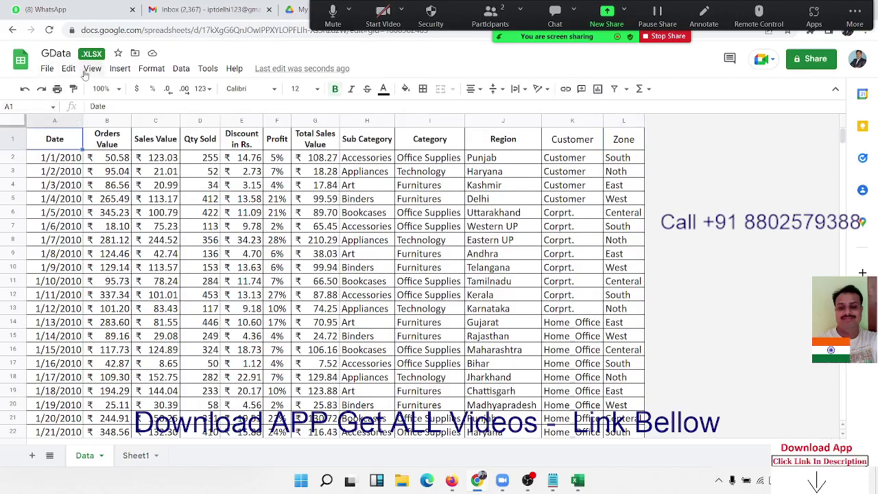
pyautogui.click(120, 69)
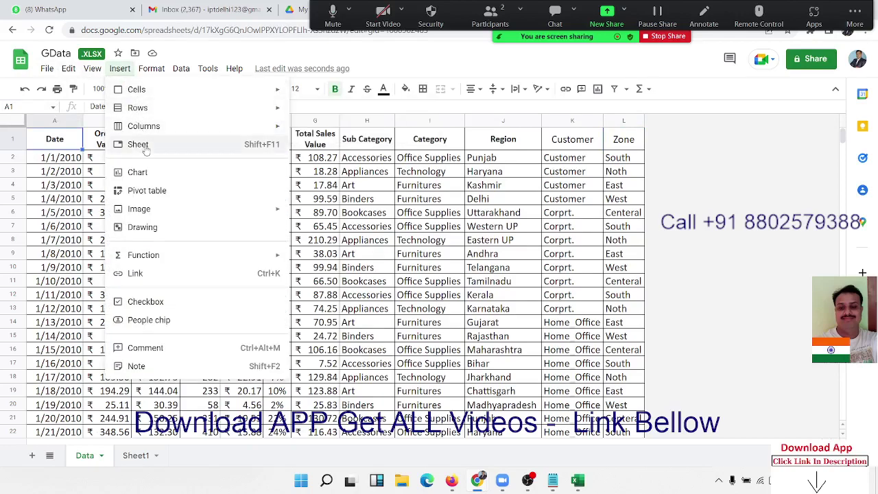
pyautogui.click(147, 191)
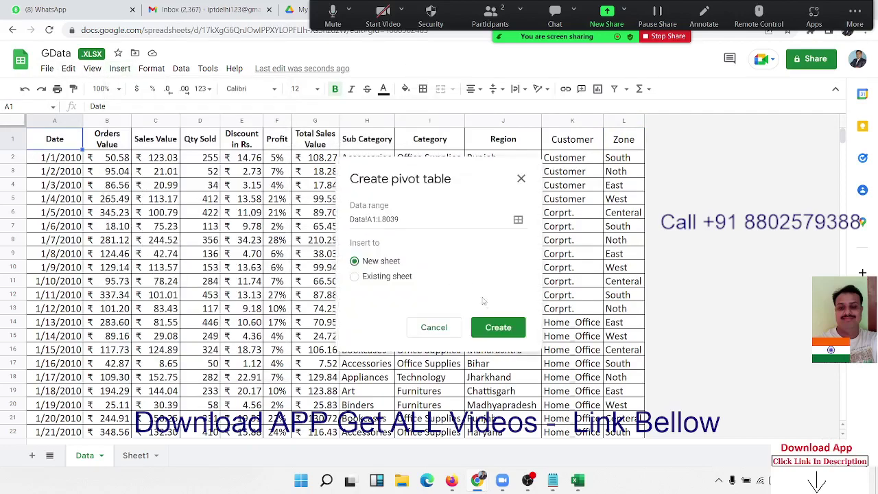
pyautogui.click(500, 327)
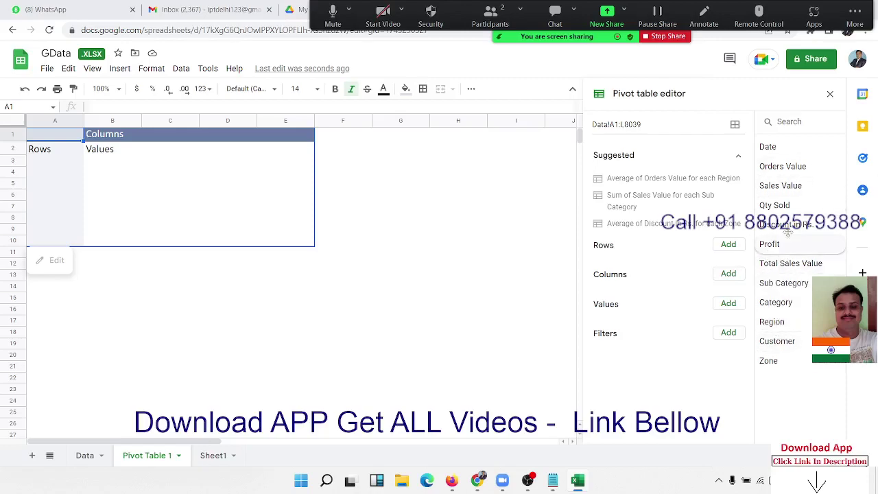
pyautogui.moveTo(796, 186); pyautogui.dragTo(732, 306)
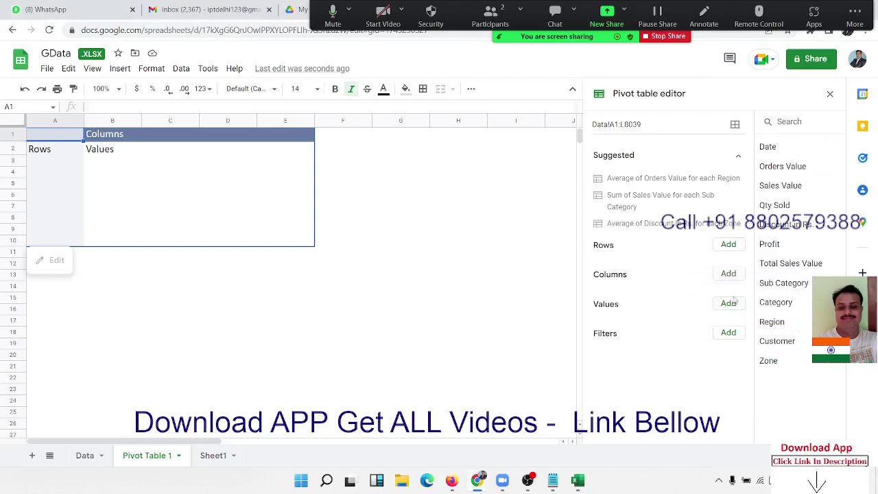
# Add Sales Value, Orders Value, Qty Sold, Discount in Rs. and Profit as pivot values.
pyautogui.click(731, 303)
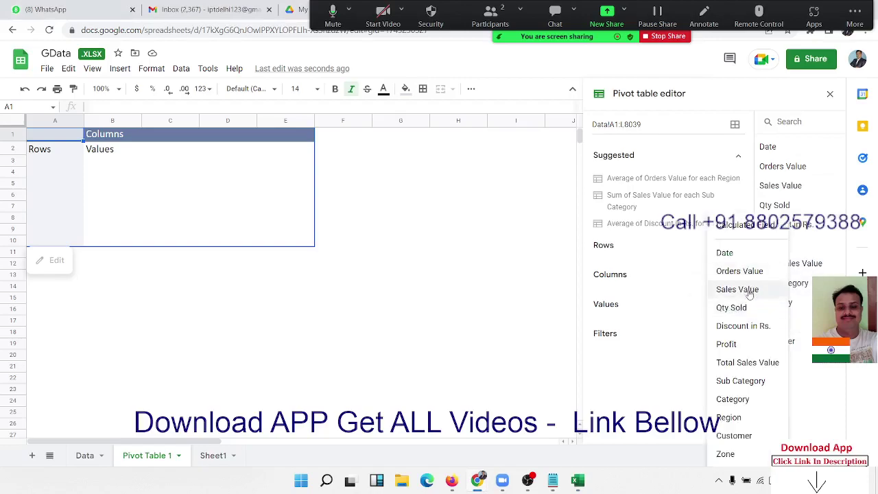
pyautogui.click(752, 290)
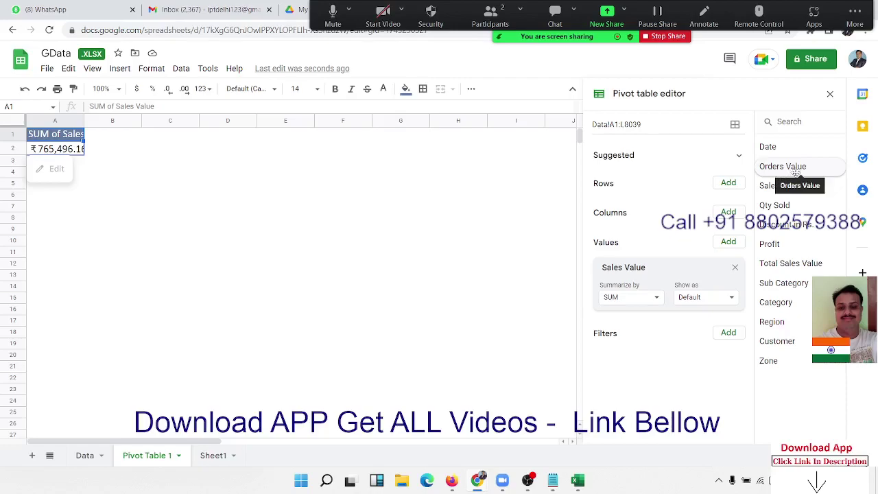
pyautogui.moveTo(778, 173)
pyautogui.mouseDown()
pyautogui.moveTo(665, 337)
pyautogui.moveTo(784, 168)
pyautogui.moveTo(751, 218)
pyautogui.mouseUp()
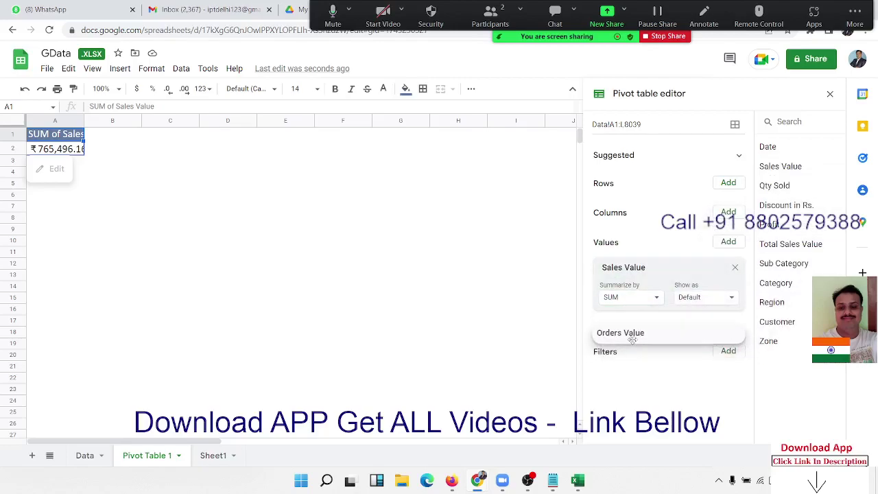
pyautogui.moveTo(752, 219); pyautogui.dragTo(626, 338)
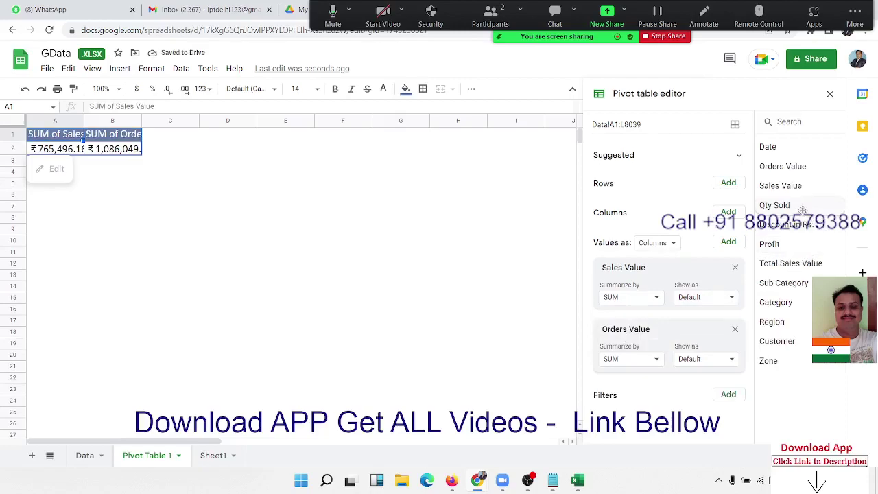
pyautogui.moveTo(802, 210)
pyautogui.mouseDown()
pyautogui.moveTo(657, 380)
pyautogui.moveTo(639, 388)
pyautogui.mouseUp()
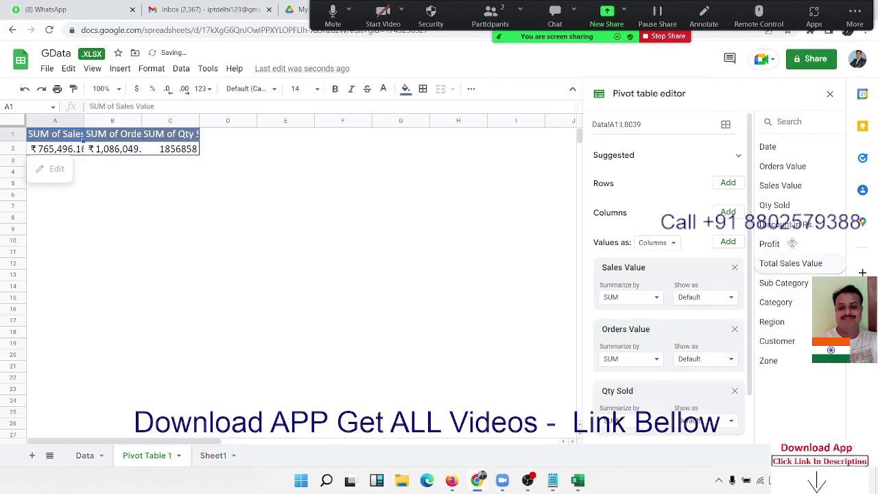
pyautogui.moveTo(785, 224)
pyautogui.mouseDown()
pyautogui.moveTo(694, 407)
pyautogui.moveTo(655, 431)
pyautogui.mouseUp()
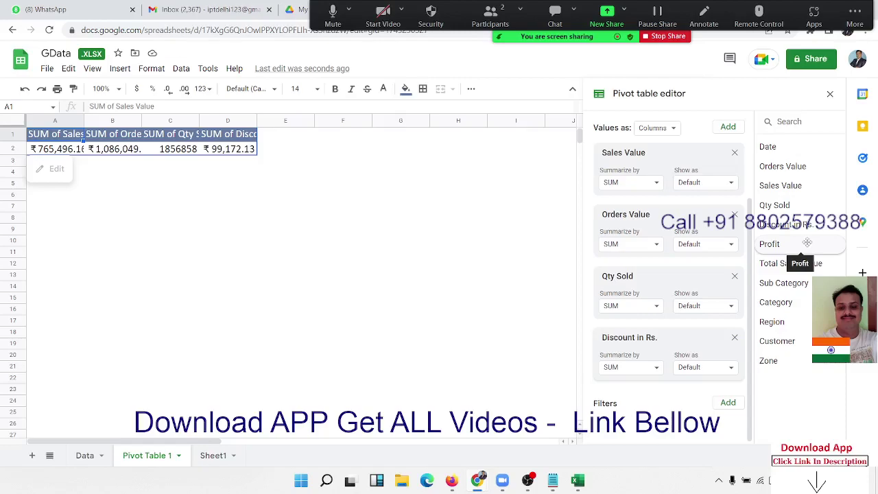
pyautogui.moveTo(808, 242); pyautogui.dragTo(659, 390)
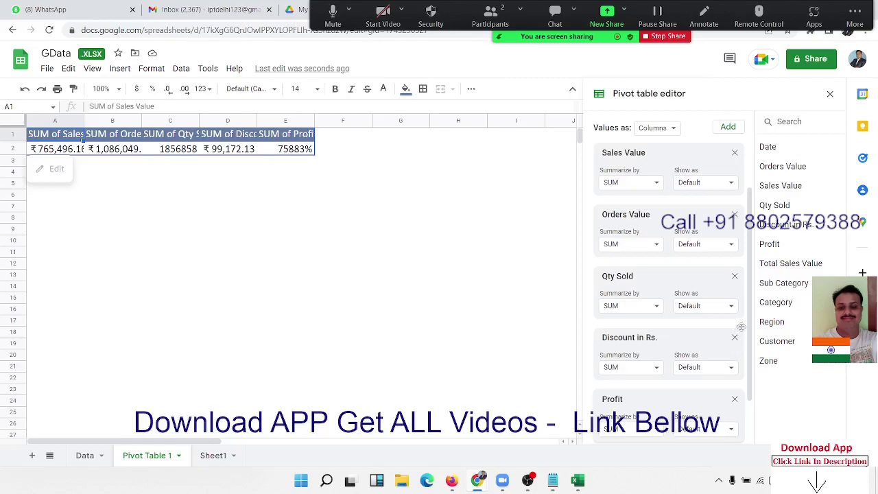
pyautogui.scroll(-2, 738, 323)
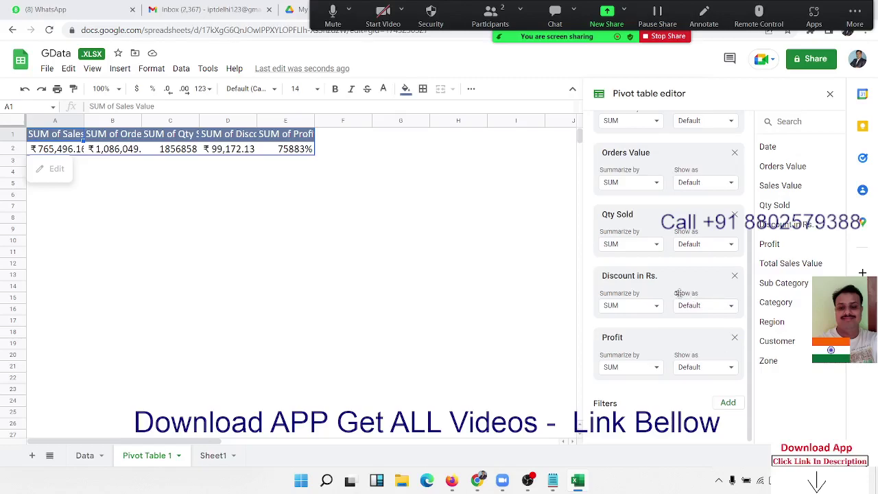
# Summarise Profit by AVERAGE and check the pivot totals in A2:E2.
pyautogui.click(300, 151)
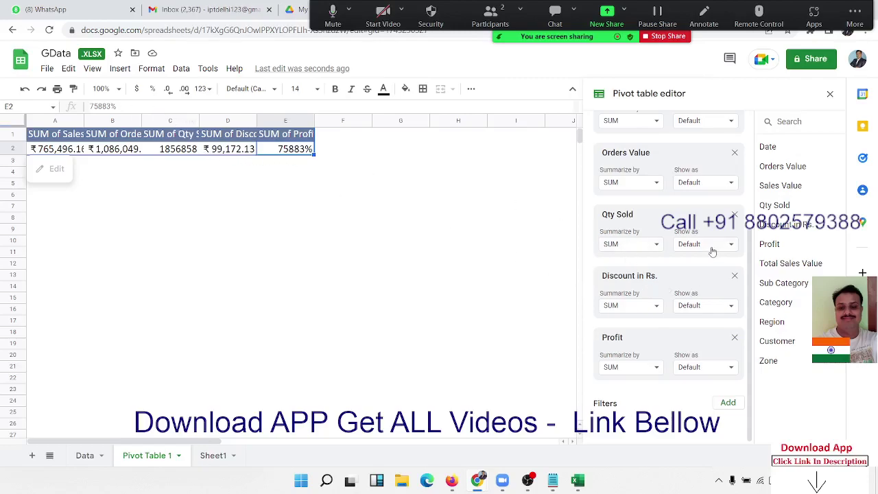
pyautogui.click(711, 370)
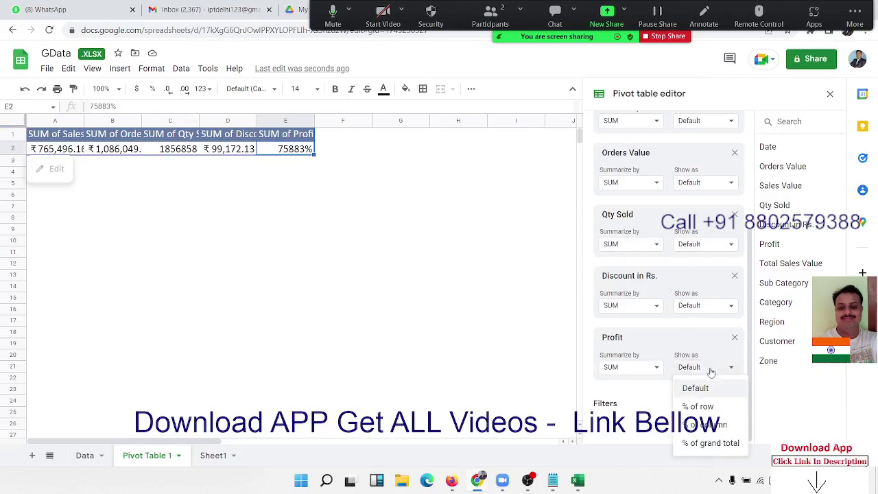
pyautogui.click(653, 369)
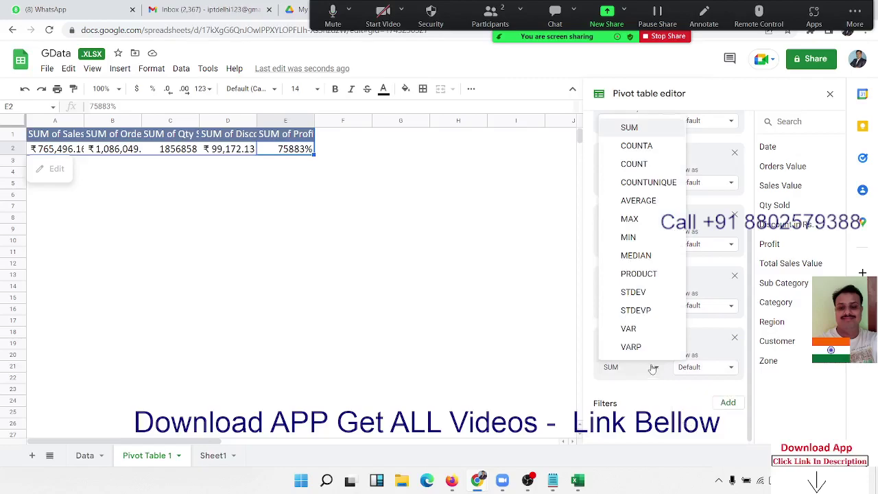
pyautogui.click(652, 201)
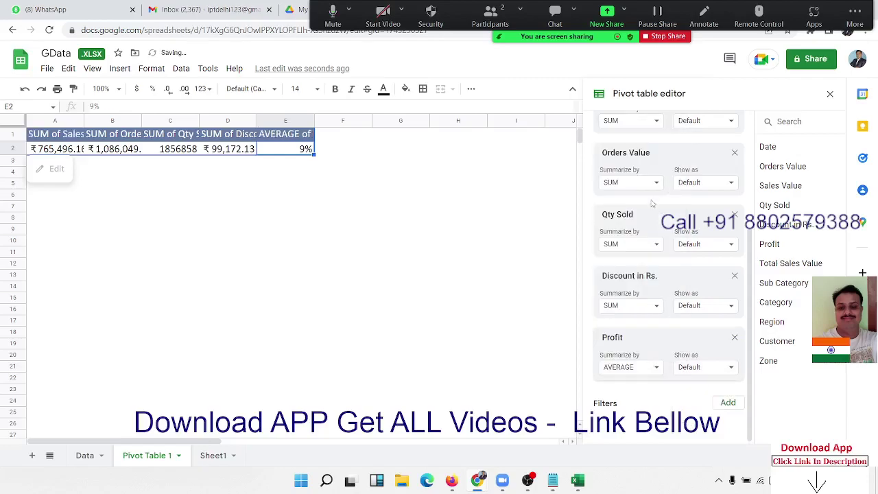
pyautogui.click(216, 154)
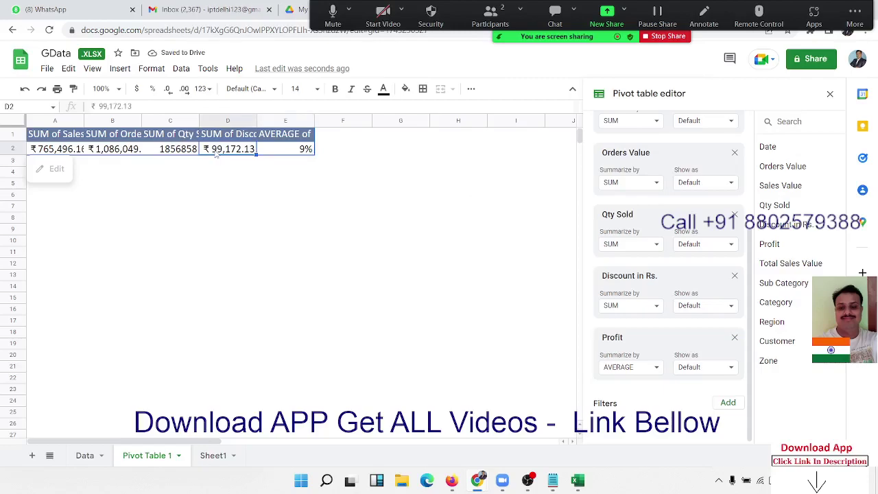
pyautogui.click(179, 154)
pyautogui.click(107, 154)
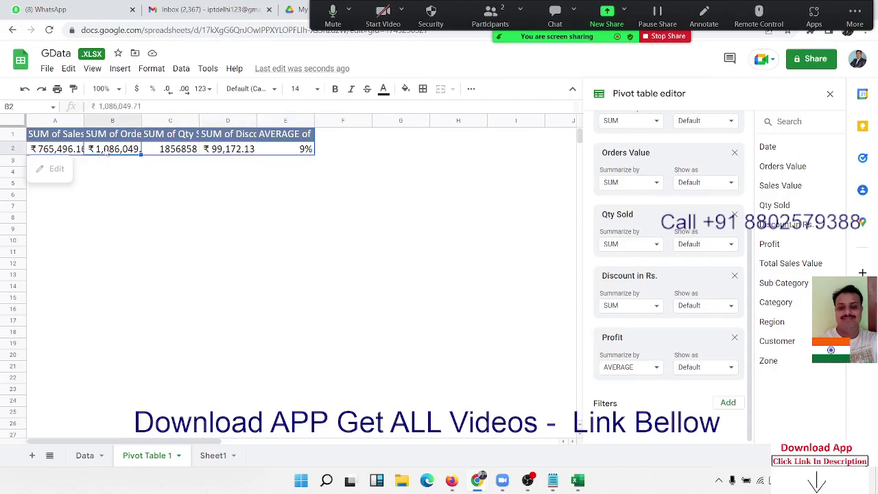
pyautogui.press('Left')
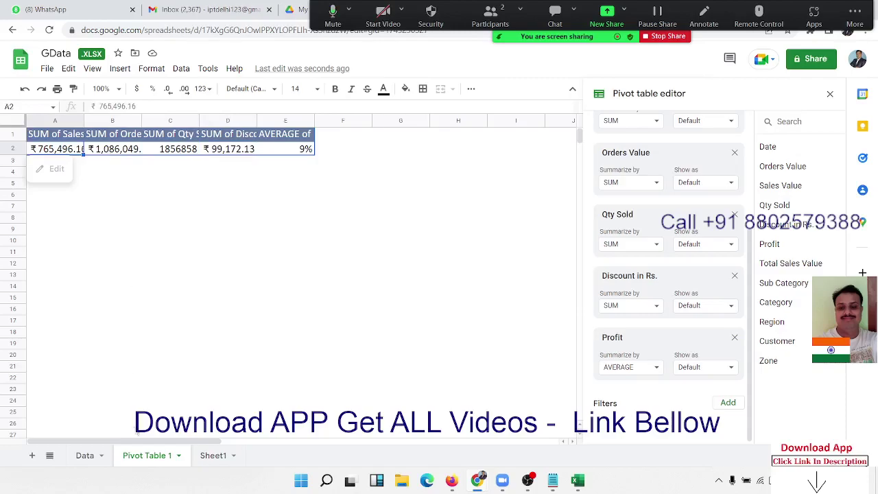
pyautogui.click(206, 459)
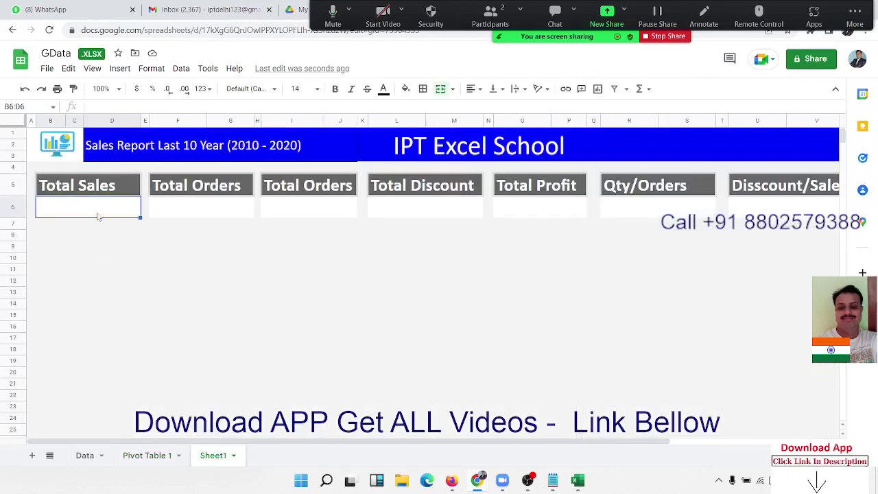
# Link Sheet1 B6 to 'Pivot Table 1'!A2 so Total Sales shows ₹765,496.16.
pyautogui.write('=')
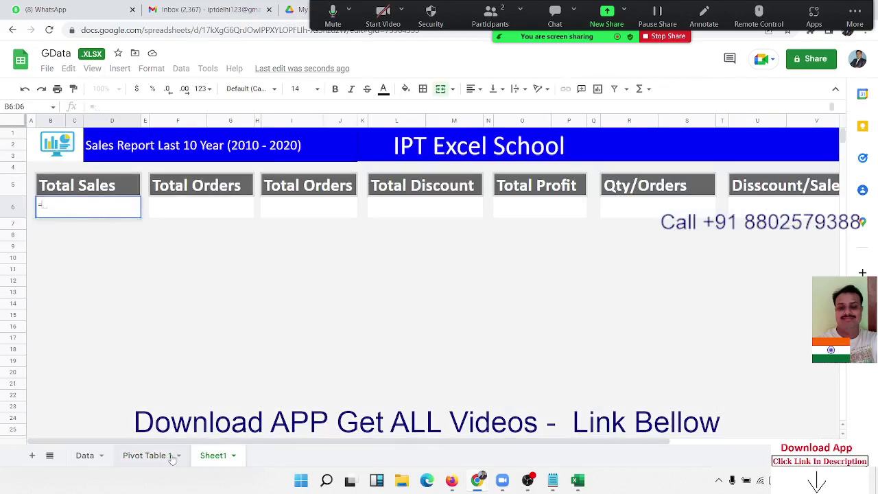
pyautogui.click(172, 458)
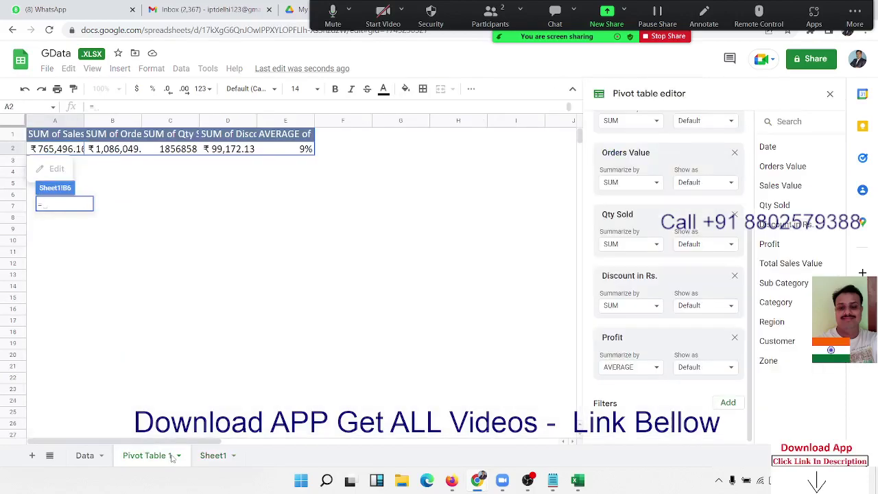
pyautogui.click(68, 149)
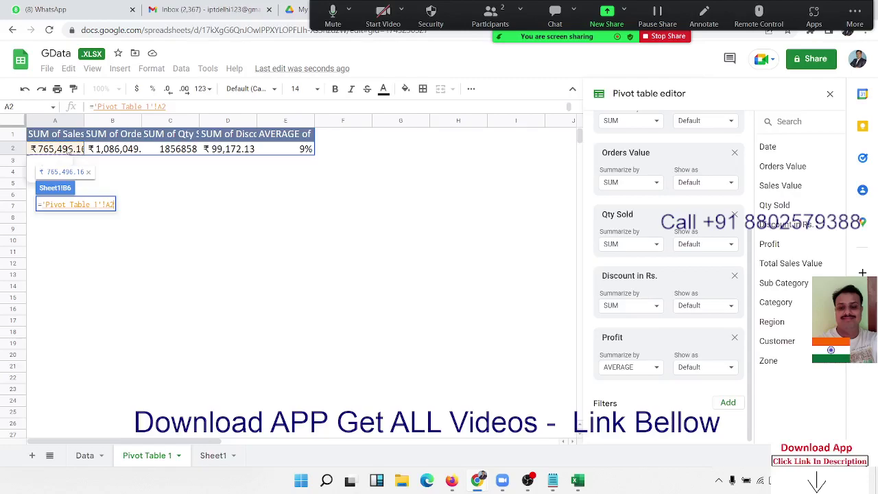
pyautogui.press('Return')
pyautogui.click(106, 261)
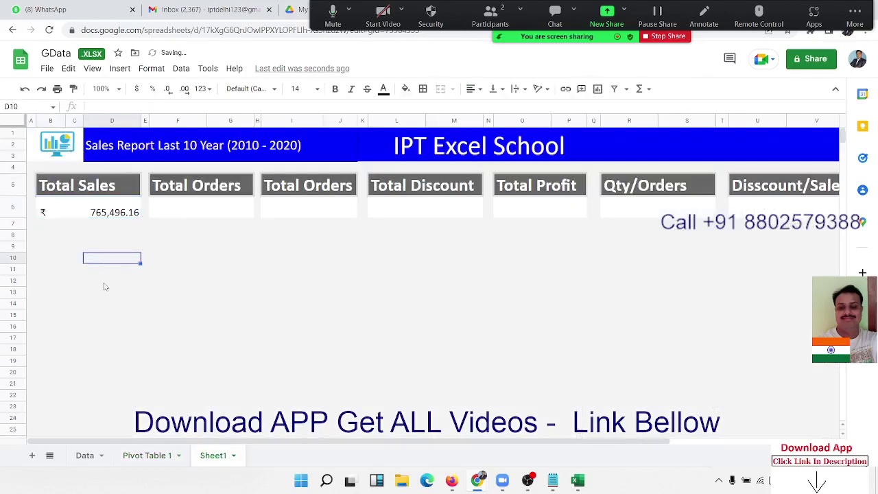
pyautogui.click(107, 214)
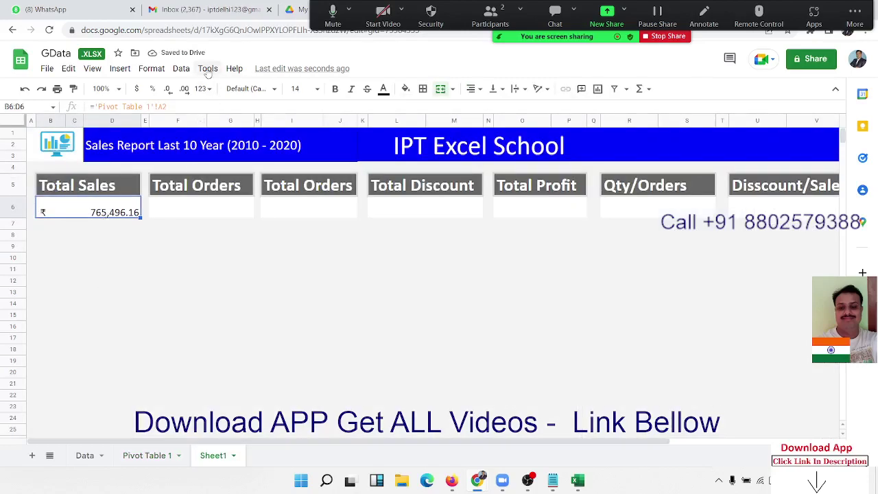
# Apply the custom number format 00 "K" to Total Sales, displaying 765496 K.
pyautogui.click(141, 72)
pyautogui.moveTo(172, 117)
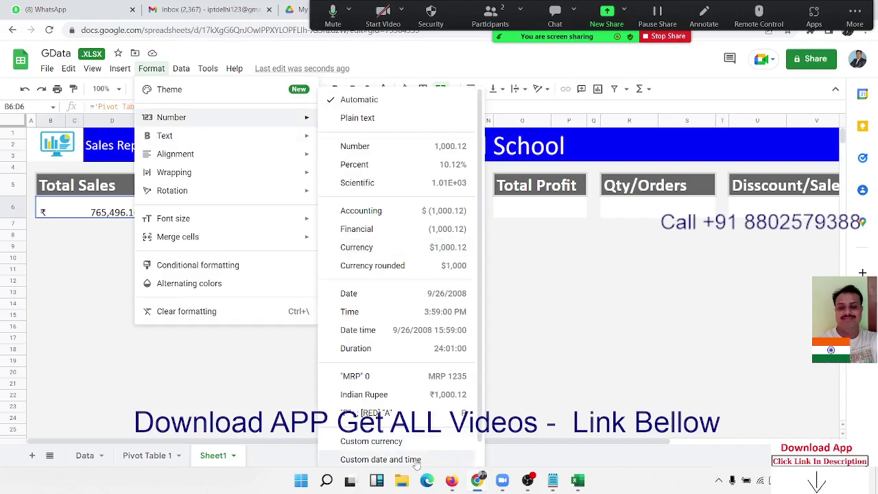
pyautogui.scroll(-1, 420, 458)
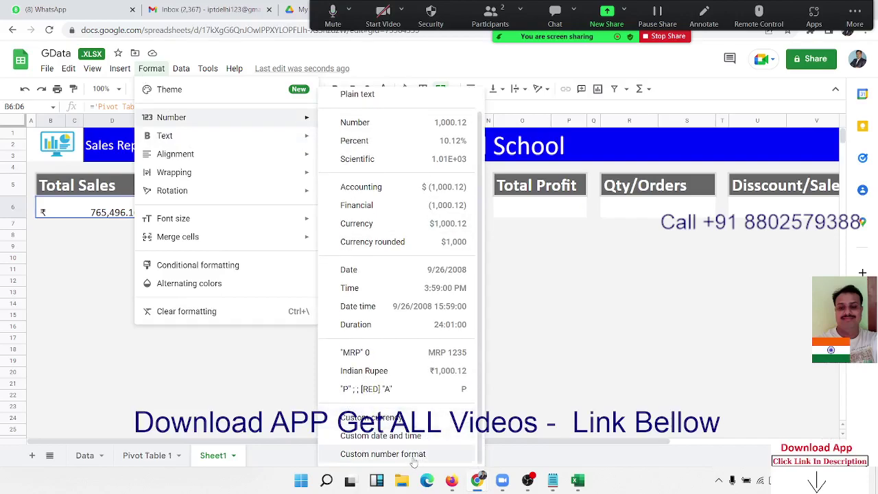
pyautogui.click(414, 457)
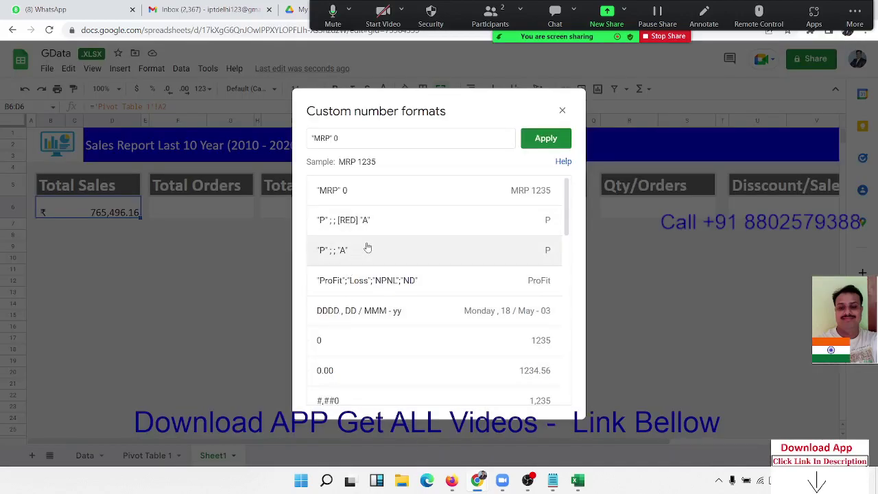
pyautogui.click(351, 141)
pyautogui.moveTo(350, 142); pyautogui.dragTo(311, 144)
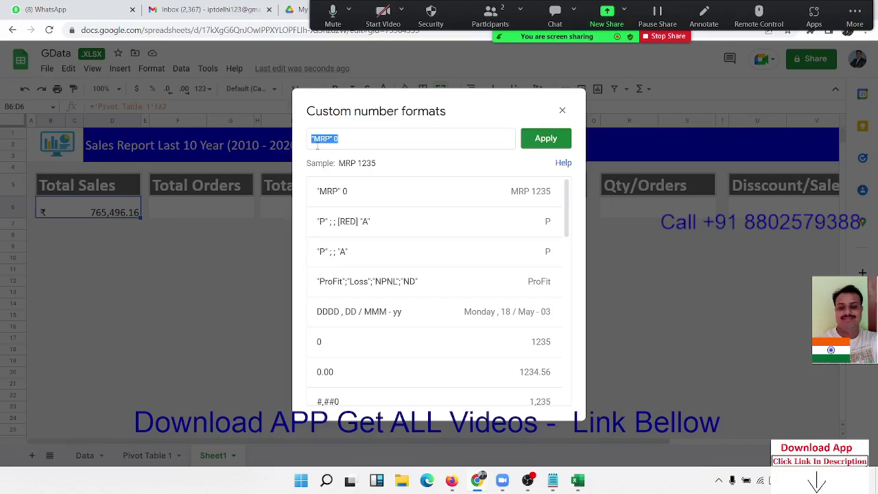
pyautogui.write('0')
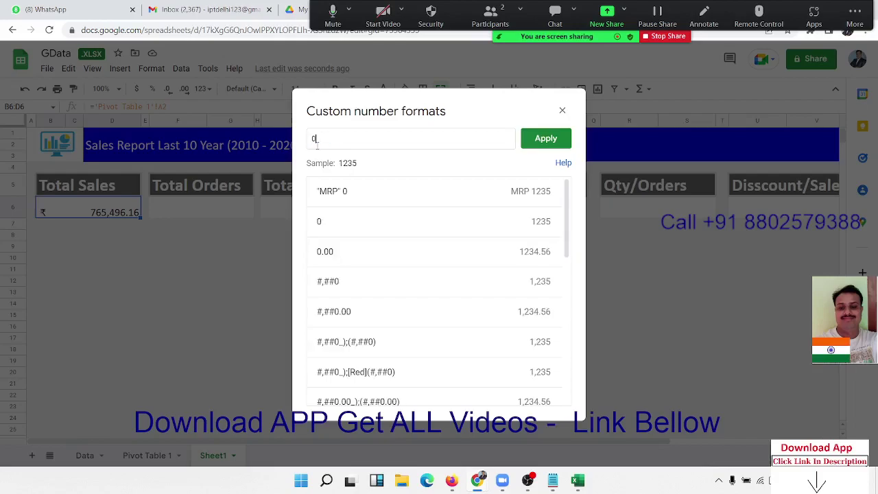
pyautogui.write('0 "K')
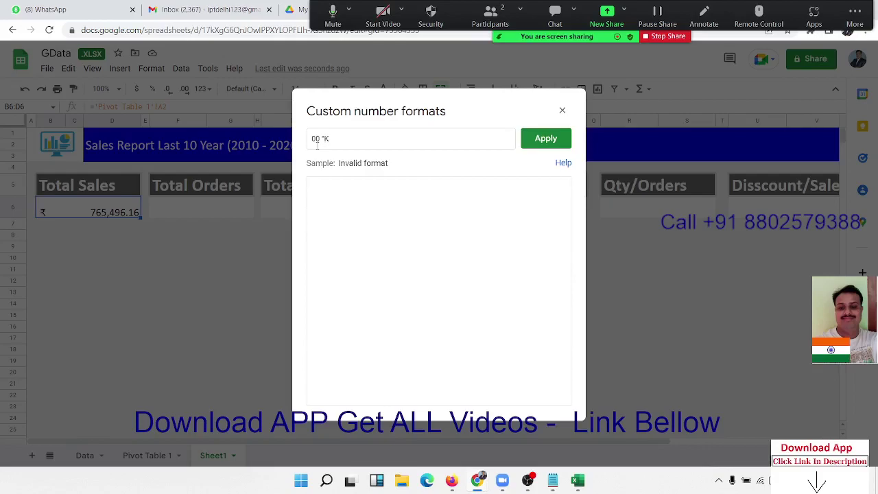
pyautogui.write('"')
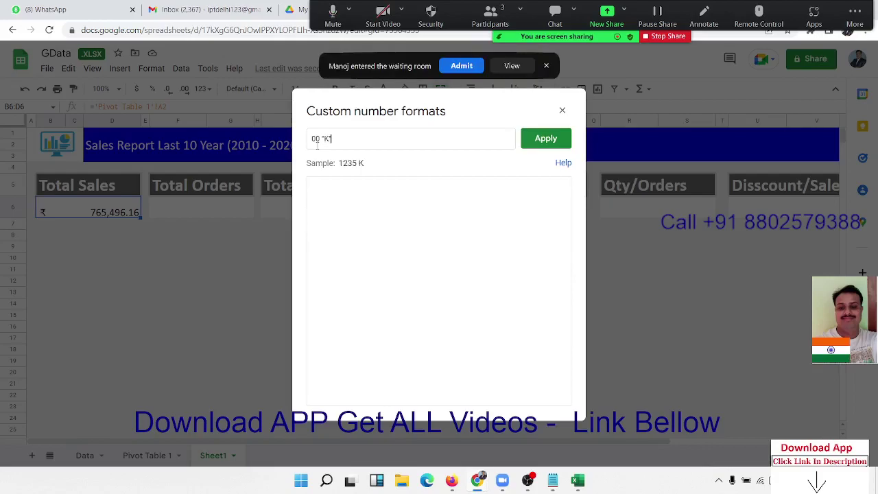
pyautogui.click(543, 142)
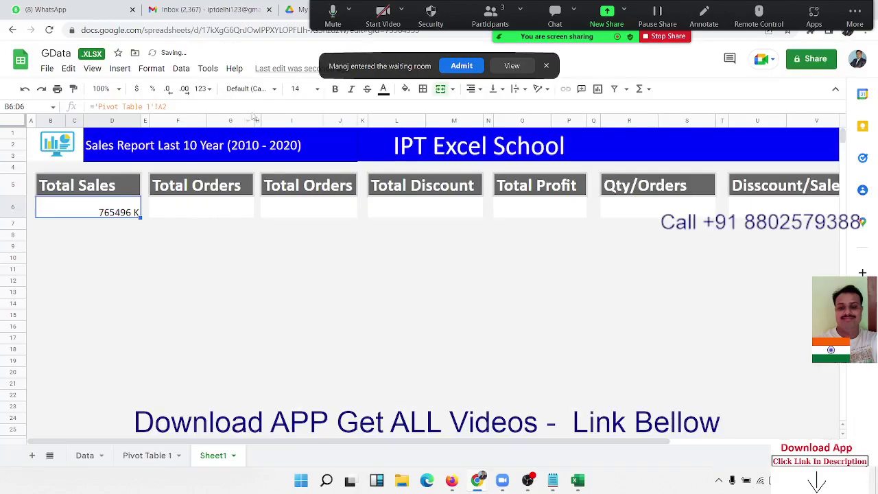
# Centre the Total Sales value horizontally and vertically in its box.
pyautogui.click(473, 93)
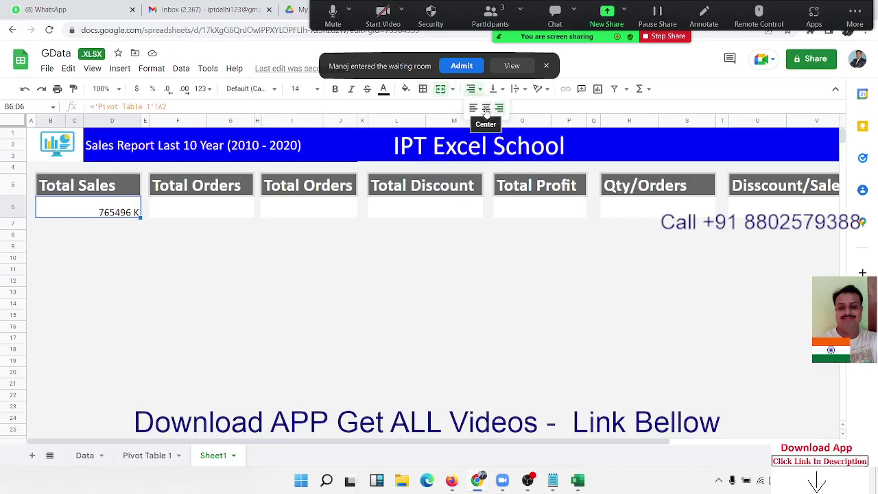
pyautogui.click(486, 110)
pyautogui.click(493, 89)
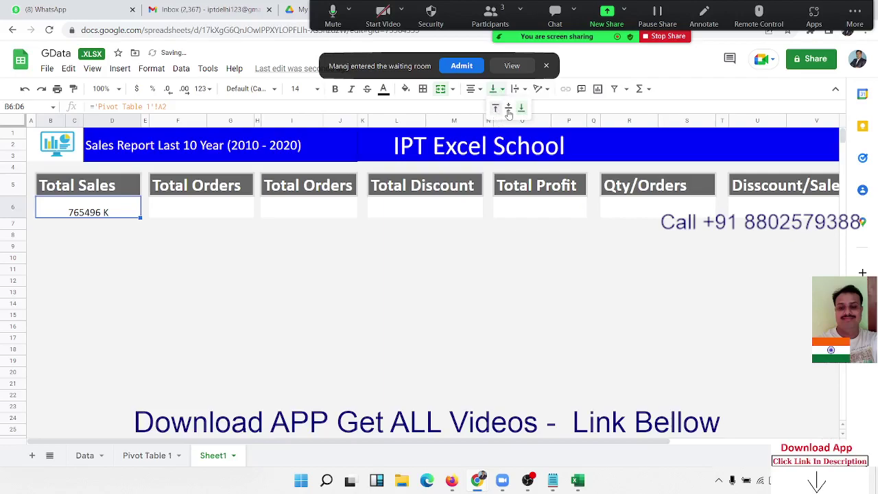
pyautogui.click(509, 110)
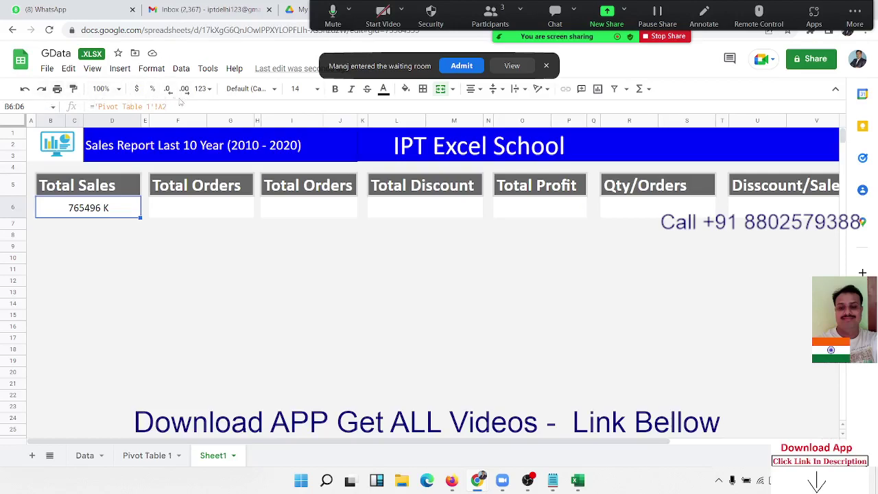
# Make the Total Sales value bold at font size 24.
pyautogui.click(297, 89)
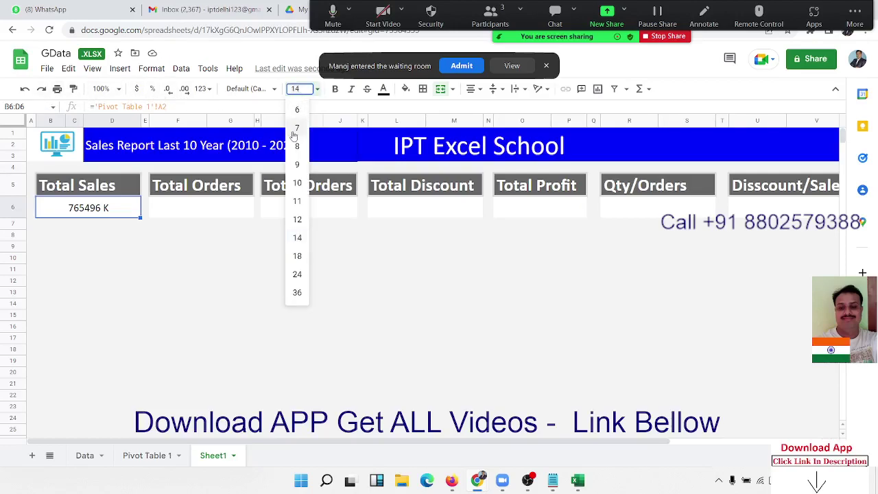
pyautogui.click(297, 221)
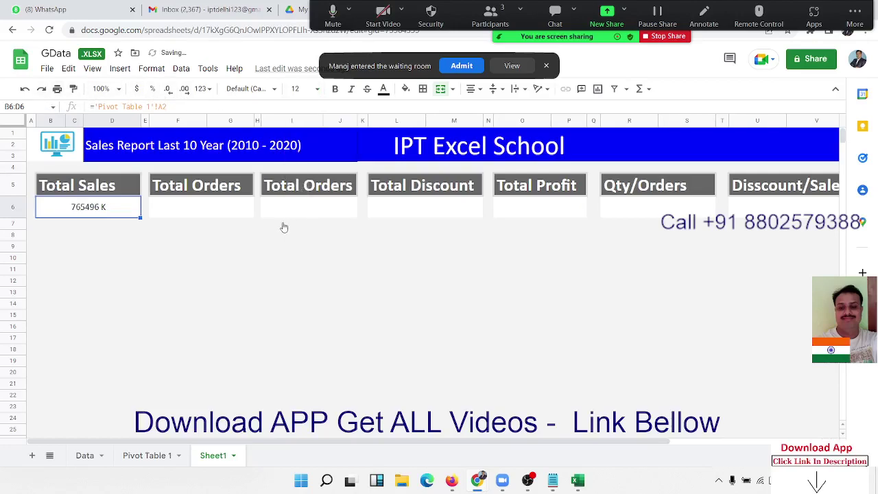
pyautogui.click(318, 89)
pyautogui.click(297, 273)
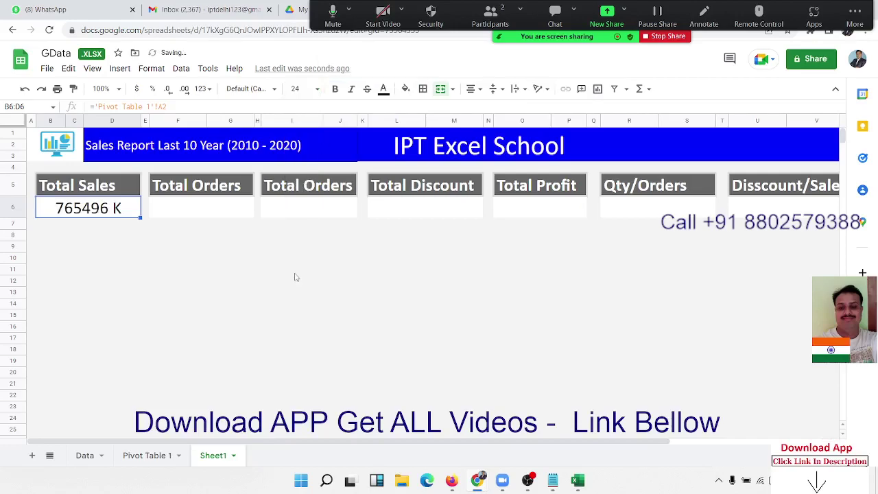
pyautogui.click(335, 89)
pyautogui.click(228, 250)
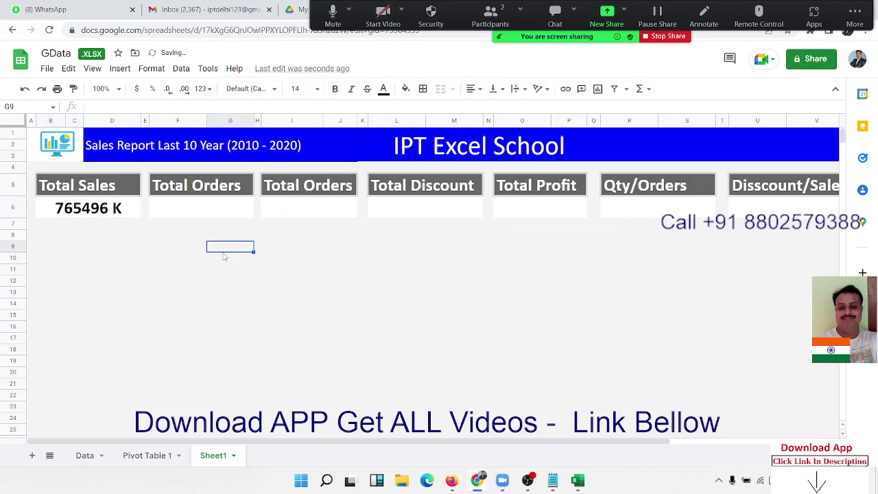
pyautogui.click(201, 213)
# Point the Total Orders value F6 at 'Pivot Table 1'!B2.
pyautogui.write('=')
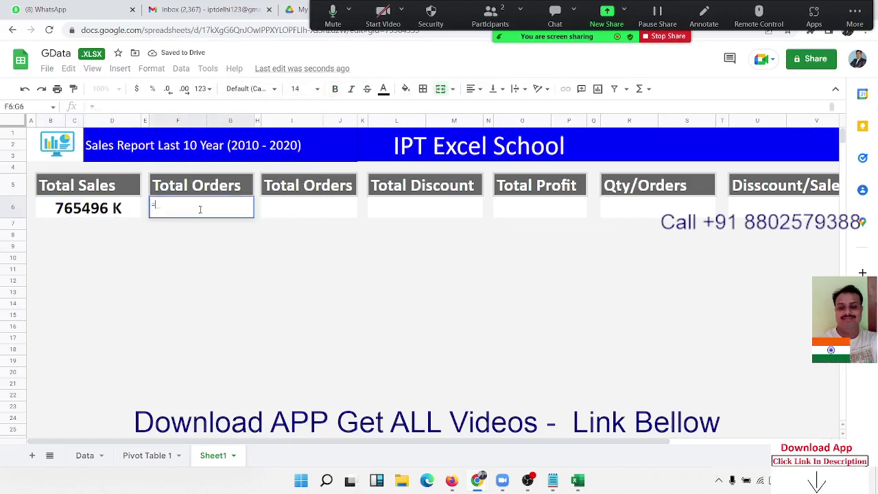
pyautogui.click(147, 456)
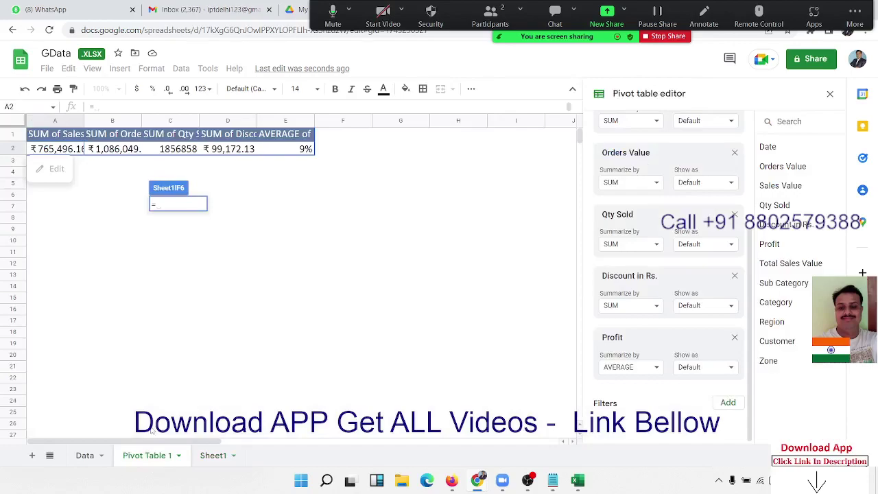
pyautogui.click(110, 153)
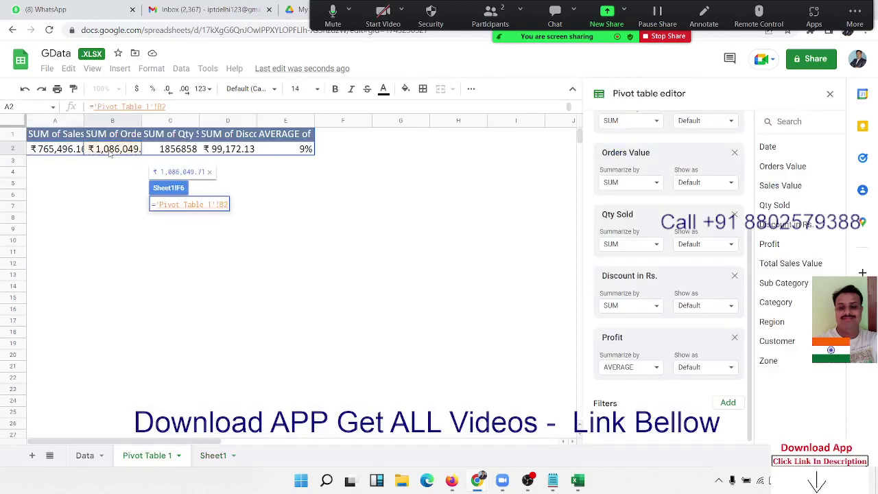
pyautogui.press('Return')
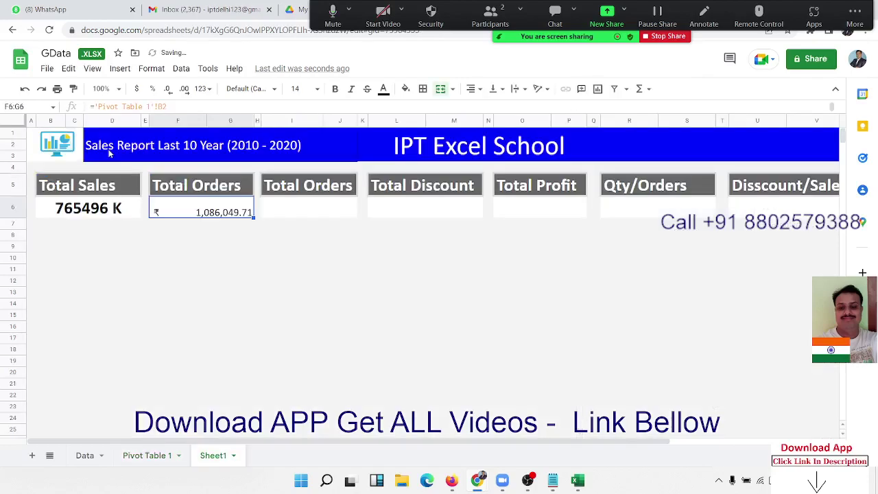
# Paint the Total Sales formatting onto Total Orders so it shows 1086050 K.
pyautogui.click(113, 211)
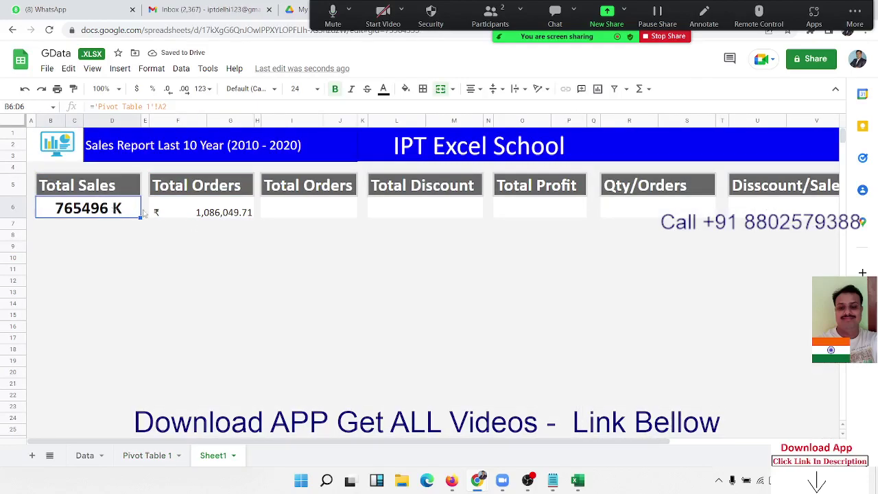
pyautogui.click(184, 214)
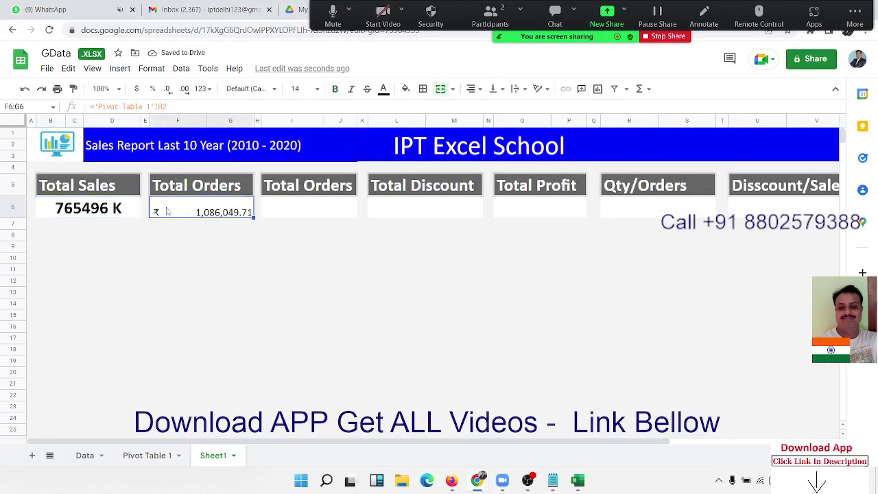
pyautogui.click(101, 208)
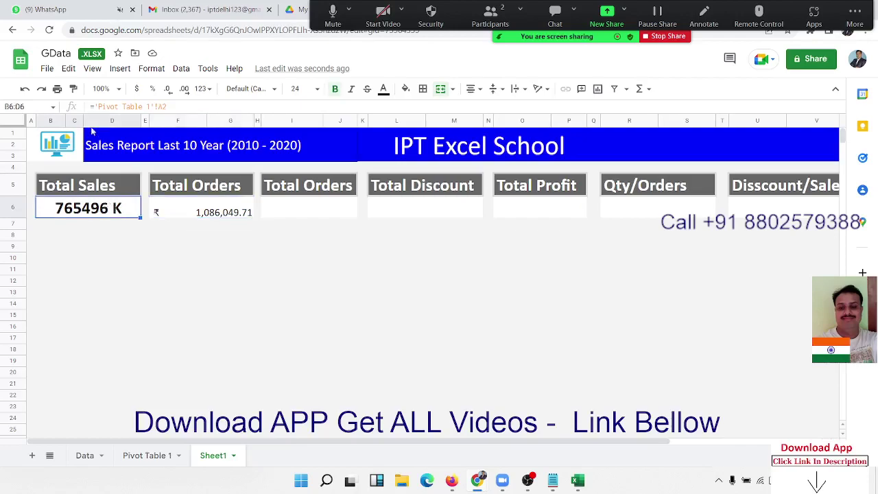
pyautogui.click(74, 90)
pyautogui.click(173, 213)
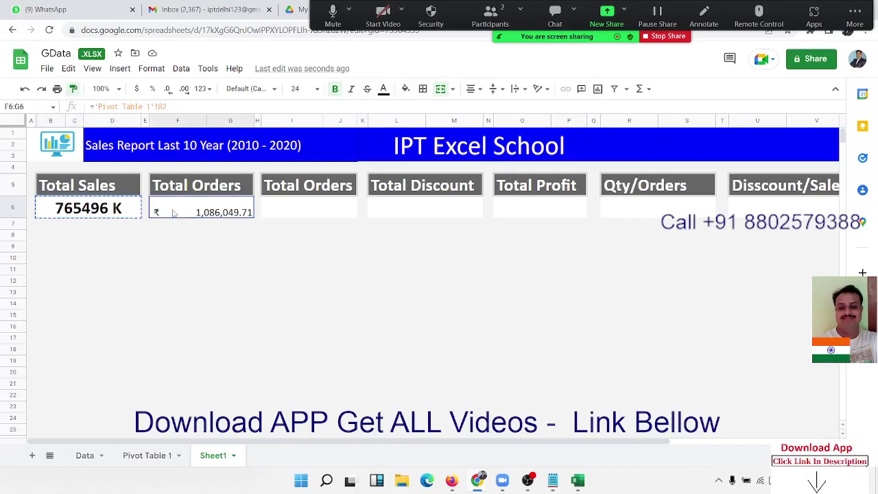
pyautogui.click(197, 240)
pyautogui.click(199, 209)
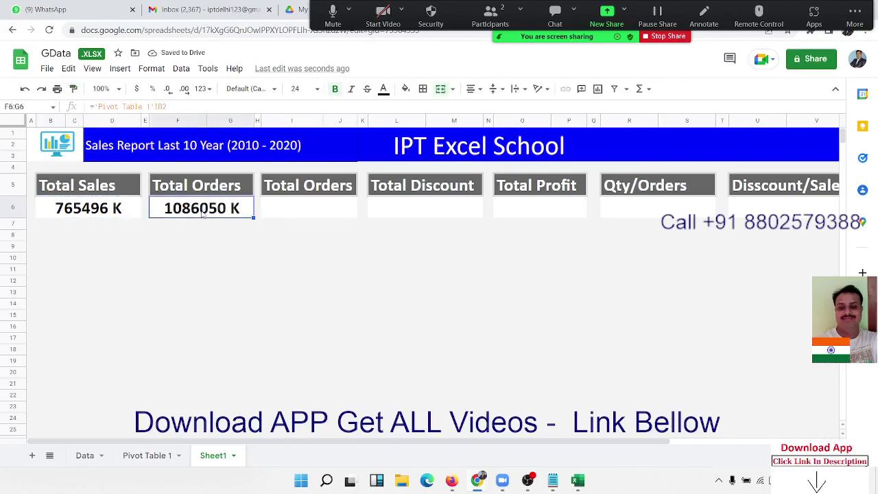
pyautogui.click(128, 213)
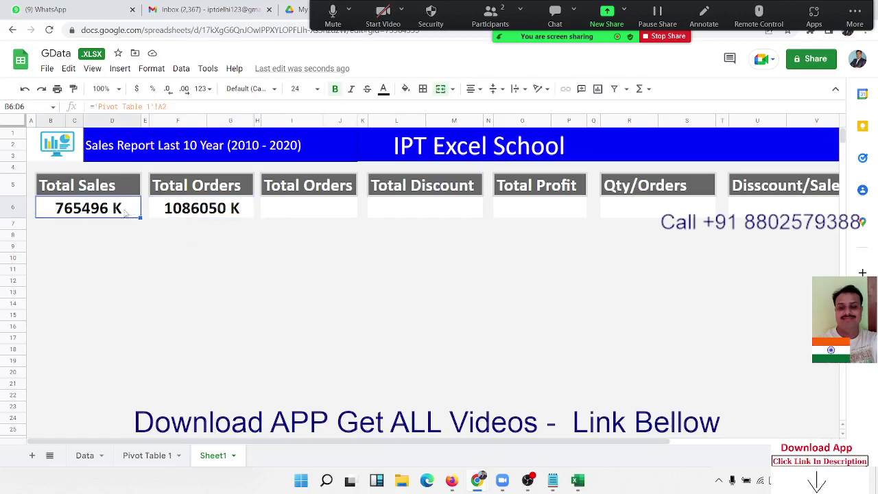
# Change Total Sales to the custom format #,"K" so it reads 765 K.
pyautogui.rightClick(120, 211)
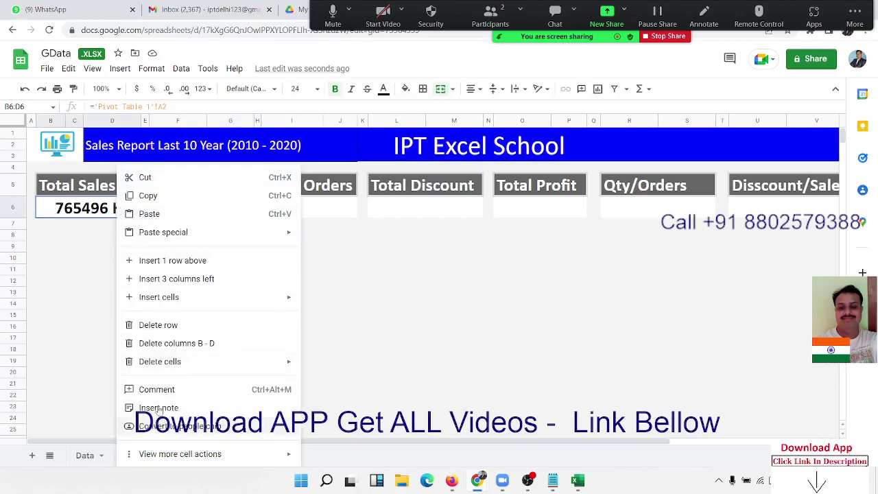
pyautogui.click(96, 212)
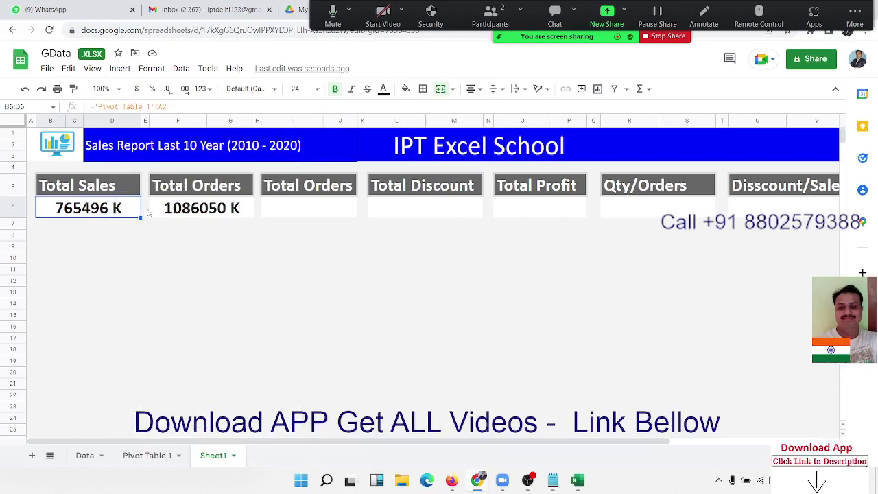
pyautogui.rightClick(113, 213)
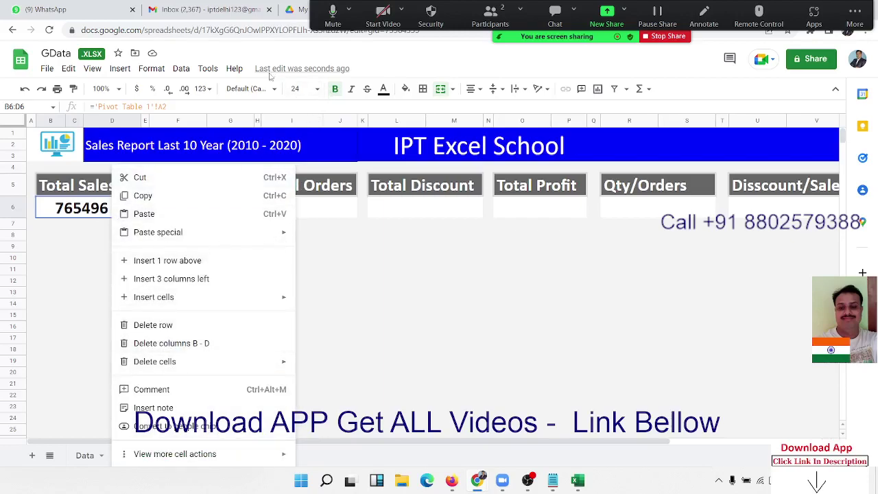
pyautogui.click(152, 69)
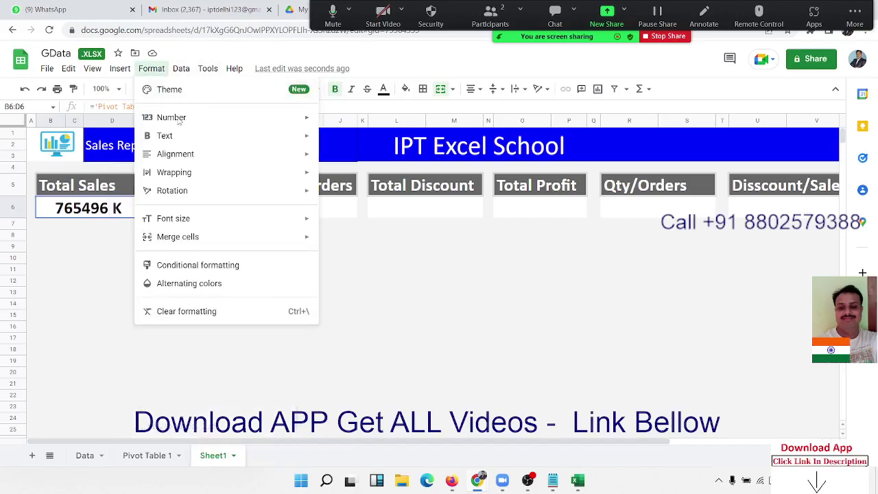
pyautogui.moveTo(179, 121)
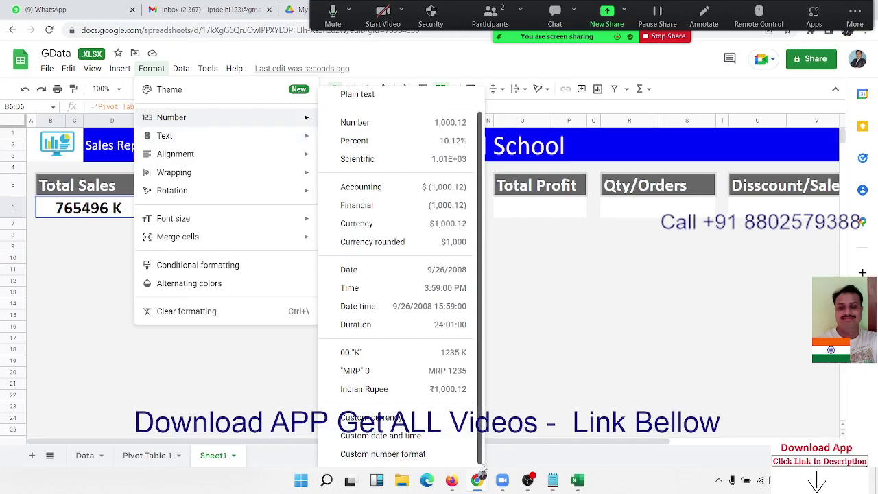
pyautogui.click(431, 455)
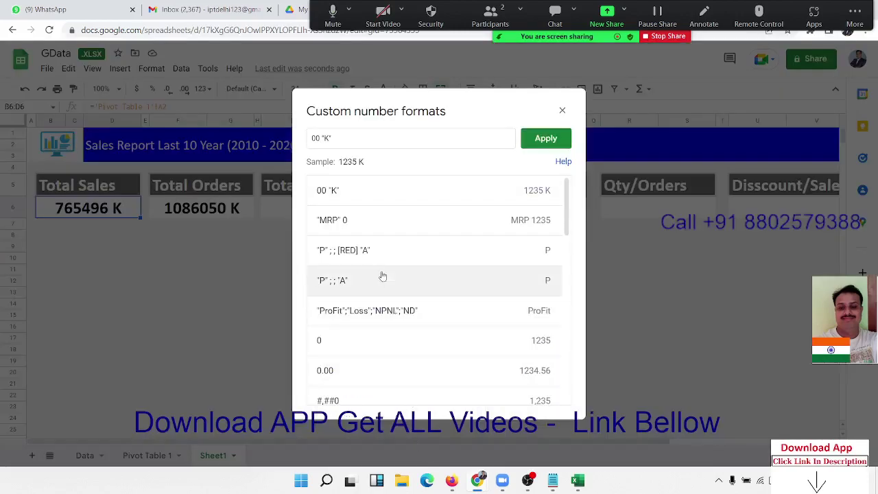
pyautogui.click(336, 139)
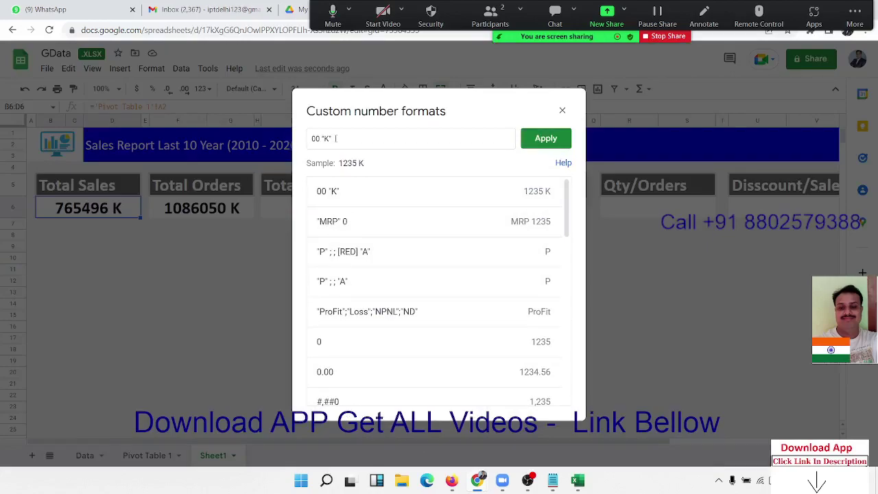
pyautogui.press('BackSpace')
pyautogui.press('BackSpace')
pyautogui.press('BackSpace')
pyautogui.press('BackSpace')
pyautogui.press('BackSpace')
pyautogui.press('BackSpace')
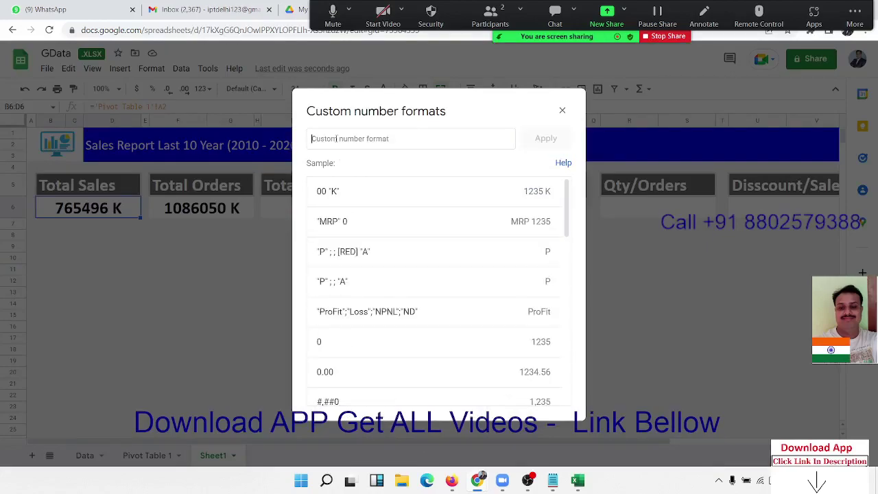
pyautogui.write('#,')
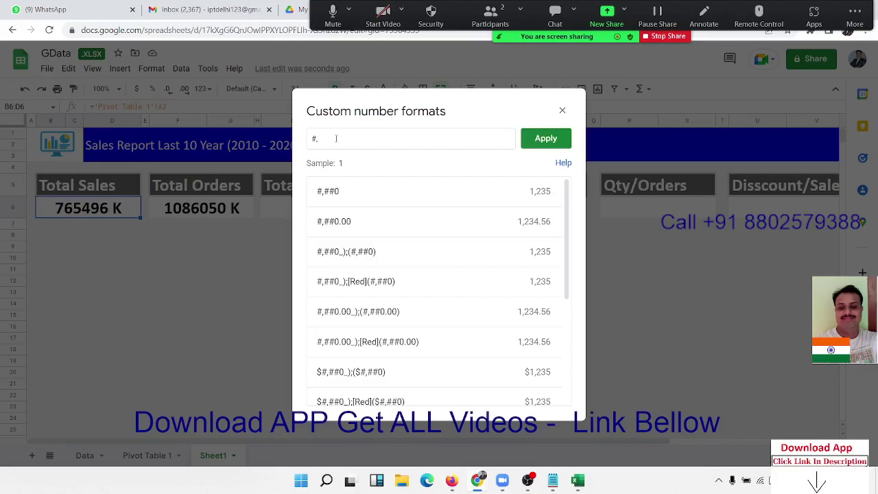
pyautogui.write('"K"')
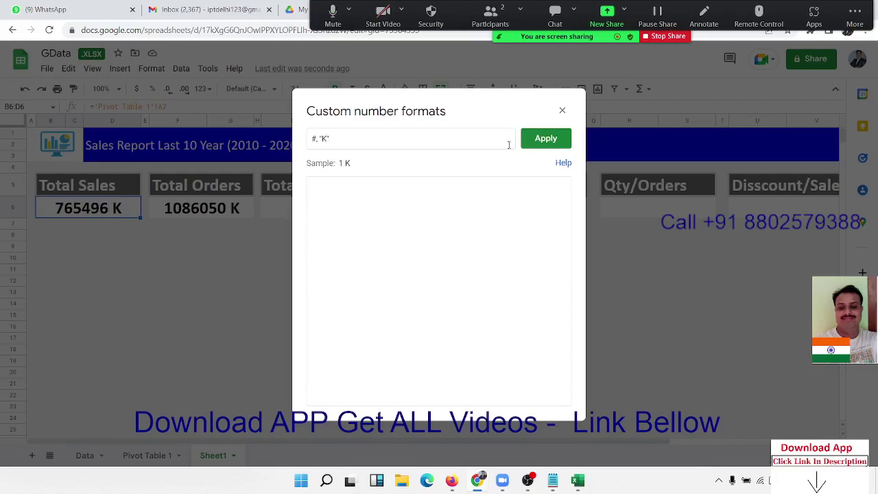
pyautogui.click(540, 143)
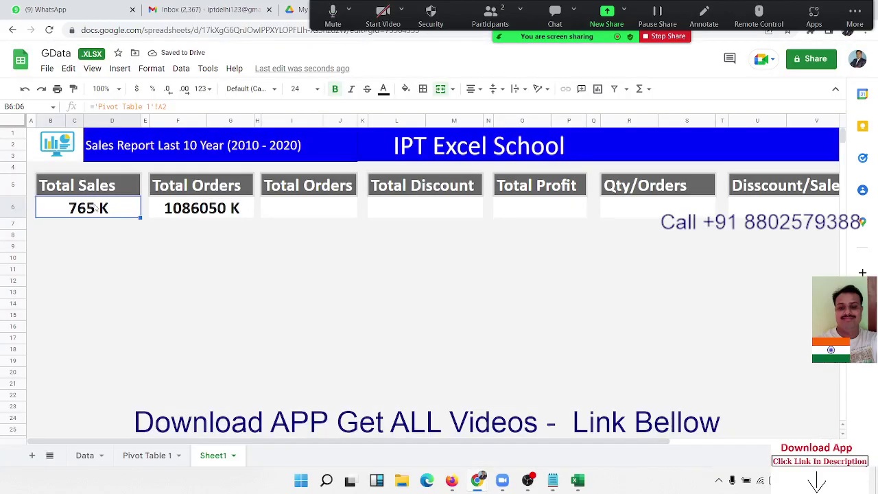
# Paint the Total Sales format onto Total Orders (1086 K) and start a pivot-linked formula in the third box.
pyautogui.click(73, 89)
pyautogui.click(195, 214)
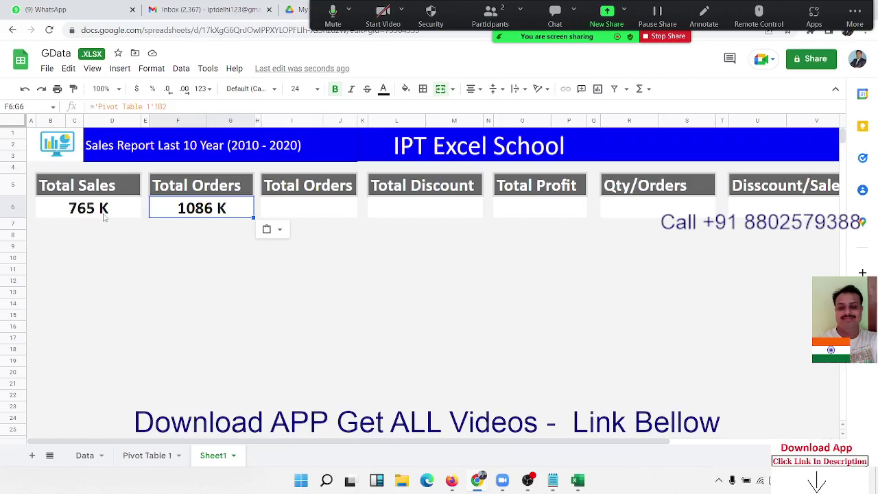
pyautogui.press('Right')
pyautogui.press('Right')
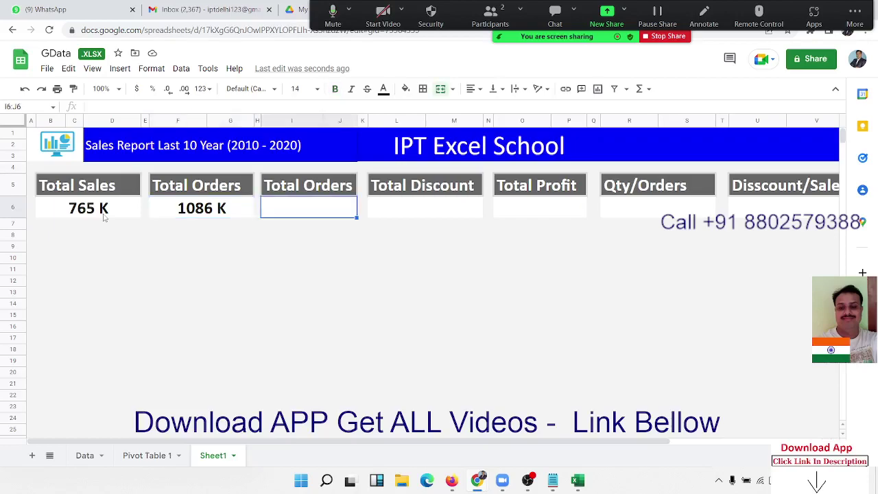
pyautogui.write('=')
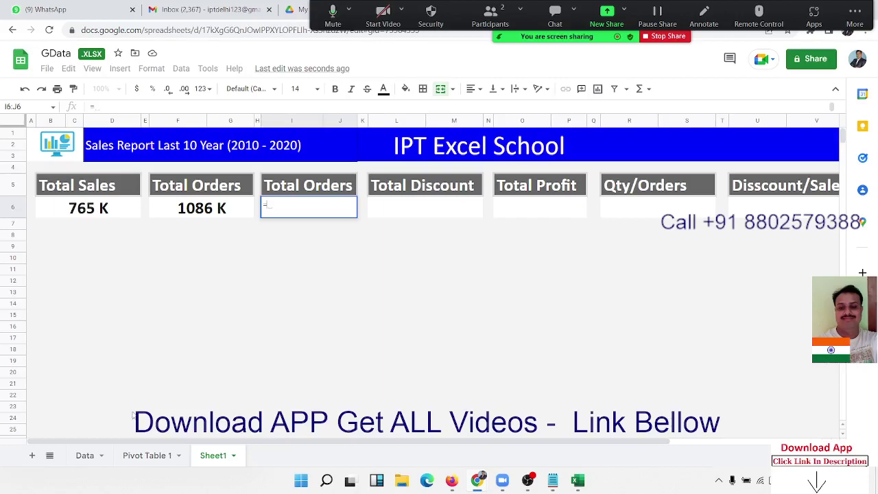
pyautogui.click(145, 456)
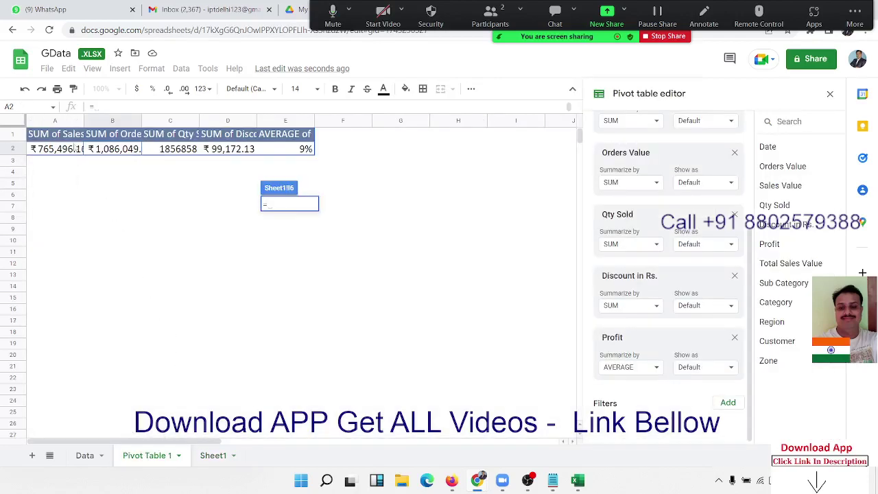
pyautogui.click(114, 148)
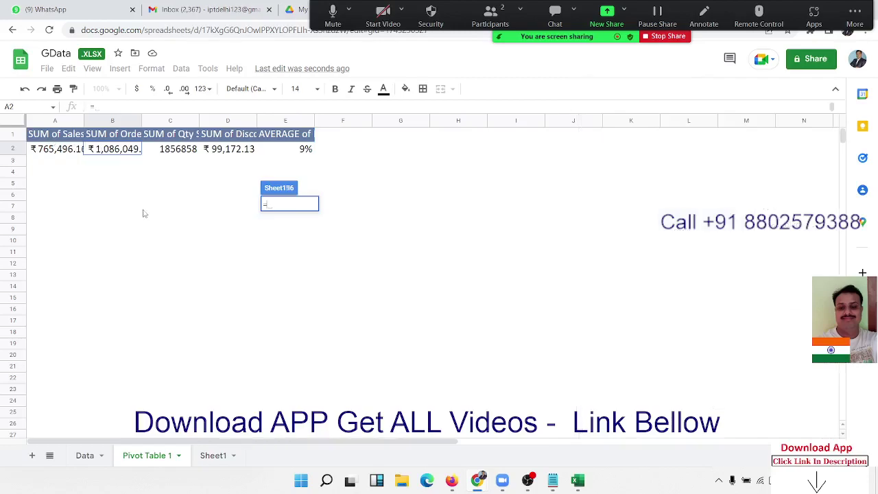
pyautogui.click(85, 456)
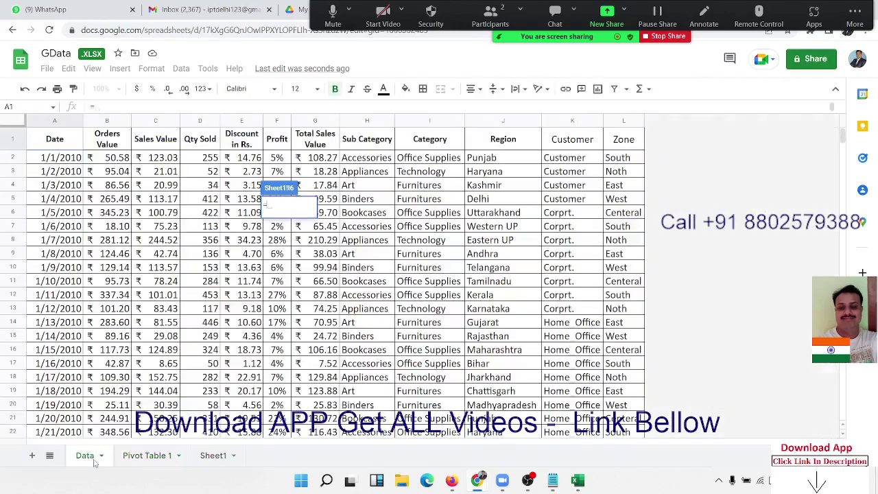
pyautogui.click(209, 456)
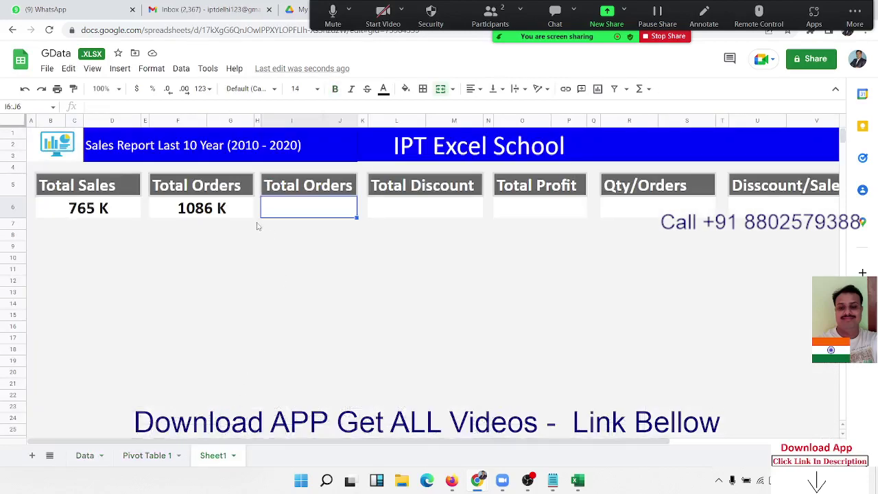
pyautogui.click(192, 213)
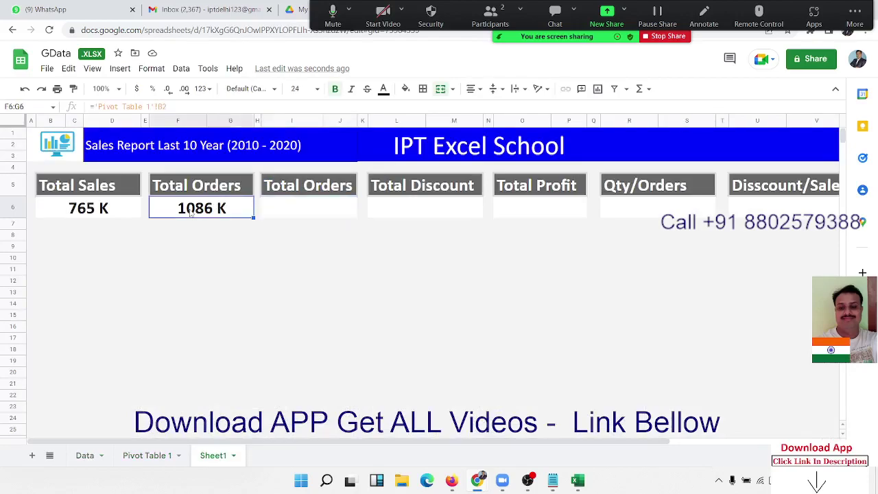
pyautogui.click(307, 190)
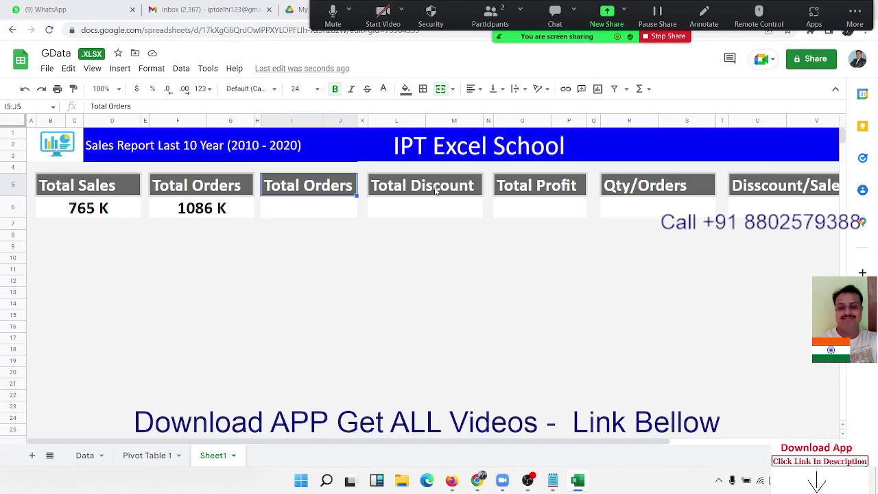
# Retitle the third KPI heading from Total Orders to Total Qty.
pyautogui.doubleClick(314, 189)
pyautogui.hotkey('ctrl', 'shift', 'Left')
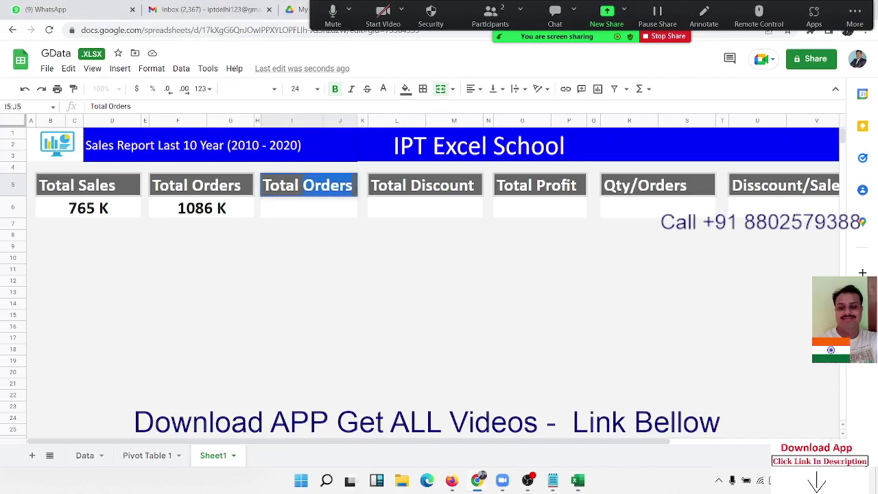
pyautogui.write('Qty')
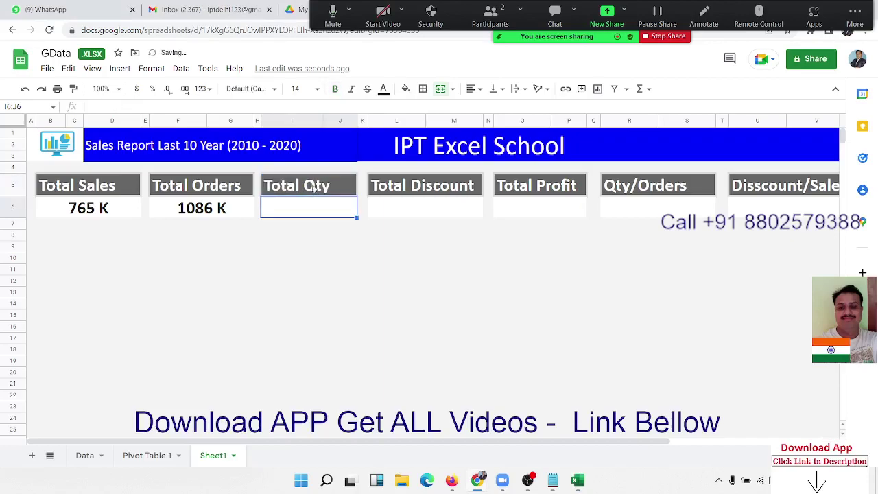
# Link the Total Qty value I6 to 'Pivot Table 1'!C2.
pyautogui.write('=')
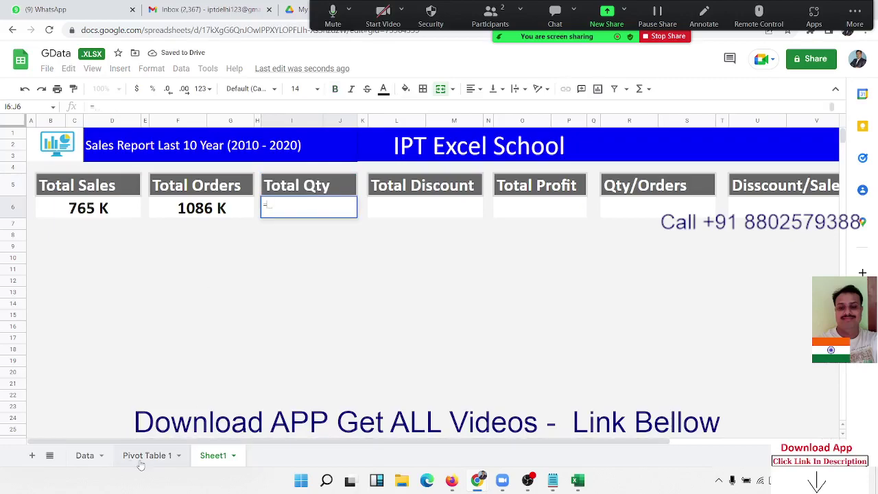
pyautogui.click(141, 458)
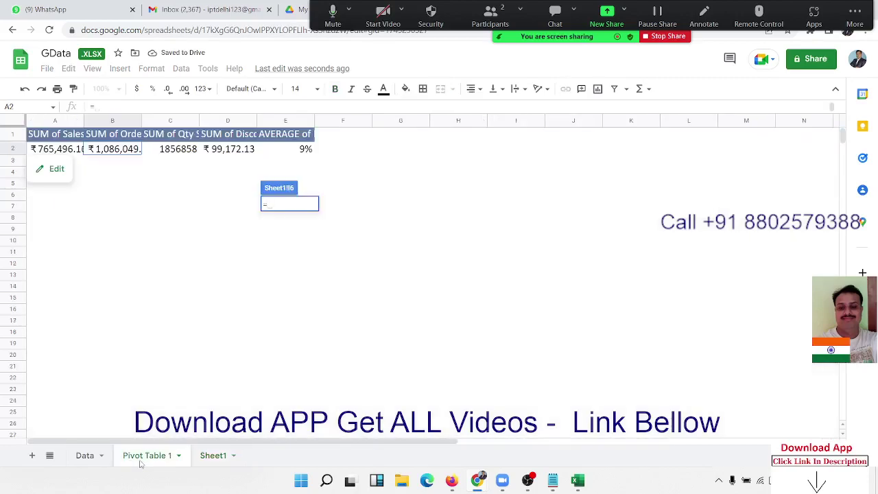
pyautogui.click(165, 149)
pyautogui.press('Return')
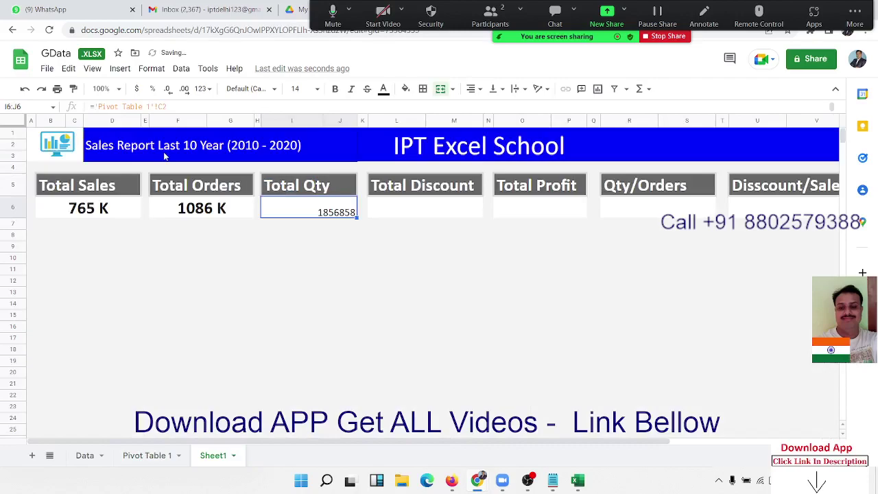
# Paint the Total Orders format onto the quantity total so it reads 1857 K.
pyautogui.press('Left')
pyautogui.press('Left')
pyautogui.press('Left')
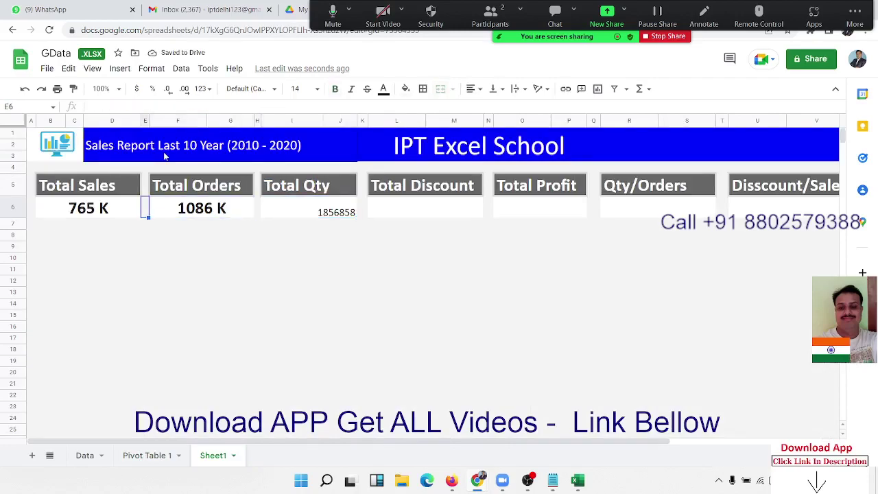
pyautogui.press('Right')
pyautogui.click(74, 89)
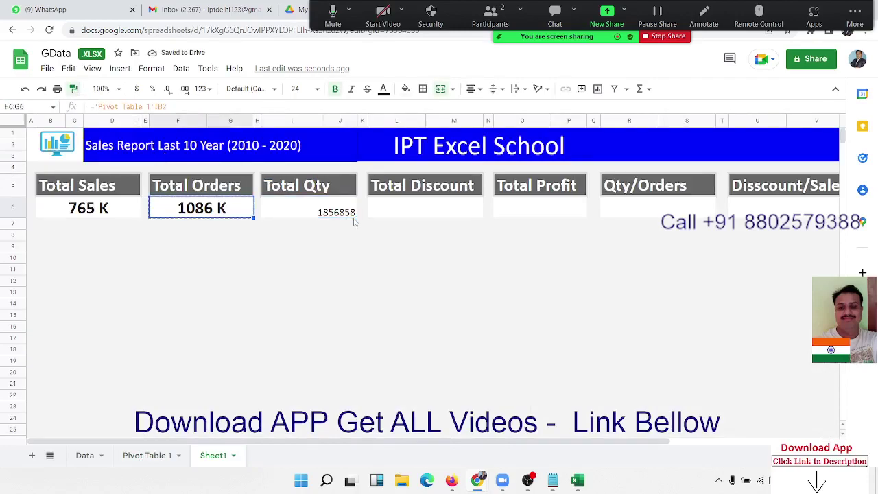
pyautogui.click(288, 205)
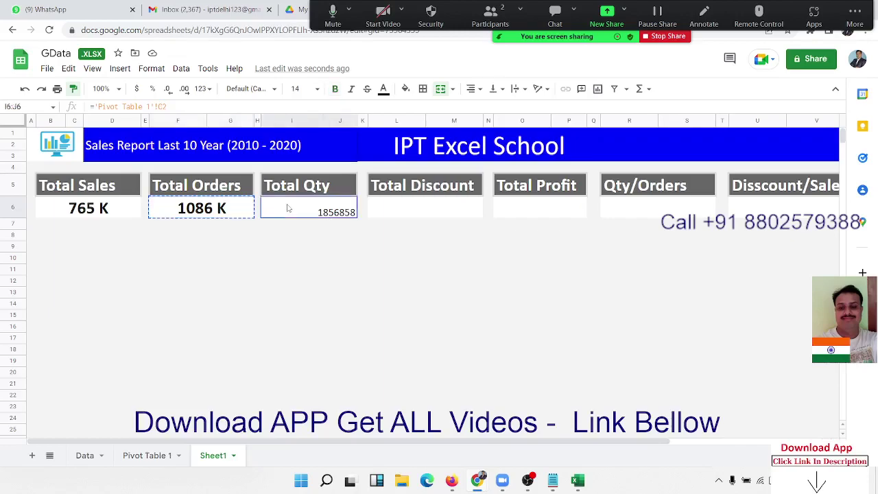
pyautogui.click(412, 205)
# Link the Total Discount box to the pivot's 99,172.13 discount total, formatted as 99 K.
pyautogui.write('=')
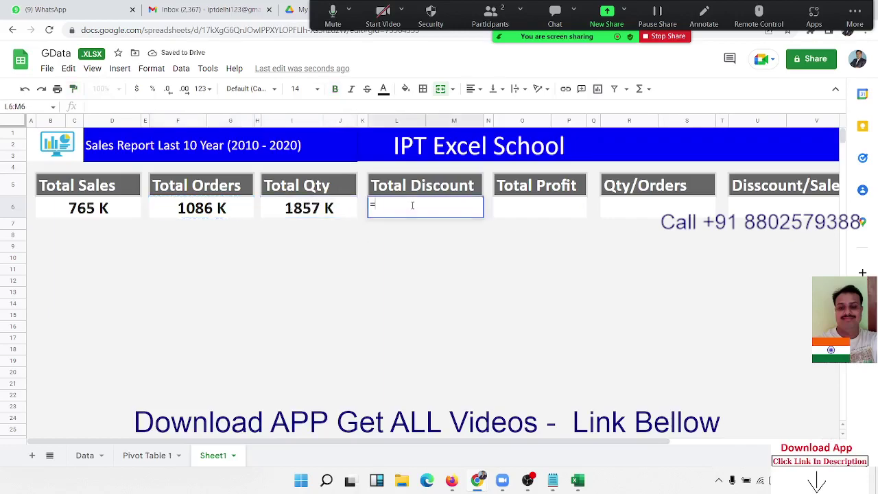
pyautogui.click(147, 455)
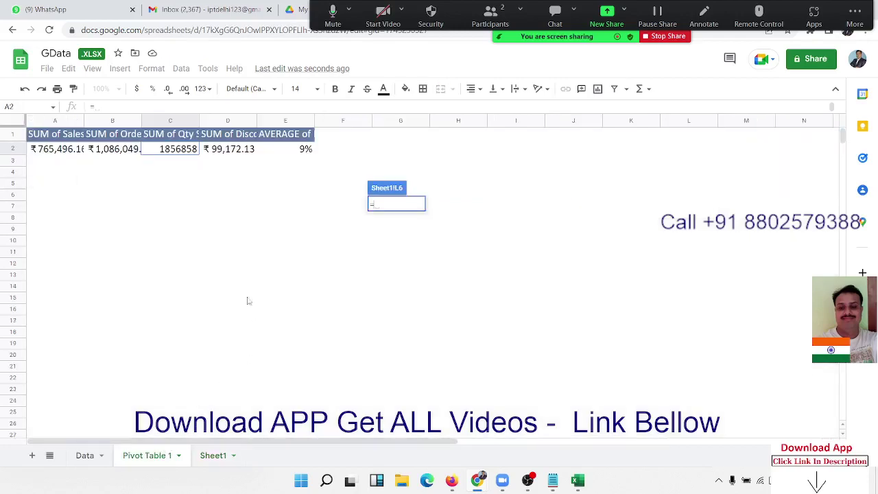
pyautogui.click(232, 149)
pyautogui.press('Return')
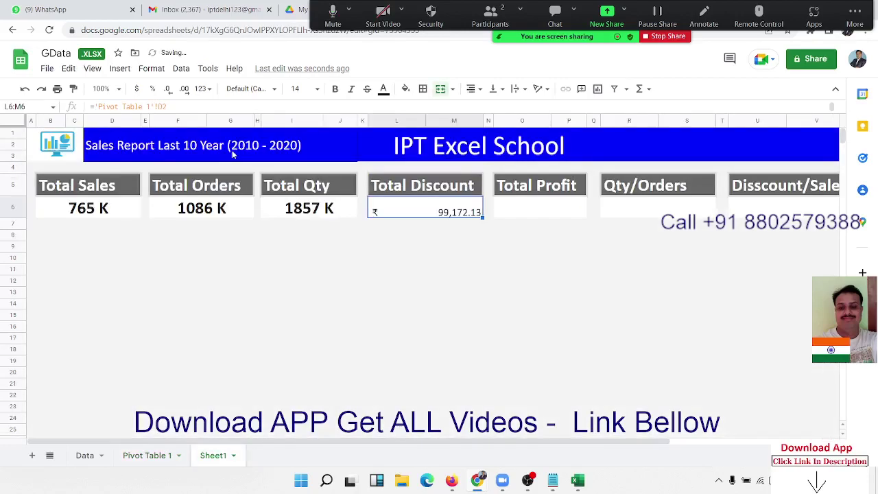
pyautogui.press('Left')
pyautogui.press('Left')
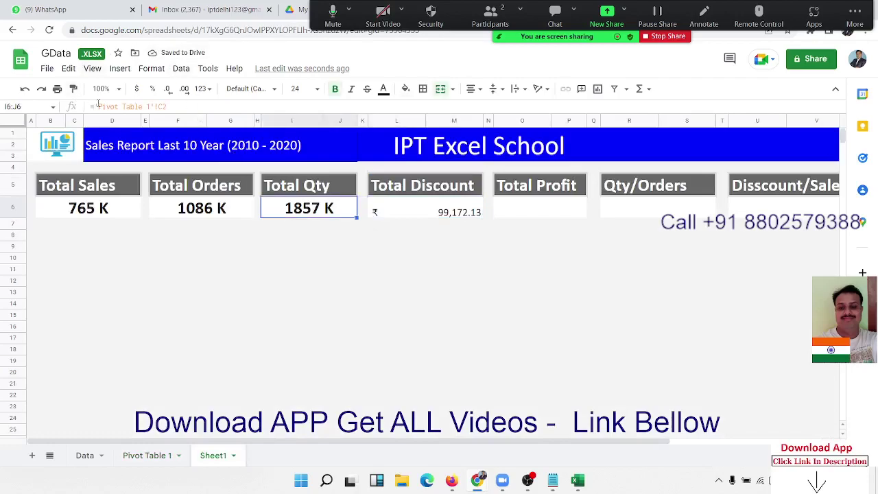
pyautogui.click(73, 89)
pyautogui.click(458, 214)
# Link the Total Profit box to the pivot's 9% average profit, in bold size 24.
pyautogui.click(540, 212)
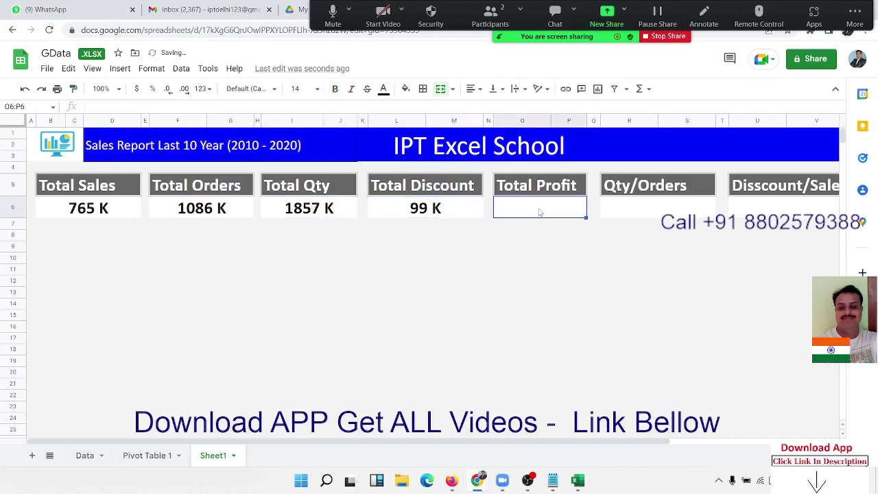
pyautogui.write('=')
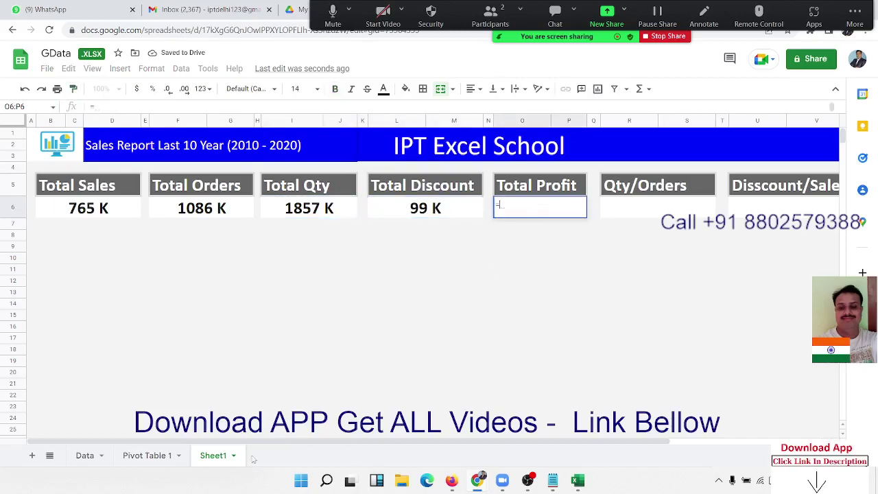
pyautogui.click(146, 455)
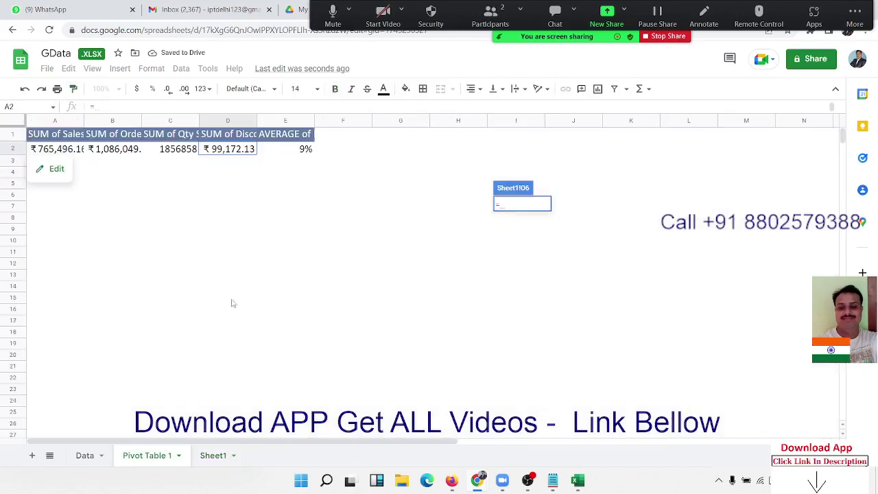
pyautogui.click(307, 151)
pyautogui.press('Return')
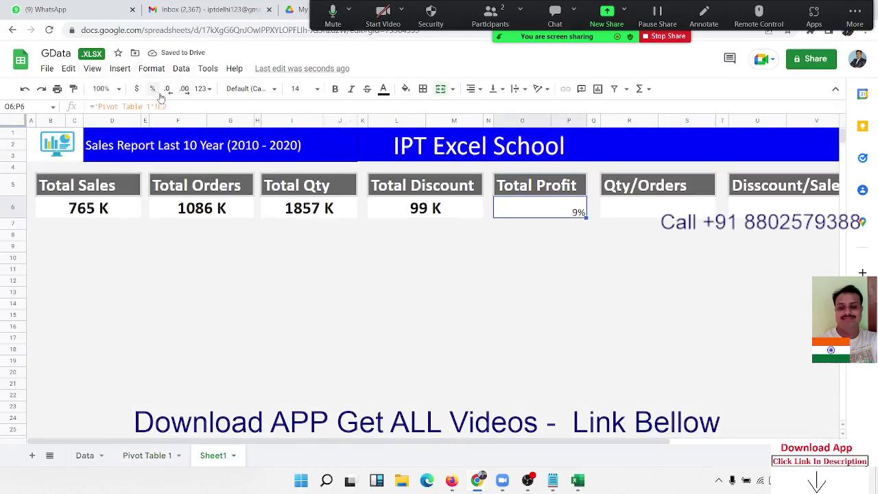
pyautogui.click(315, 92)
pyautogui.click(295, 274)
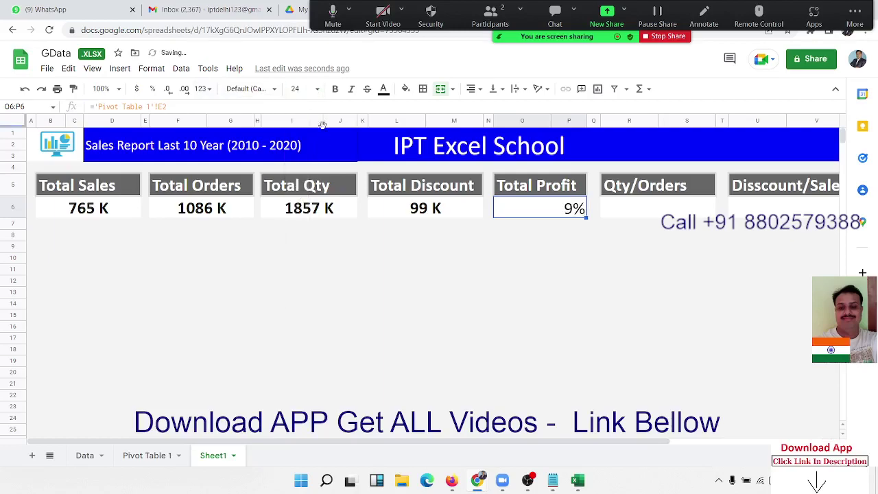
pyautogui.click(335, 89)
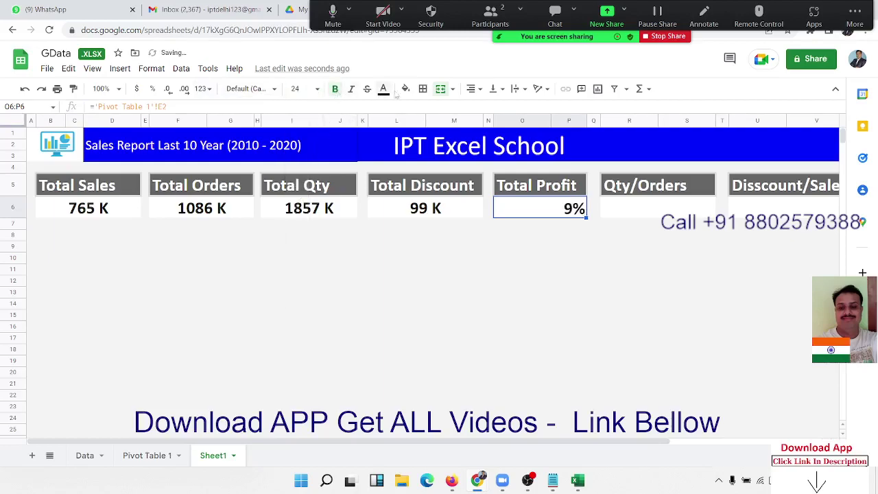
# Centre the 9% profit value both vertically (Middle) and horizontally (Center).
pyautogui.click(492, 90)
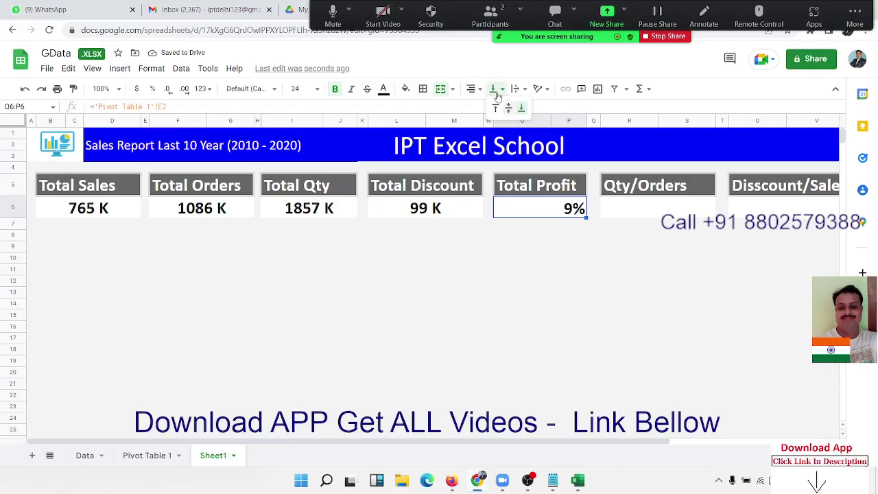
pyautogui.click(509, 107)
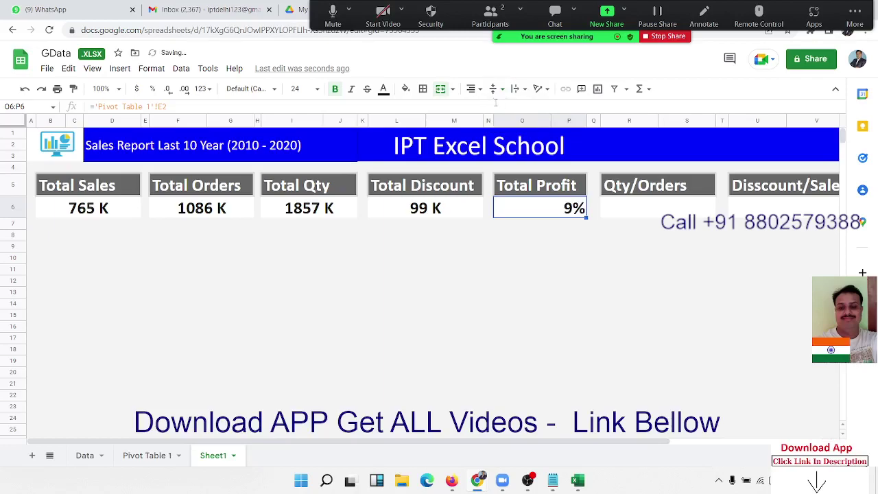
pyautogui.click(472, 88)
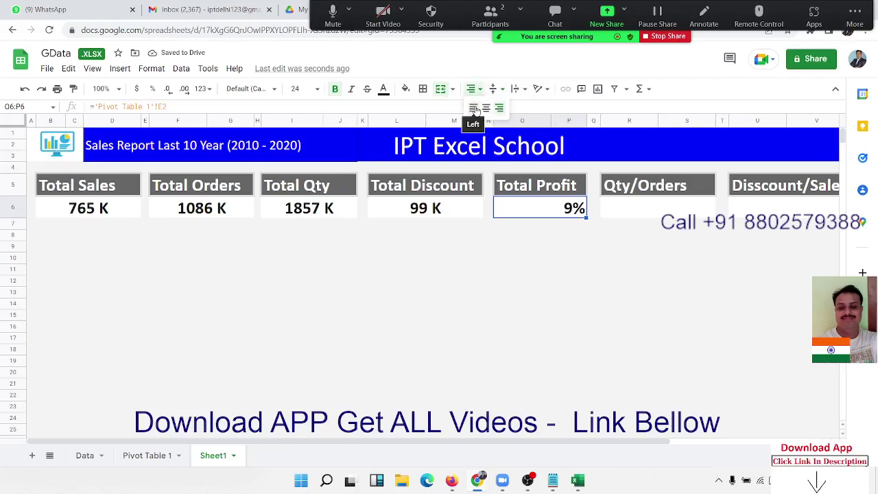
pyautogui.click(474, 109)
pyautogui.click(473, 88)
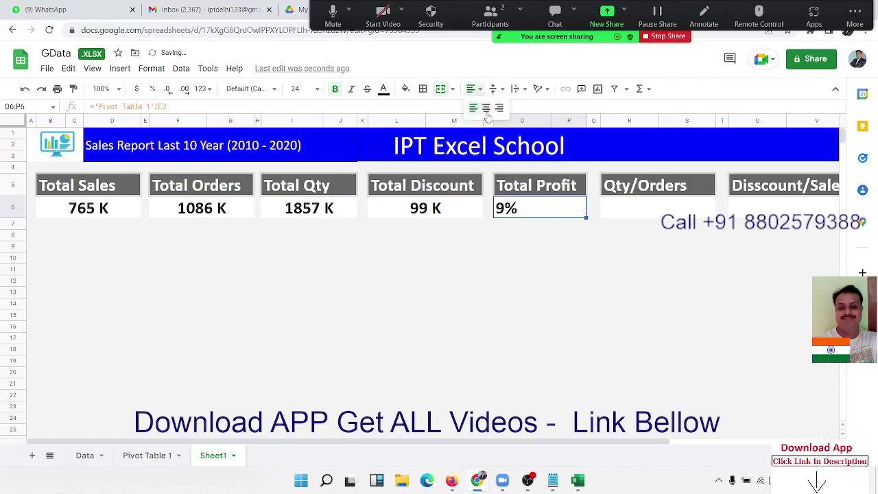
pyautogui.click(486, 108)
pyautogui.click(586, 327)
pyautogui.click(647, 208)
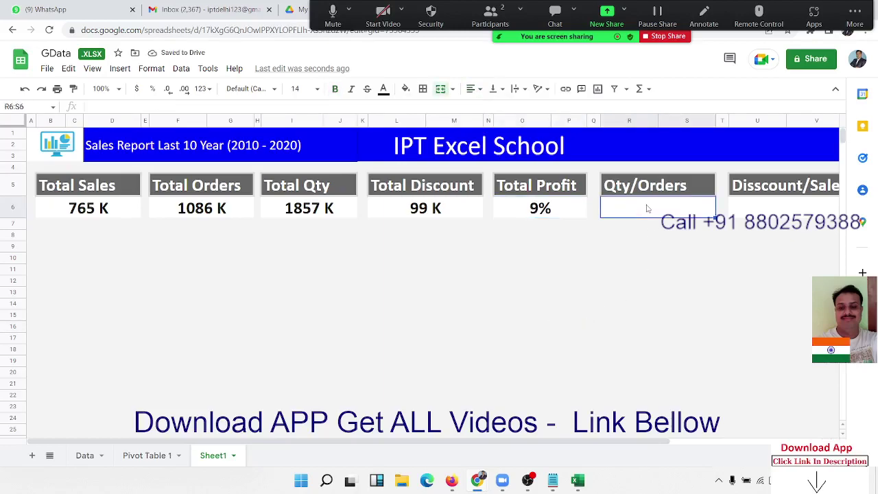
# Enter =I6/F6 in the Qty/Orders box, dividing Total Qty by Total Orders.
pyautogui.write('=')
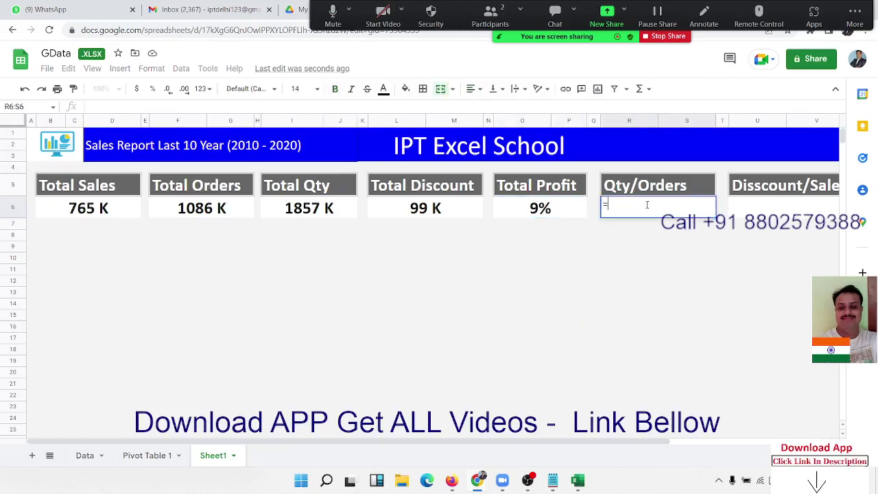
pyautogui.press('Left')
pyautogui.press('Left')
pyautogui.press('Left')
pyautogui.press('Left')
pyautogui.press('Left')
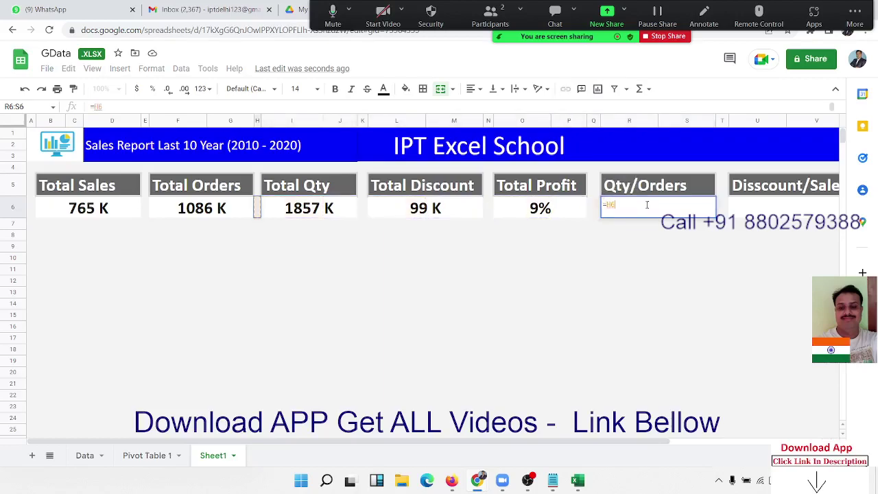
pyautogui.press('Left')
pyautogui.press('Left')
pyautogui.press('Left')
pyautogui.press('Right')
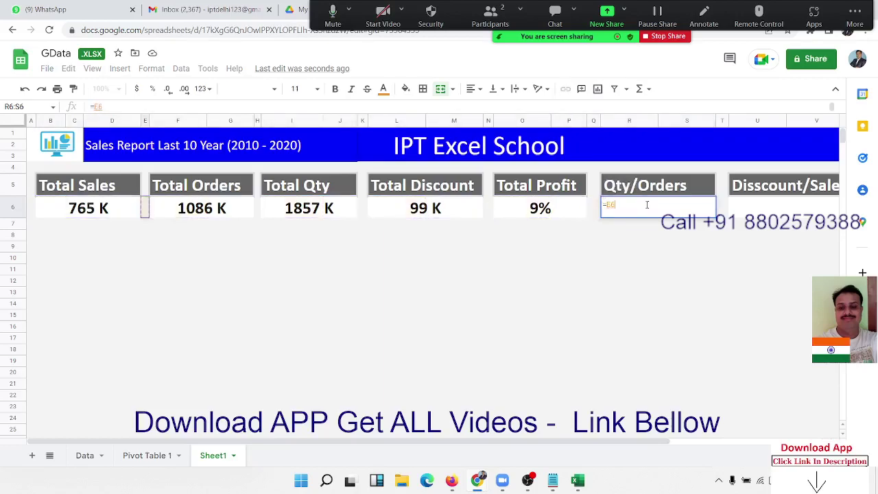
pyautogui.press('Right')
pyautogui.press('Right')
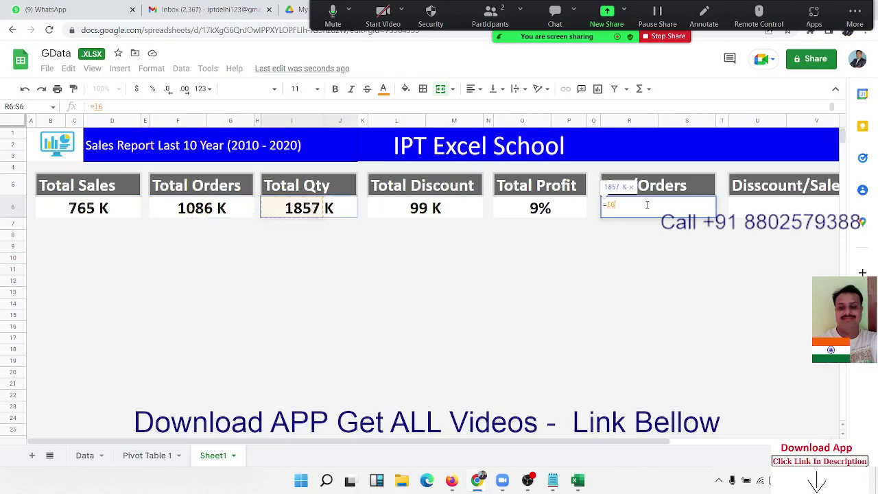
pyautogui.write('/')
pyautogui.press('Left')
pyautogui.press('Left')
pyautogui.press('Left')
pyautogui.press('Left')
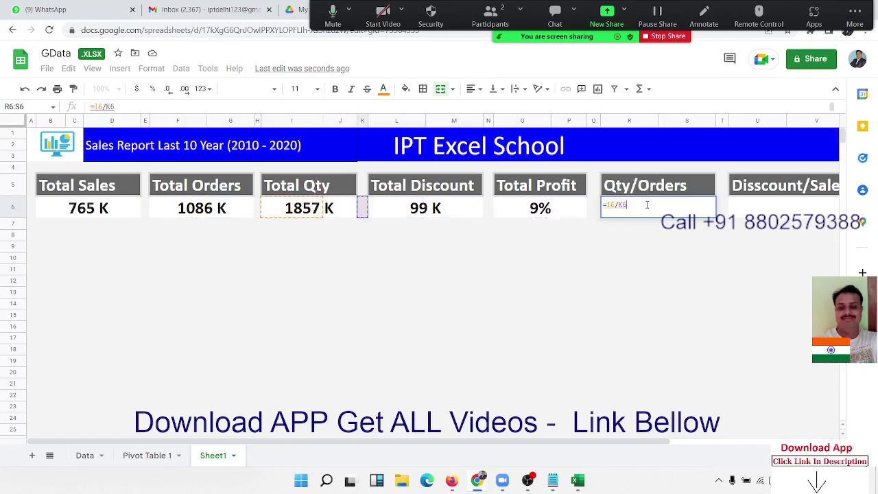
pyautogui.press('Left')
pyautogui.press('Left')
pyautogui.press('Return')
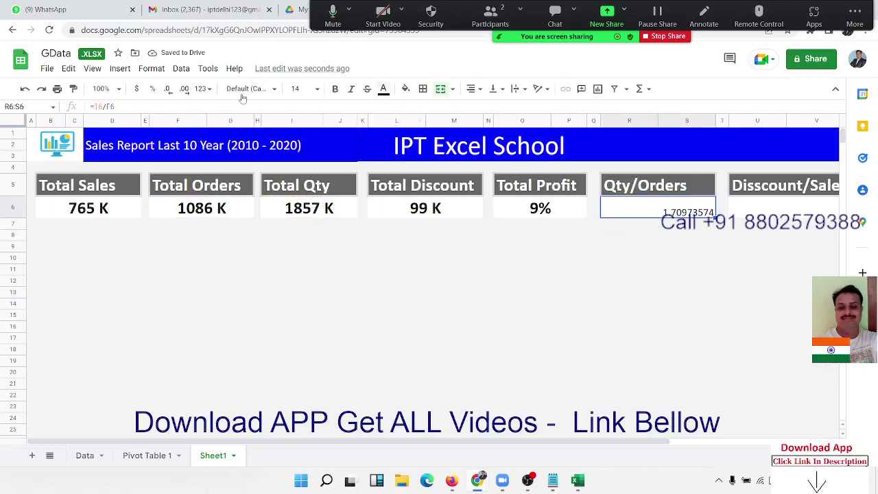
# Round the ratio to 1.71, centre it horizontally and vertically, and set size 24.
pyautogui.click(166, 96)
pyautogui.click(167, 95)
pyautogui.click(167, 96)
pyautogui.click(167, 95)
pyautogui.click(167, 96)
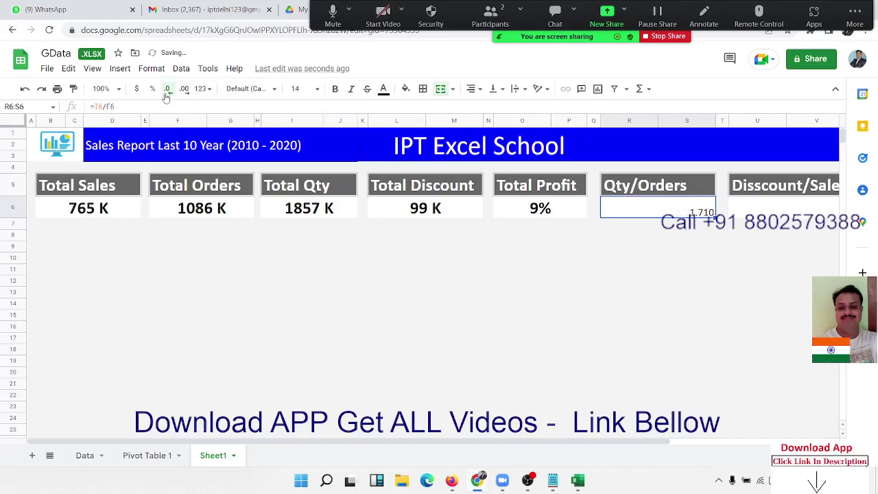
pyautogui.click(167, 96)
pyautogui.click(472, 88)
pyautogui.click(486, 114)
pyautogui.click(493, 92)
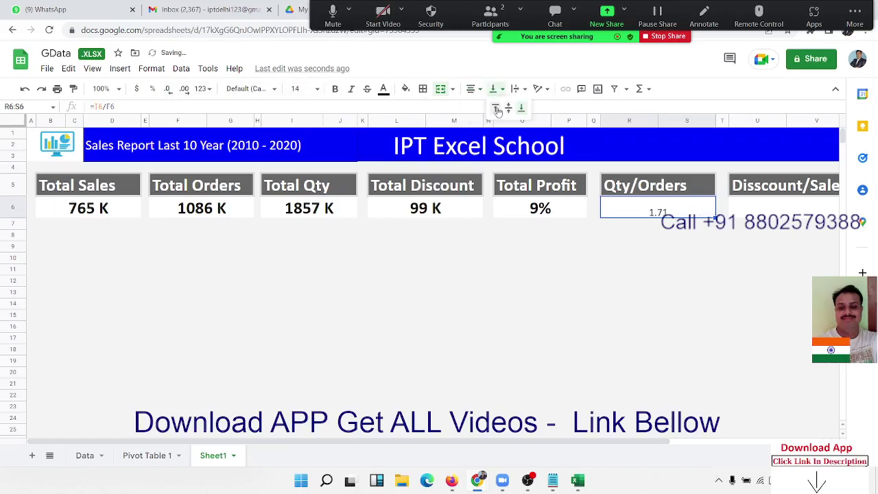
pyautogui.click(504, 107)
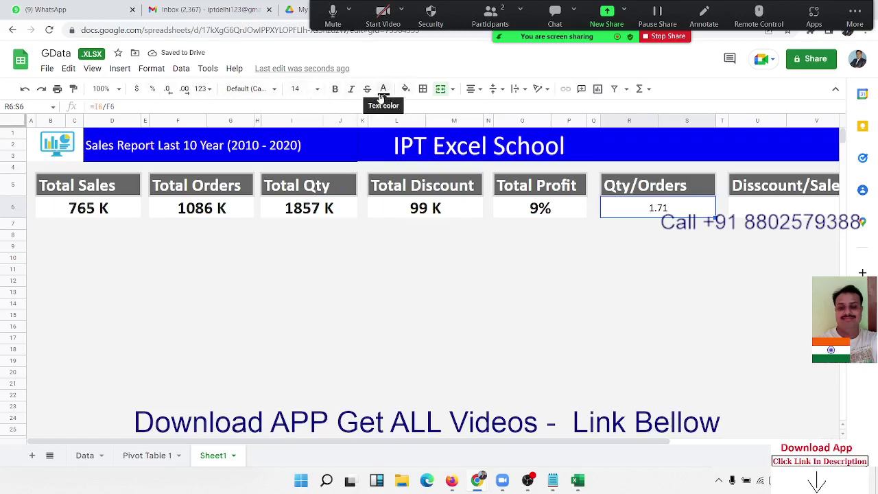
pyautogui.click(296, 89)
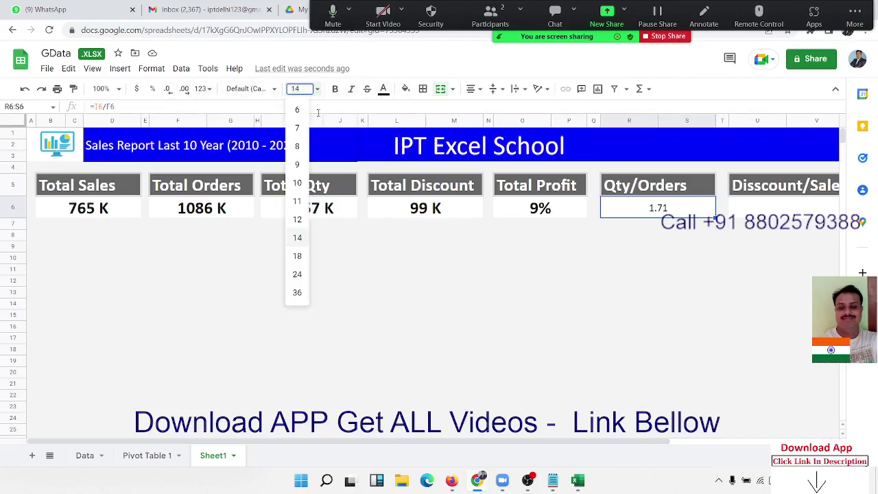
pyautogui.click(297, 274)
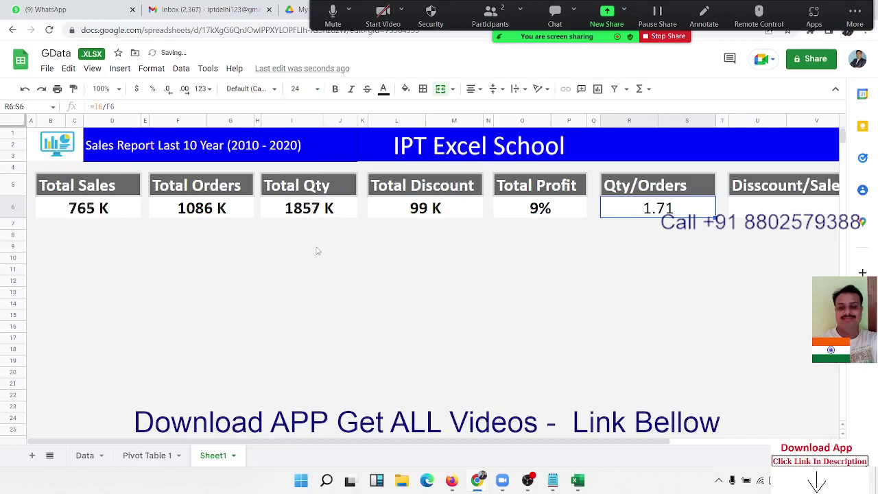
pyautogui.click(198, 211)
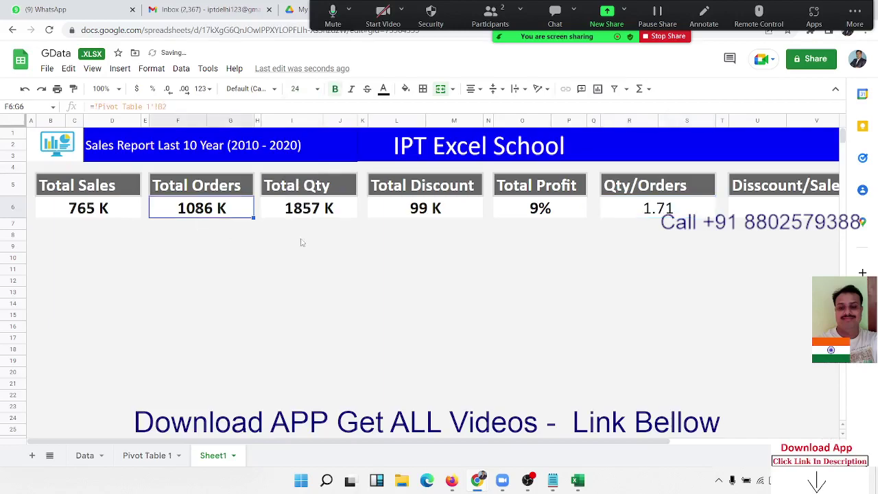
pyautogui.click(317, 216)
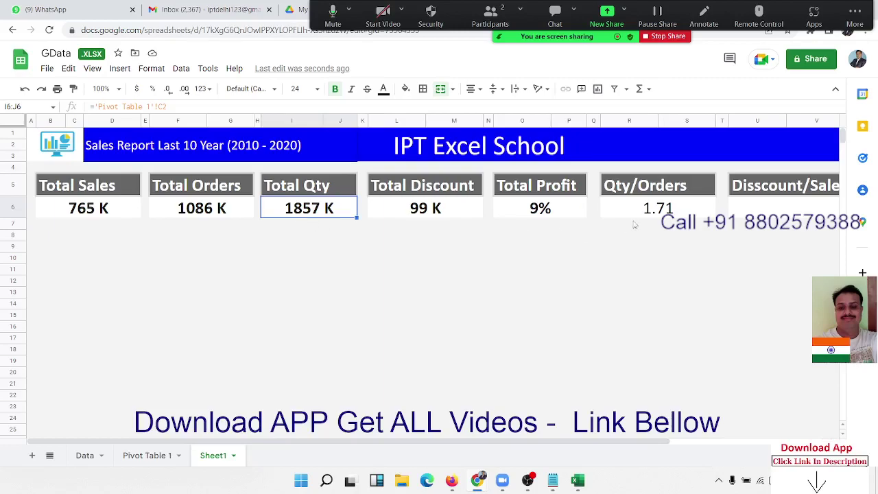
pyautogui.click(656, 211)
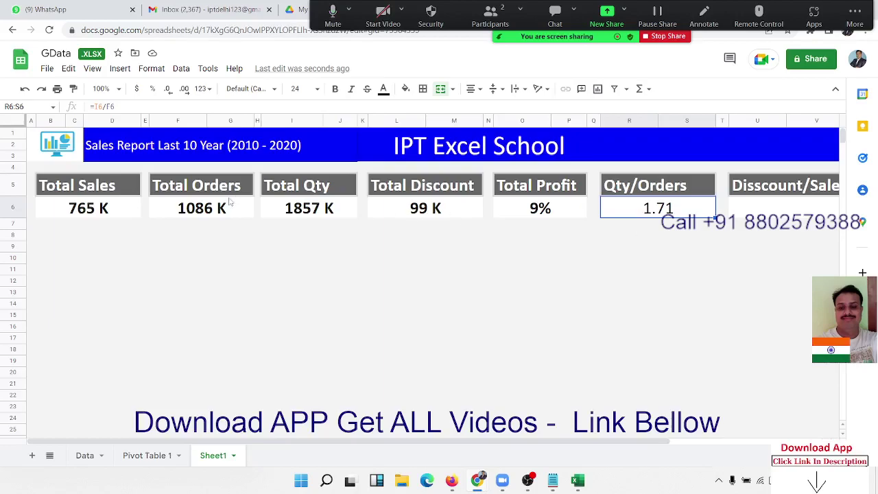
pyautogui.click(187, 214)
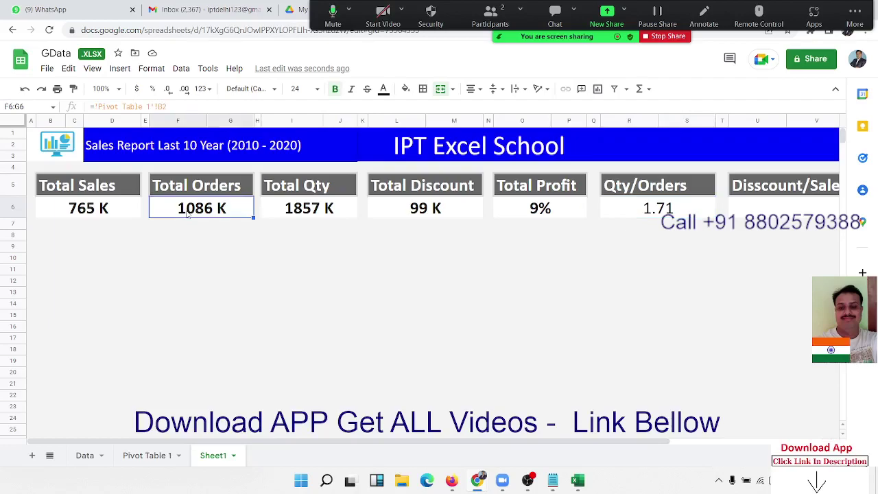
pyautogui.click(296, 215)
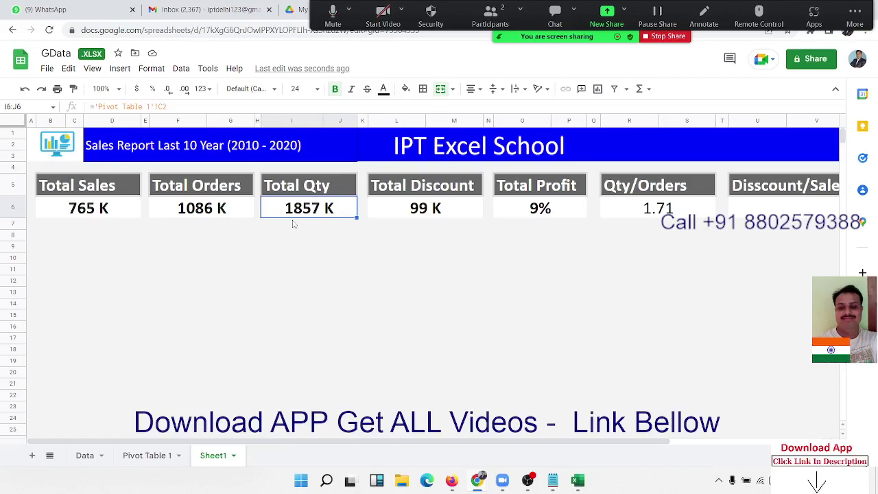
pyautogui.click(653, 210)
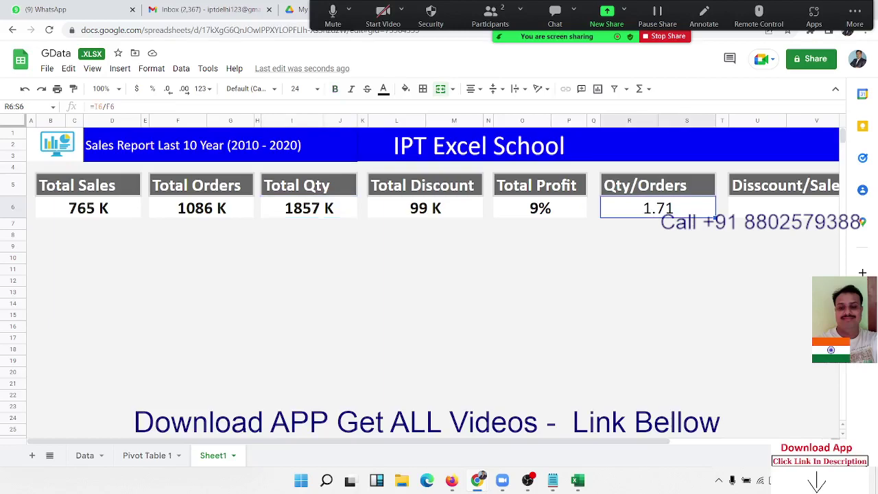
pyautogui.hscroll(3, 433, 274)
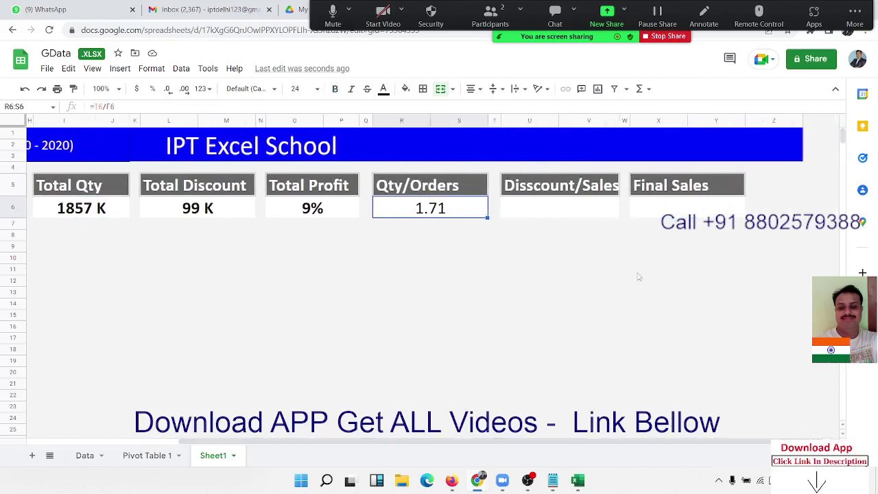
# Enter the Discount/Sales ratio formula in its box using the Total Discount value.
pyautogui.click(572, 212)
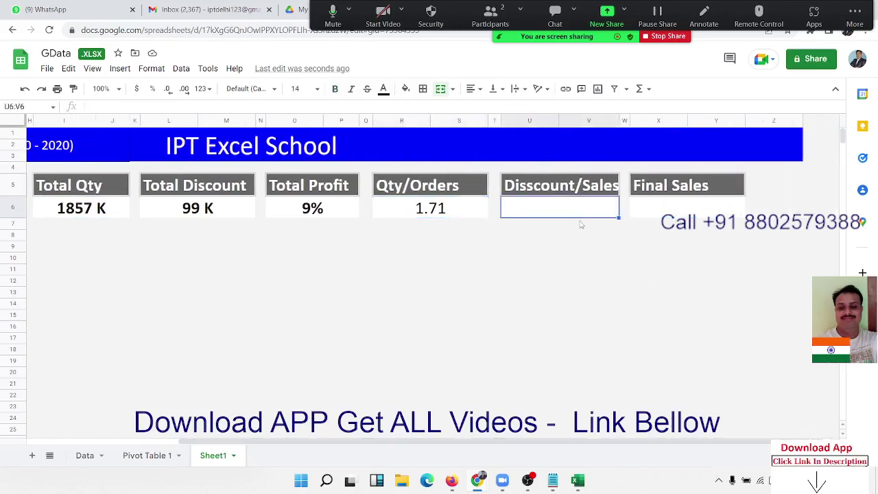
pyautogui.write('=')
pyautogui.press('Left')
pyautogui.press('Left')
pyautogui.press('Left')
pyautogui.press('Left')
pyautogui.press('Left')
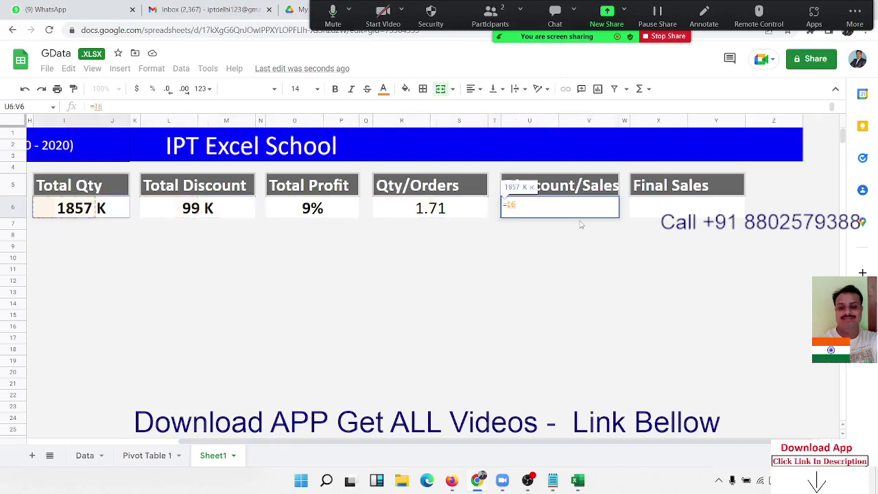
pyautogui.press('Left')
pyautogui.press('Left')
pyautogui.press('Left')
pyautogui.press('Left')
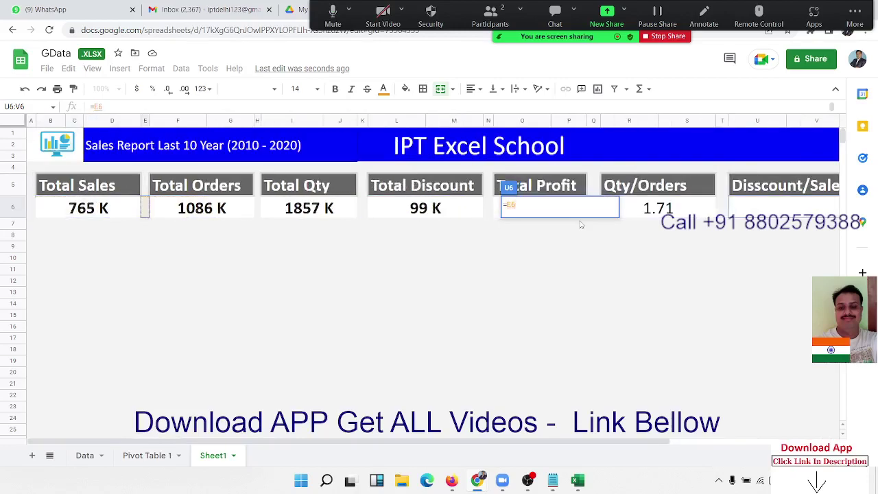
pyautogui.write('/')
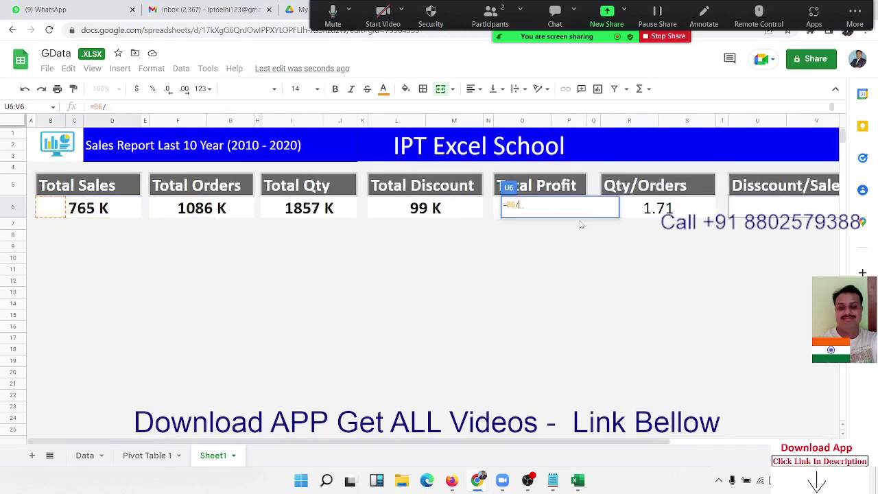
pyautogui.press('Left')
pyautogui.press('Left')
pyautogui.press('Left')
pyautogui.press('Left')
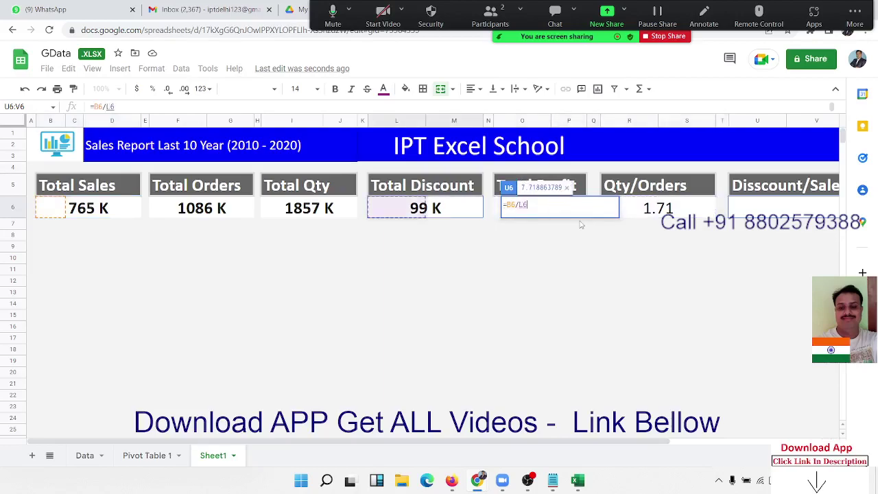
pyautogui.press('Return')
pyautogui.hscroll(1, 581, 224)
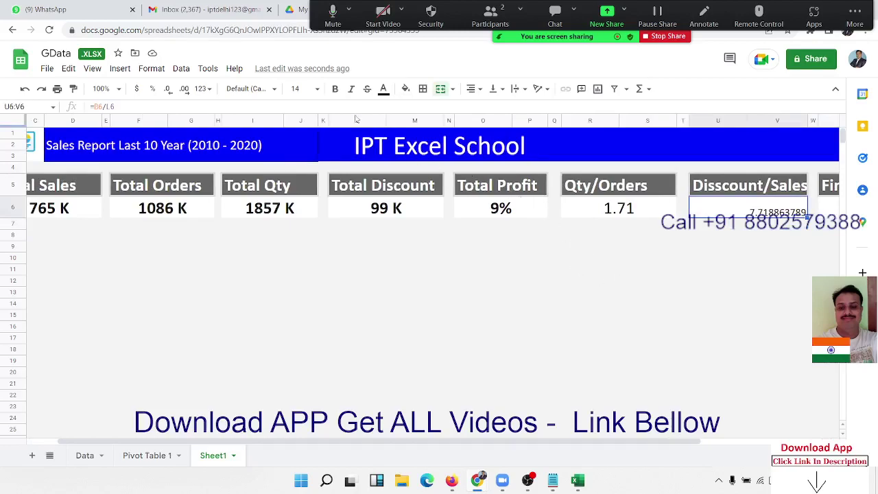
# Round the ratio to 7.72, centre it horizontally and vertically, and make it bold.
pyautogui.click(172, 93)
pyautogui.click(171, 93)
pyautogui.click(171, 93)
pyautogui.click(171, 93)
pyautogui.click(172, 94)
pyautogui.click(172, 94)
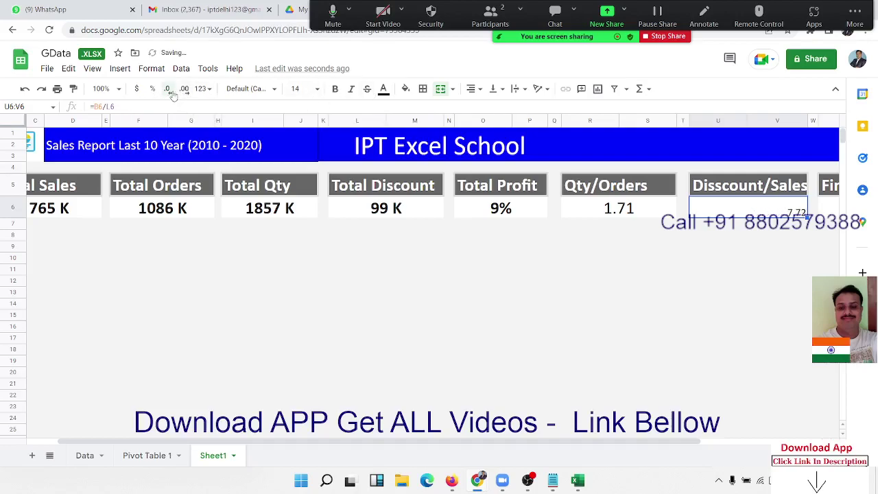
pyautogui.click(472, 89)
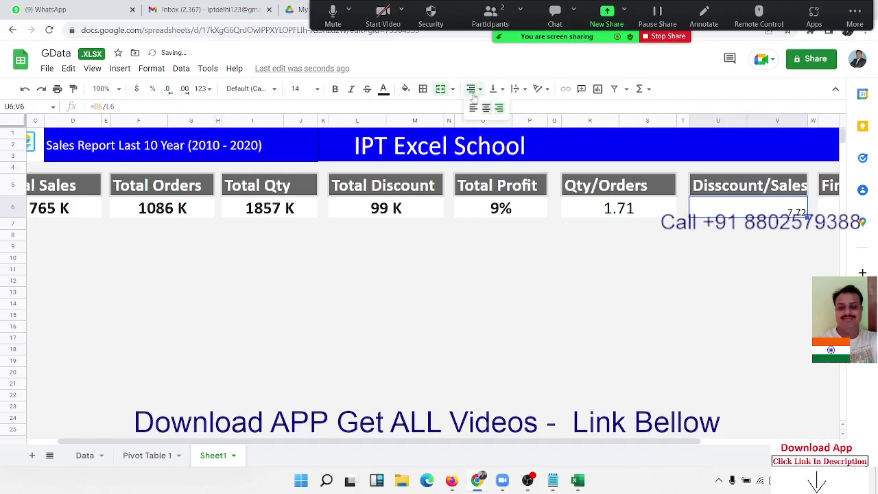
pyautogui.click(484, 110)
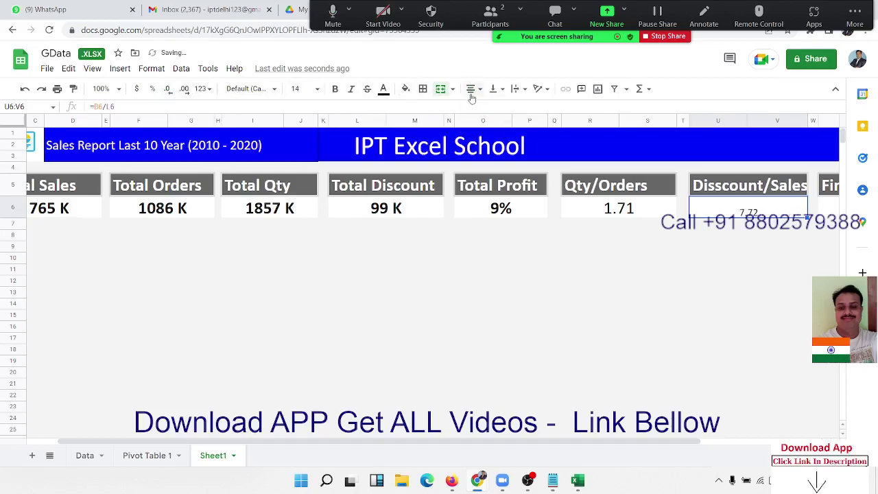
pyautogui.click(494, 90)
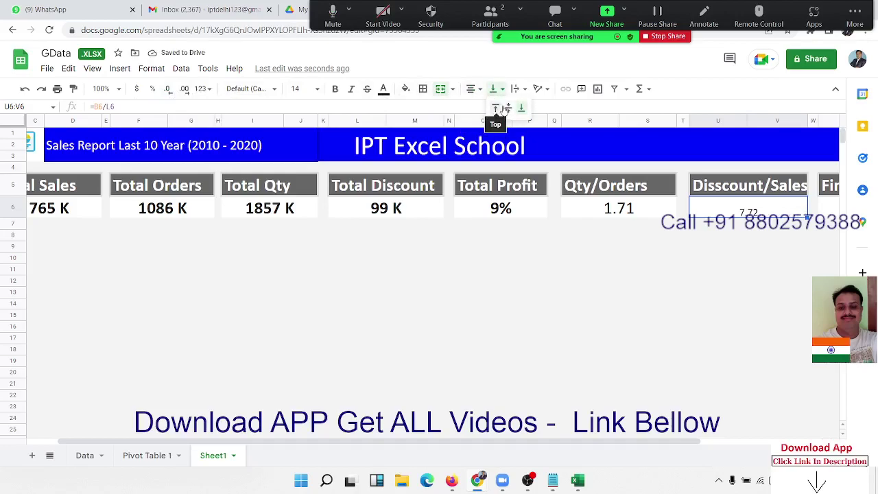
pyautogui.click(508, 108)
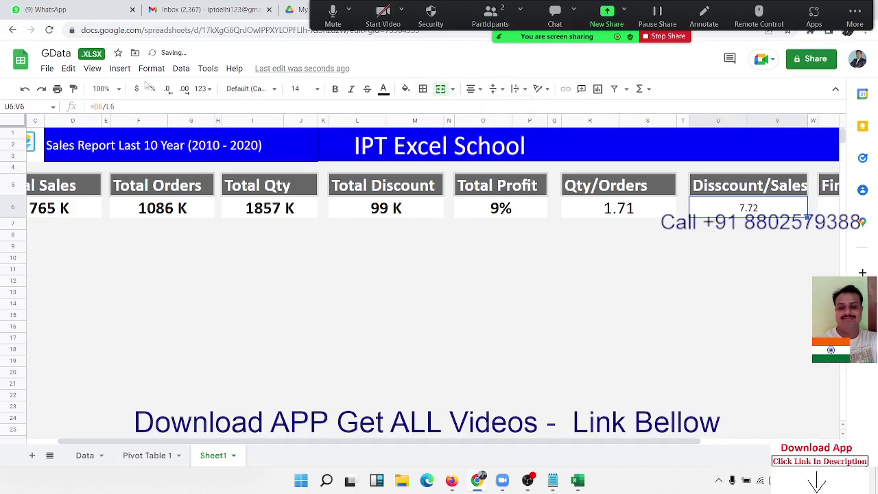
pyautogui.click(335, 90)
pyautogui.press('Right')
pyautogui.press('Right')
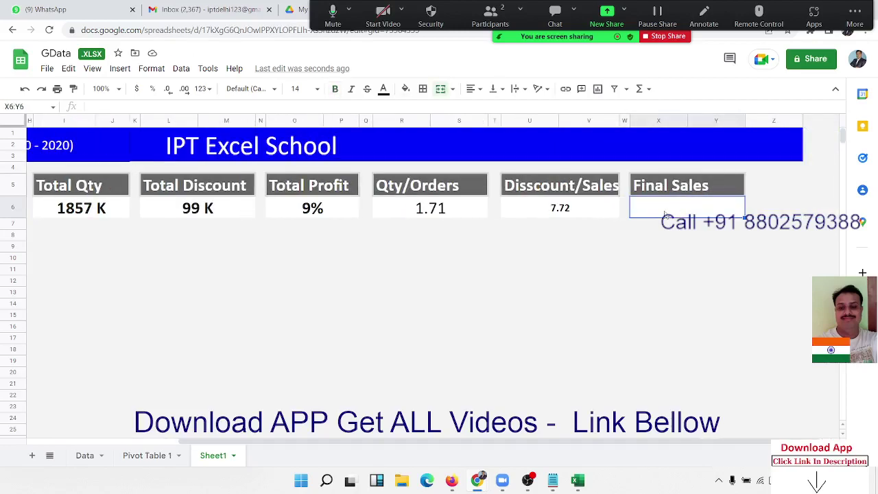
# Add SUM of Total Sales Value to Pivot Table 1's Values, totalling ₹666,324.03.
pyautogui.click(85, 456)
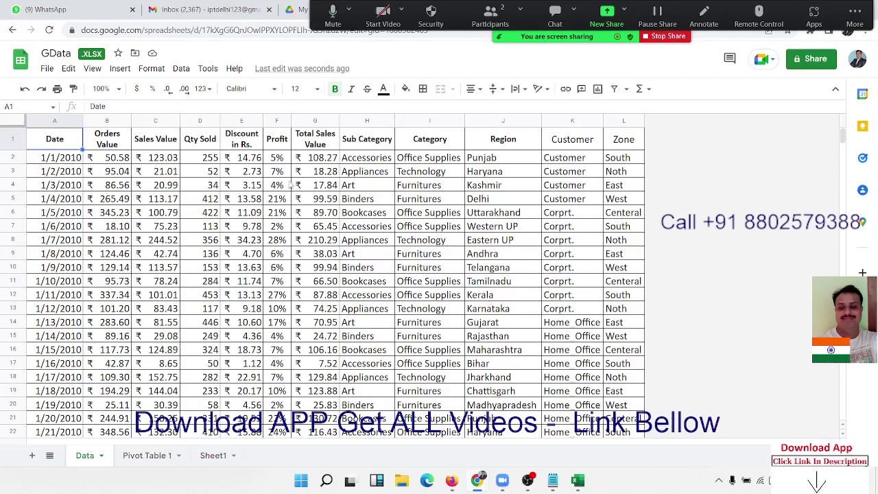
pyautogui.moveTo(325, 150); pyautogui.dragTo(326, 159)
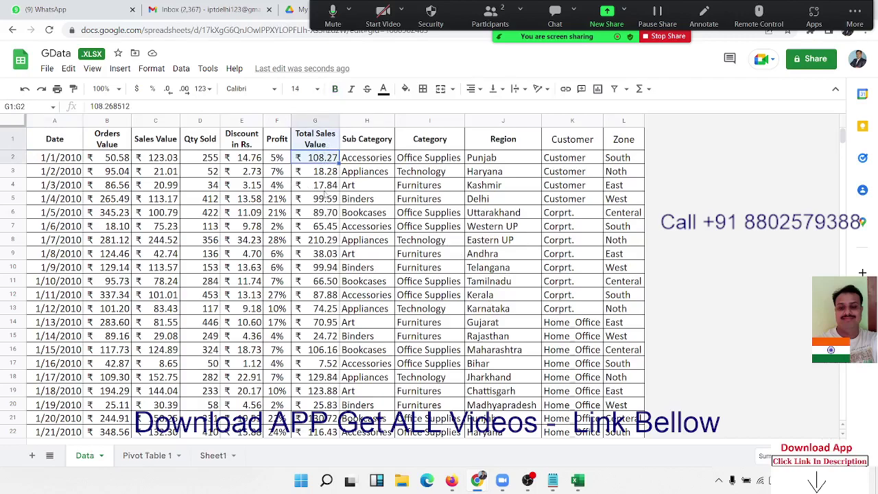
pyautogui.click(148, 459)
pyautogui.click(231, 150)
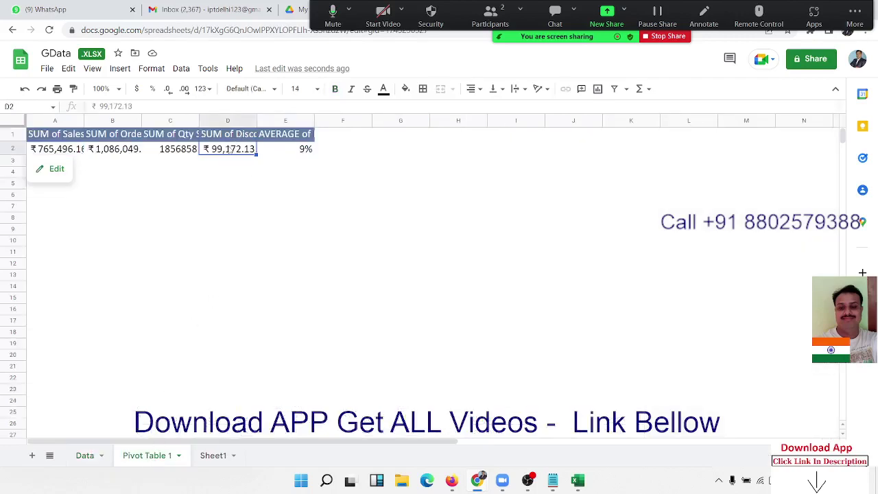
pyautogui.click(57, 169)
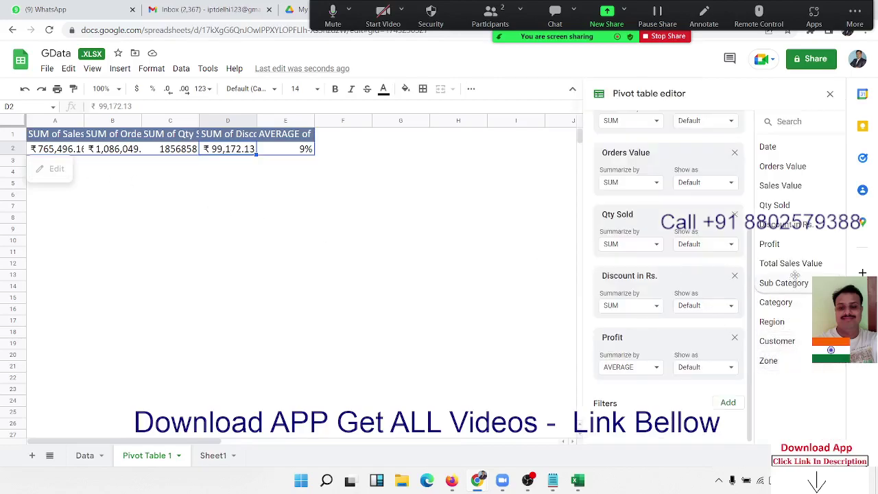
pyautogui.moveTo(791, 264)
pyautogui.mouseDown()
pyautogui.moveTo(677, 386)
pyautogui.moveTo(639, 398)
pyautogui.mouseUp()
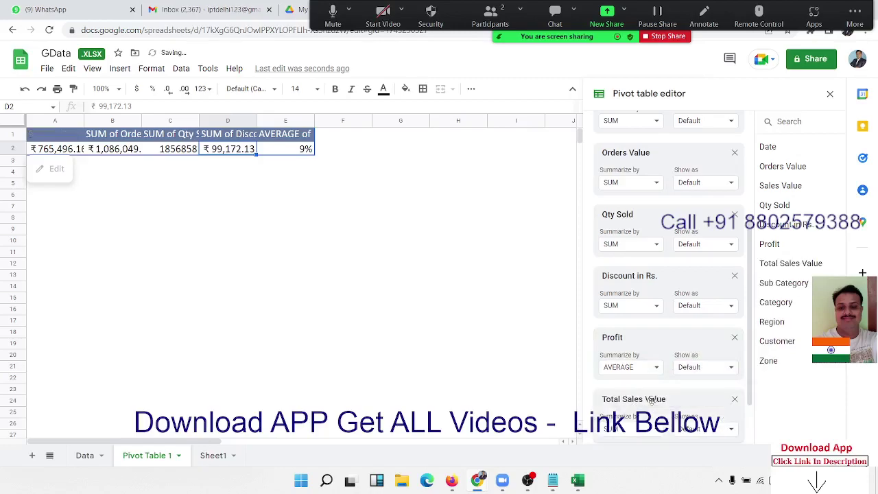
pyautogui.click(212, 457)
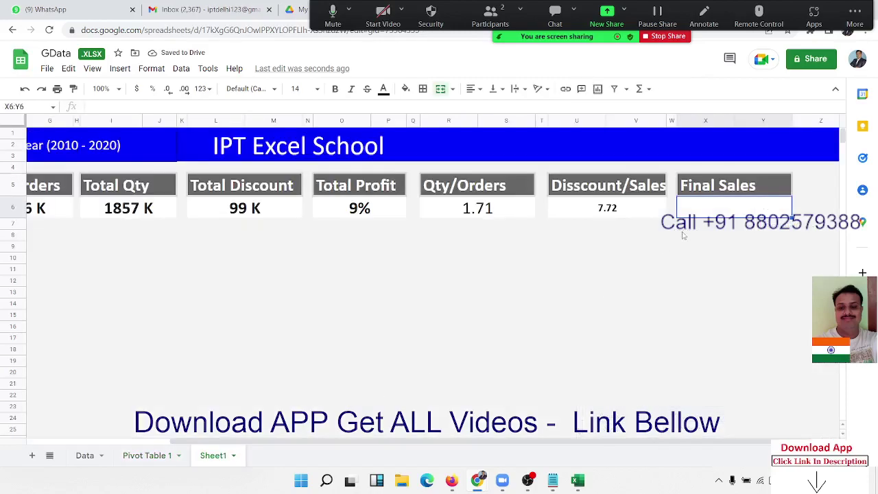
# Set the Final Sales box to ='Pivot Table 1'!F2, the pivot's total sales.
pyautogui.write('=')
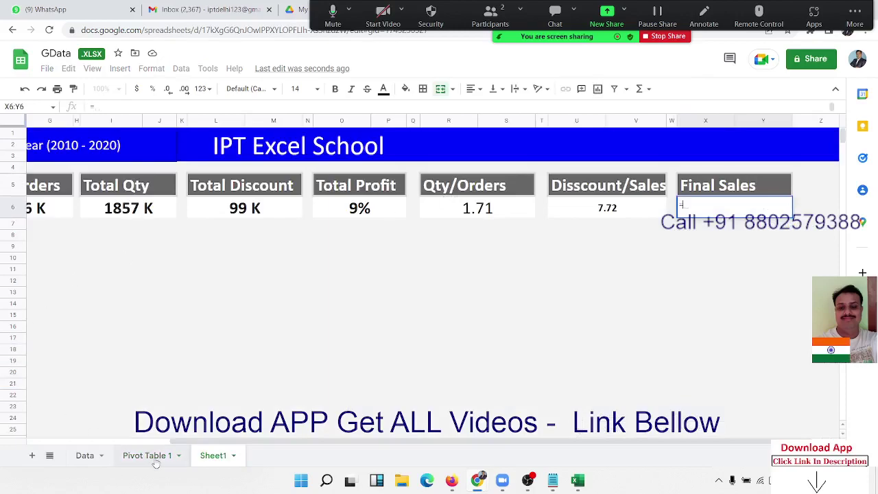
pyautogui.click(155, 463)
pyautogui.click(350, 149)
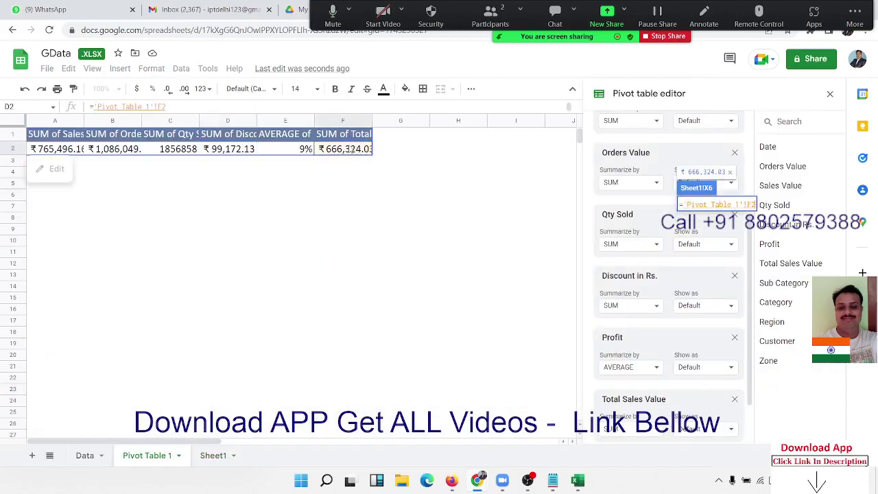
pyautogui.press('Return')
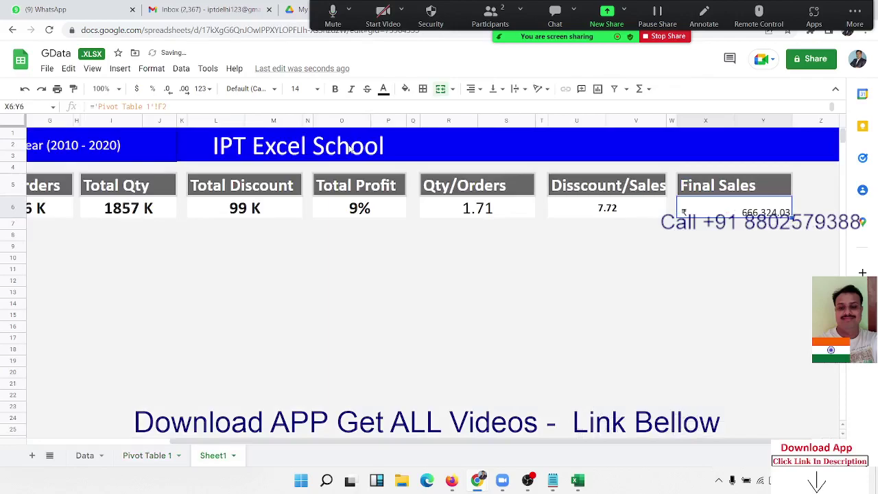
# Paint the Total Discount box's formatting onto Final Sales so it reads 666 K in bold.
pyautogui.press('Left')
pyautogui.press('Left')
pyautogui.press('Left')
pyautogui.press('Left')
pyautogui.press('Left')
pyautogui.press('Left')
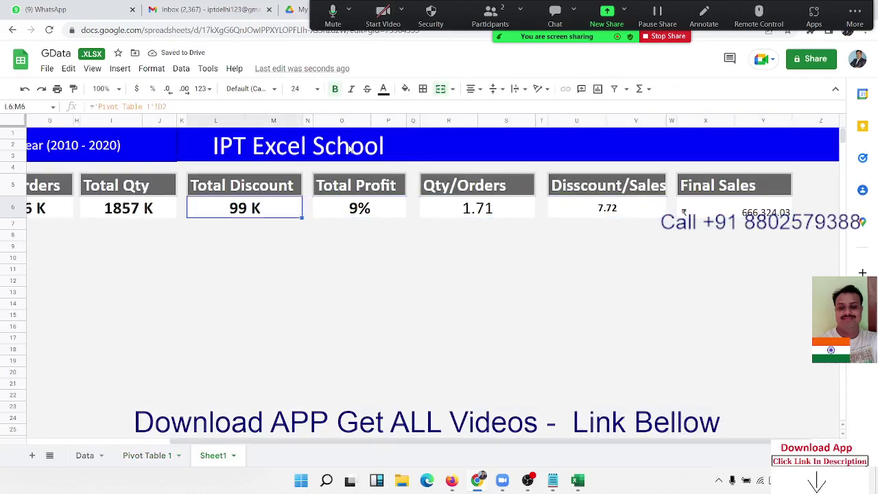
pyautogui.click(74, 90)
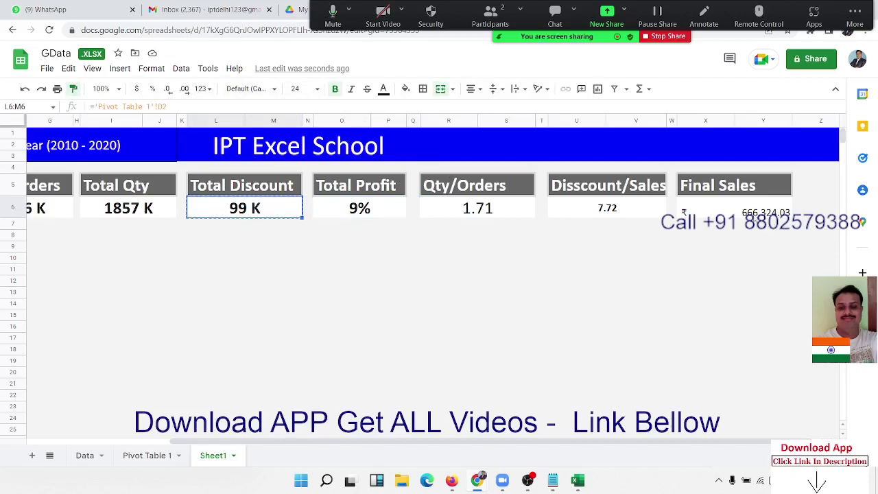
pyautogui.click(736, 210)
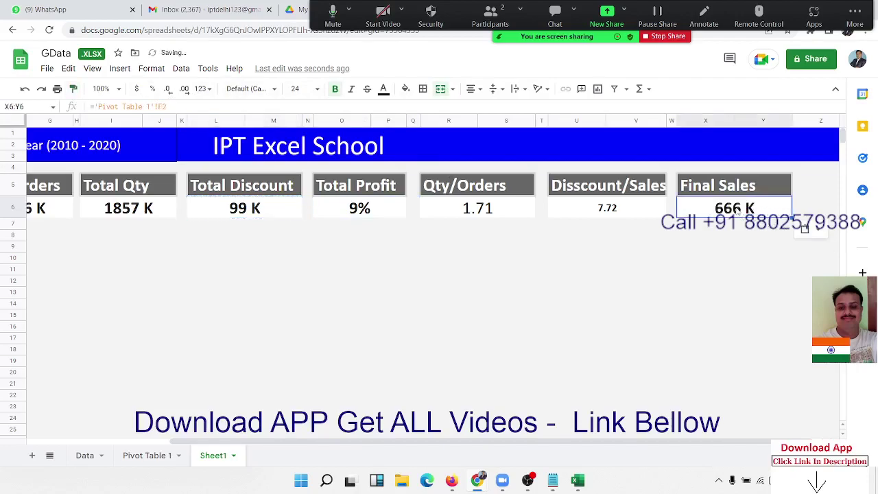
pyautogui.click(662, 237)
pyautogui.press('Left')
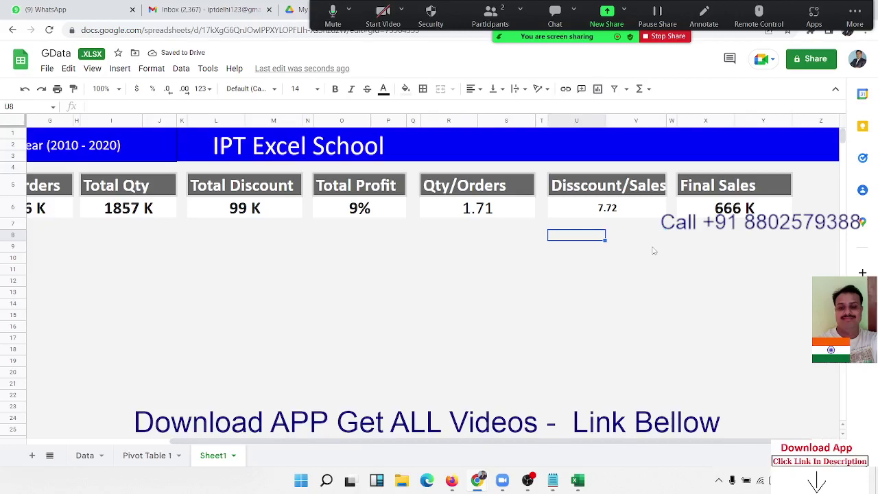
pyautogui.press('Home')
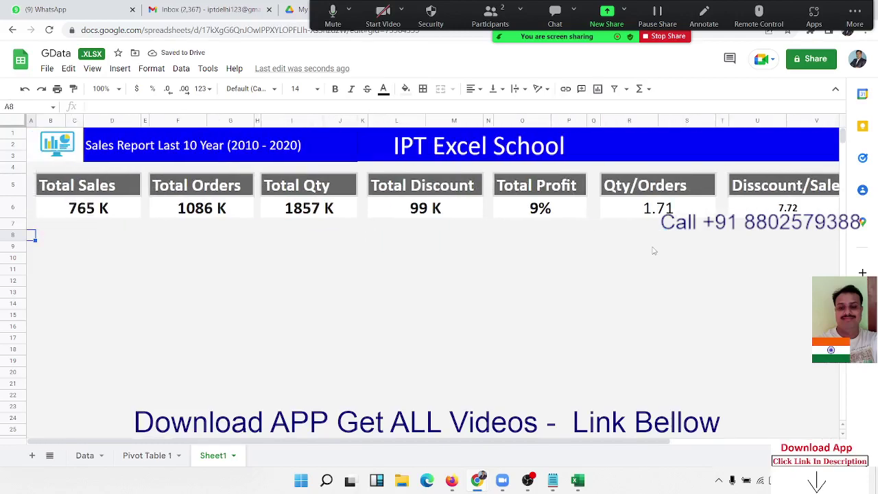
pyautogui.press('Up')
pyautogui.press('Up')
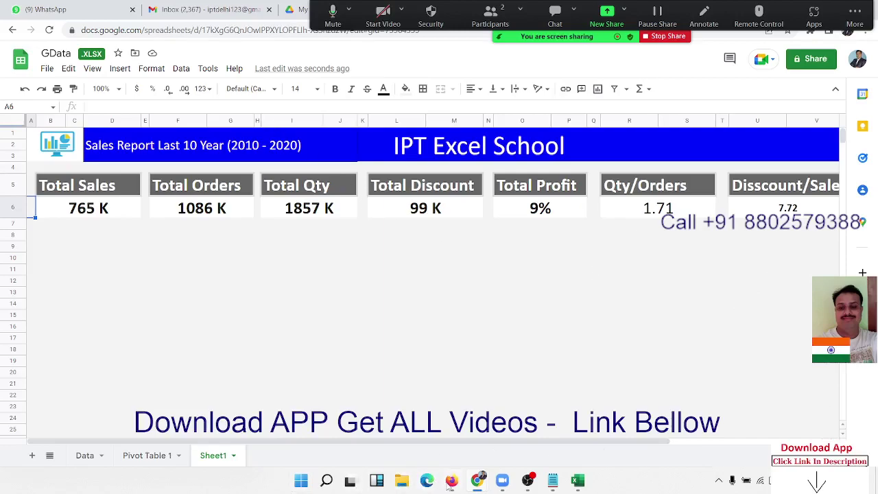
pyautogui.moveTo(446, 484)
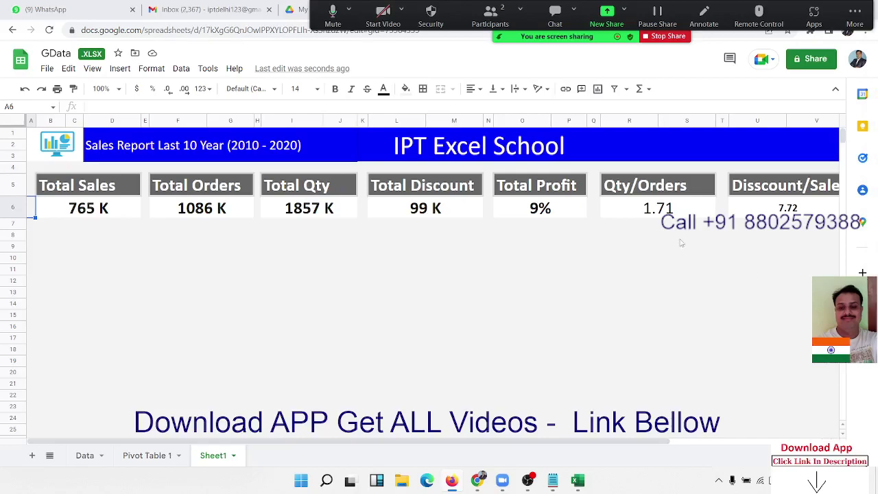
# Change GData.xlsx general access to Anyone with the link as Viewer and copy the link.
pyautogui.click(810, 69)
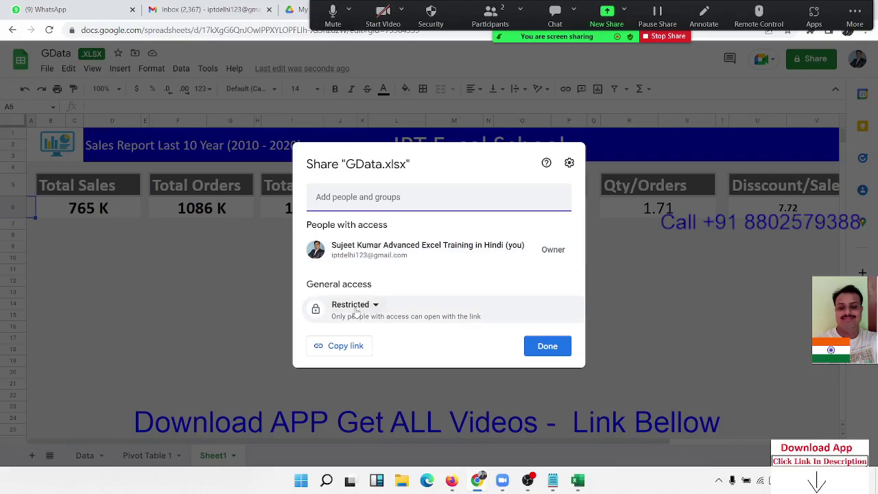
pyautogui.click(353, 306)
pyautogui.click(378, 360)
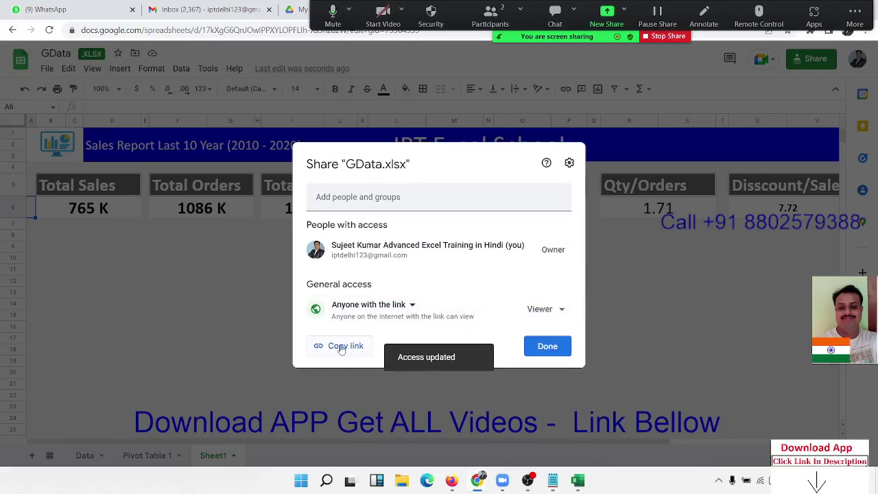
pyautogui.click(341, 347)
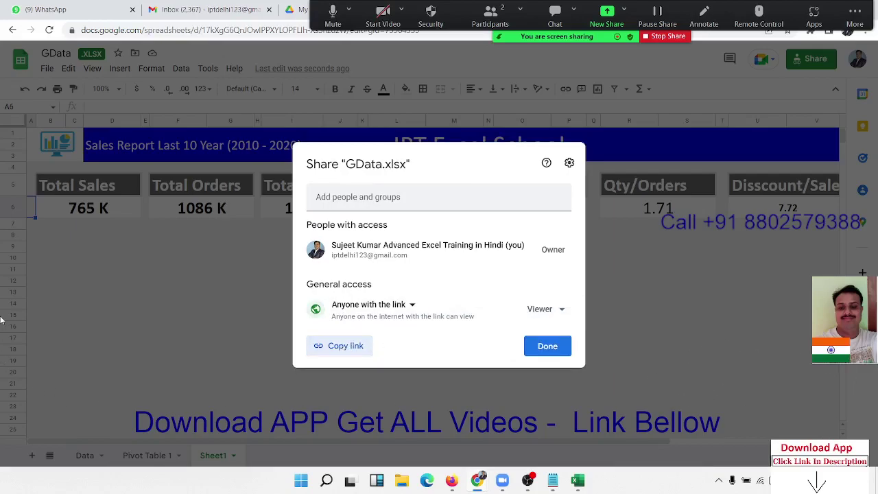
pyautogui.click(538, 350)
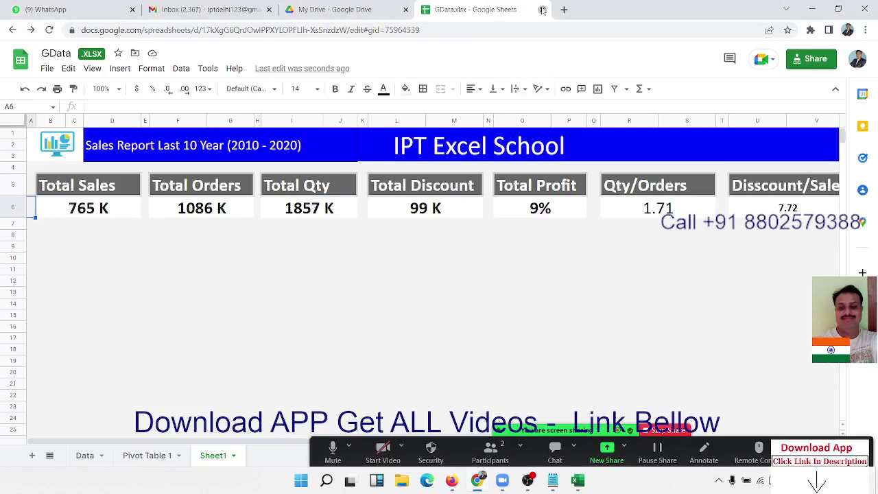
# Close the GData spreadsheet tab and end the Zoom meeting via More > End.
pyautogui.click(542, 10)
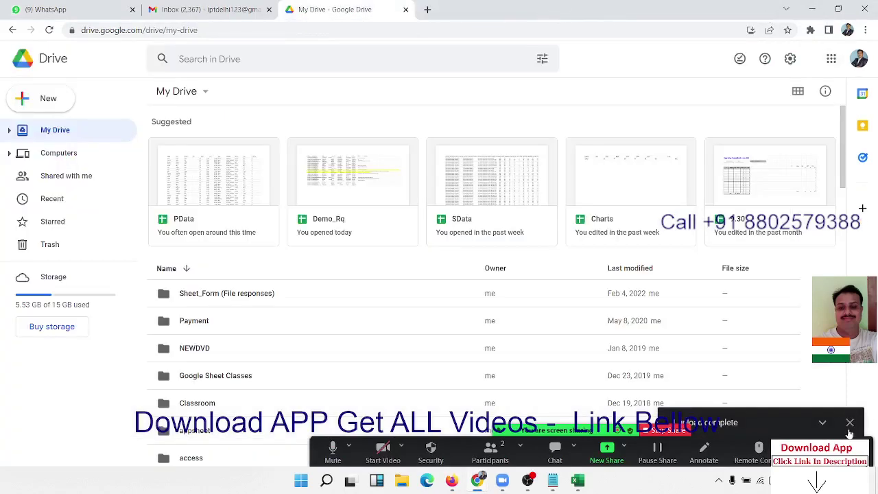
pyautogui.click(853, 453)
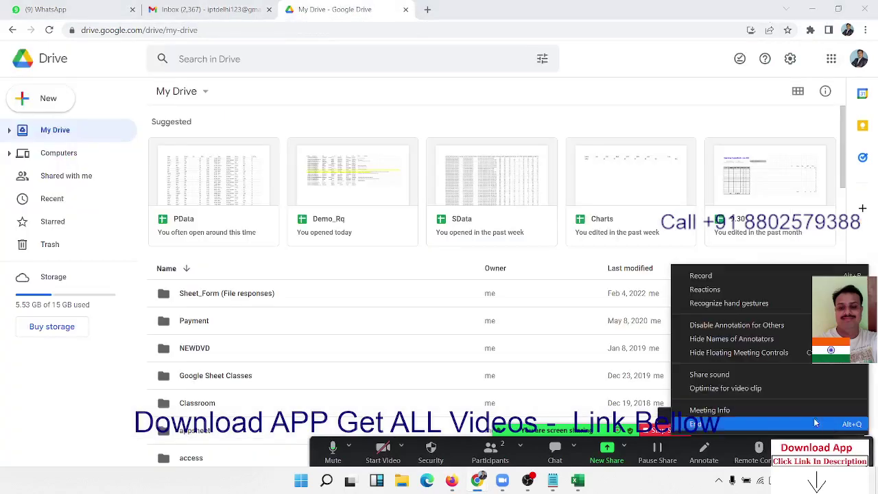
pyautogui.click(779, 421)
pyautogui.click(409, 207)
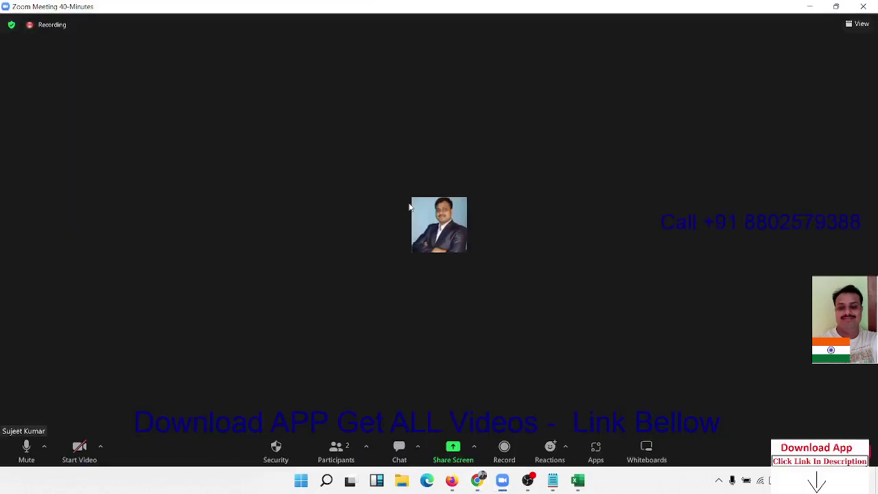